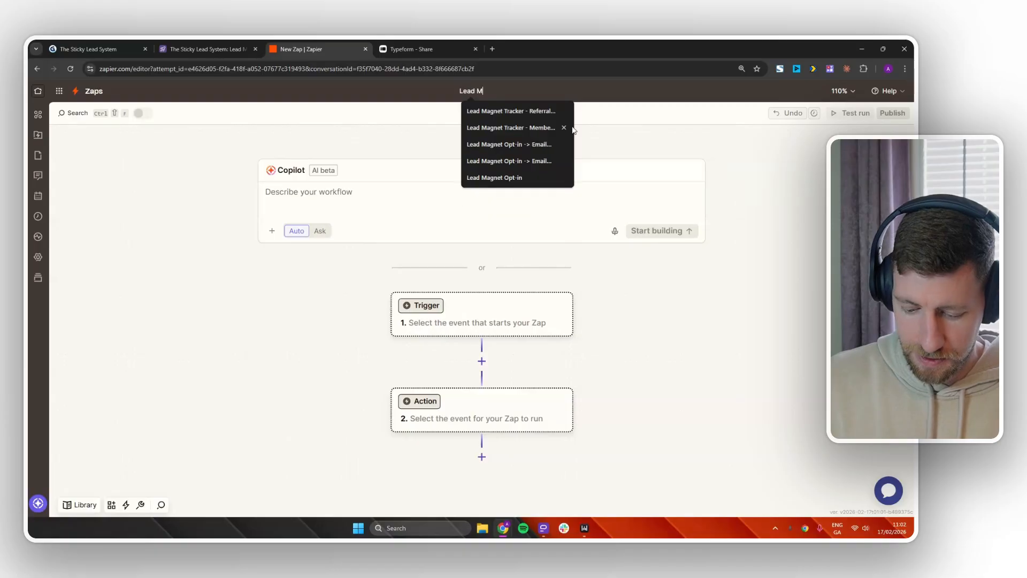
Name the Zap 'Lead Manager: Typeform → Lead Tracker' and choose Typeform as its trigger app.
text(:)
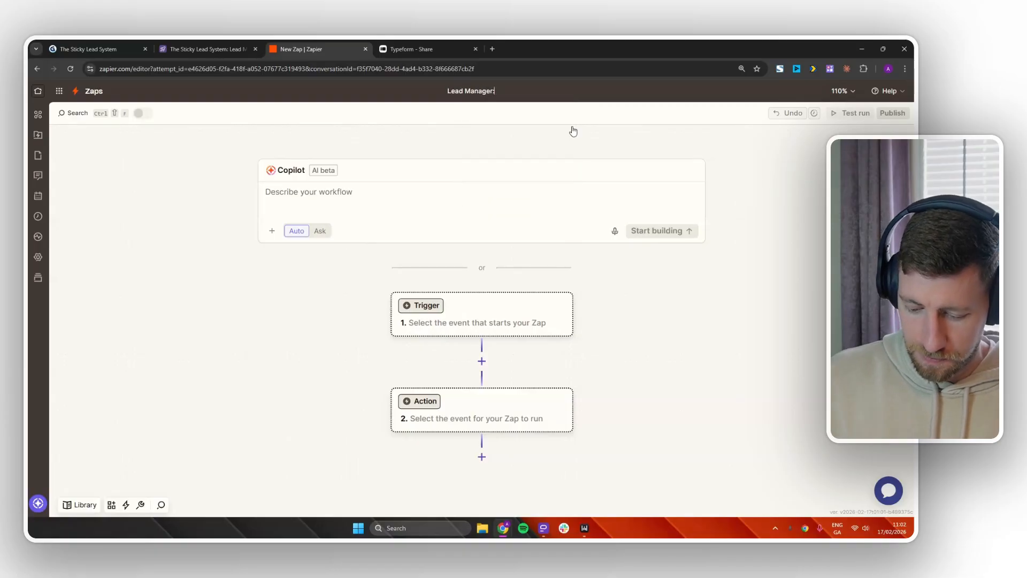
text( Typeform)
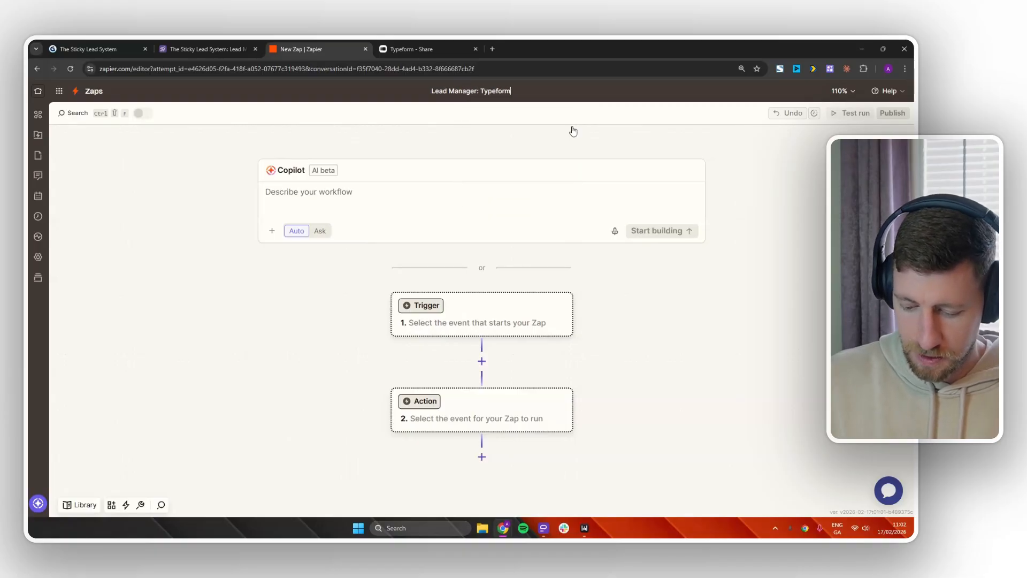
text( → Le)
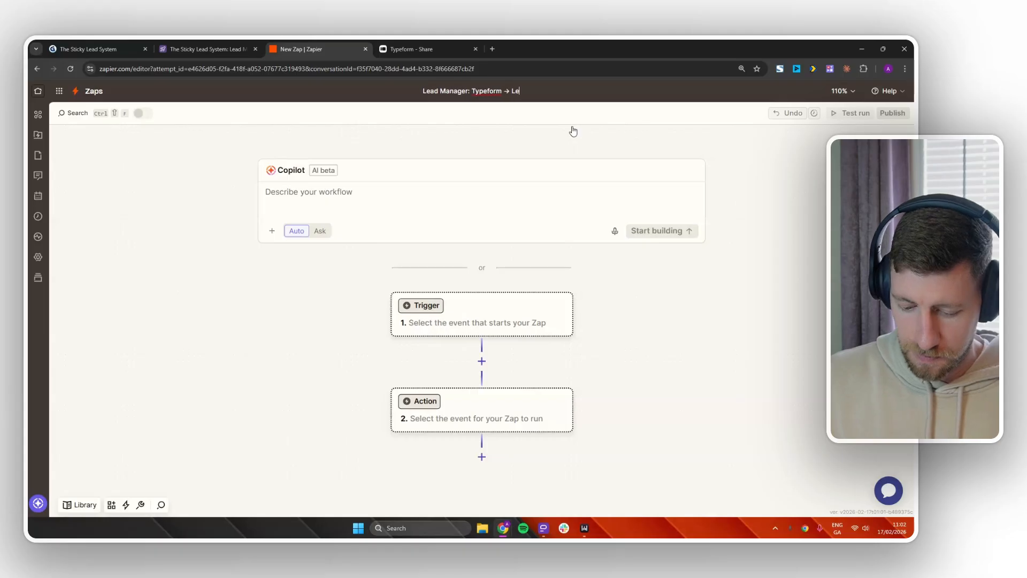
text(ad Tracker)
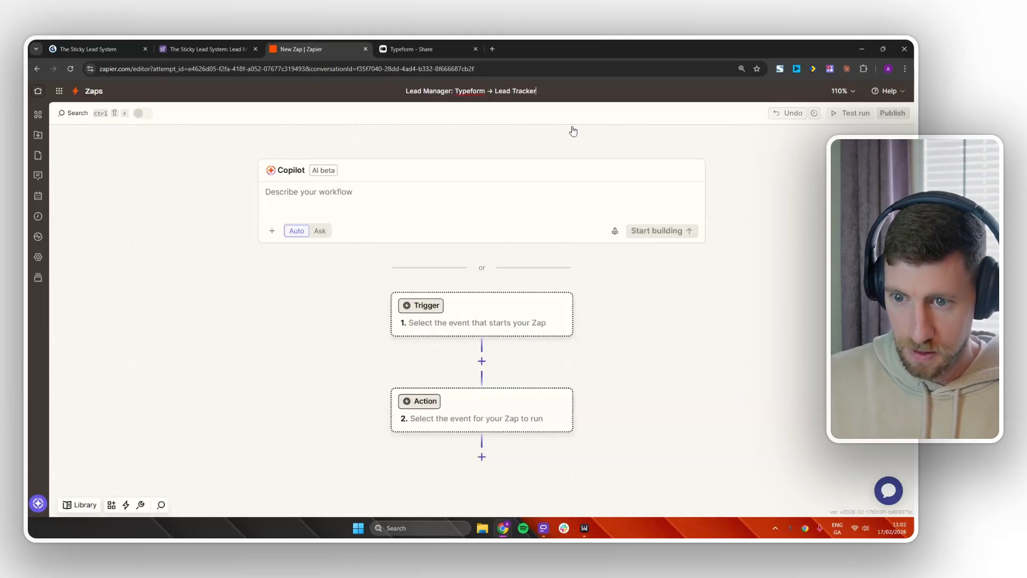
key(Return)
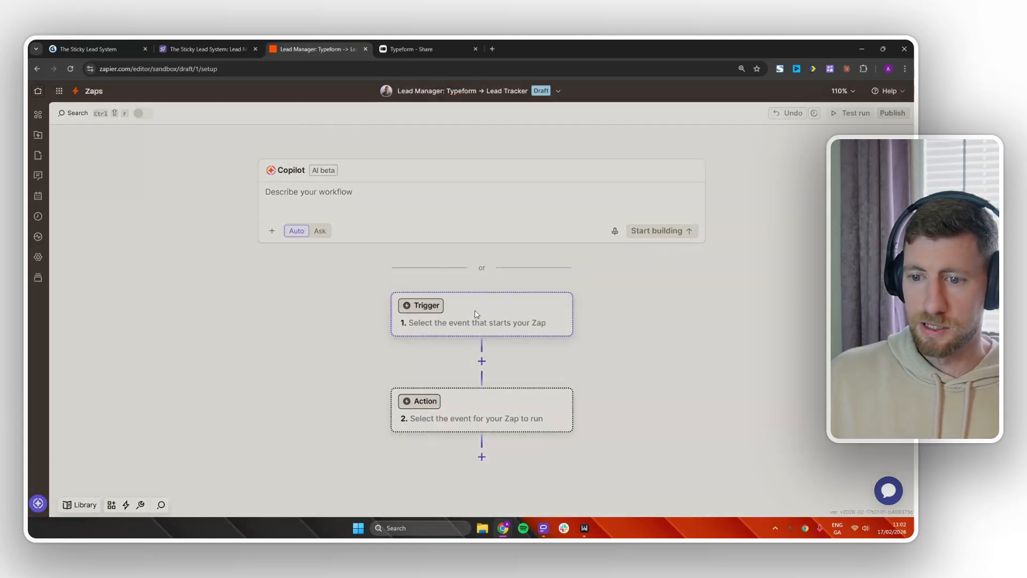
click(474, 314)
click(499, 326)
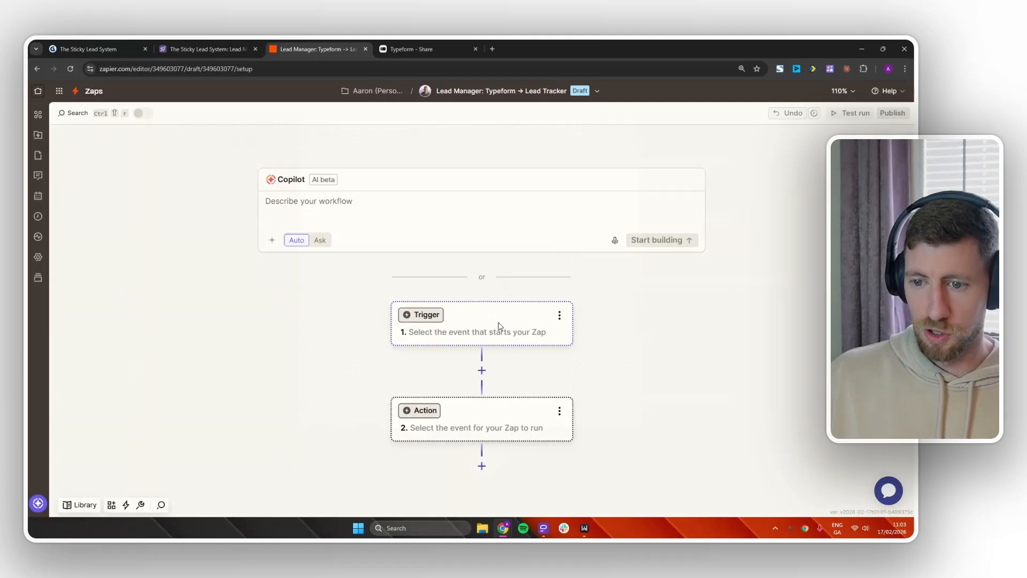
text(tri)
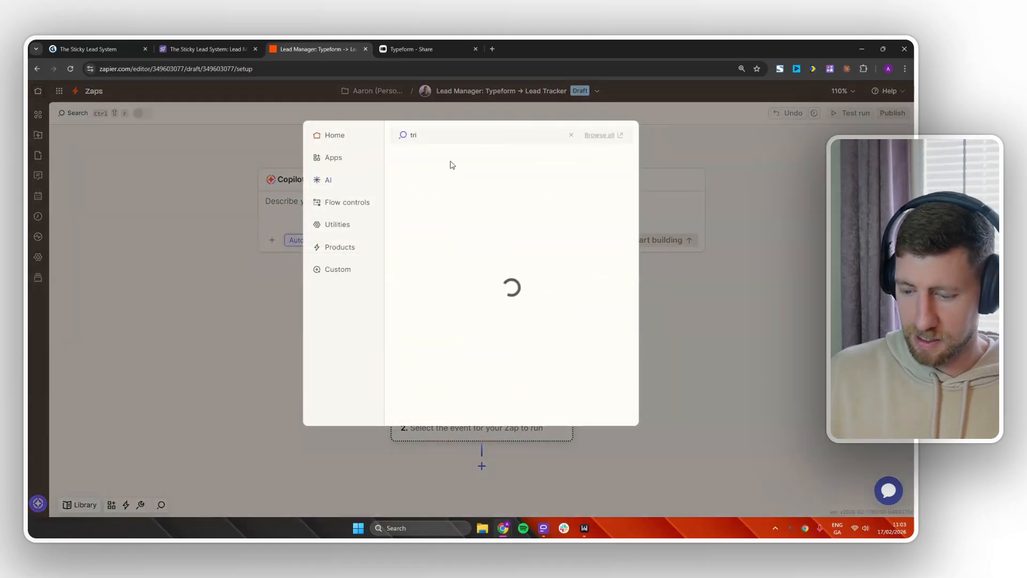
key(BackSpace)
text(ype)
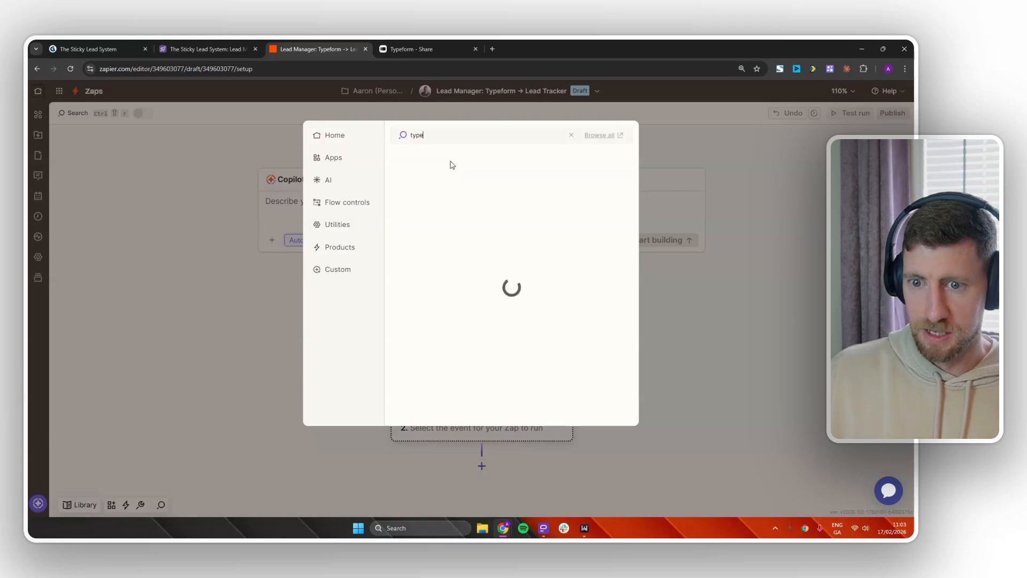
click(432, 159)
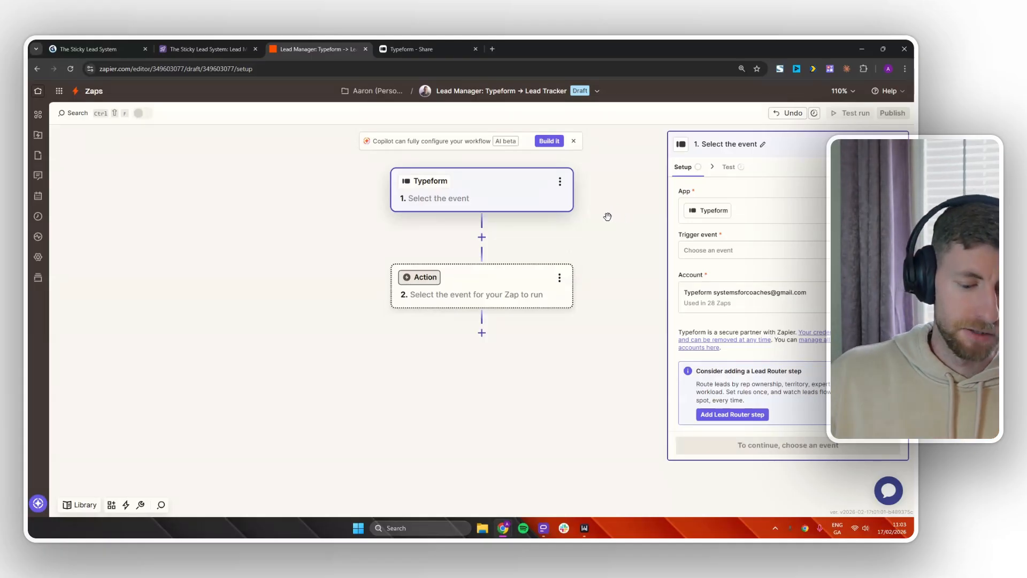
Set the Typeform trigger event to New Entry for the Example Application Form.
click(714, 250)
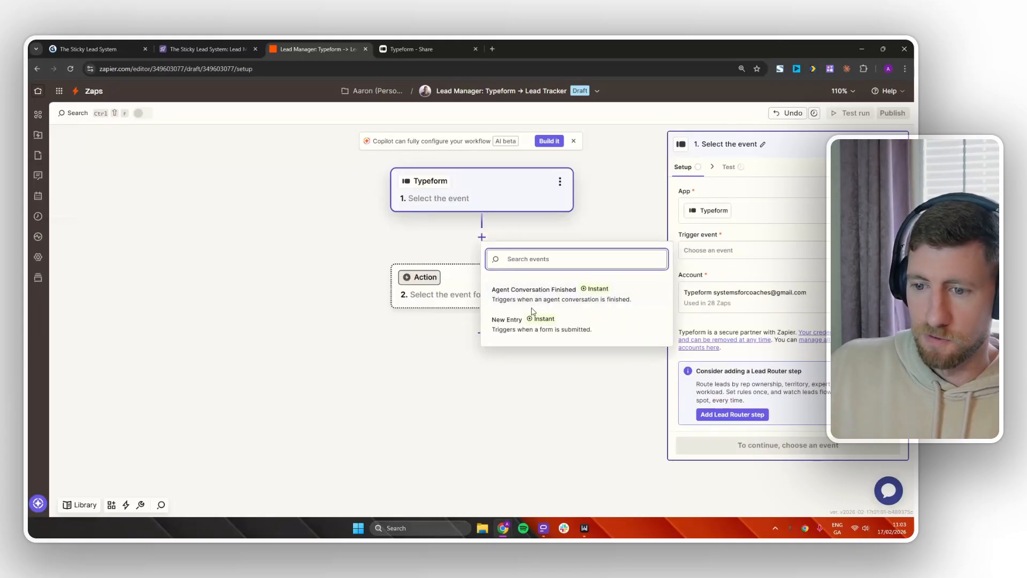
click(505, 325)
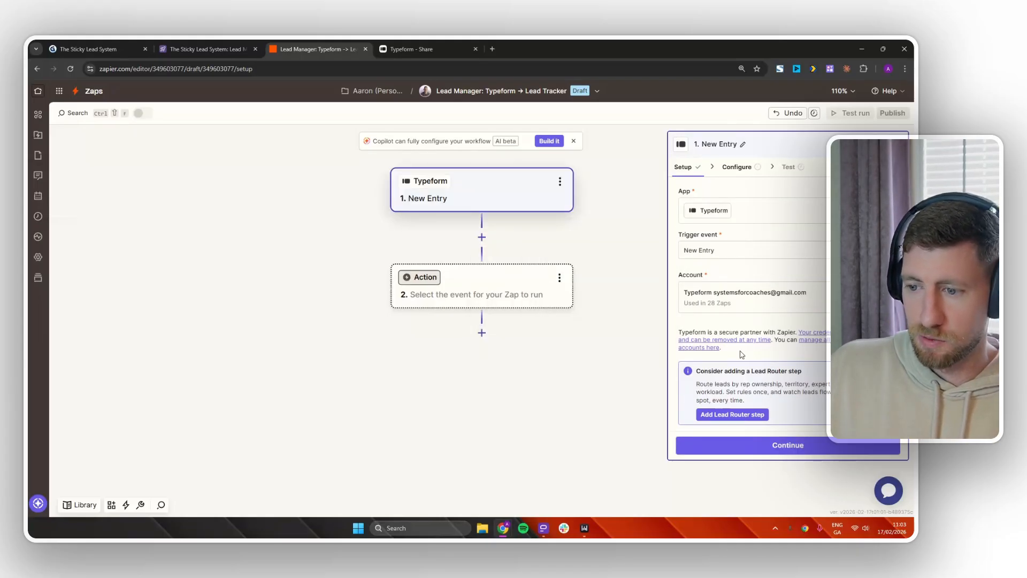
click(790, 445)
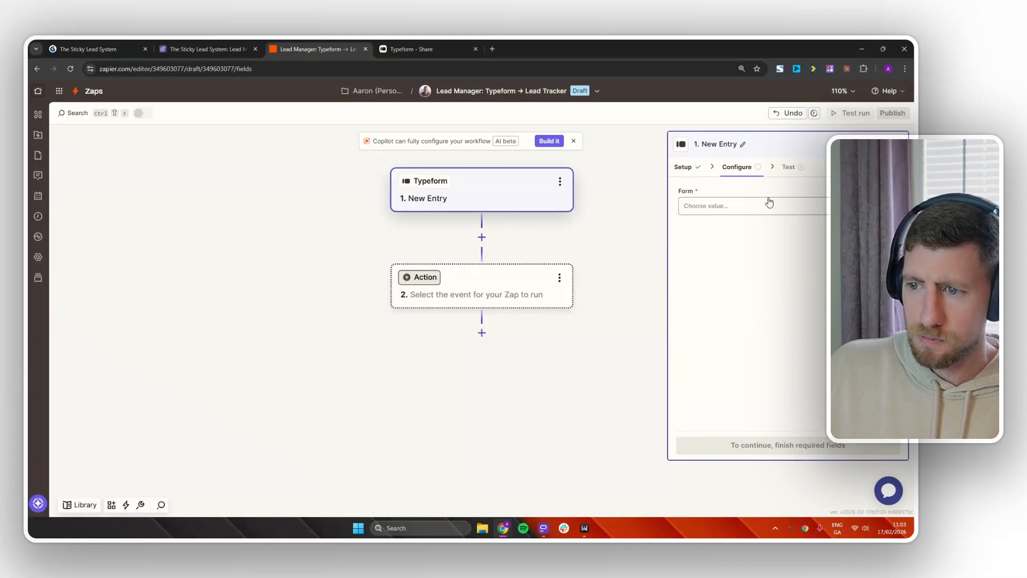
click(749, 207)
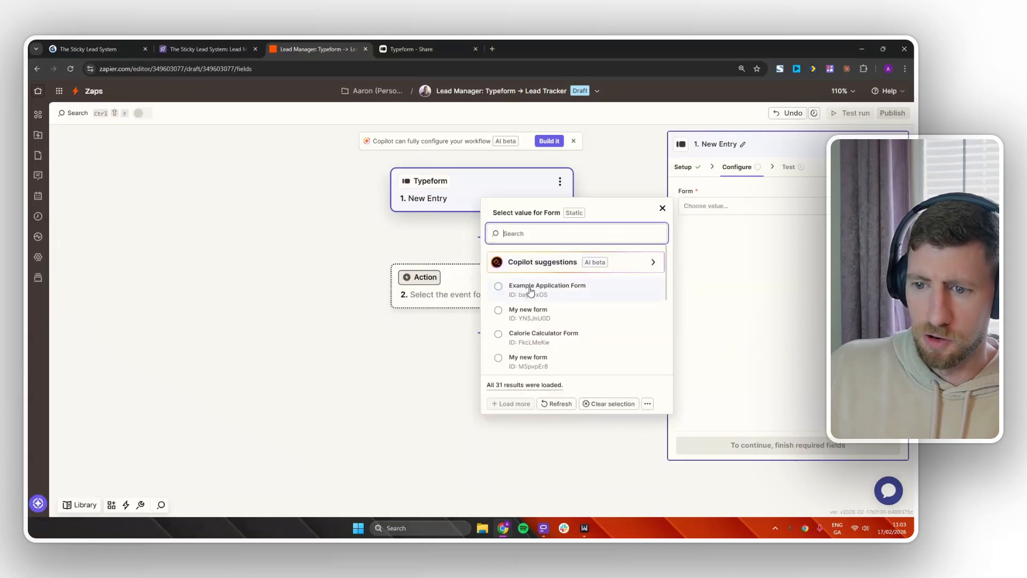
click(548, 289)
click(792, 444)
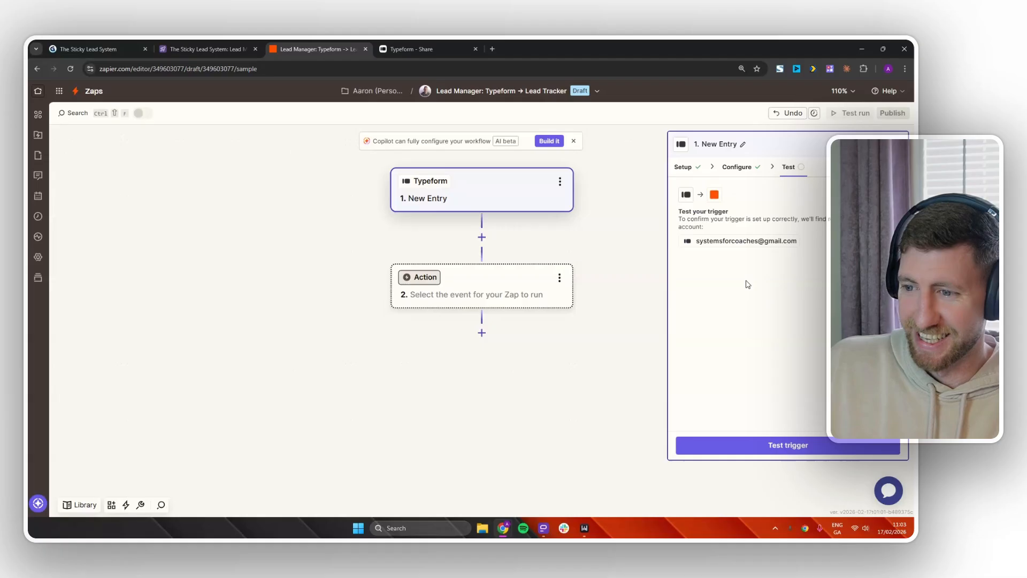
Test the trigger and review the sample Entry A responses.
click(798, 445)
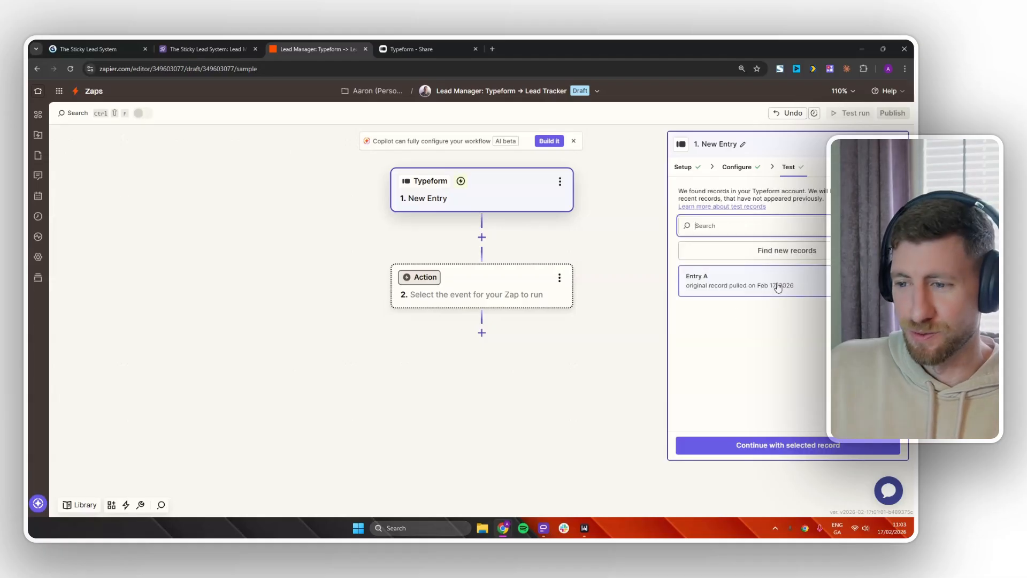
mouse_move(781, 288)
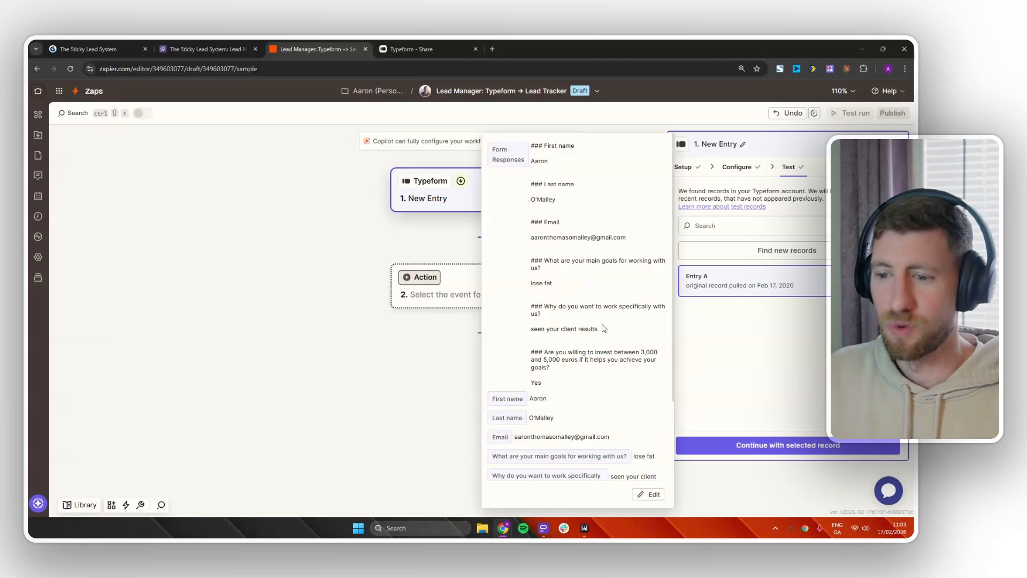
drag(545, 386, 531, 356)
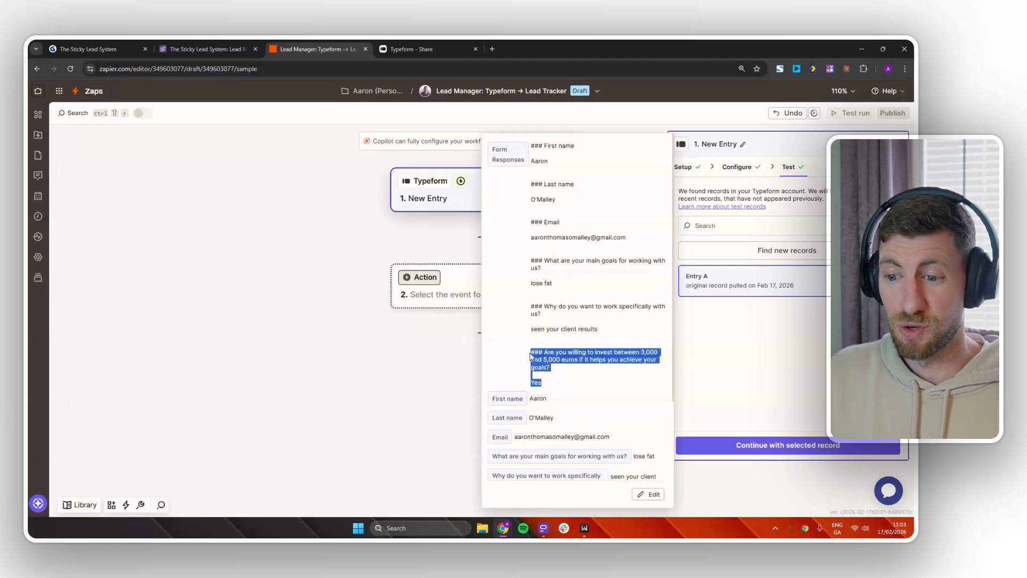
click(606, 370)
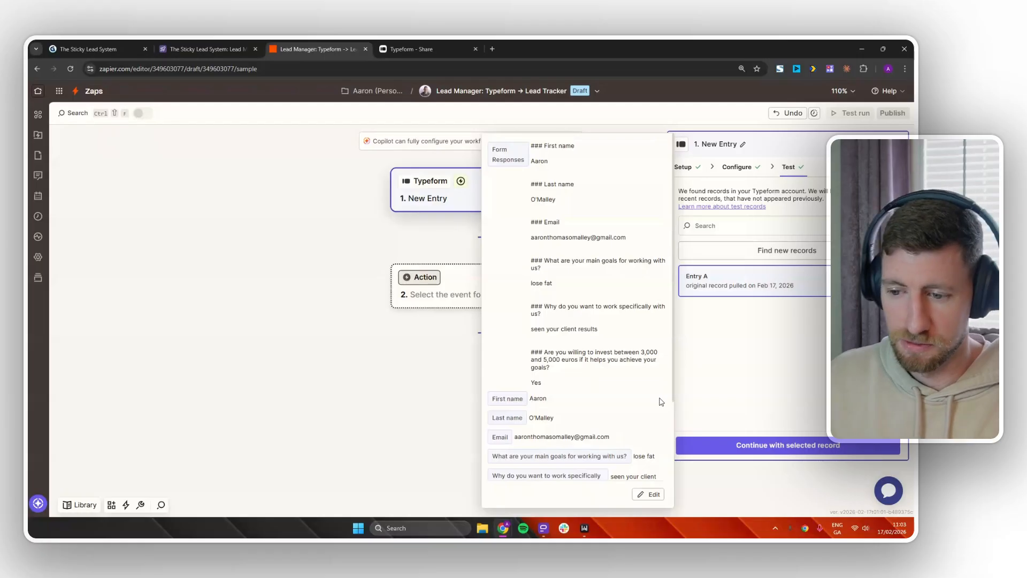
scroll(648, 402, down, 2)
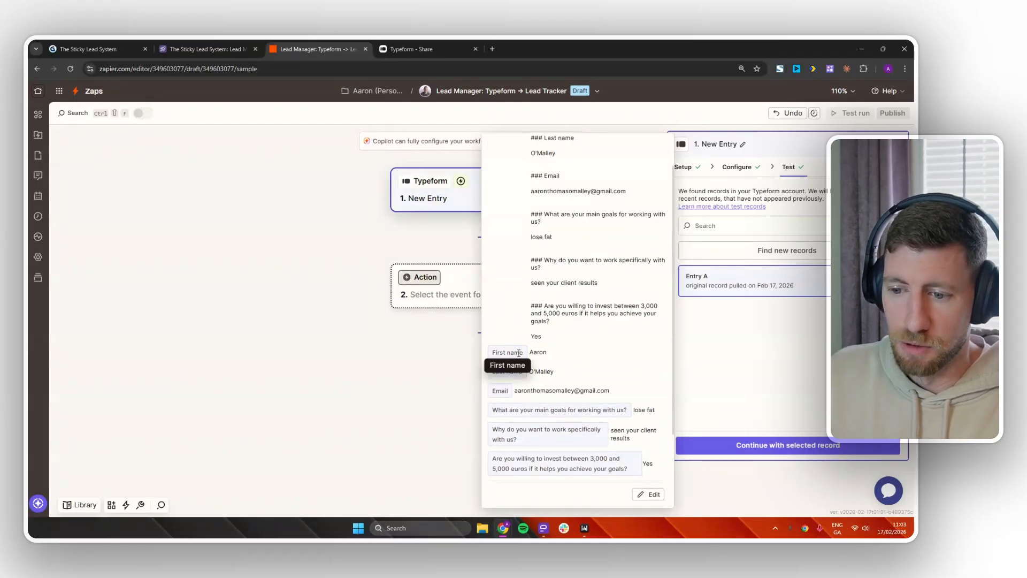
scroll(547, 351, down, 2)
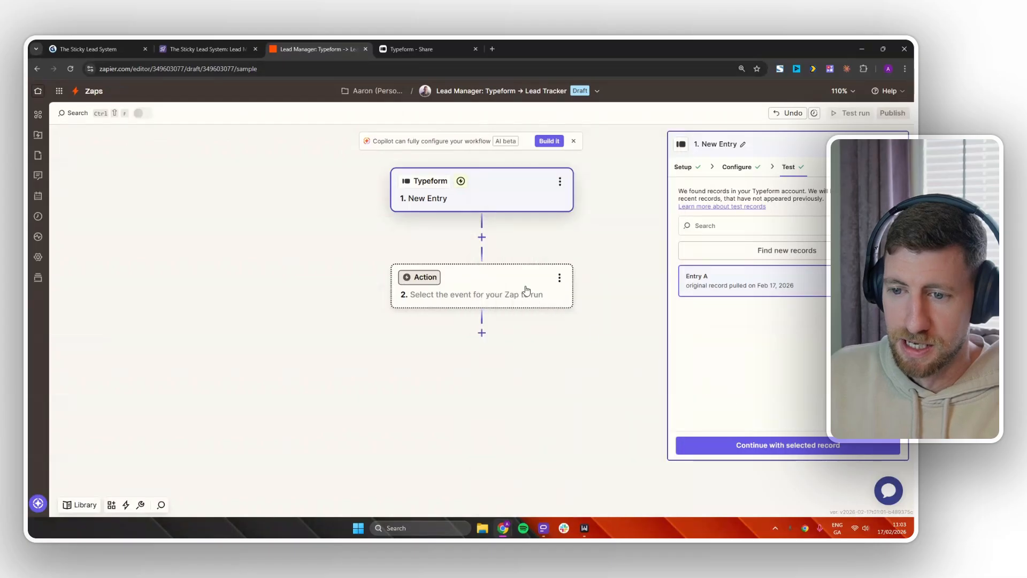
Add an Airtable Find Record action step using the first connected Airtable account.
click(507, 290)
click(508, 291)
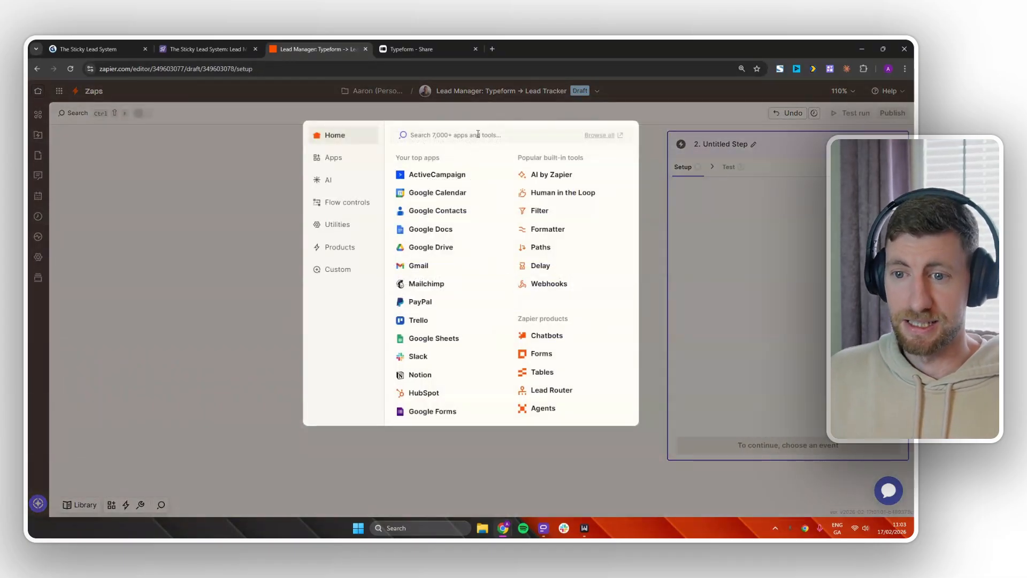
text(airtable)
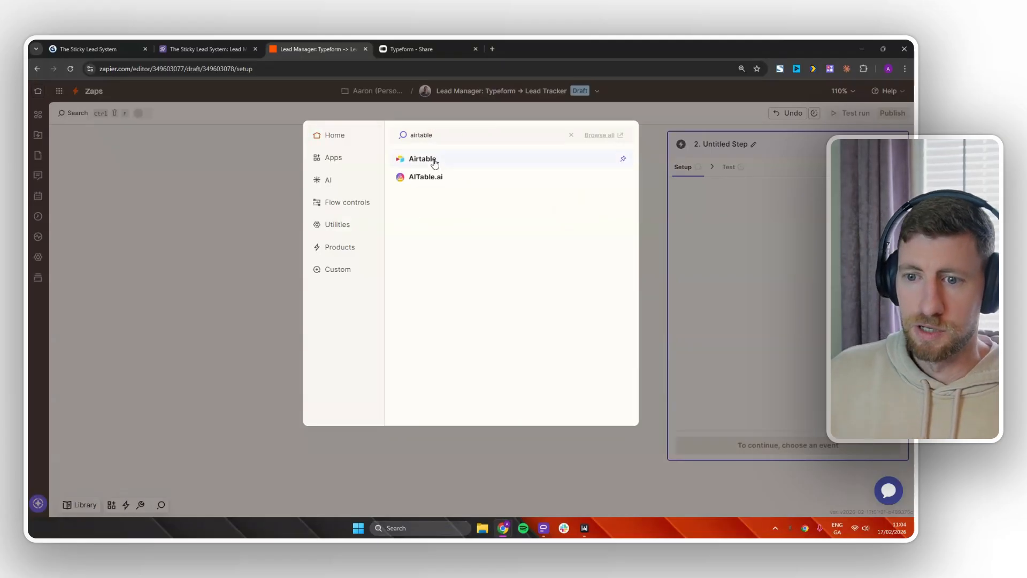
click(434, 163)
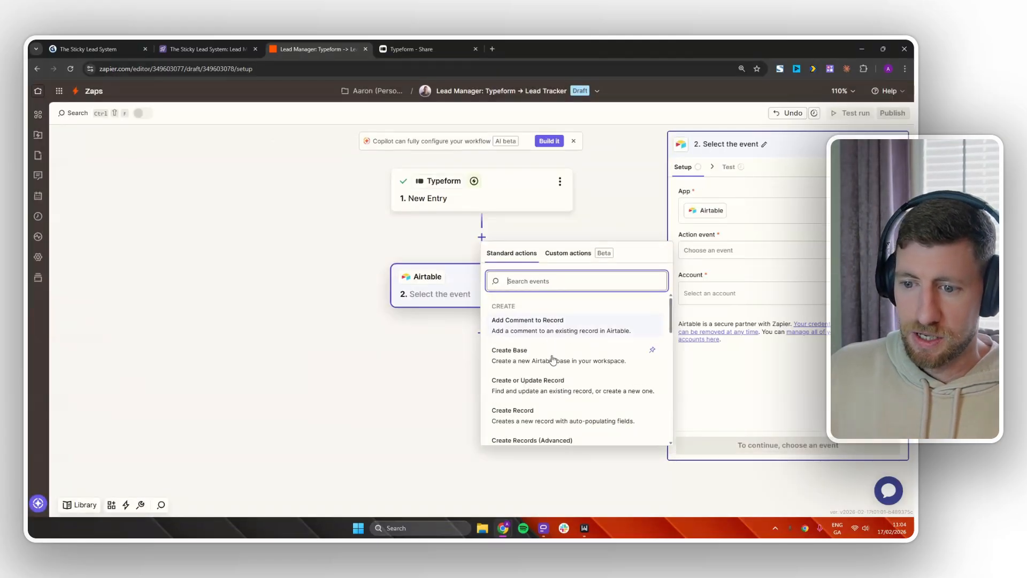
scroll(540, 380, down, 5)
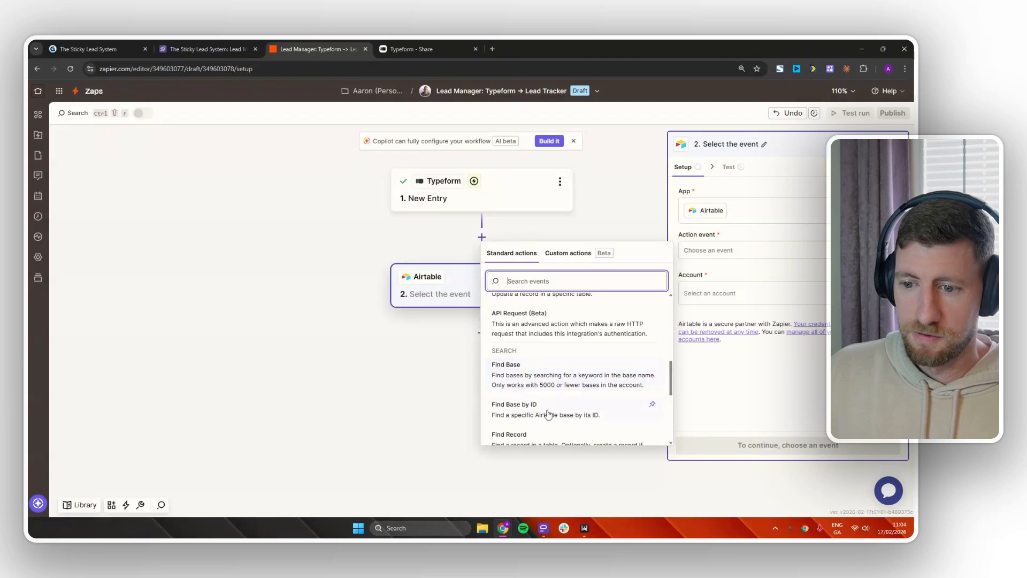
scroll(543, 408, down, 1)
click(539, 402)
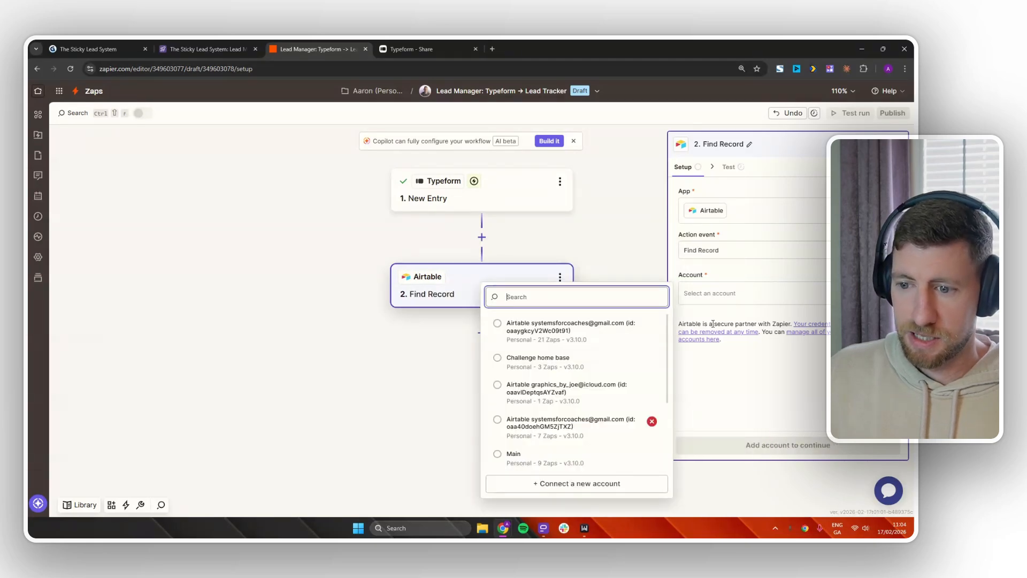
click(569, 332)
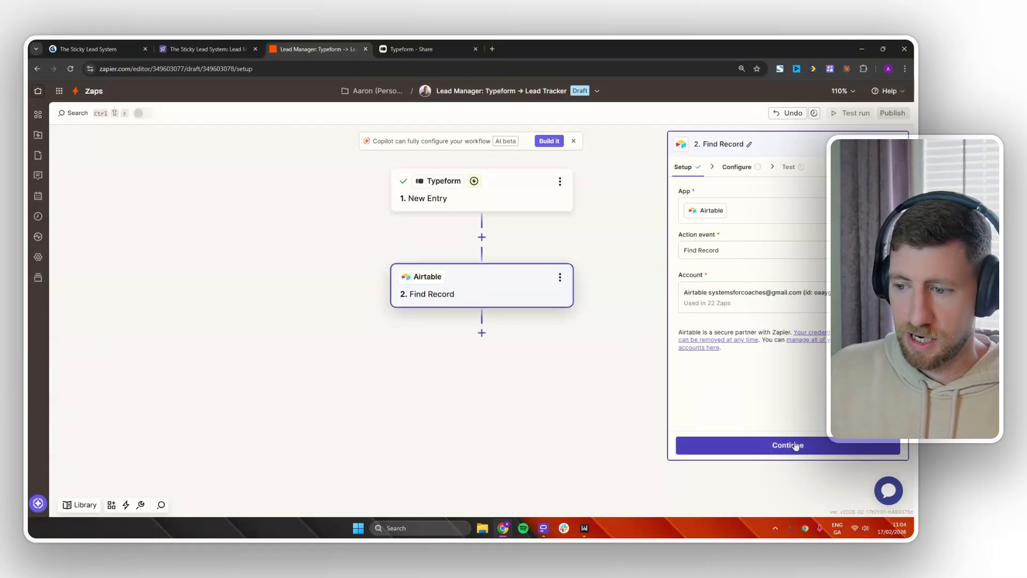
Point the Find Record step at The Sticky Lead System base, Lead Management Board table.
click(795, 445)
click(707, 207)
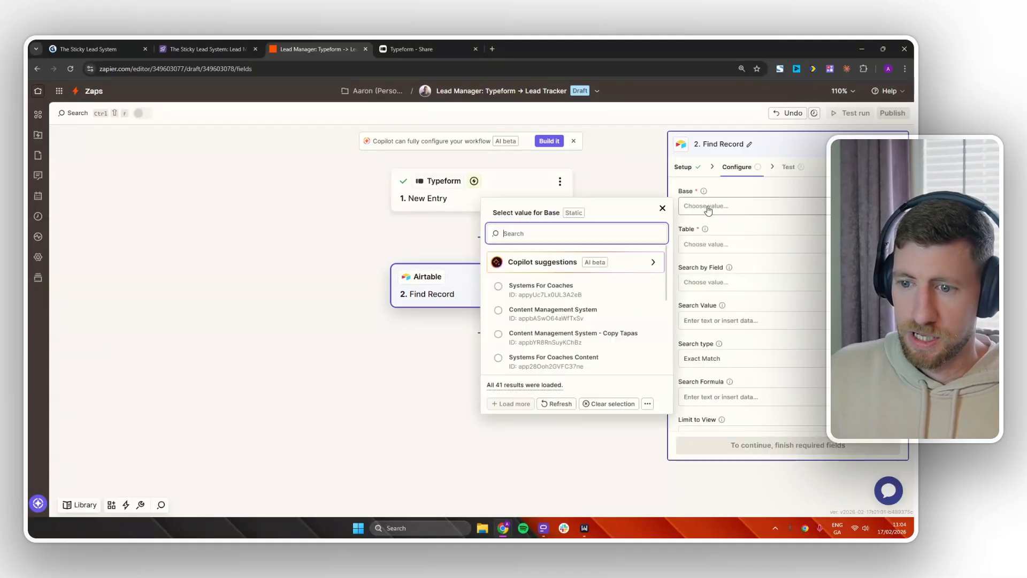
scroll(604, 308, down, 3)
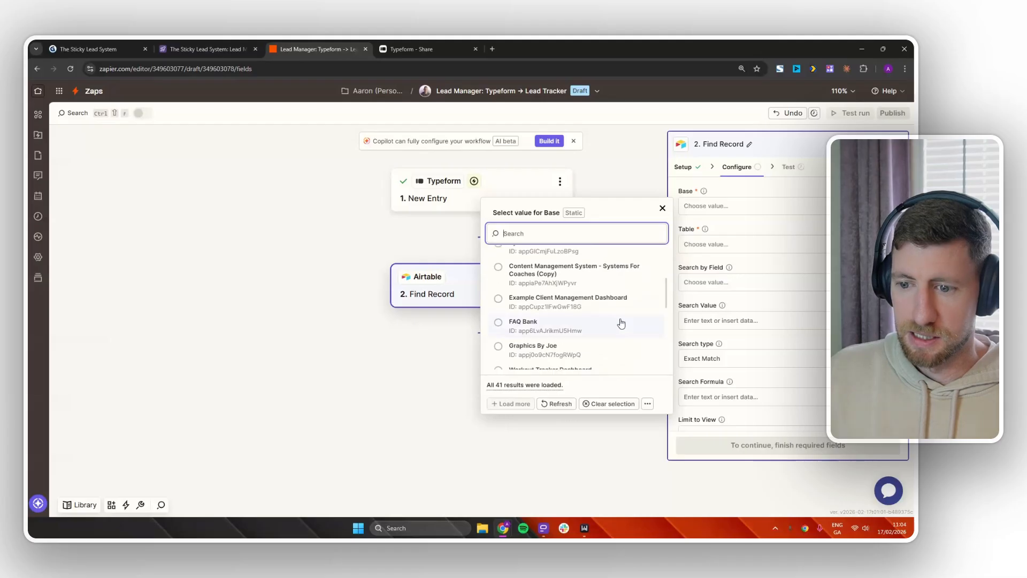
scroll(625, 324, down, 3)
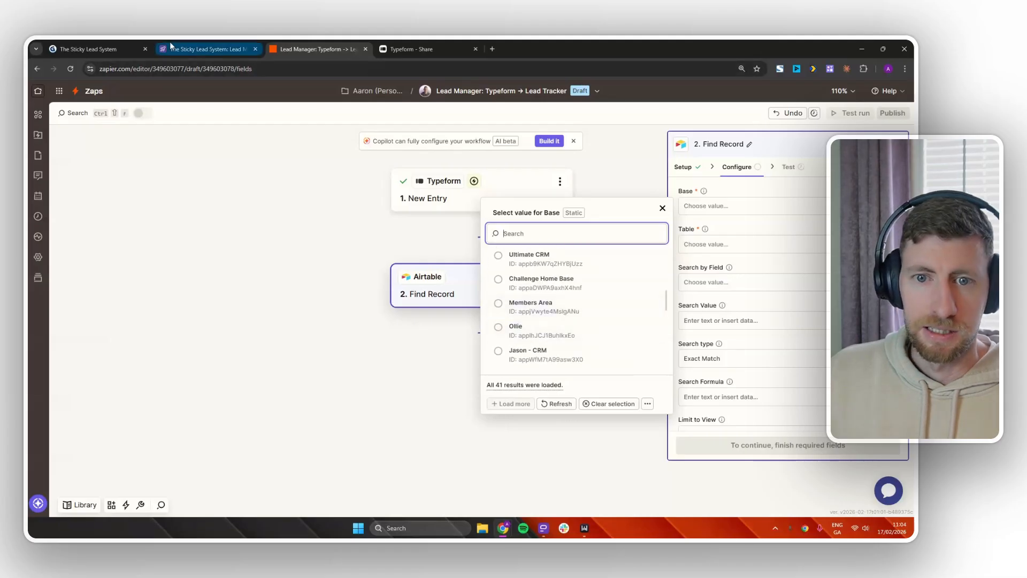
click(568, 236)
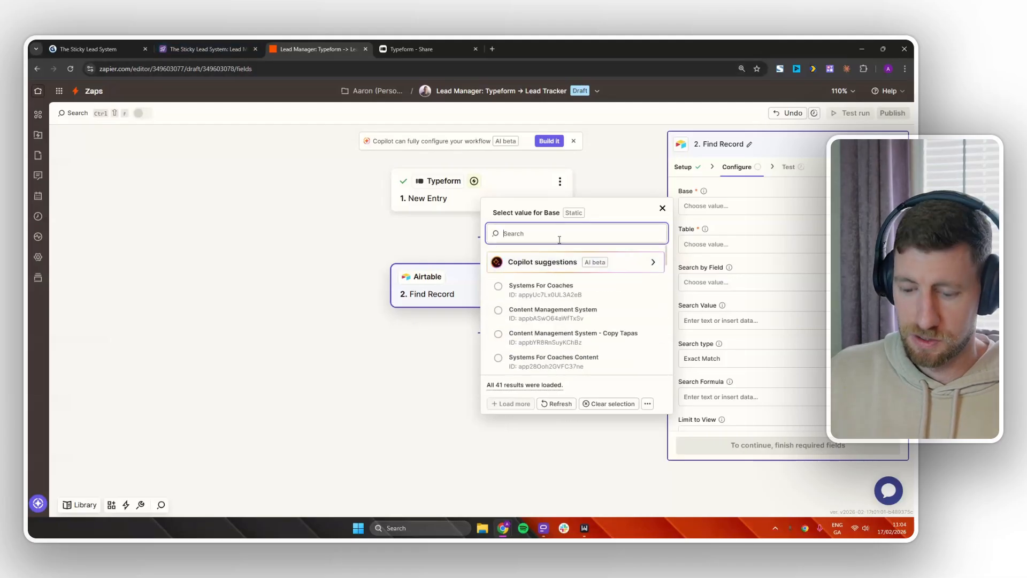
text(the)
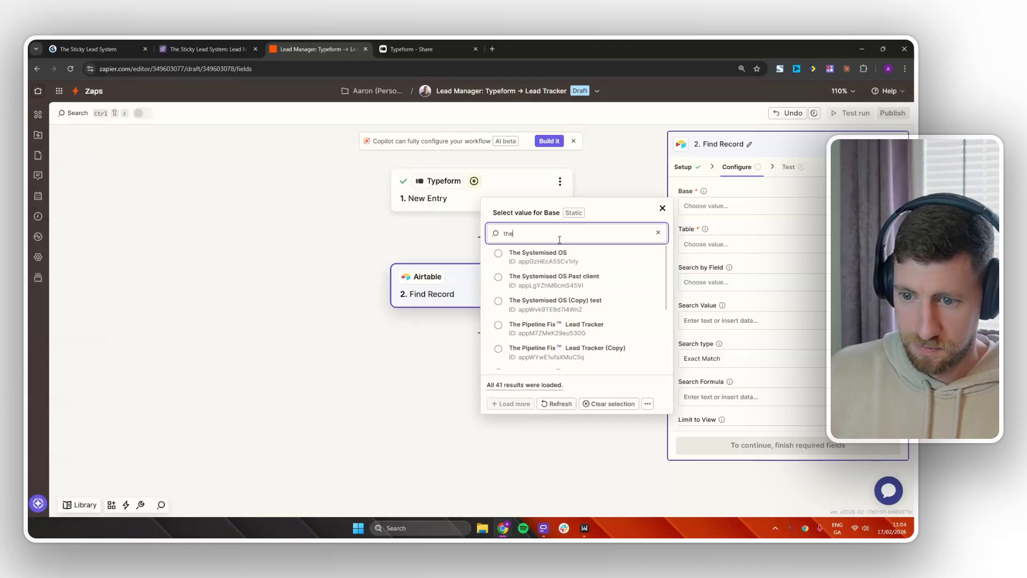
text( st)
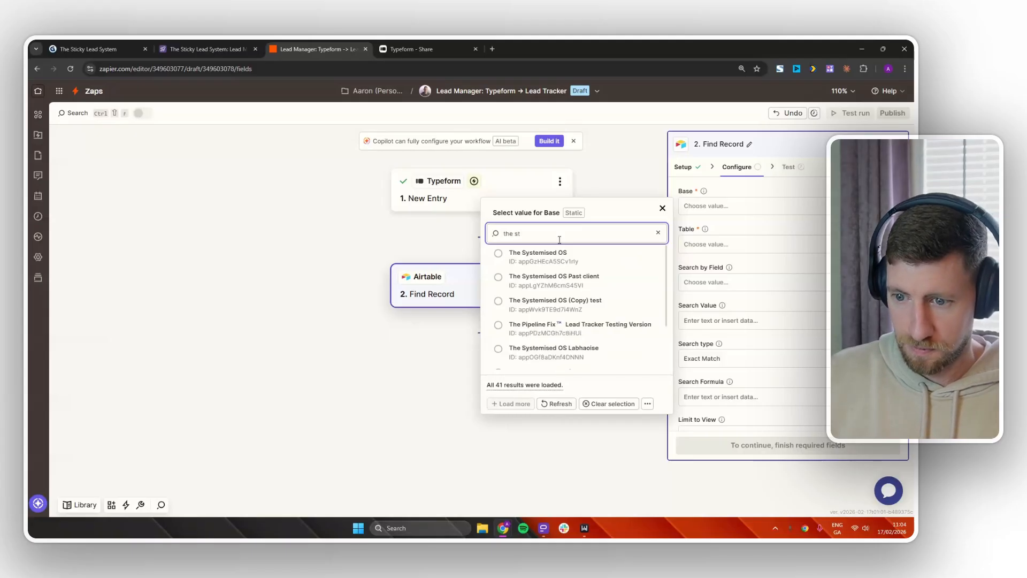
text(ick)
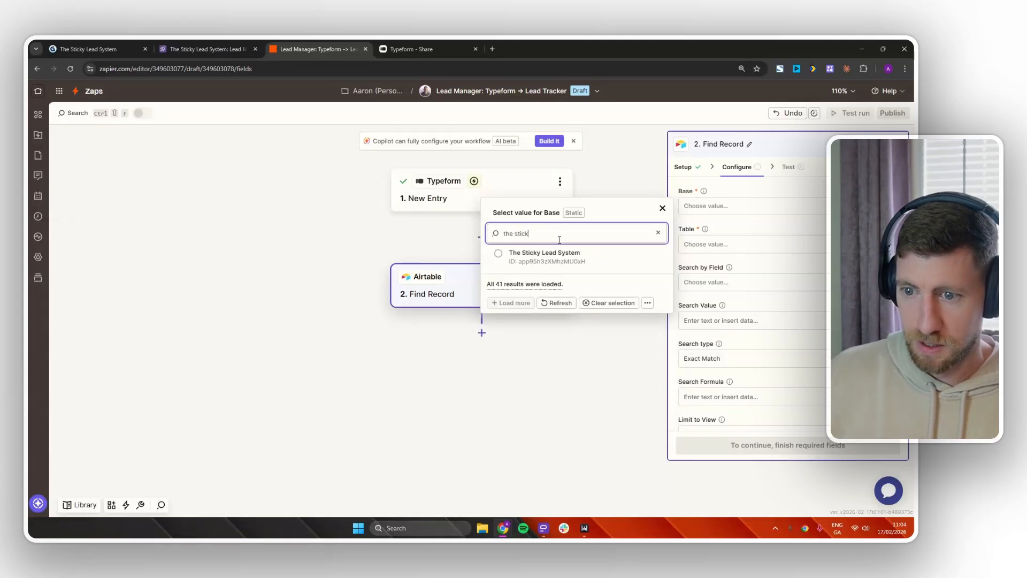
click(563, 254)
click(712, 245)
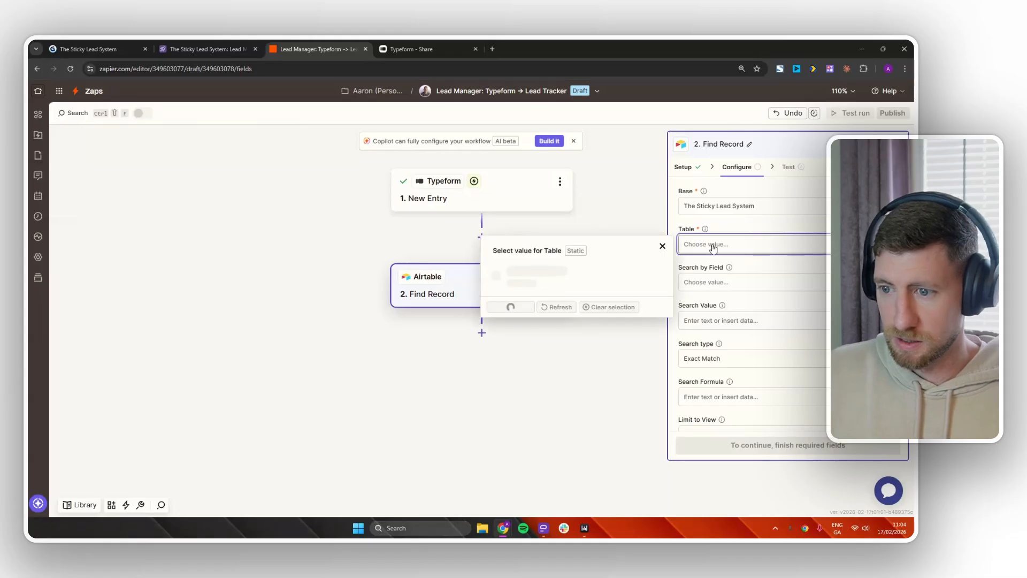
click(589, 276)
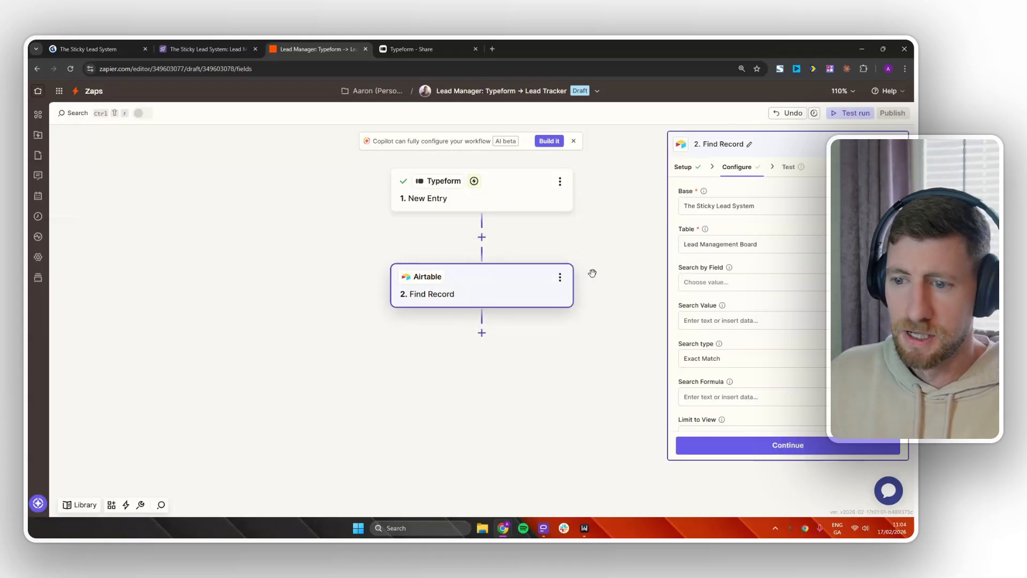
Search by the Email field using Typeform's Email answer, then test the step.
click(749, 286)
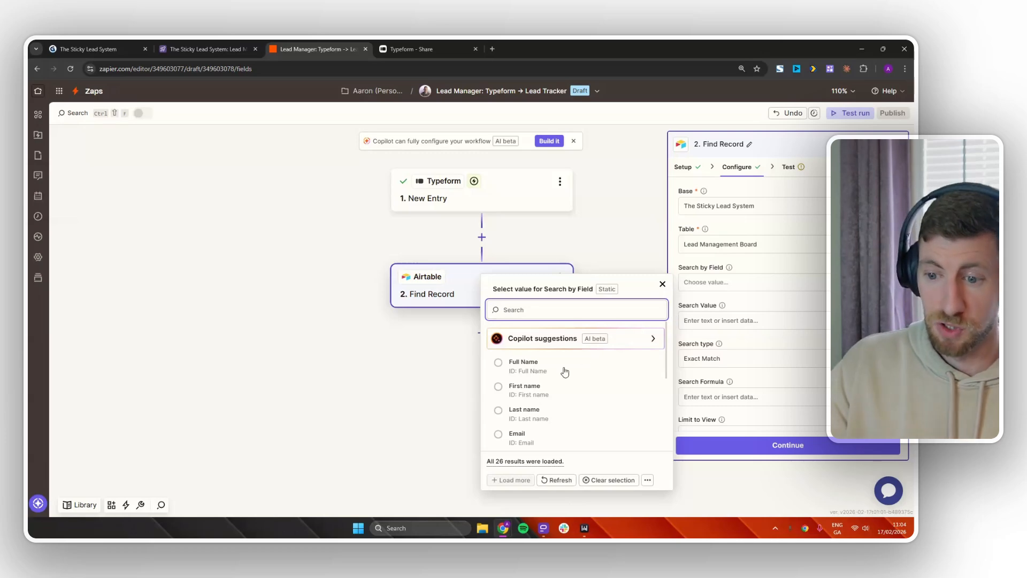
click(521, 438)
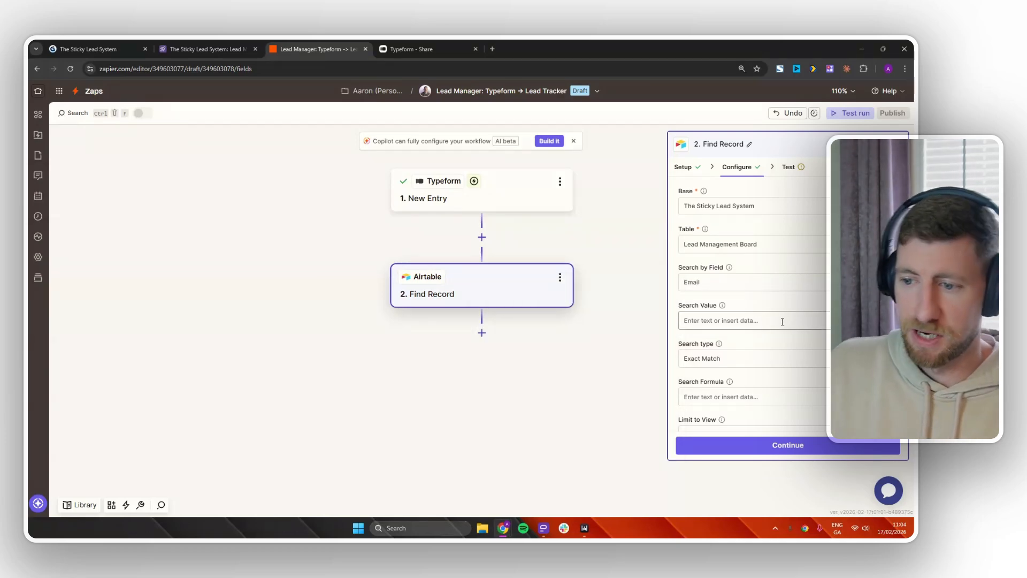
scroll(760, 289, down, 2)
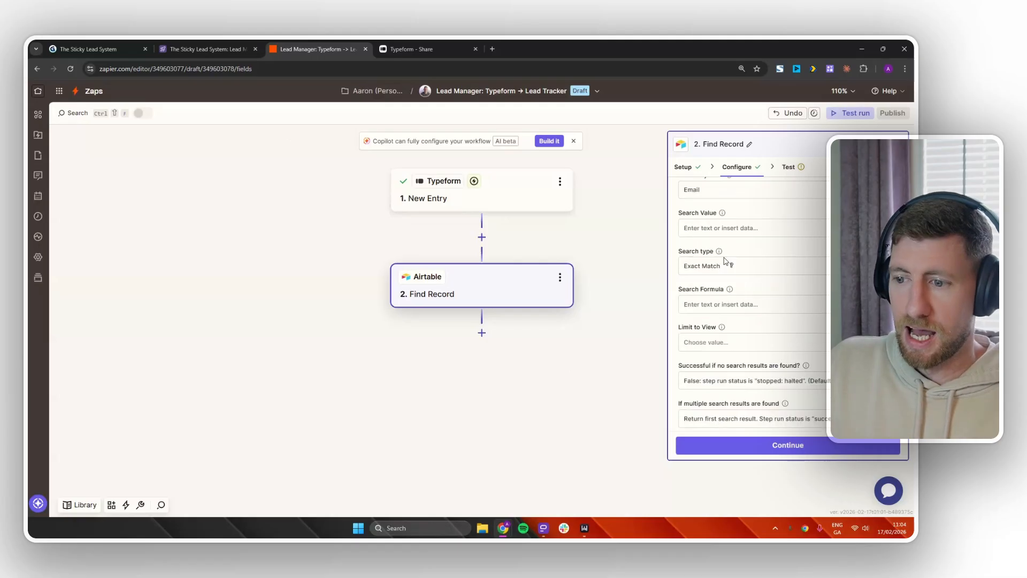
scroll(726, 261, up, 2)
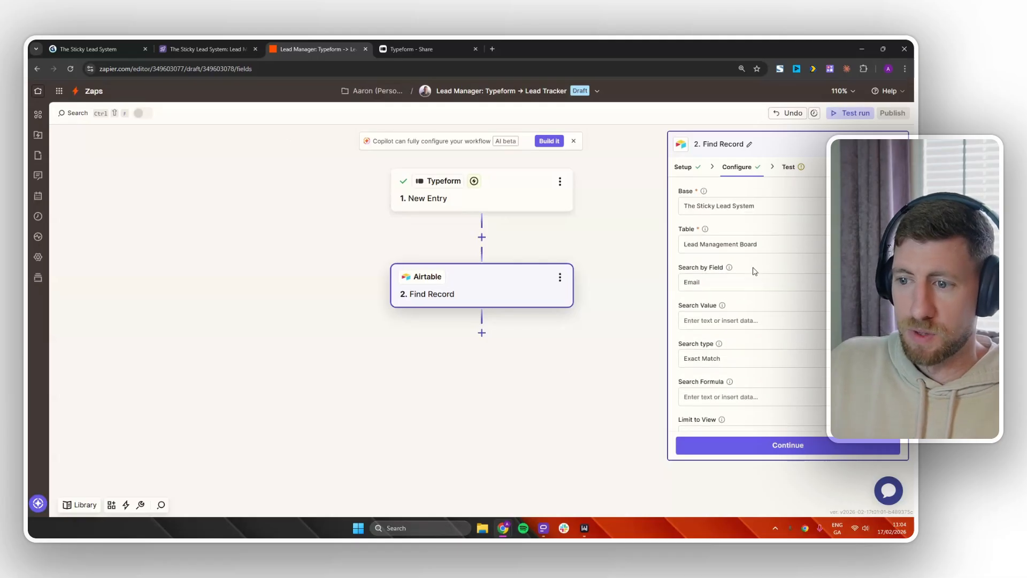
click(734, 324)
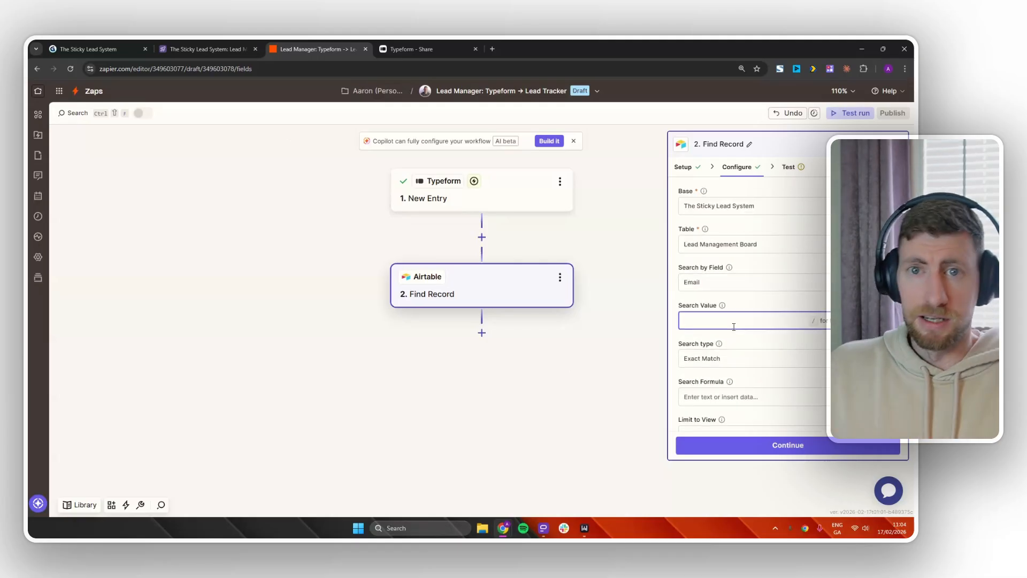
text(/)
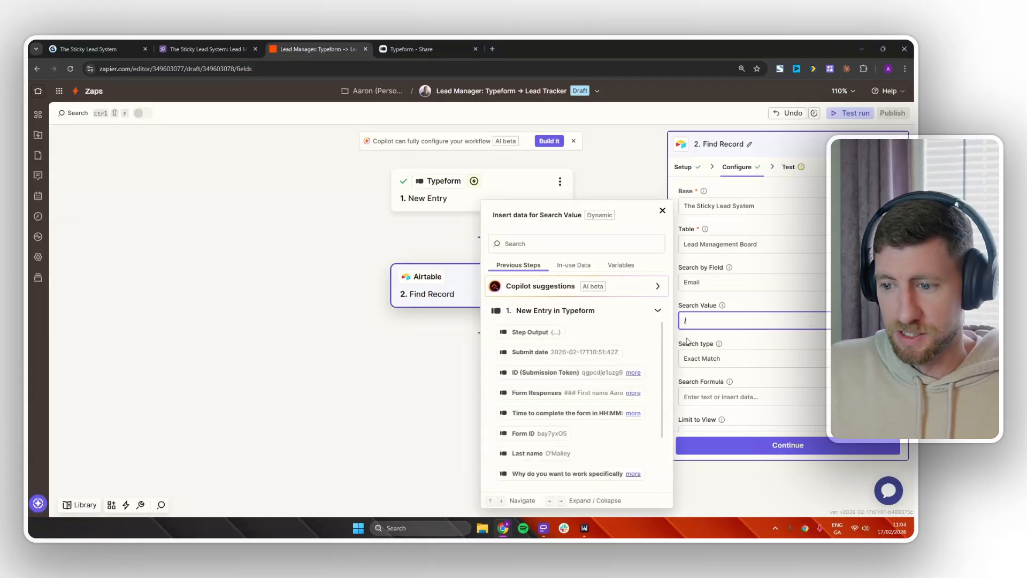
scroll(578, 385, down, 3)
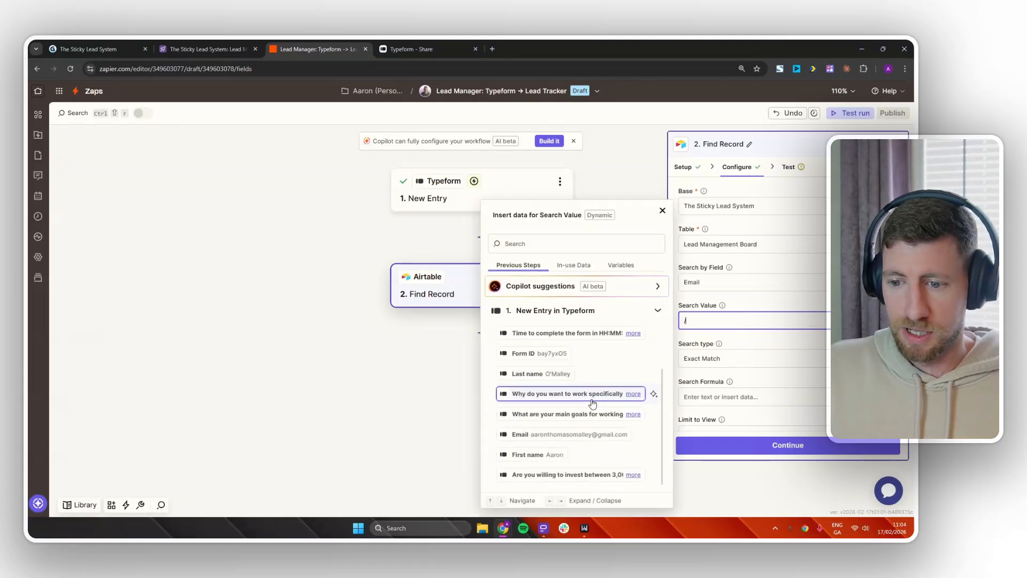
click(562, 441)
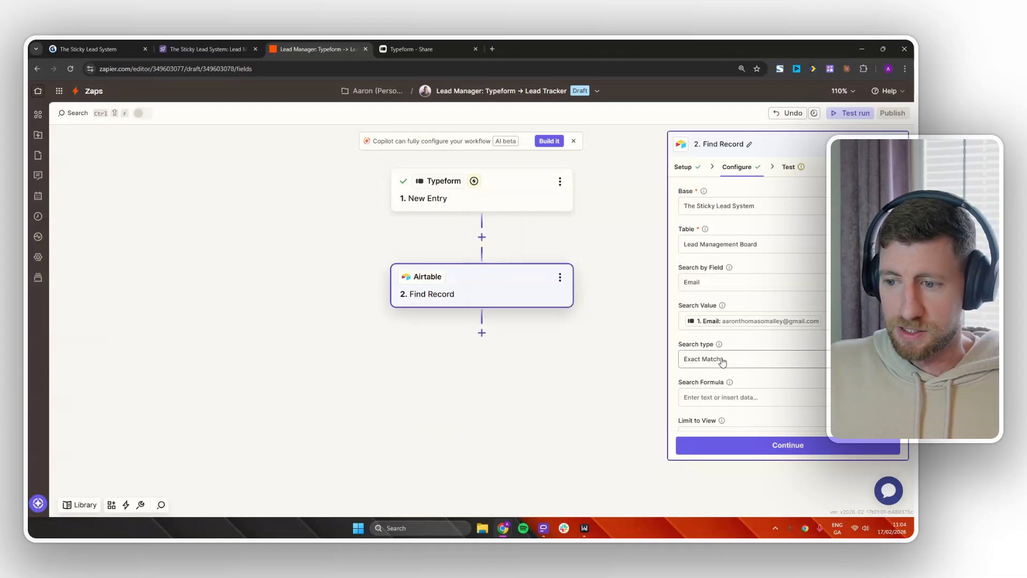
scroll(780, 384, down, 2)
scroll(779, 384, down, 1)
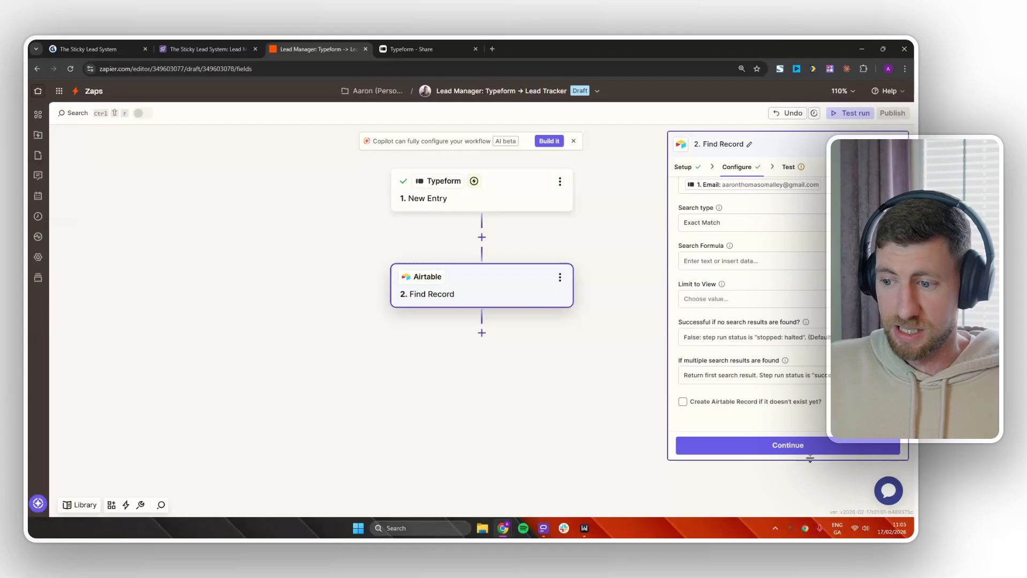
click(794, 447)
click(854, 450)
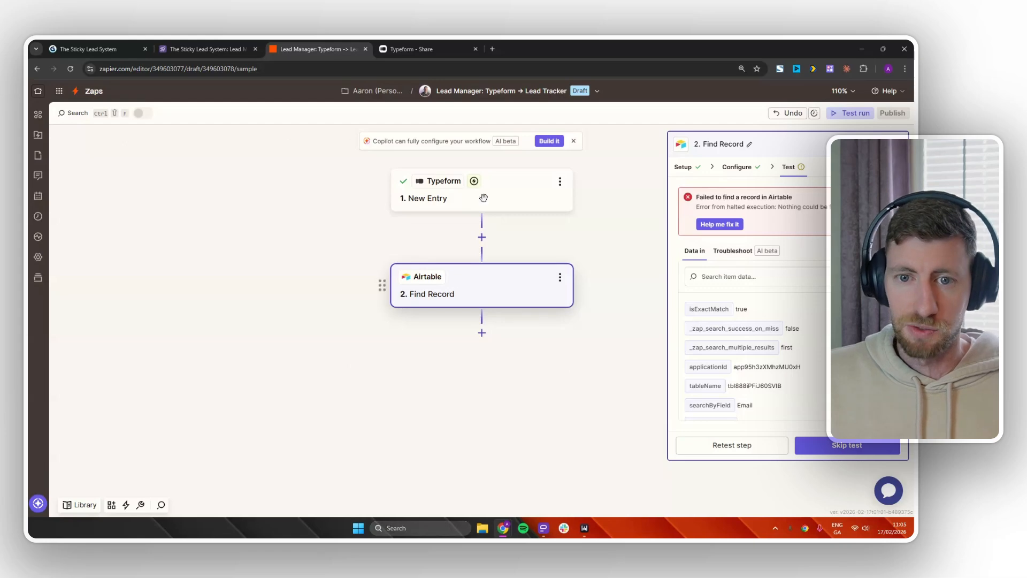
Add an Airtable lead with first name, last name and test email, then retest the Zapier search.
click(216, 49)
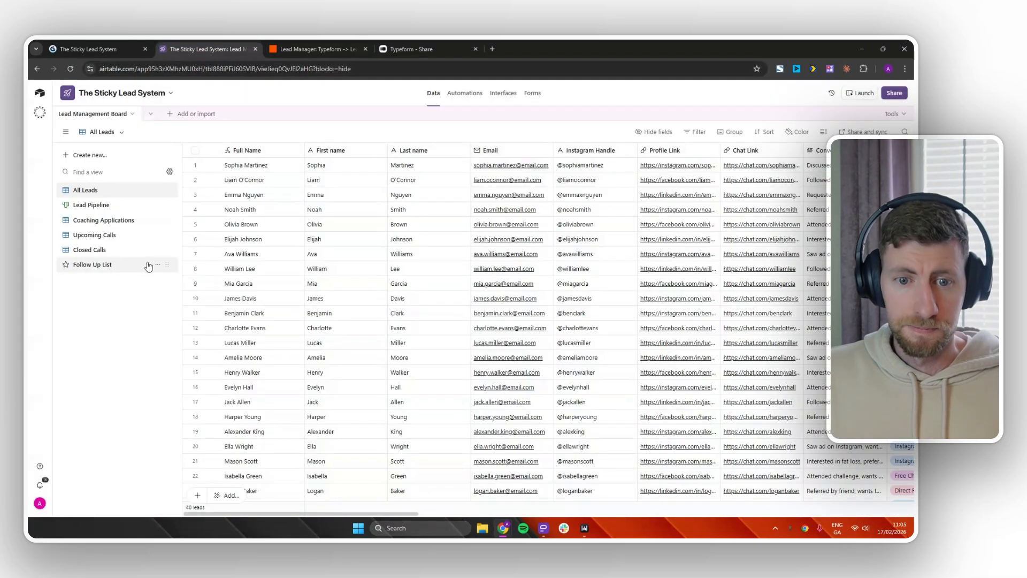
click(196, 496)
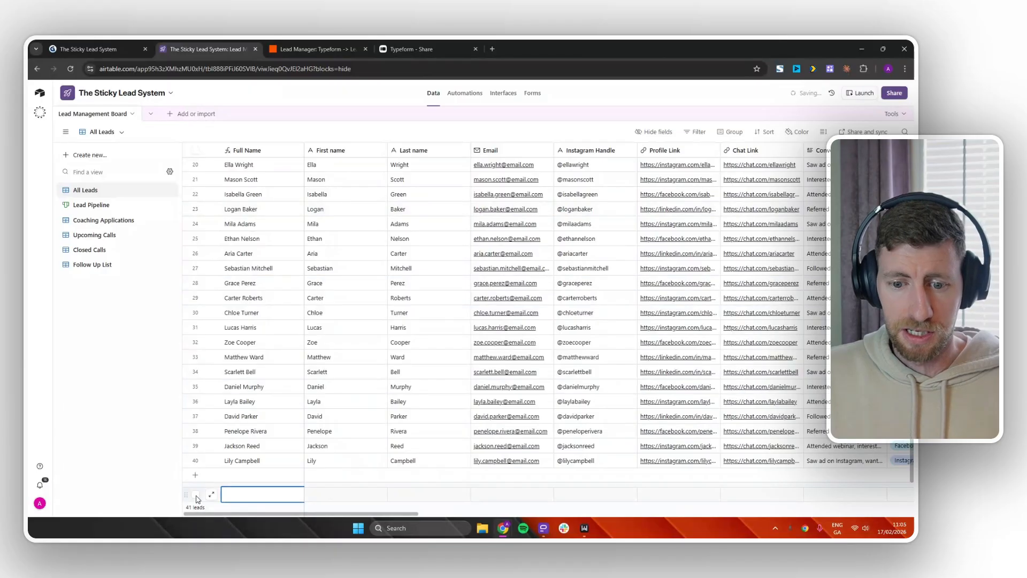
click(215, 496)
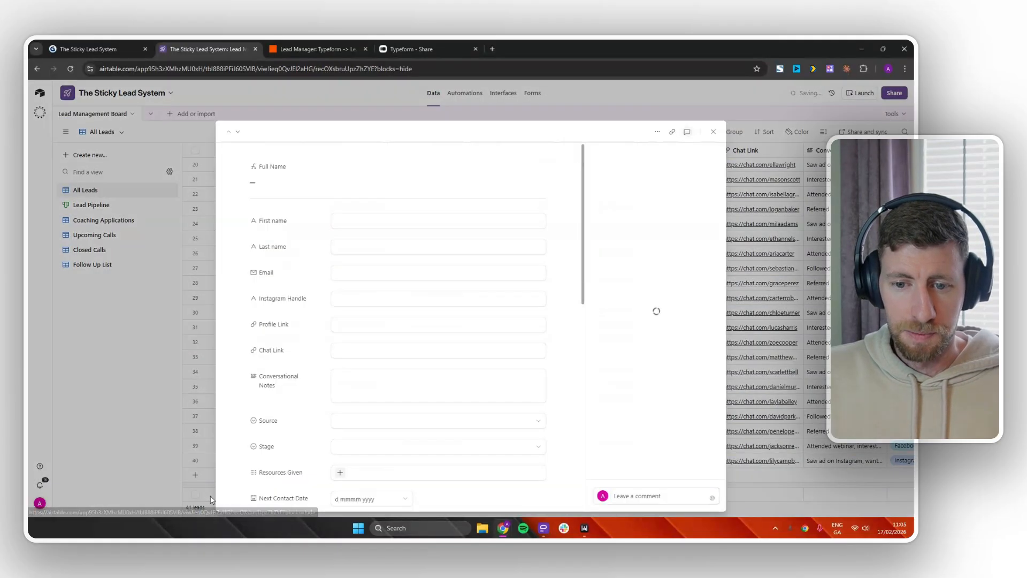
click(353, 223)
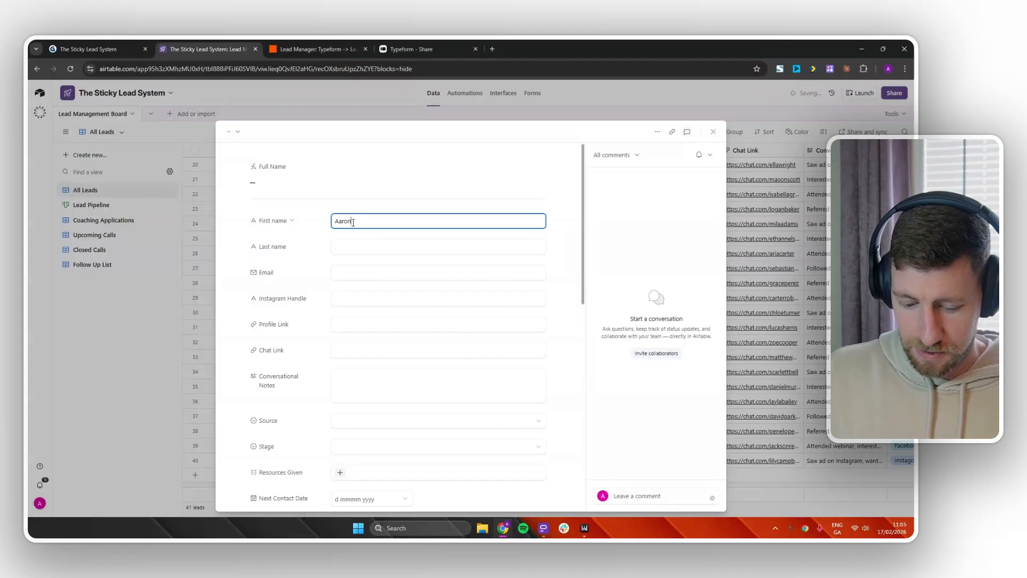
key(Tab)
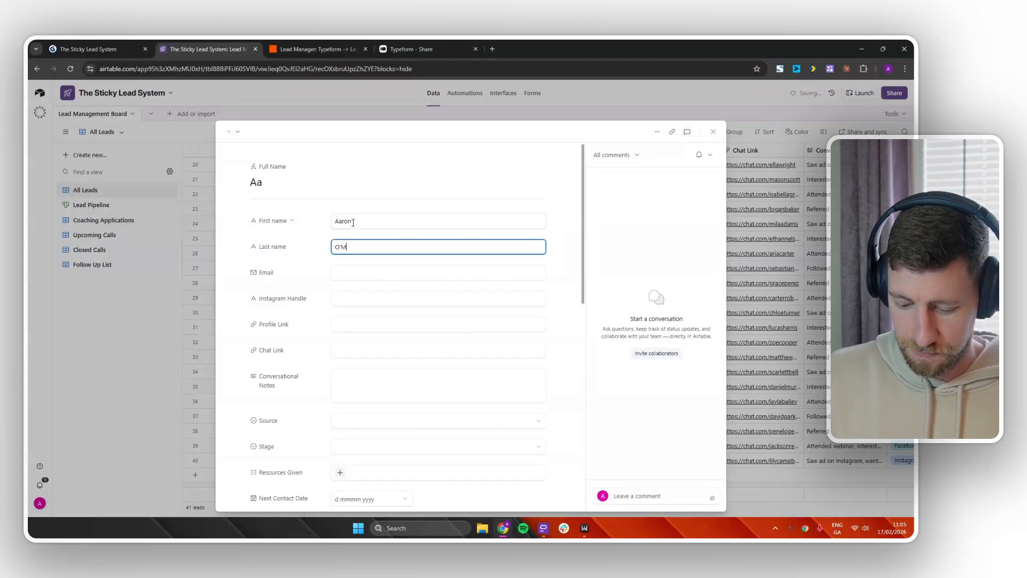
key(Tab)
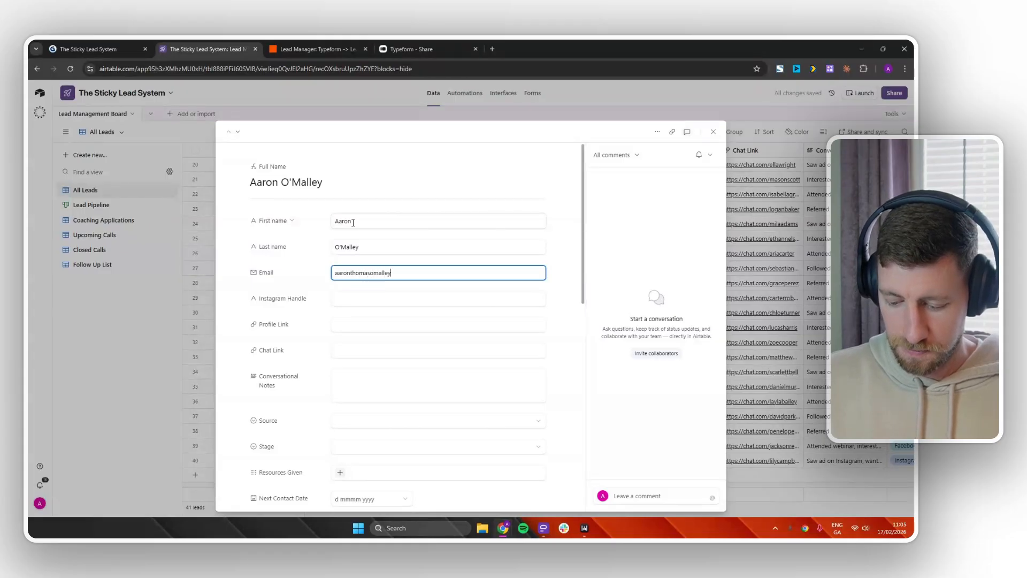
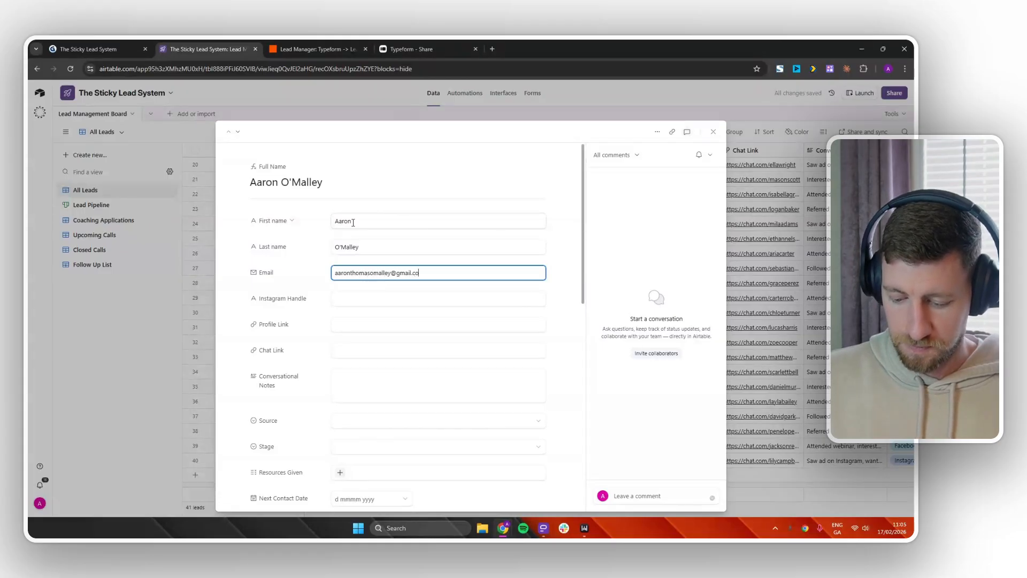
click(558, 269)
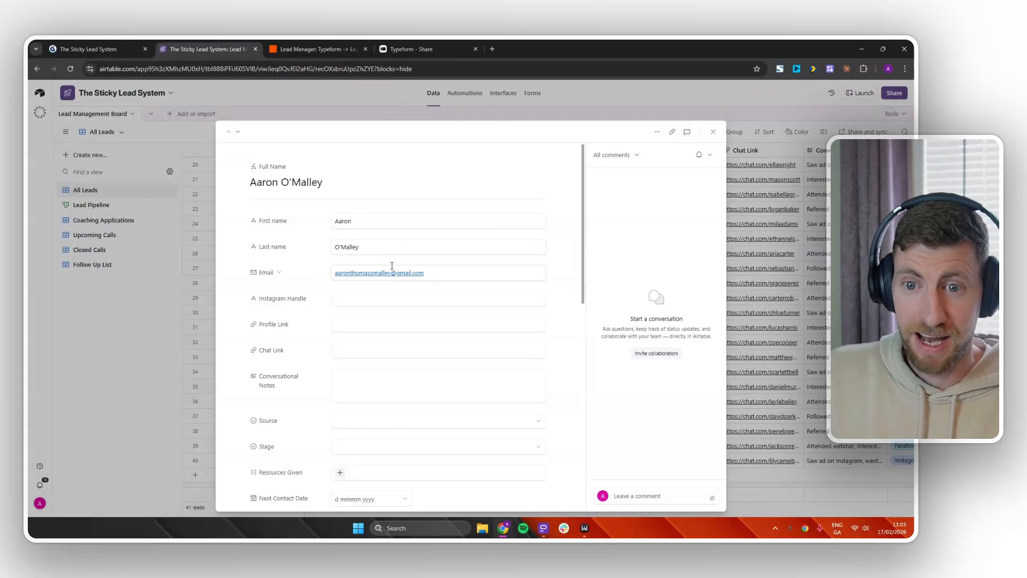
click(314, 49)
click(749, 445)
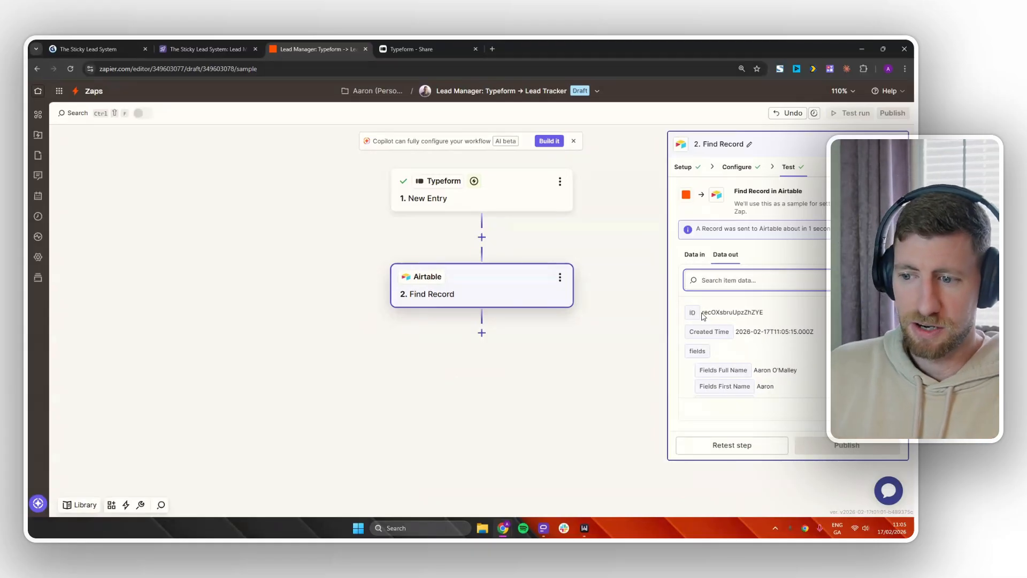
Note the found record's ID in Zapier's results and return to the Airtable lead record.
drag(702, 313, 765, 313)
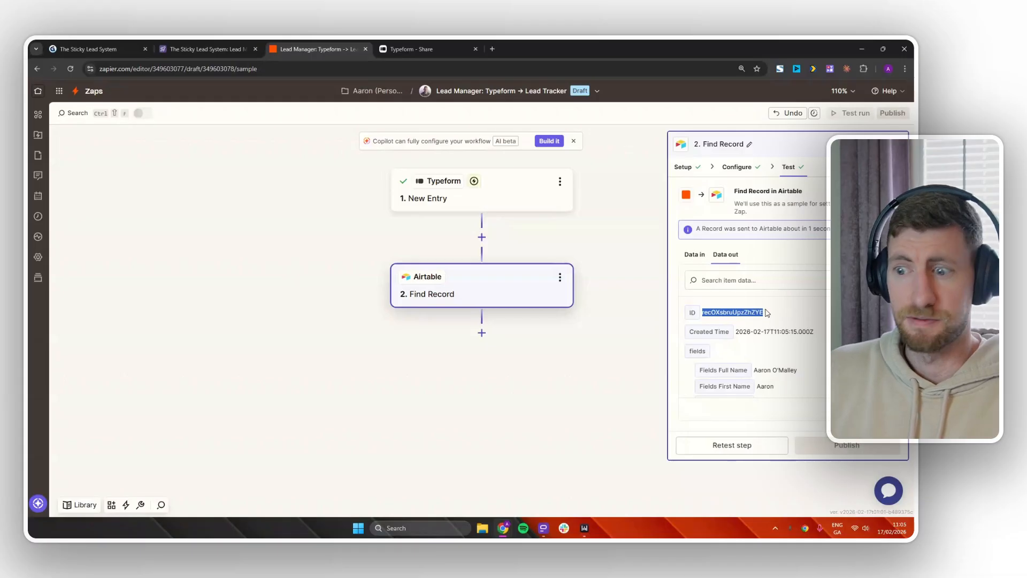
click(767, 314)
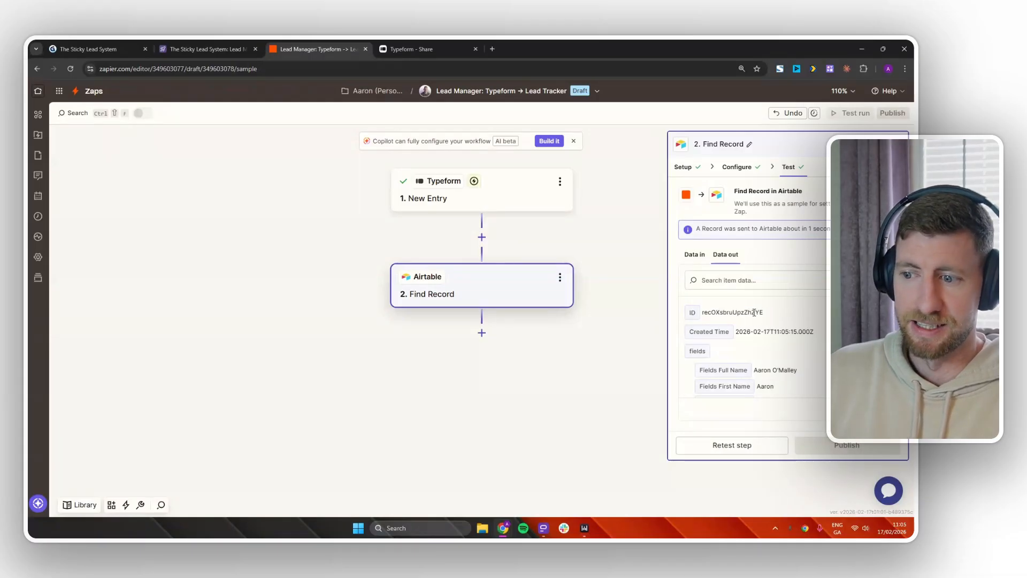
click(223, 49)
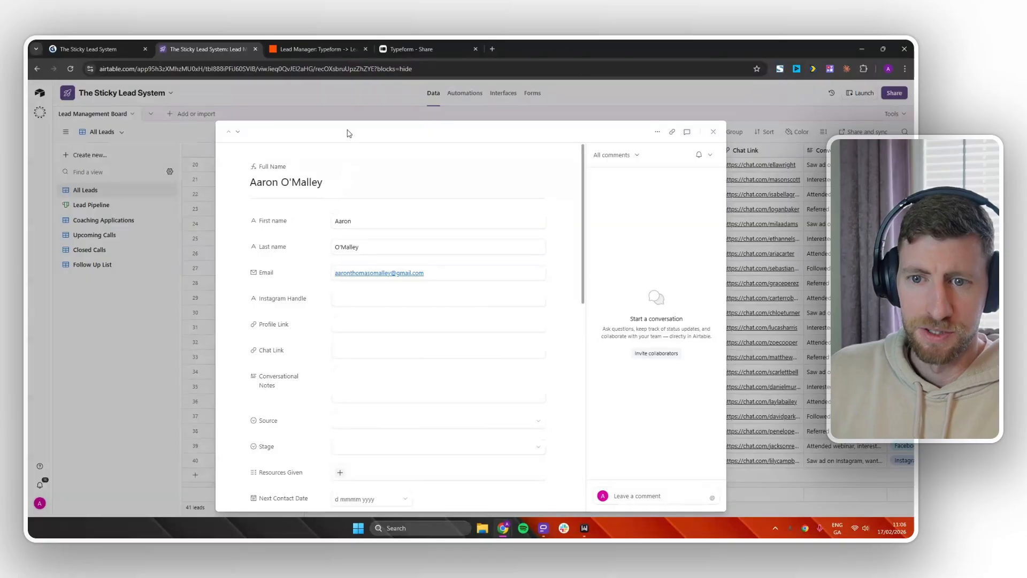
Check the record ID in the Airtable page address against Zapier's result, then go back to Zapier.
drag(375, 68, 316, 68)
click(338, 69)
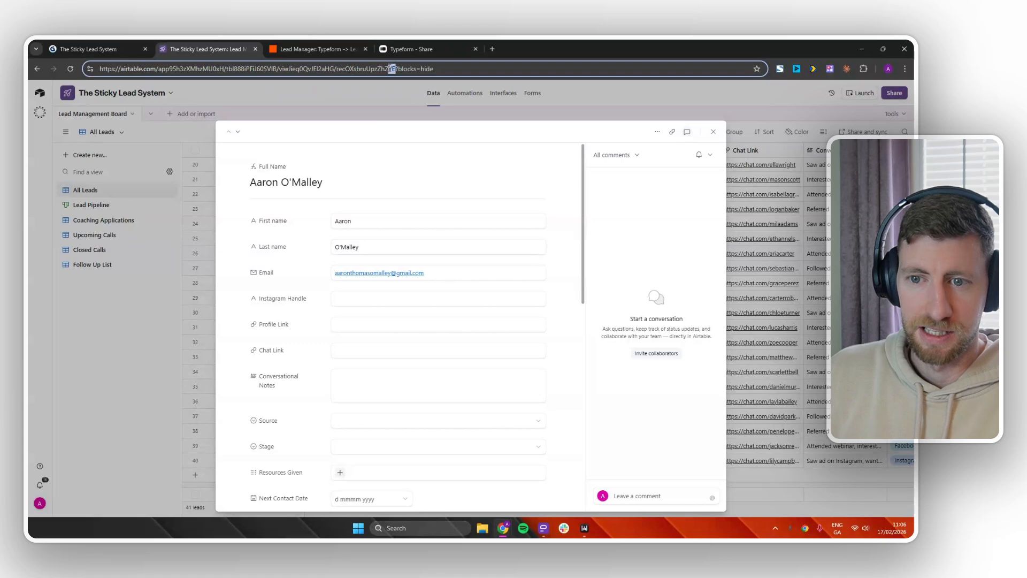
click(325, 51)
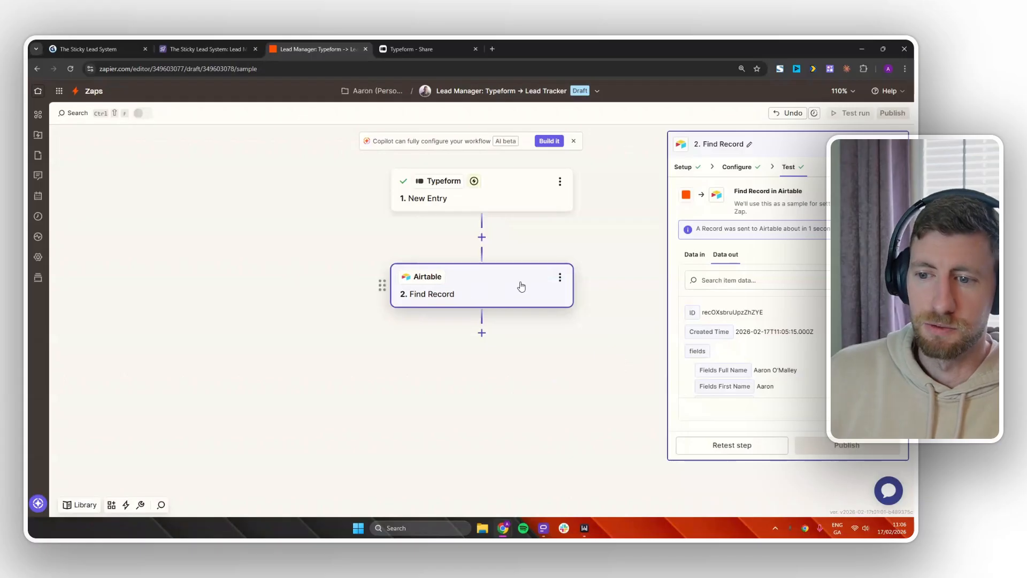
Add error handling to Find Record and move a duplicate of it onto the Error branch.
click(560, 279)
click(623, 400)
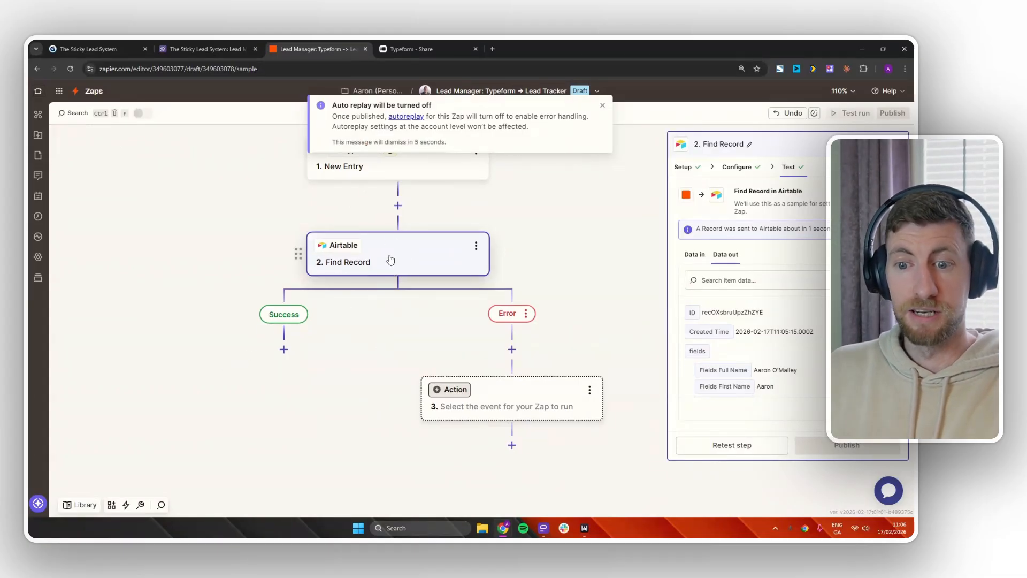
click(476, 247)
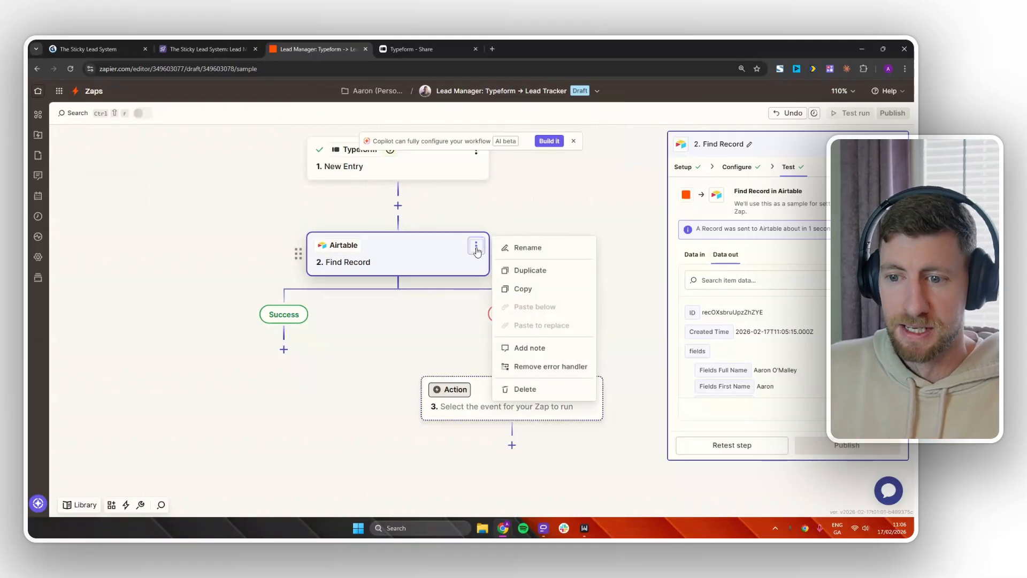
click(517, 270)
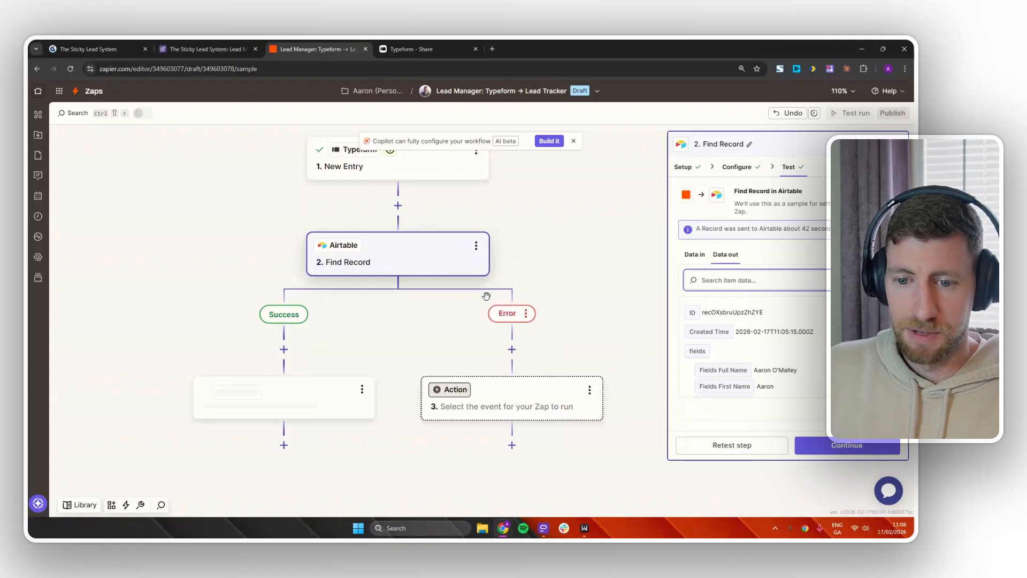
drag(251, 408, 529, 402)
Rename the original step 'Search via email' and the copy 'Search Via Name'.
click(476, 246)
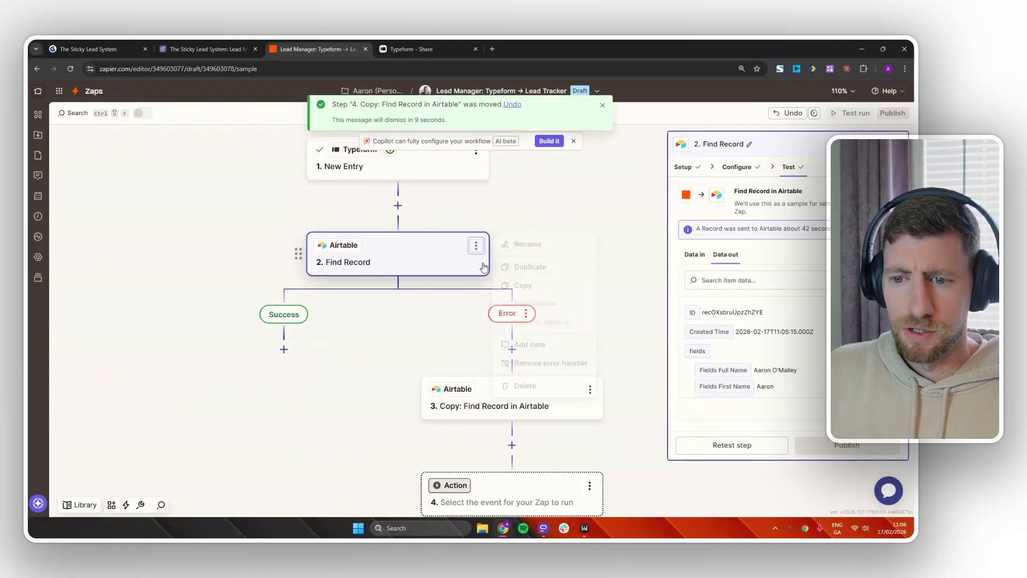
click(529, 255)
text(Search via email)
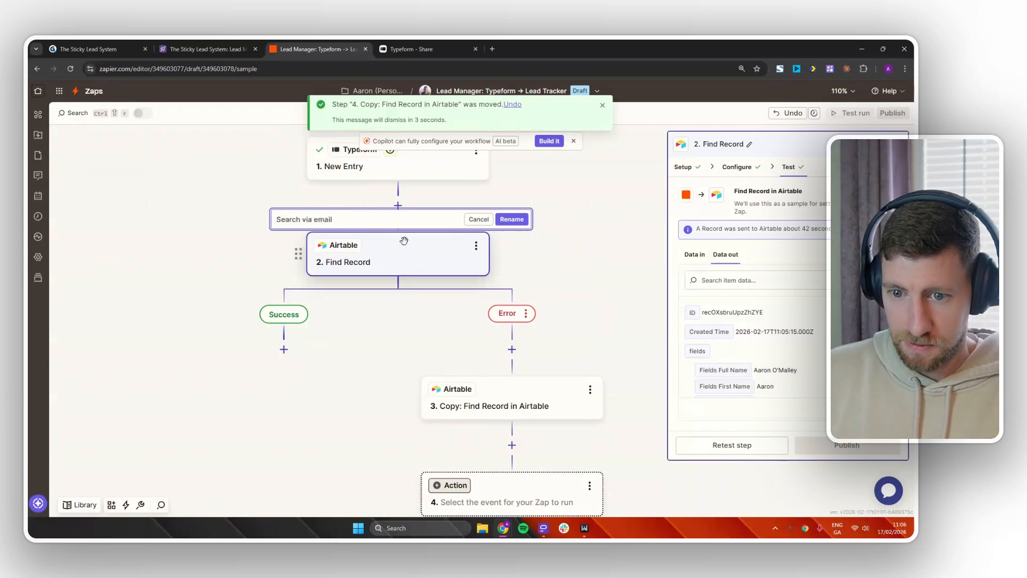
key(Return)
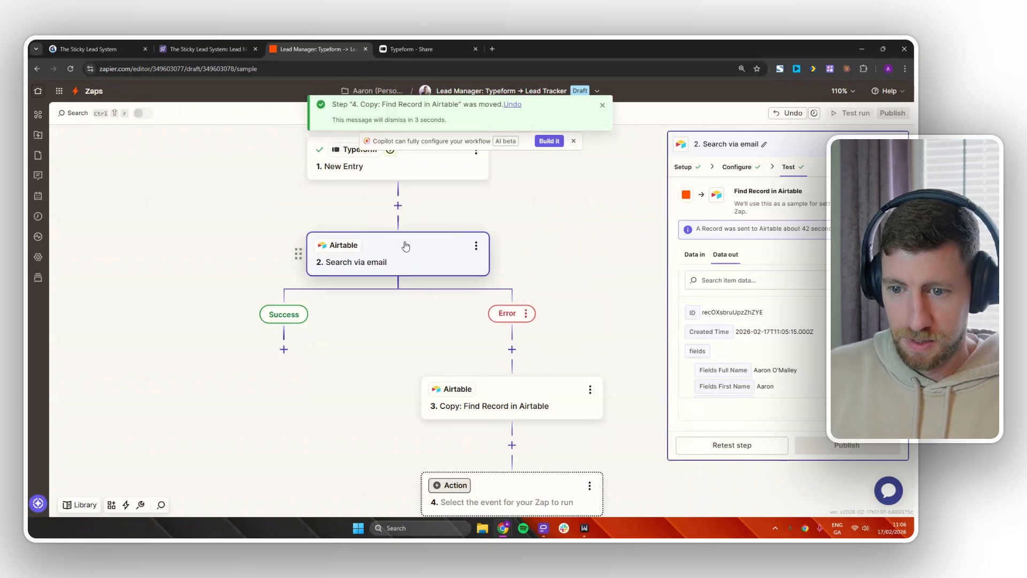
click(589, 391)
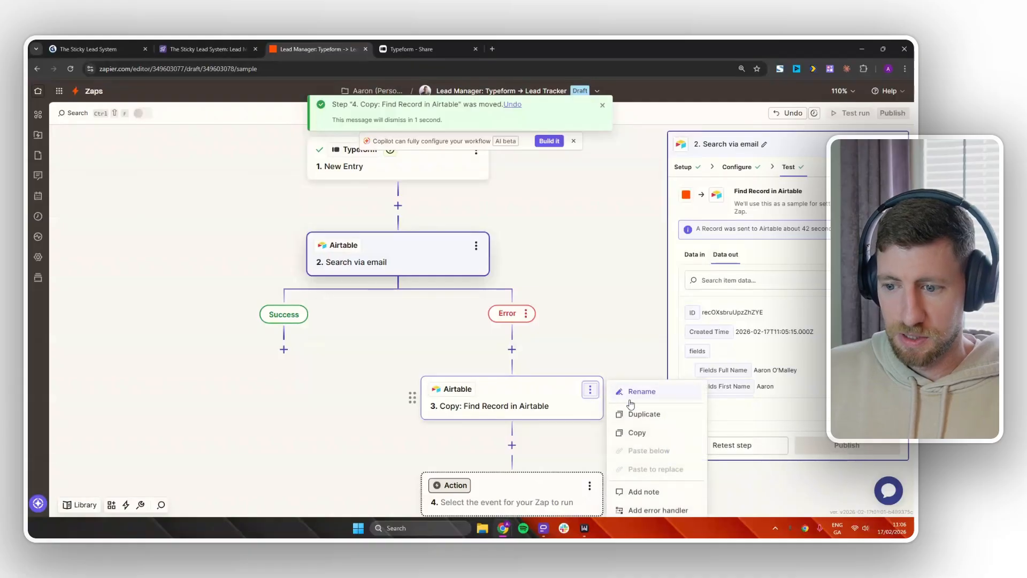
click(625, 398)
text(Searc)
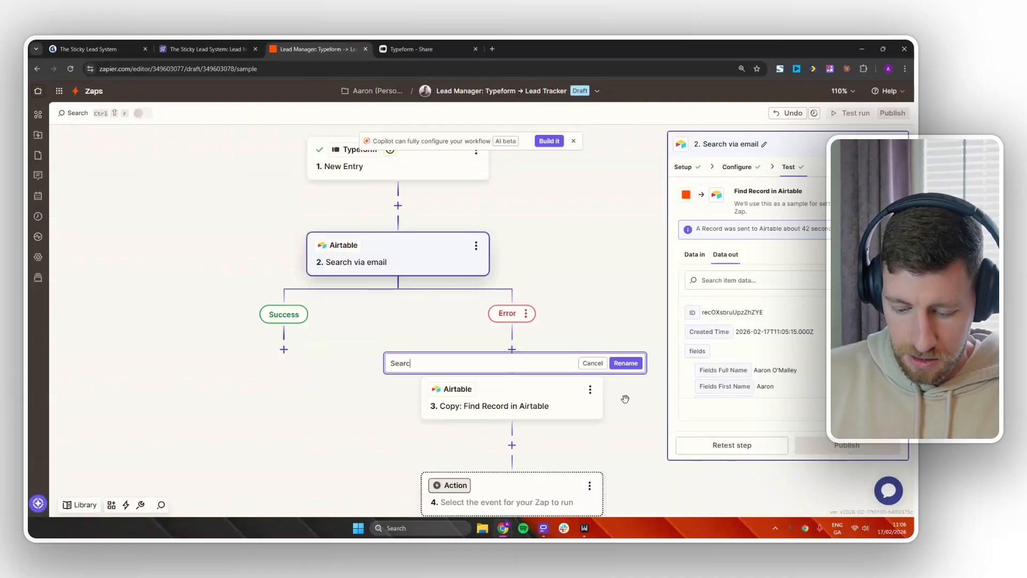
text(h Via Name)
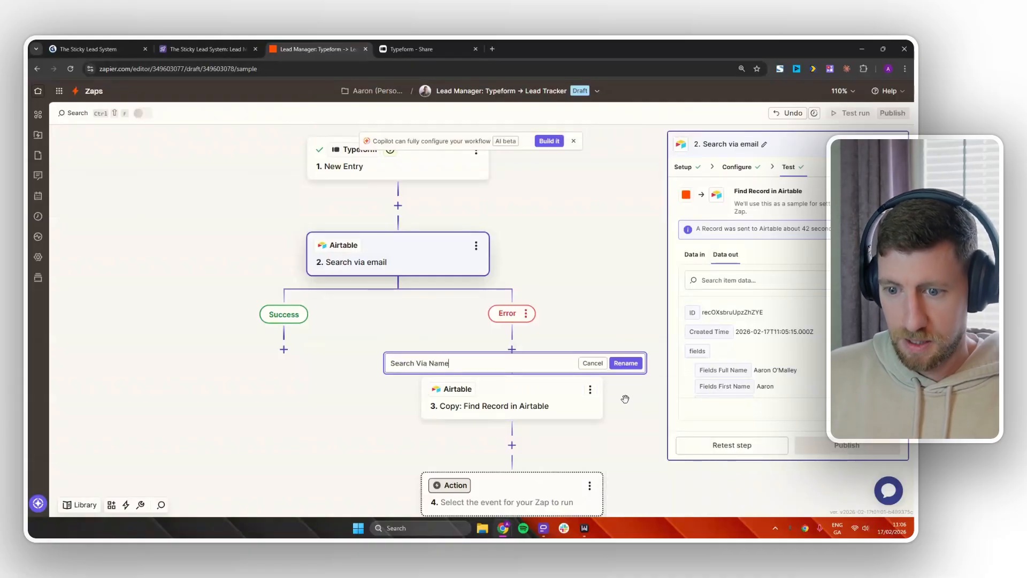
click(625, 362)
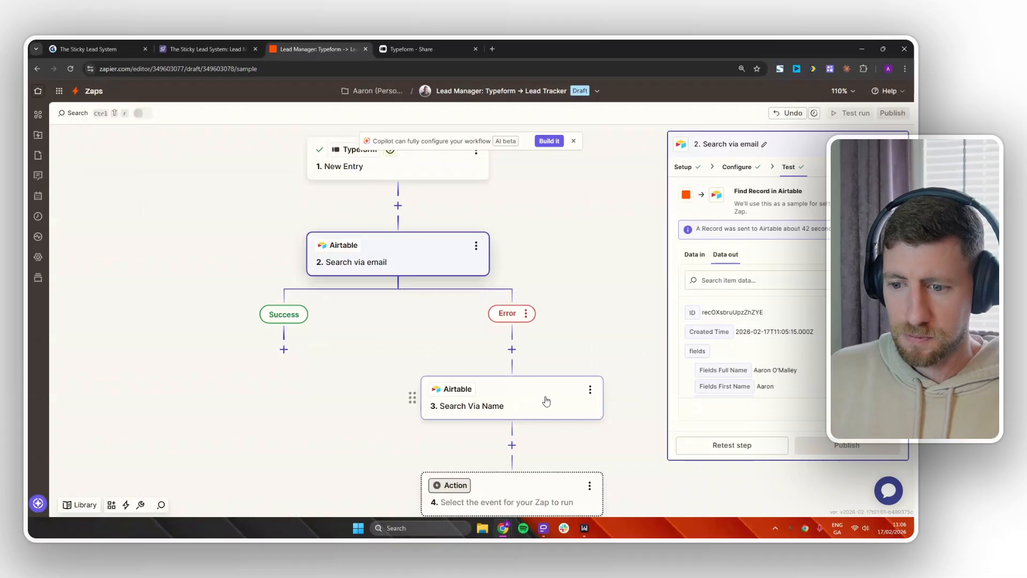
click(537, 396)
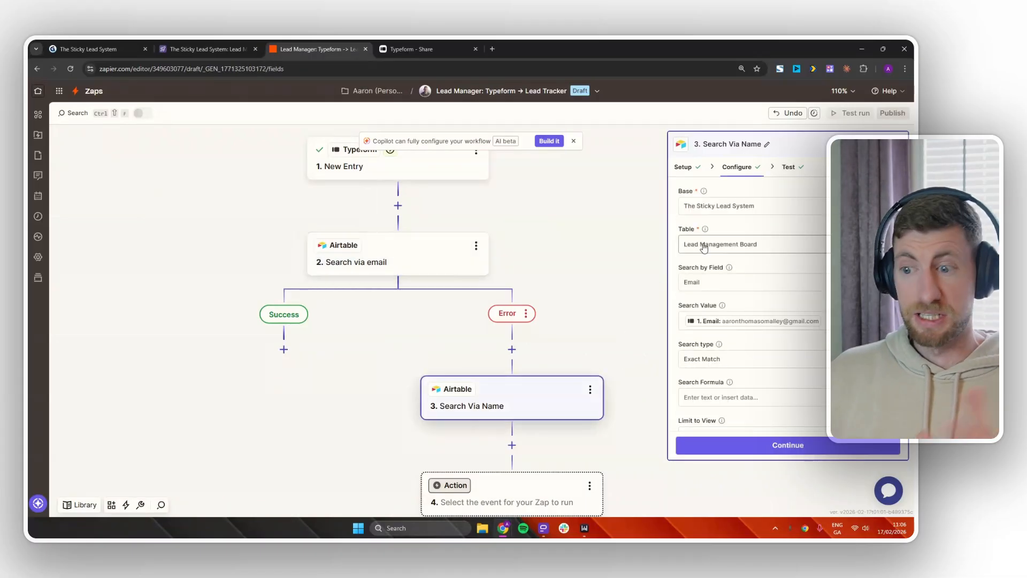
Make Search Via Name search the Full Name field and remove the Email search value.
click(721, 287)
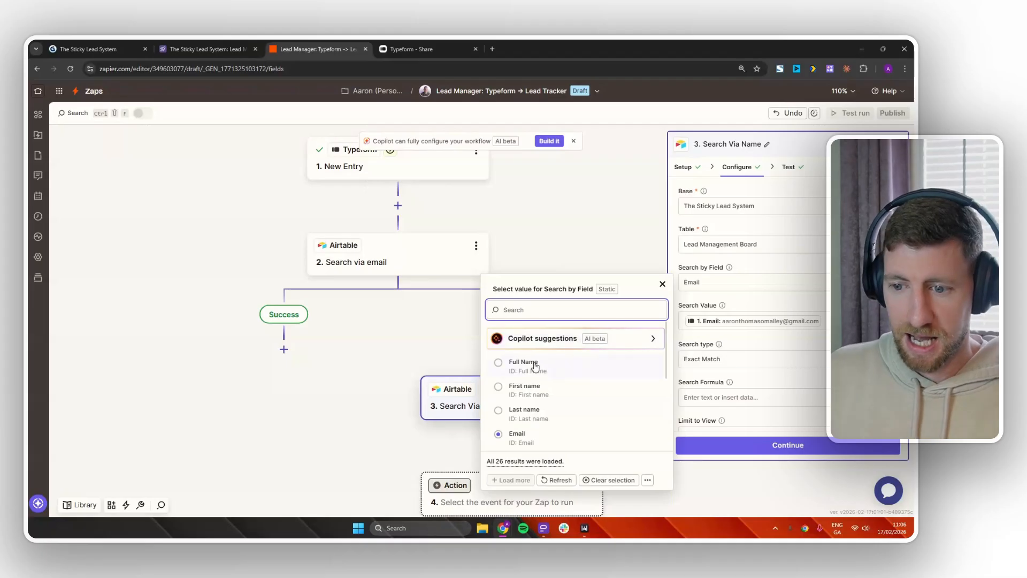
click(535, 366)
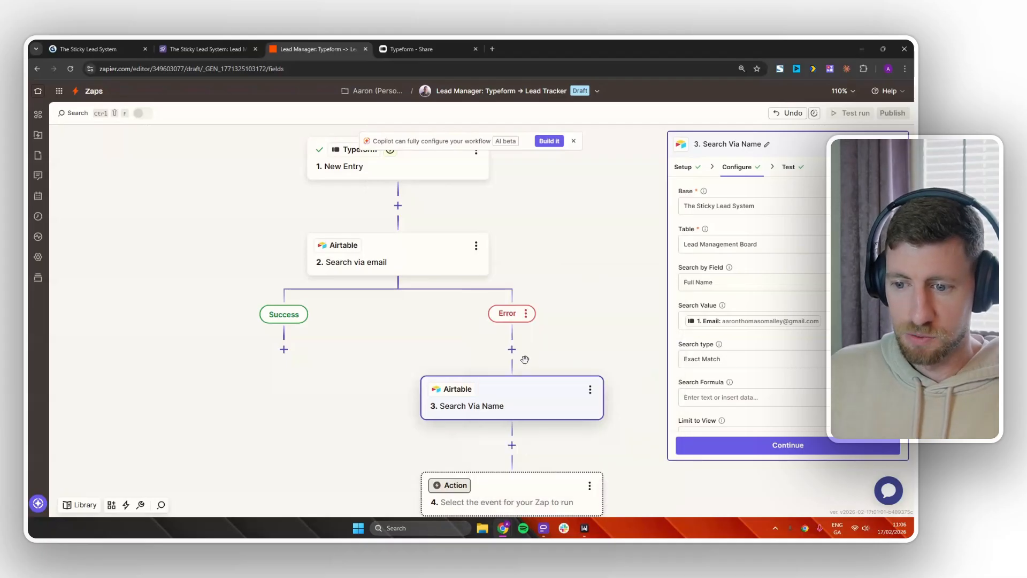
click(827, 318)
key(BackSpace)
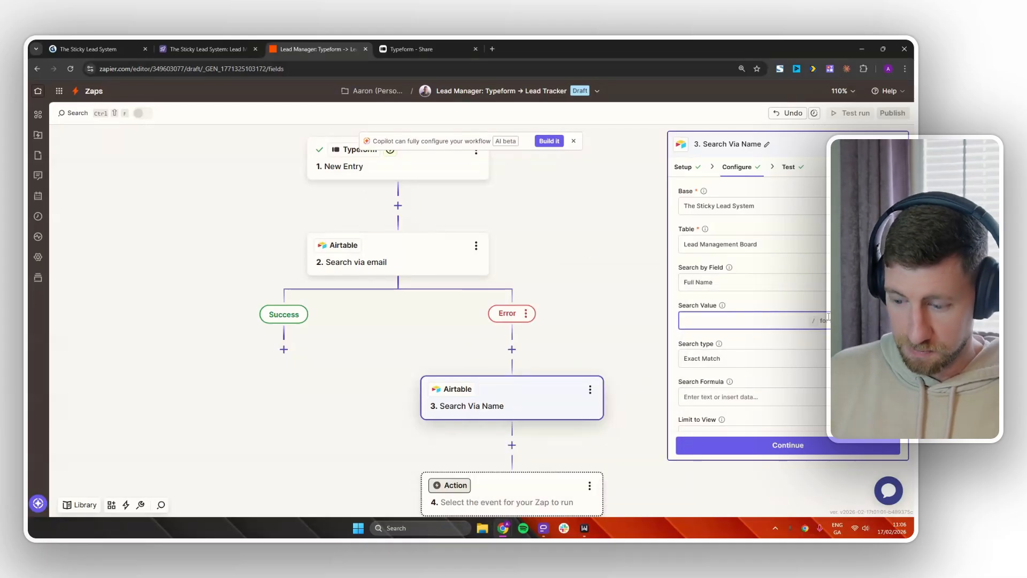
Fill the search value with Typeform's First name and Last name answers.
text(/)
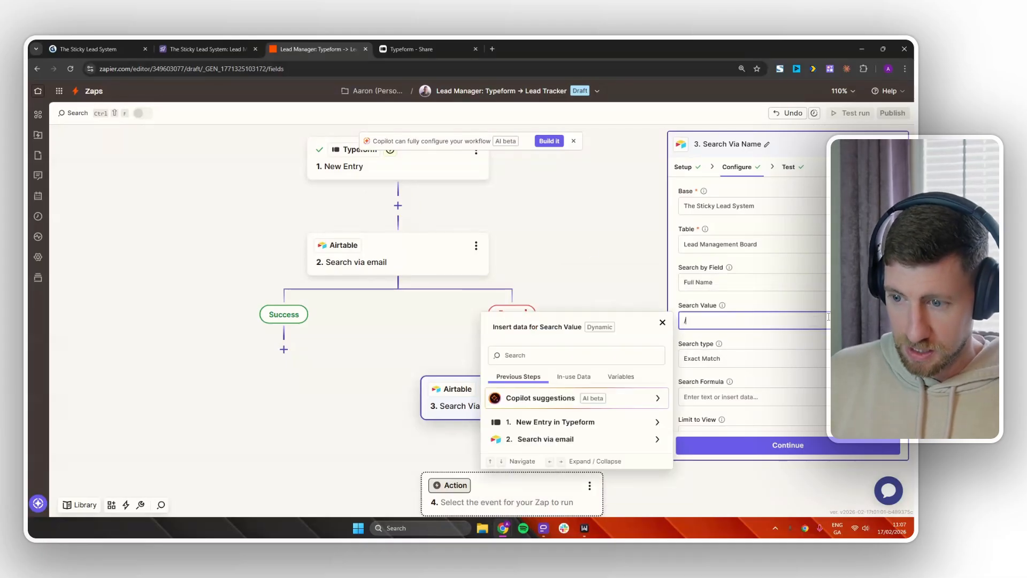
click(594, 426)
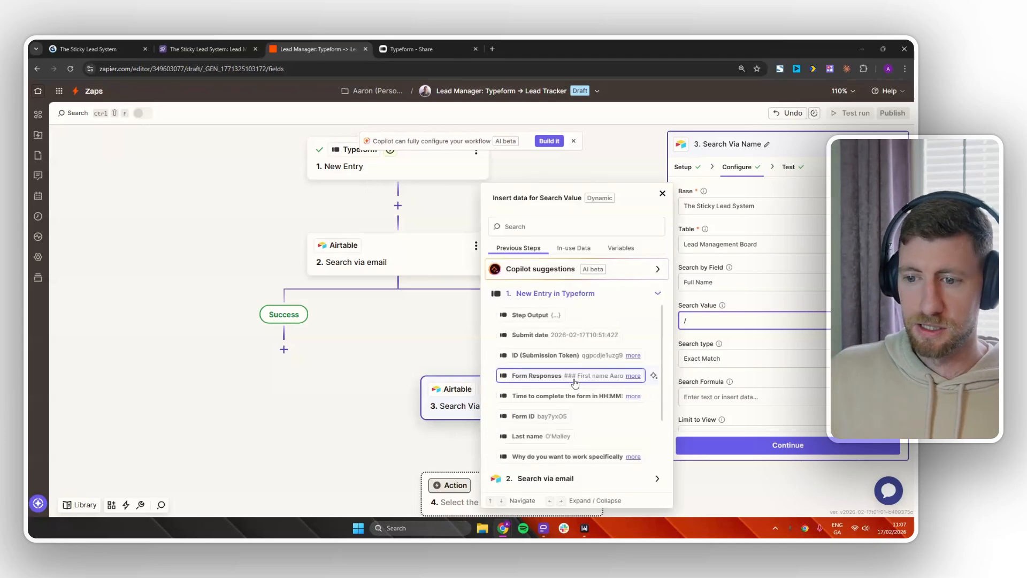
click(561, 227)
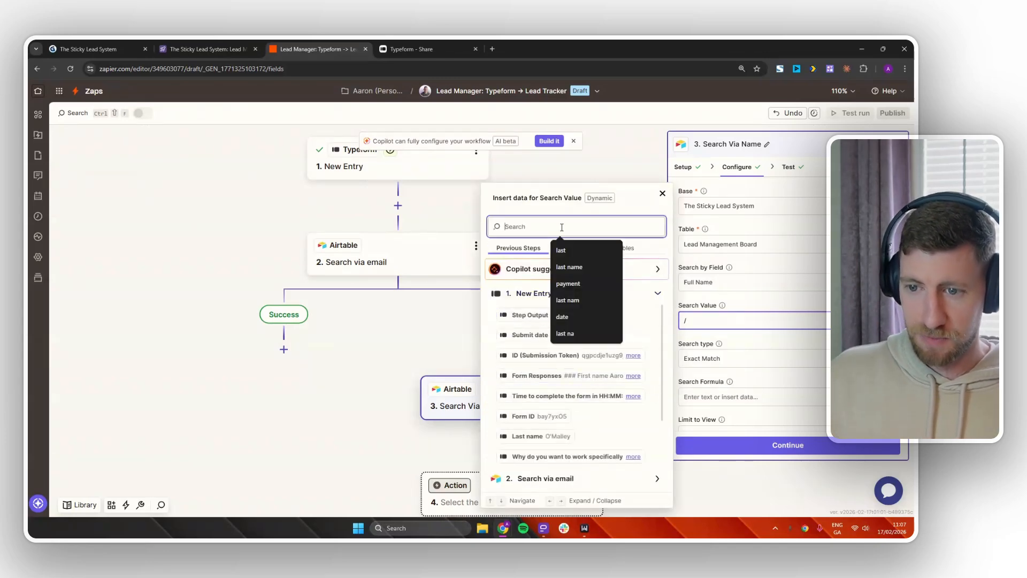
text(first)
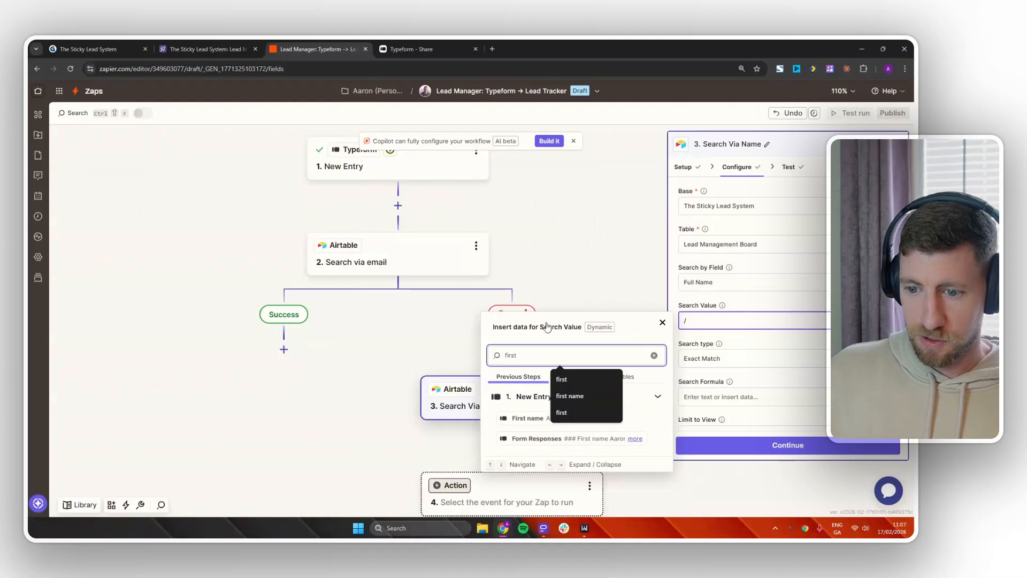
click(532, 420)
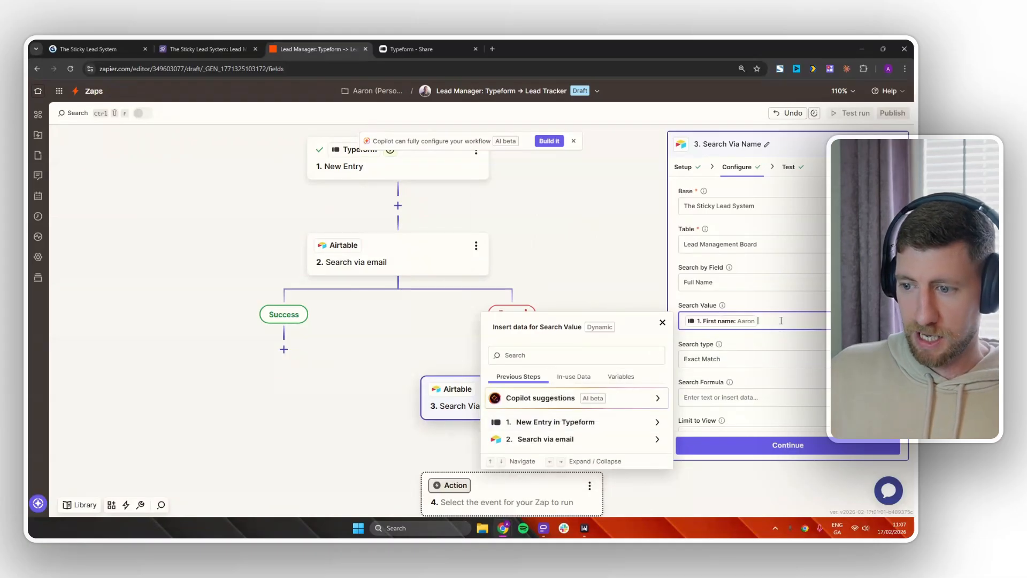
click(587, 354)
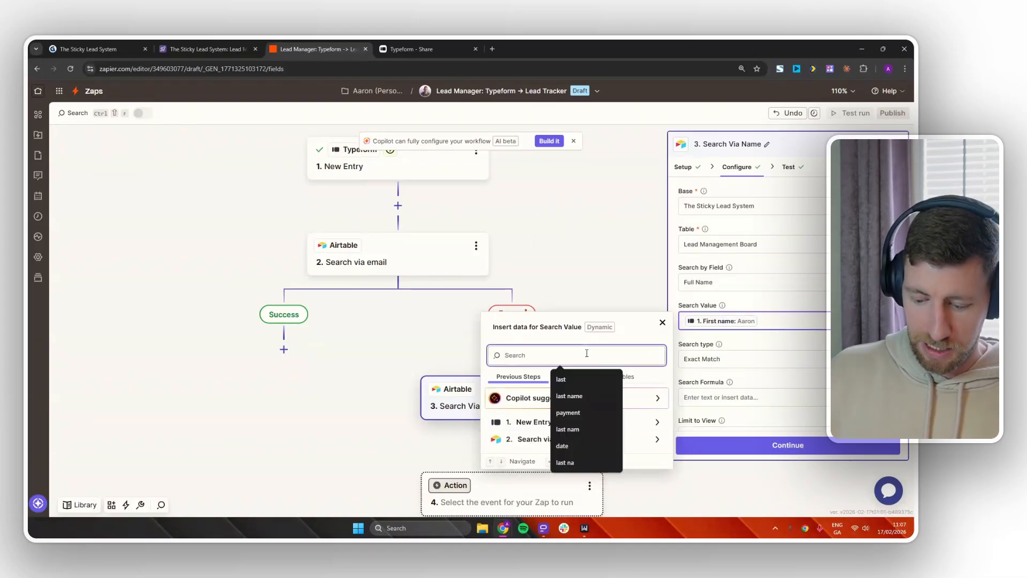
text(last)
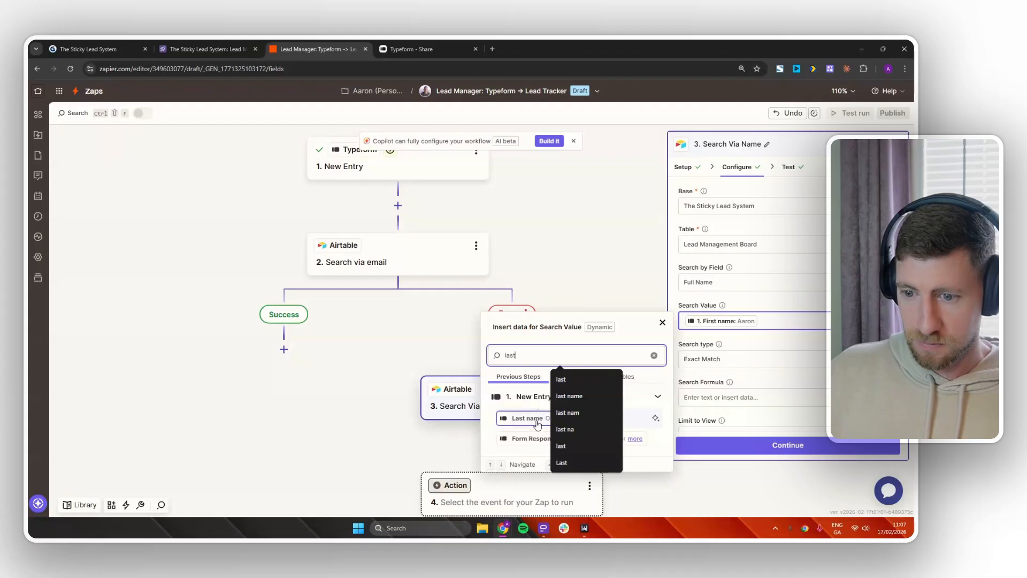
click(537, 420)
click(807, 340)
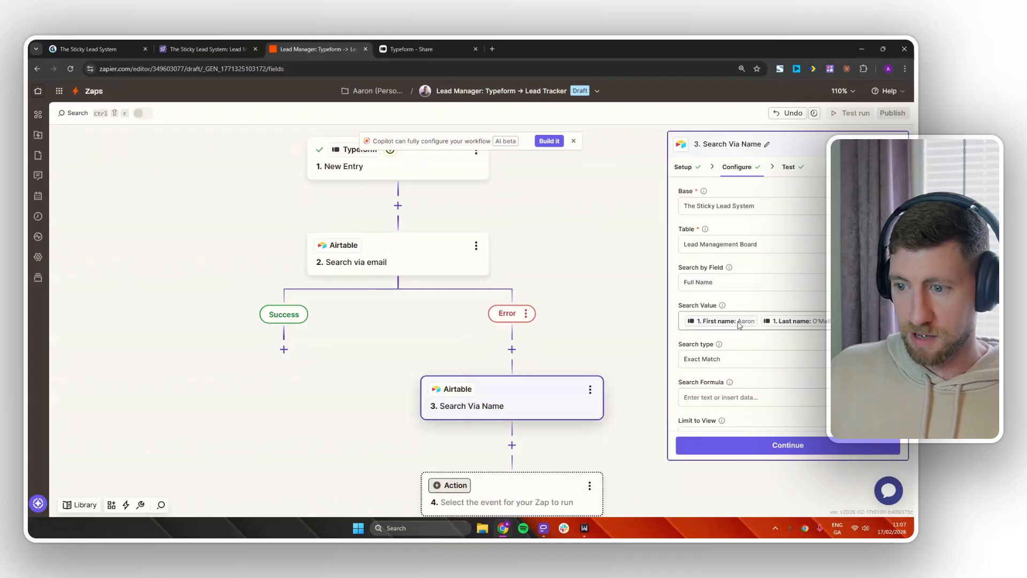
Retest Search Via Name and confirm the found lead's full name matches the Airtable record.
click(786, 449)
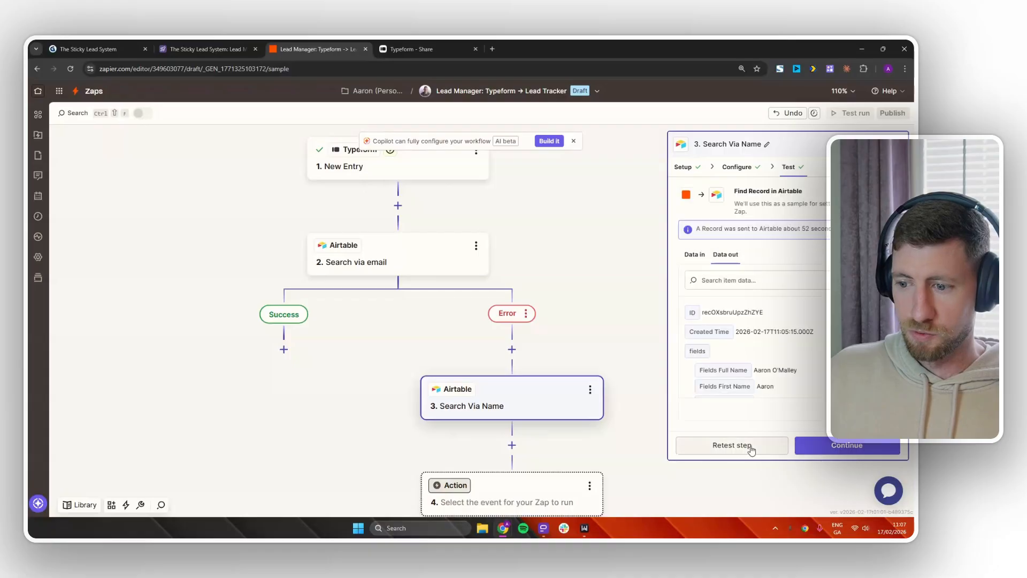
click(749, 446)
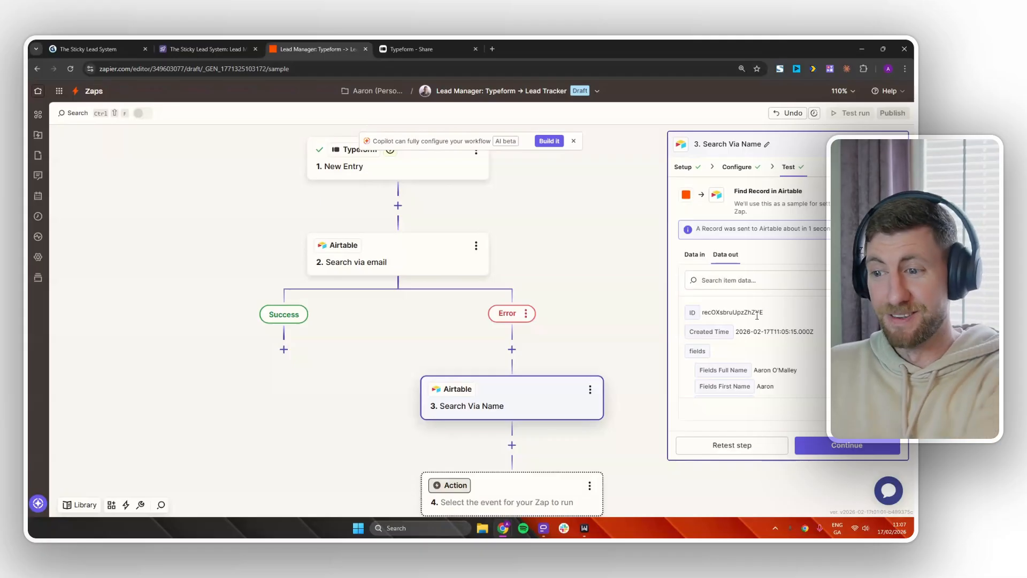
click(171, 49)
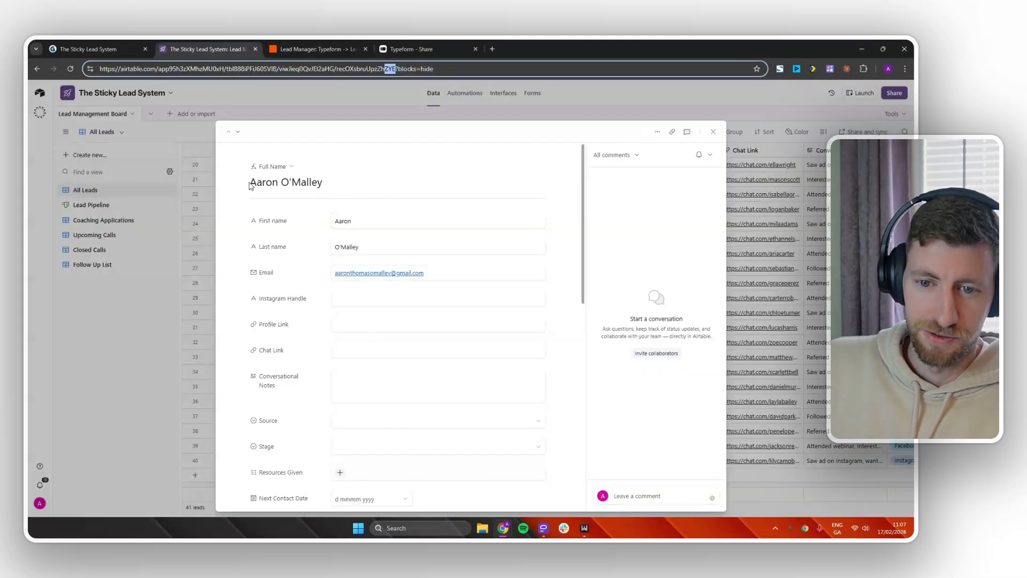
drag(251, 186, 340, 186)
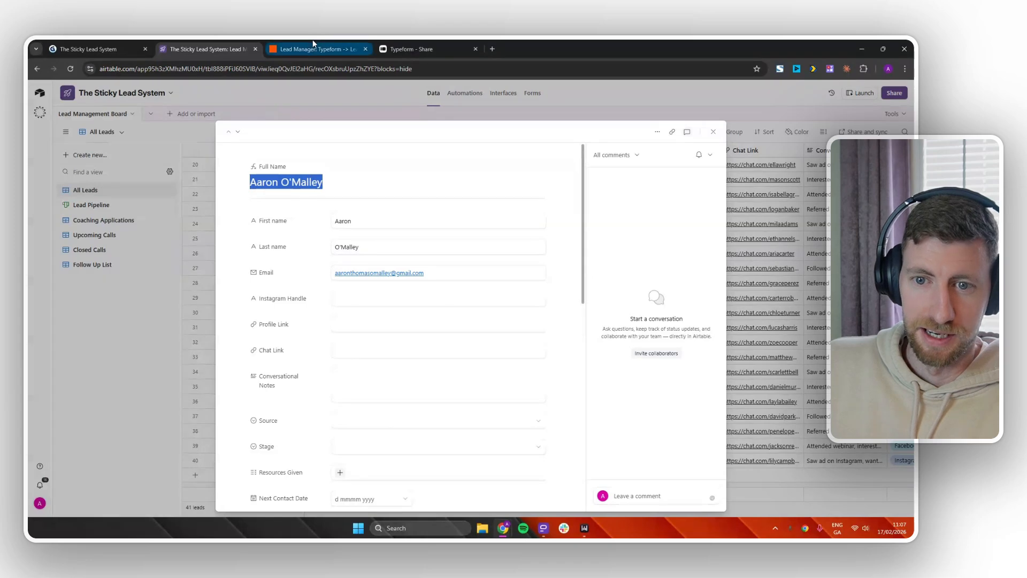
click(333, 52)
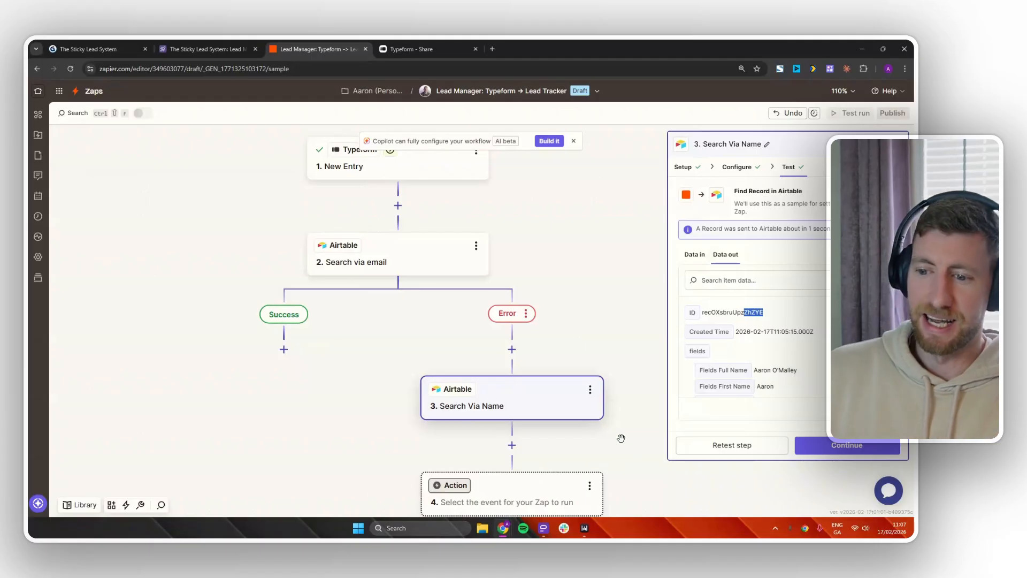
Turn on 'Create Airtable Record if it doesn't exist yet?' for the Search Via Name step.
click(590, 390)
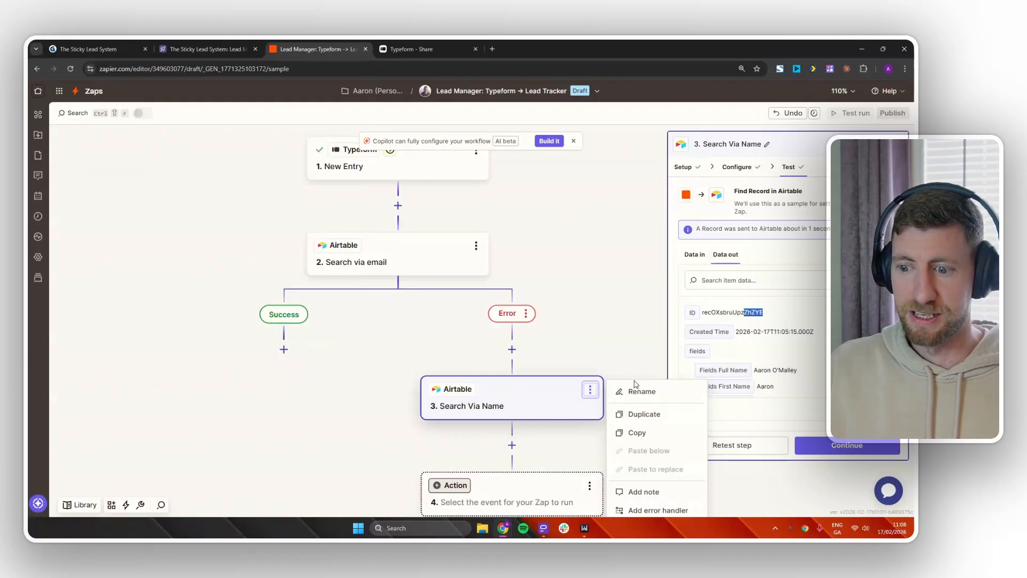
click(640, 339)
scroll(633, 332, down, 1)
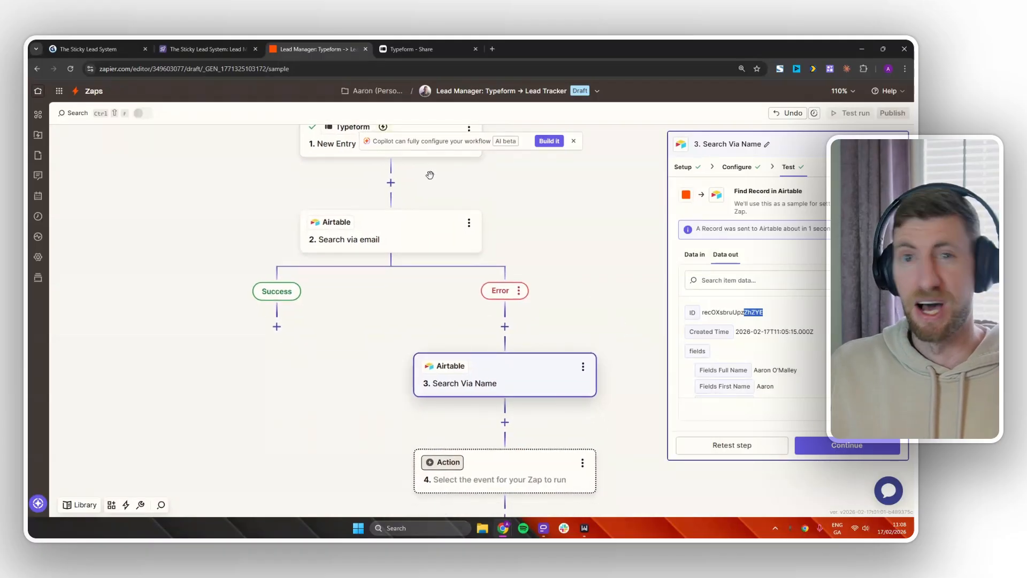
click(548, 374)
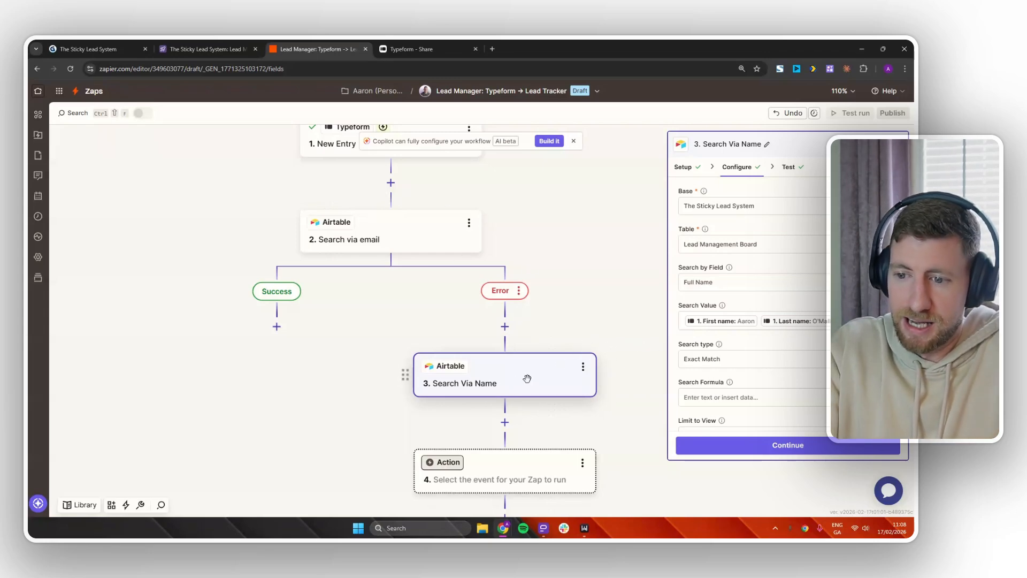
scroll(773, 326, down, 3)
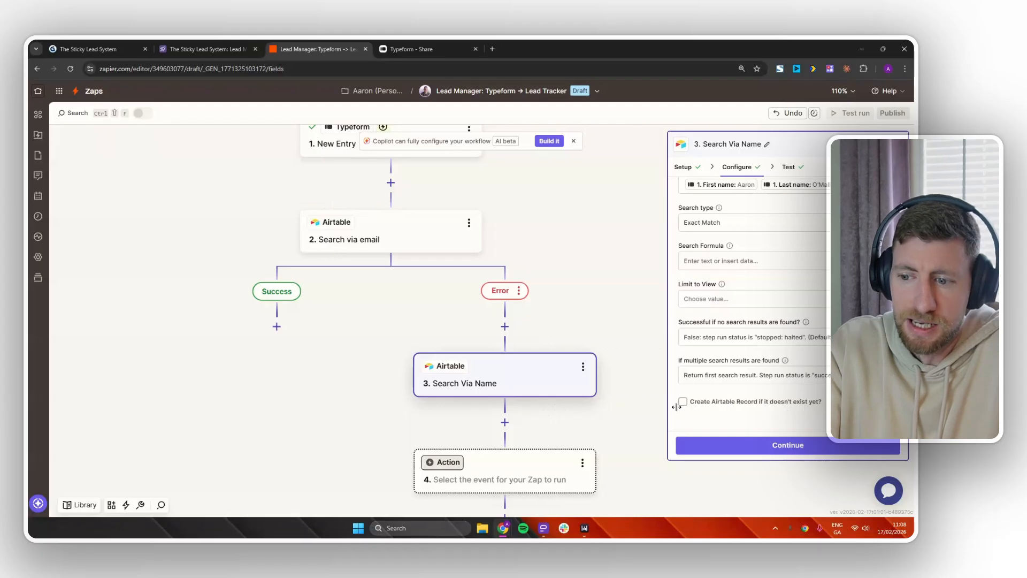
click(683, 402)
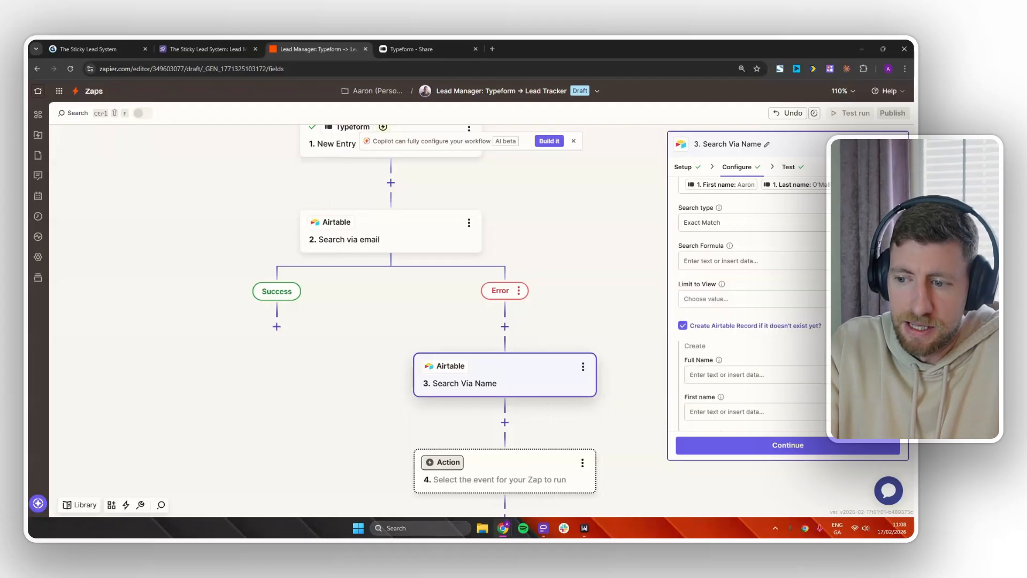
scroll(749, 294, down, 3)
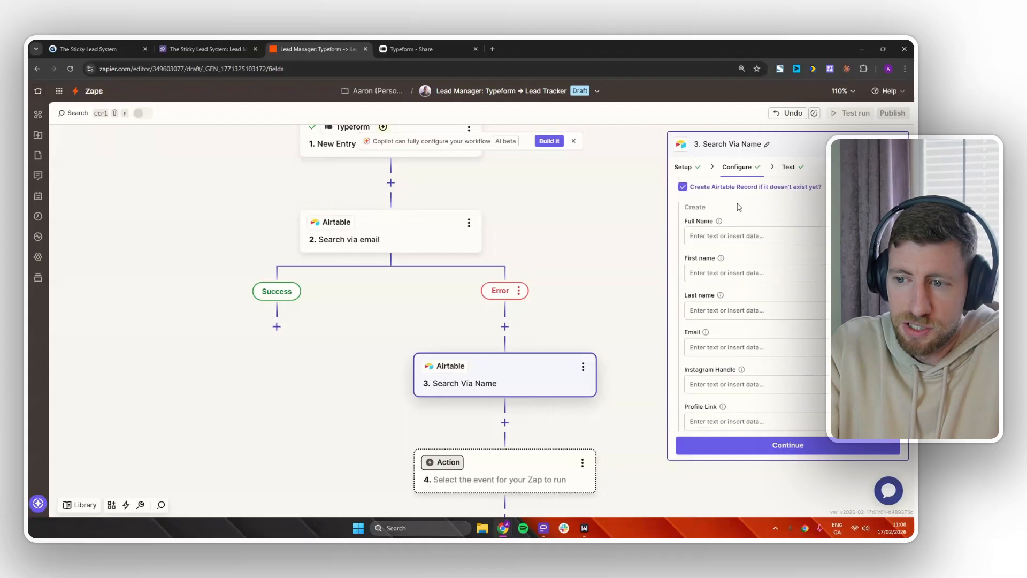
click(703, 227)
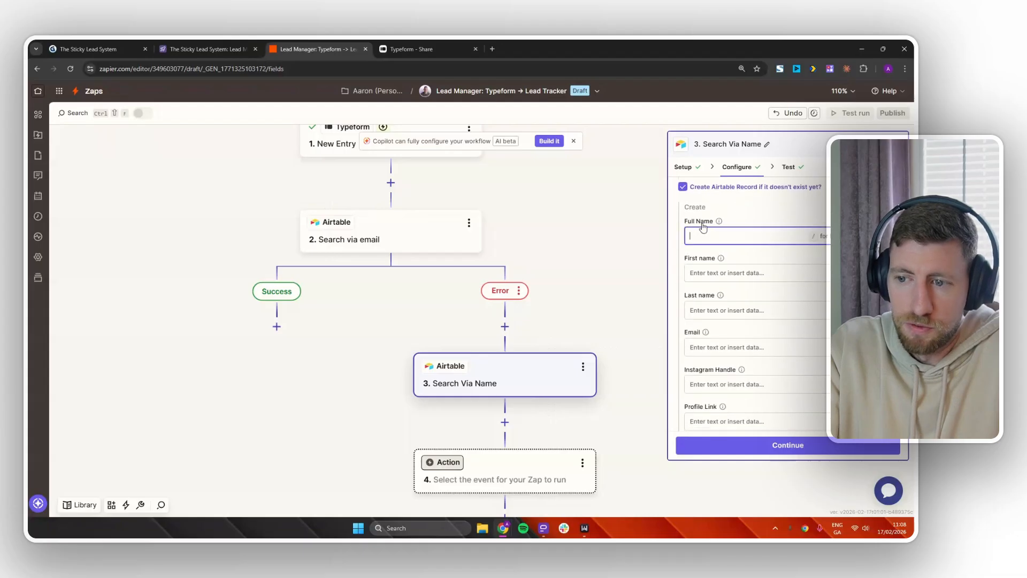
click(209, 52)
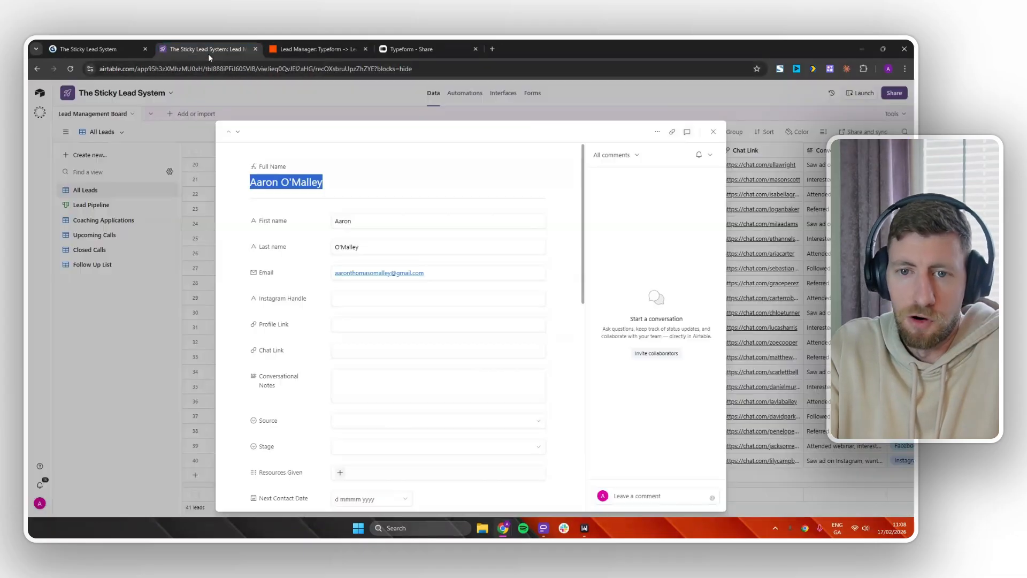
click(291, 166)
click(306, 186)
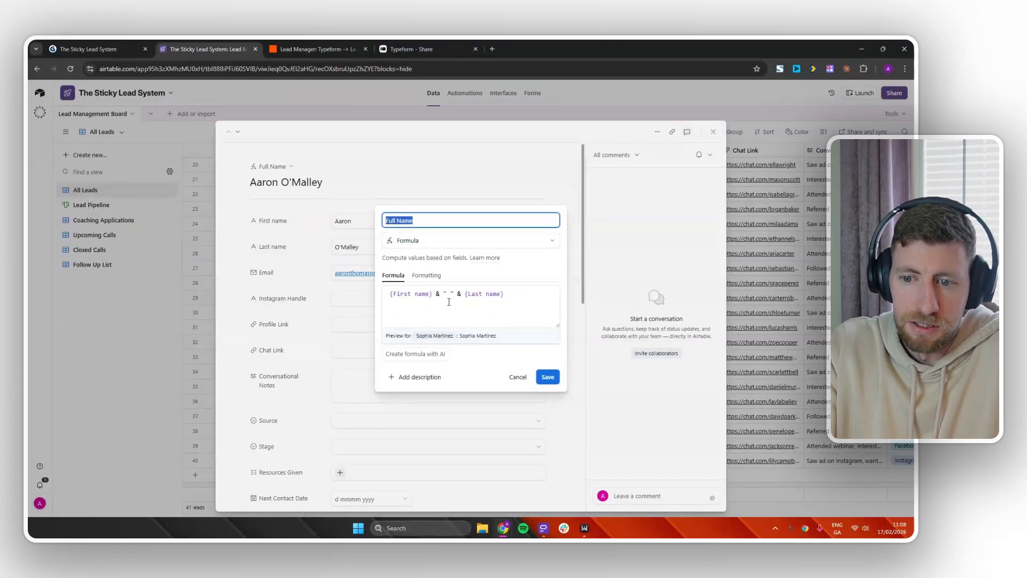
click(517, 377)
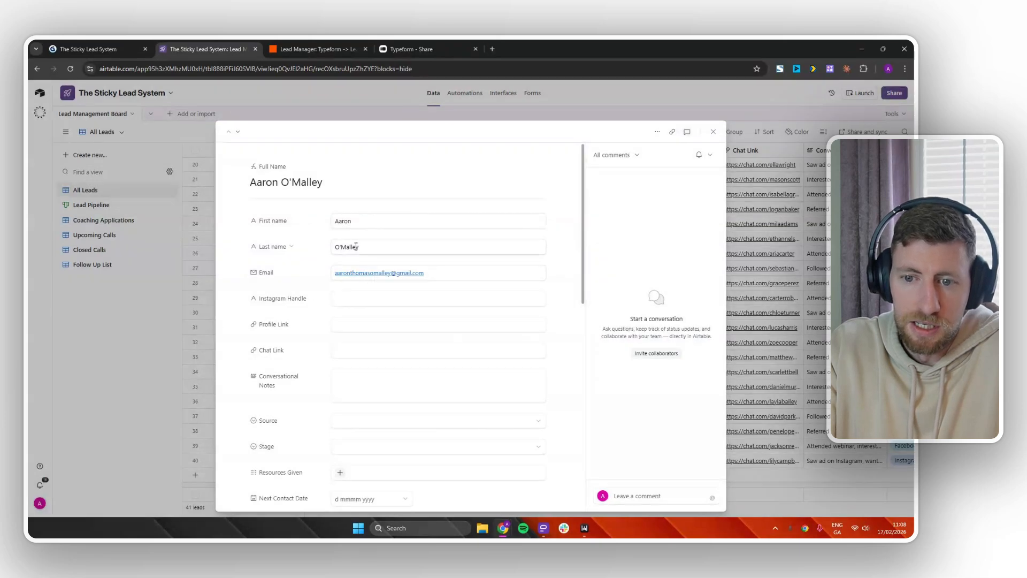
click(315, 48)
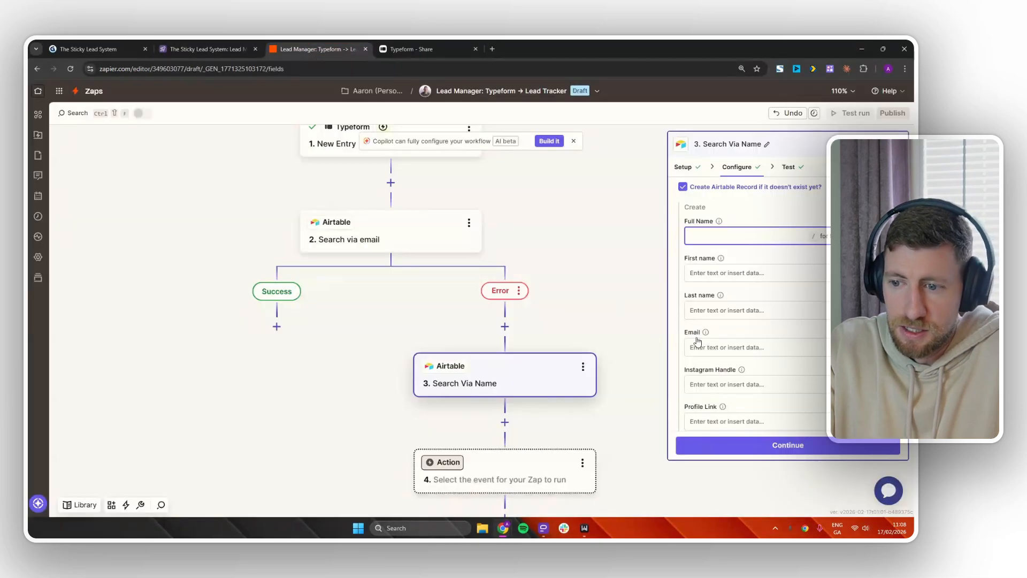
Map the new record's First name to the Typeform entry's First name answer.
click(705, 274)
text(/)
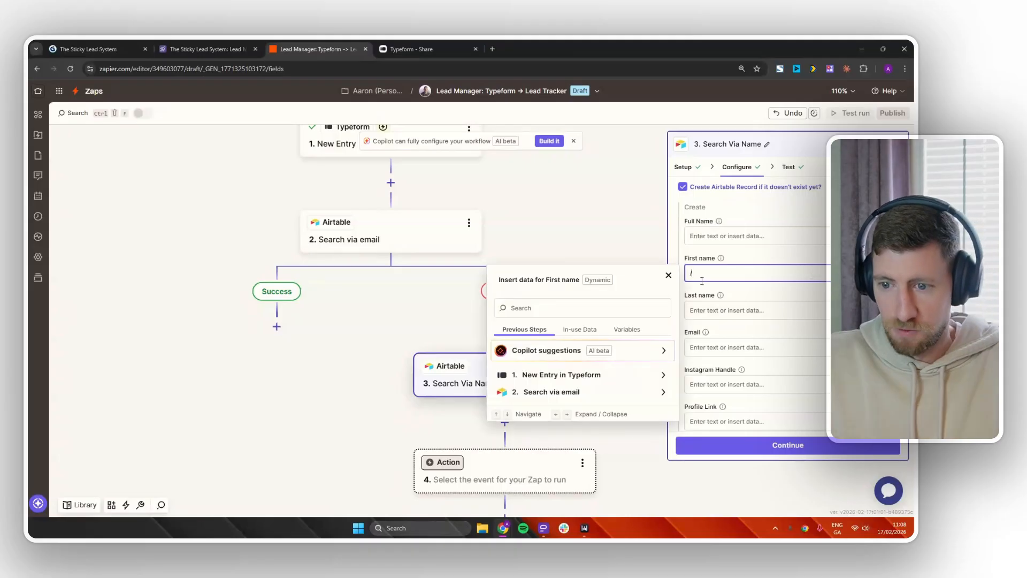
click(614, 391)
click(616, 377)
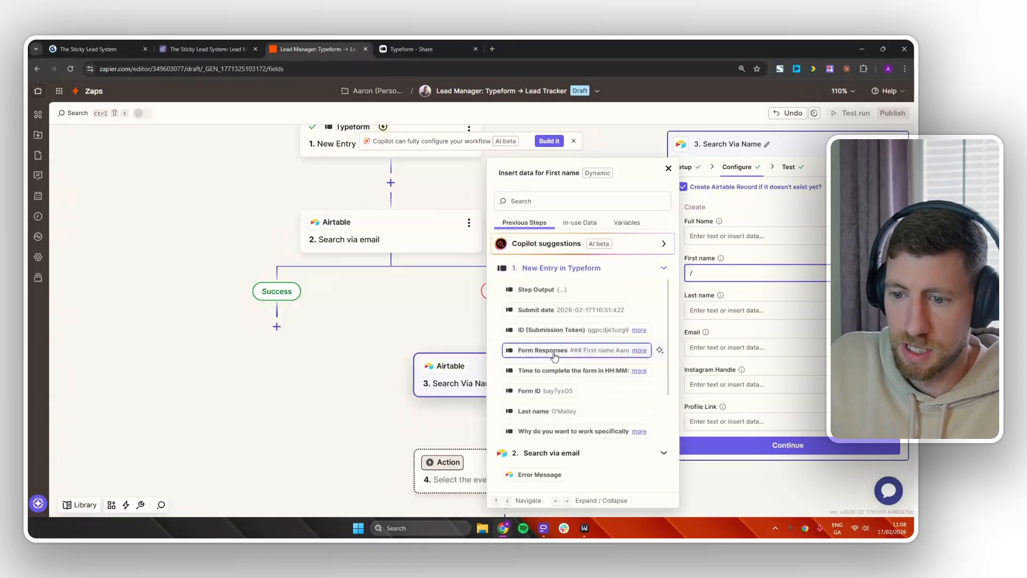
text(aar)
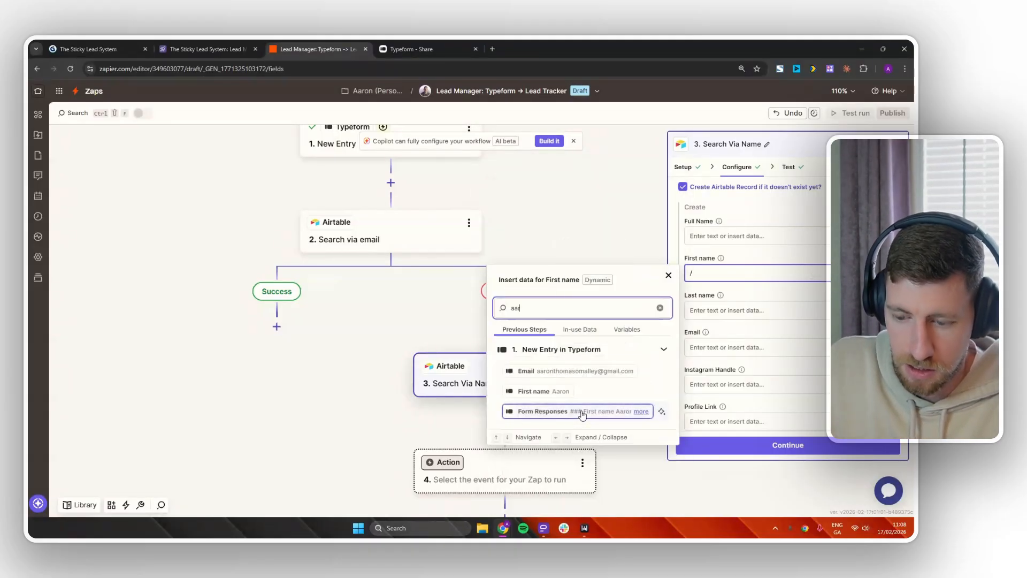
click(556, 391)
Map Last name and Email to the matching Typeform Last name and Email answers.
click(716, 310)
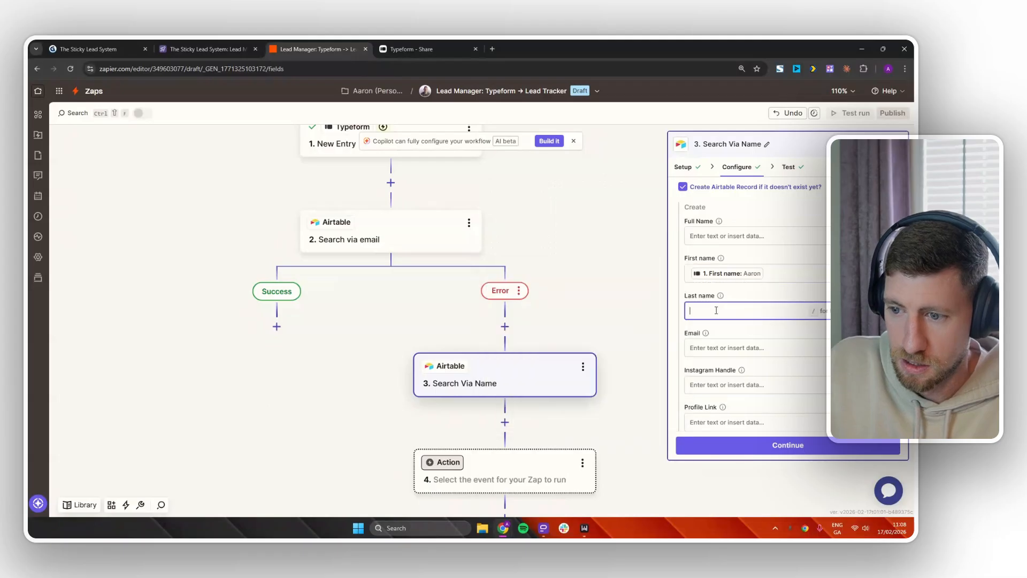
text(/last)
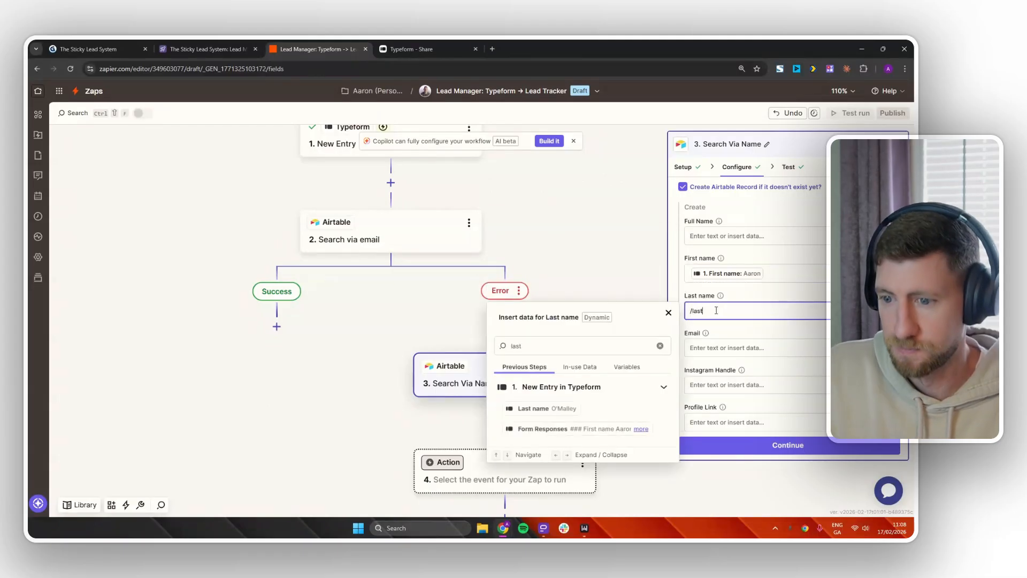
click(546, 408)
click(737, 348)
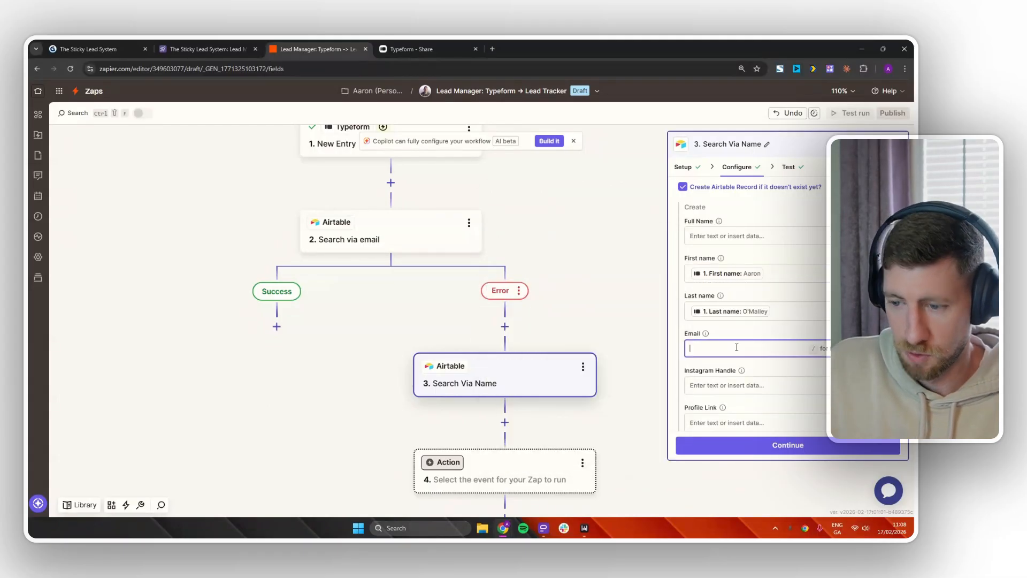
text(/emai)
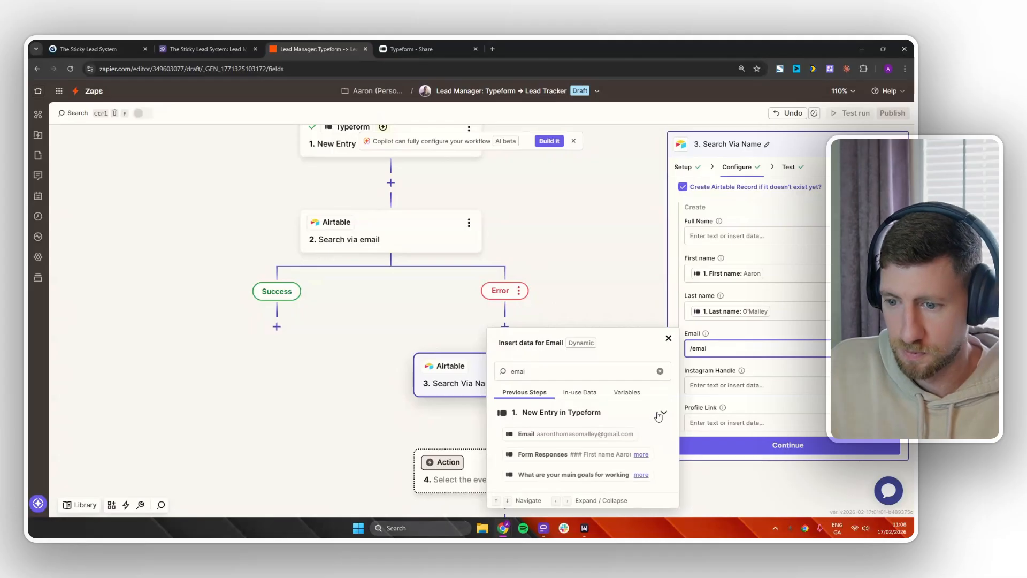
click(610, 434)
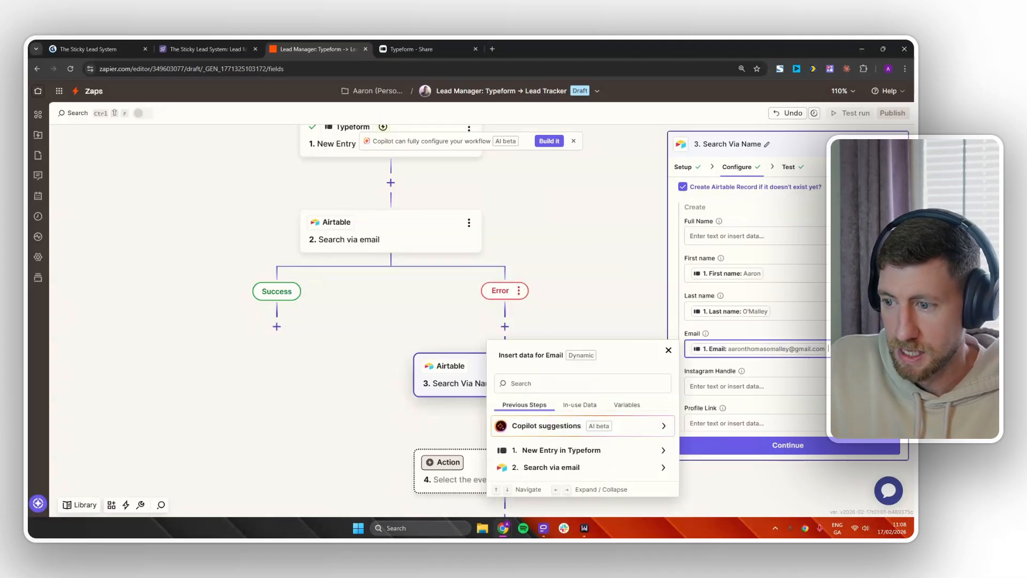
scroll(787, 305, down, 1)
scroll(787, 305, up, 3)
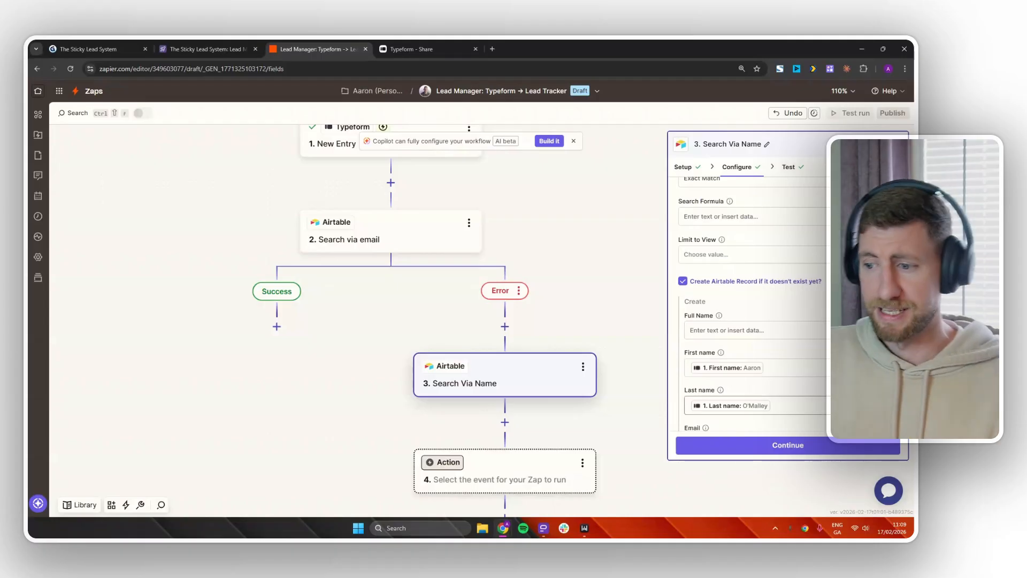
scroll(749, 305, down, 3)
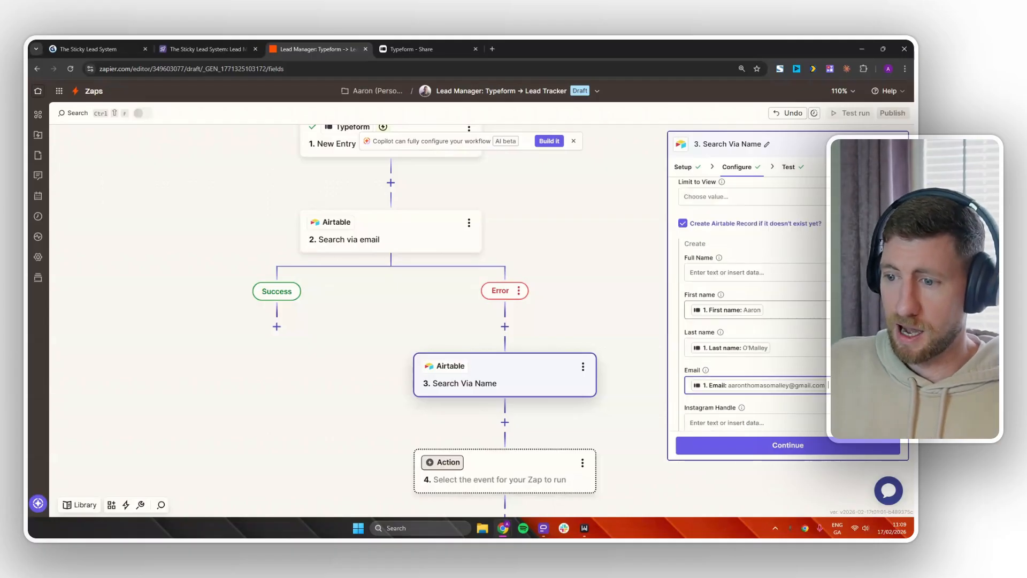
Retest Search Via Name to confirm it returns the existing lead with Zap Data Was Found true.
click(790, 449)
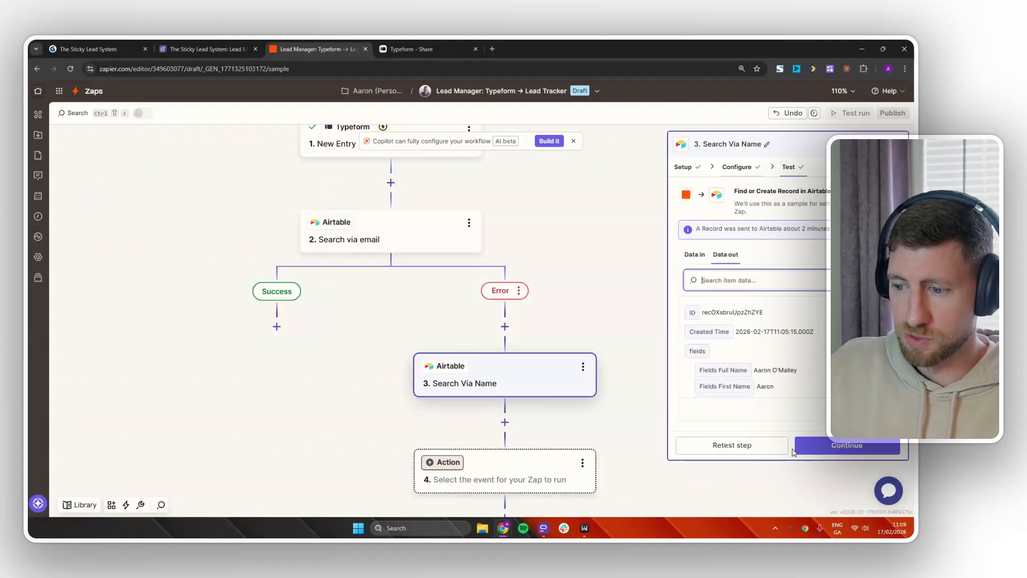
click(761, 451)
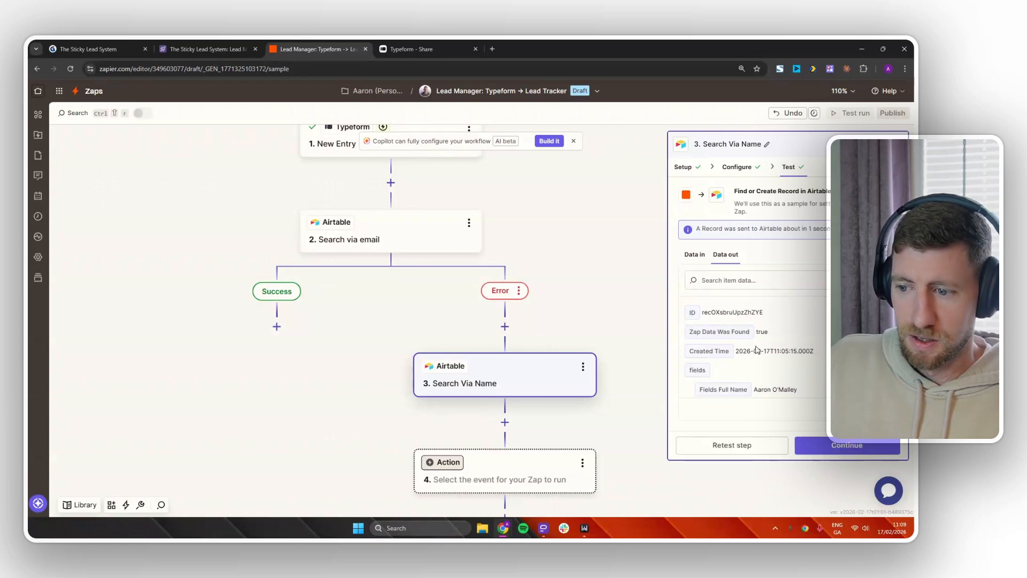
scroll(757, 350, down, 3)
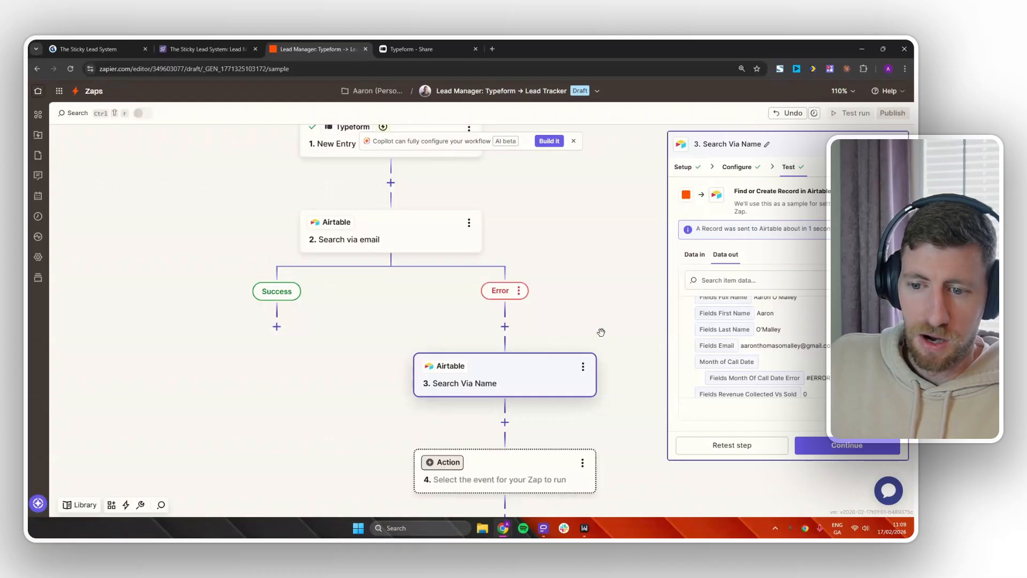
drag(601, 332, 600, 314)
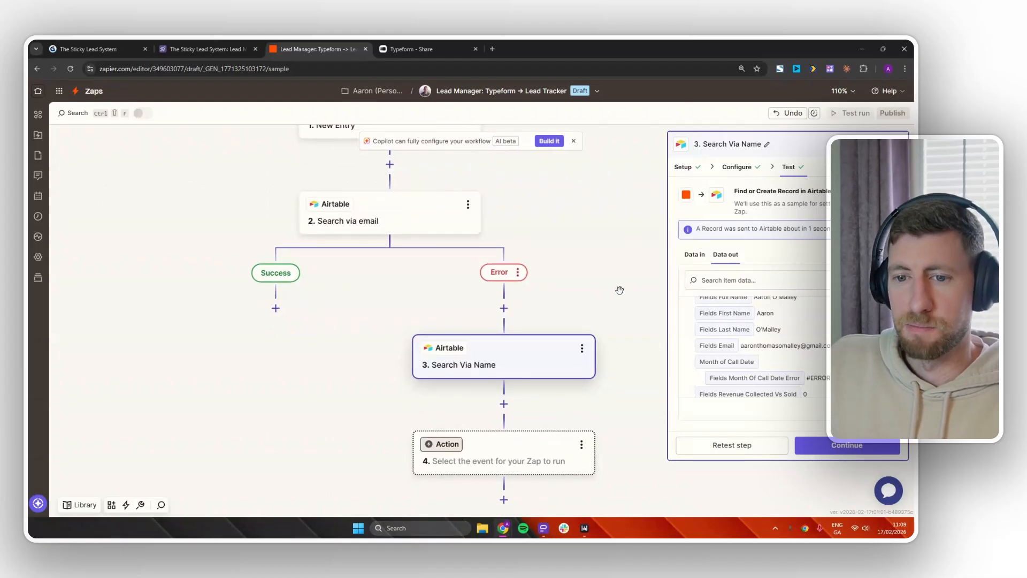
drag(556, 228, 597, 301)
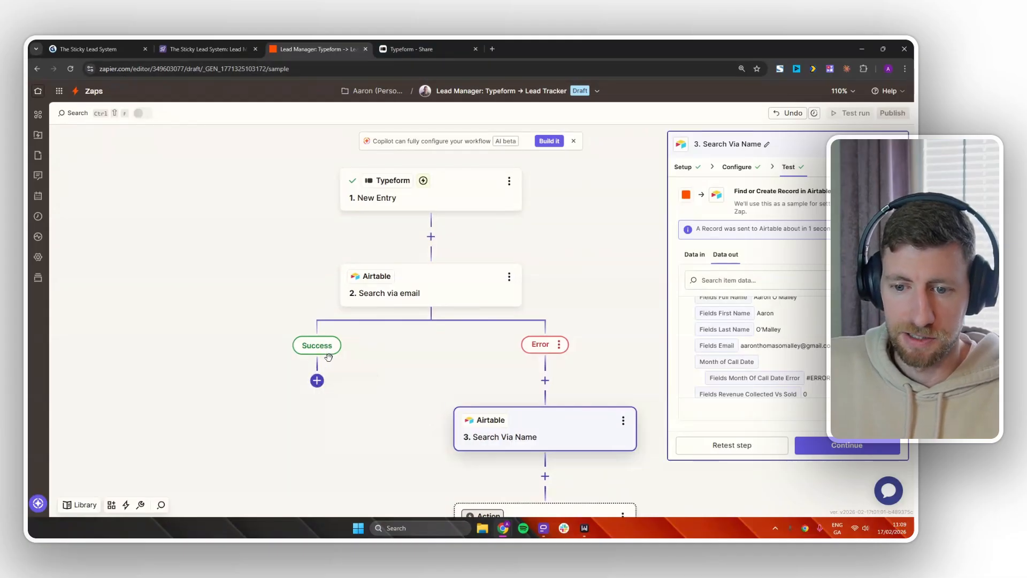
Add an Airtable Update Record action after the Success branch.
click(317, 381)
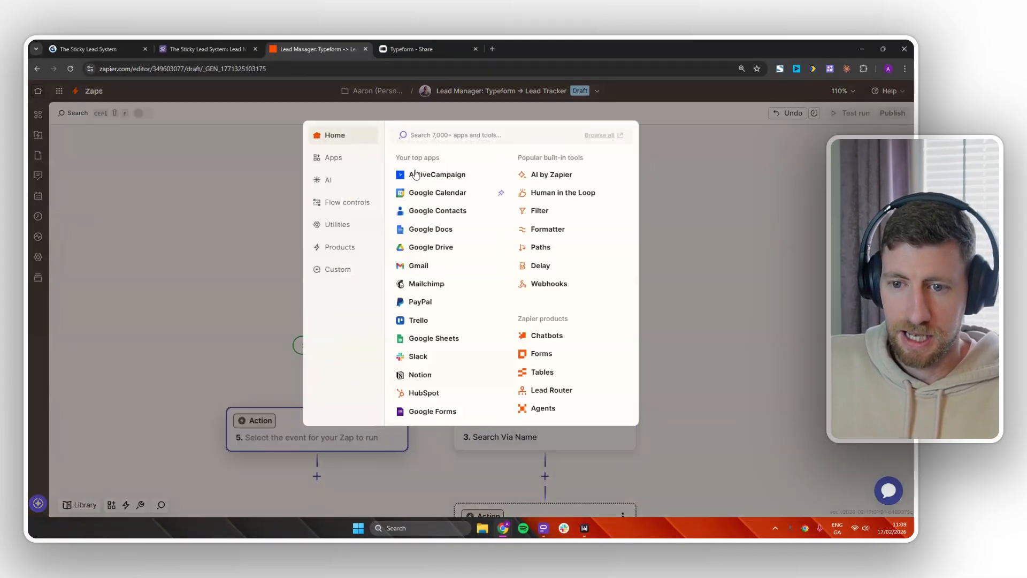
text(airt)
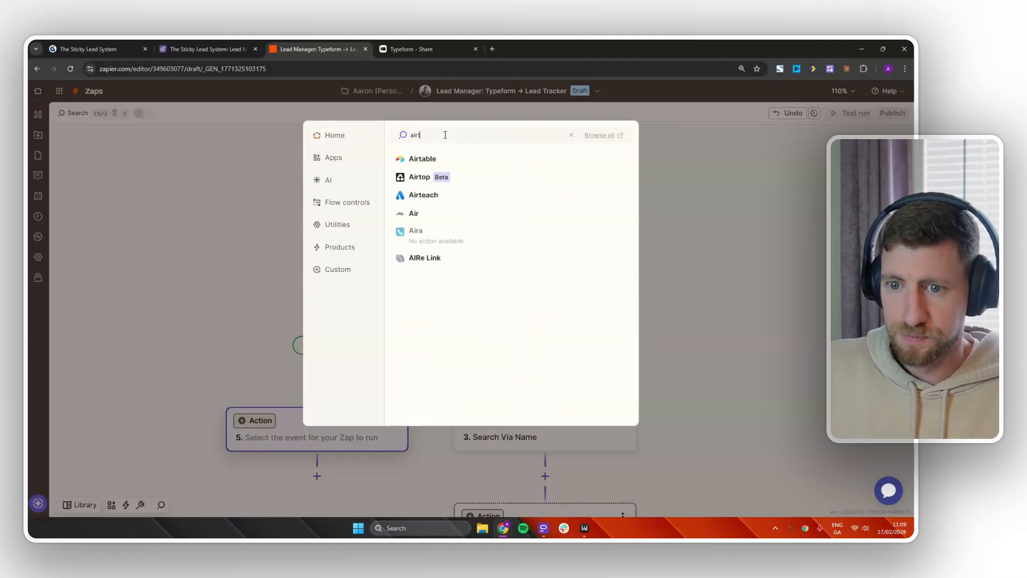
click(432, 158)
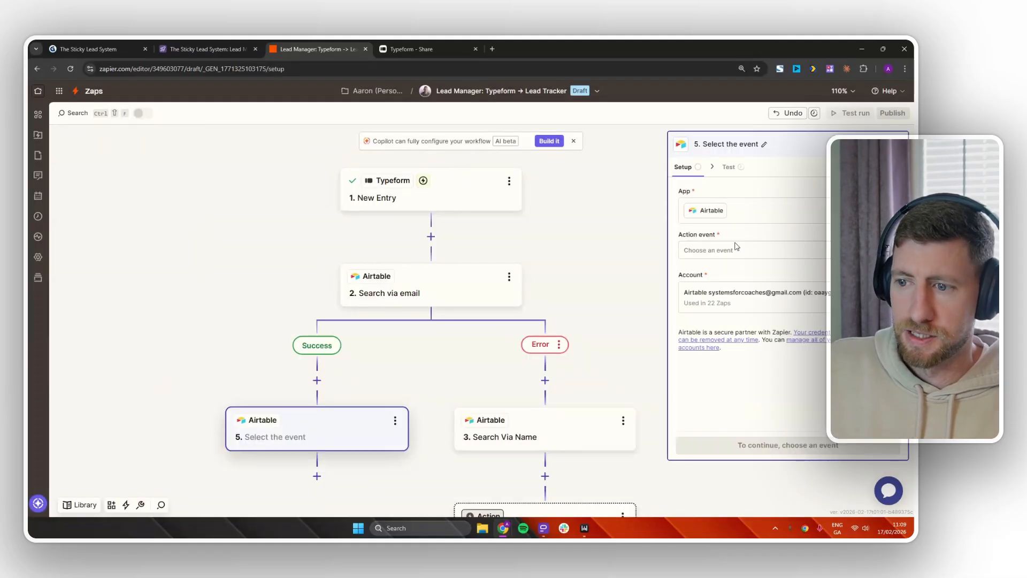
click(736, 249)
scroll(540, 400, down, 5)
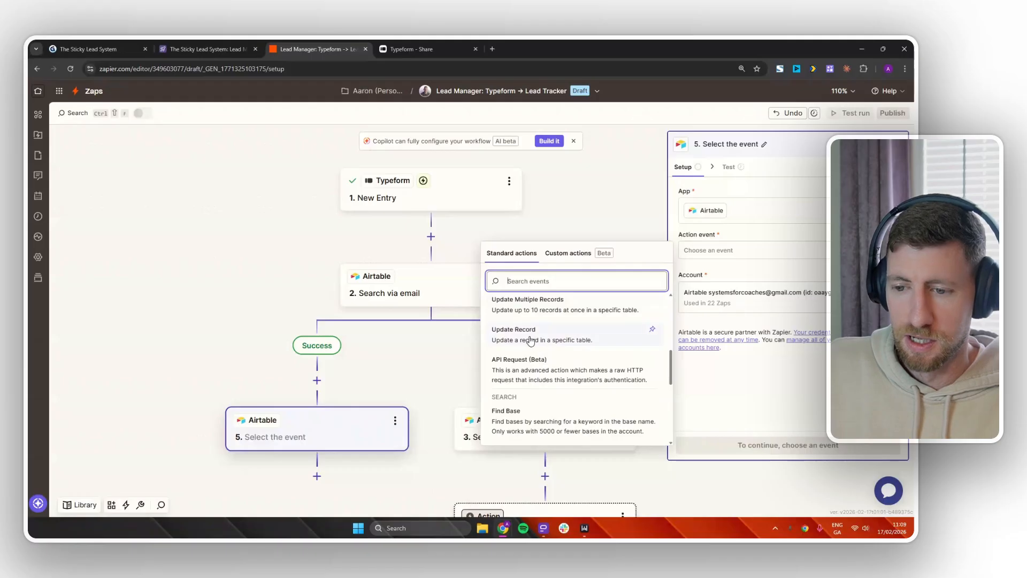
click(560, 340)
click(784, 441)
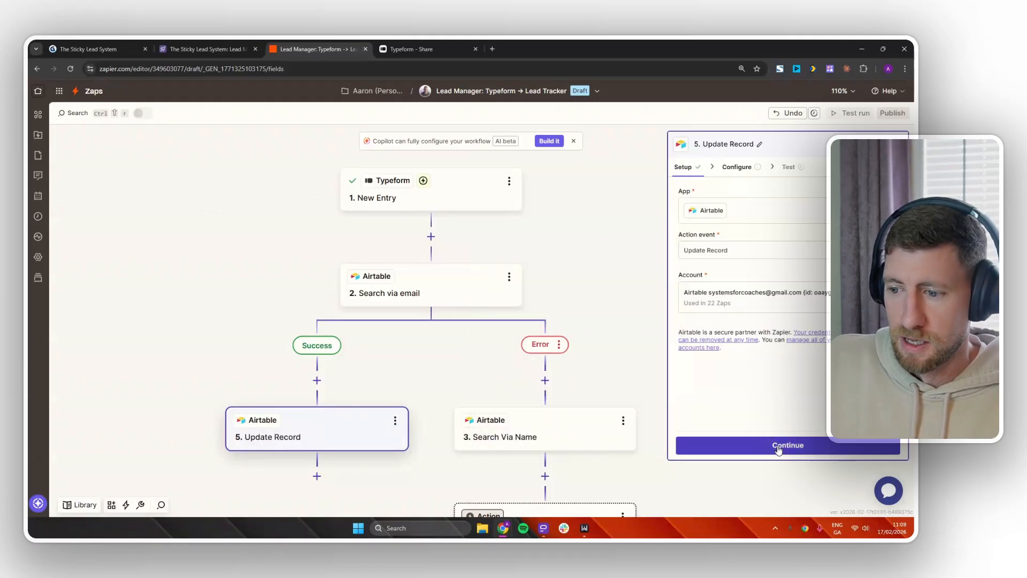
Target The Sticky Lead System base and its Lead Management Board table.
click(726, 213)
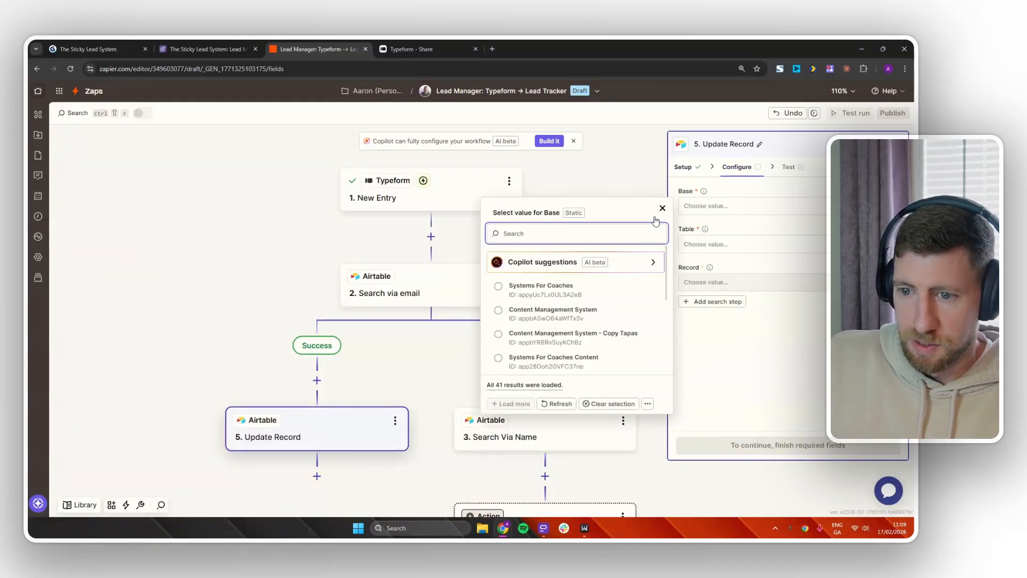
text(sticky)
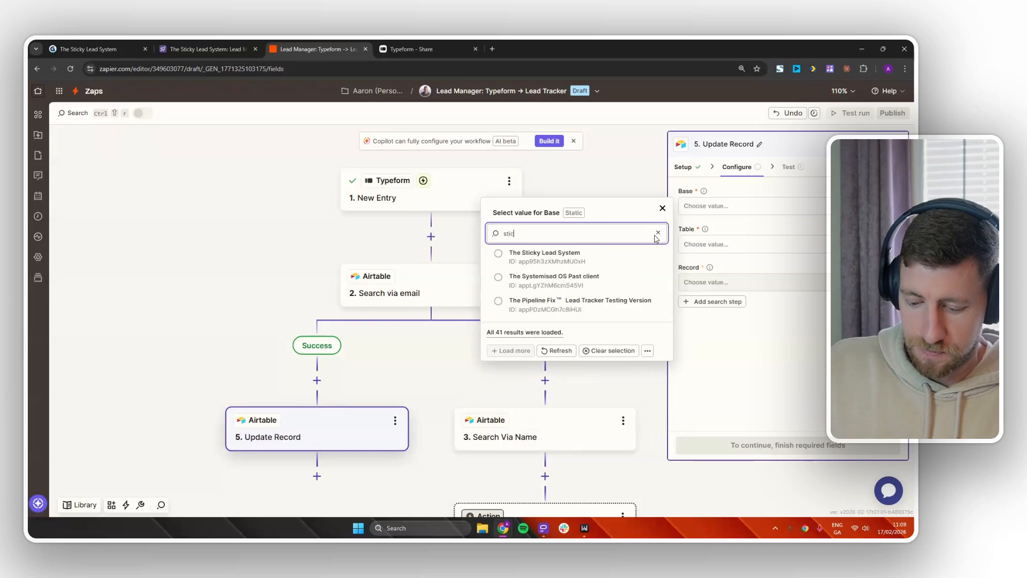
click(607, 259)
click(703, 243)
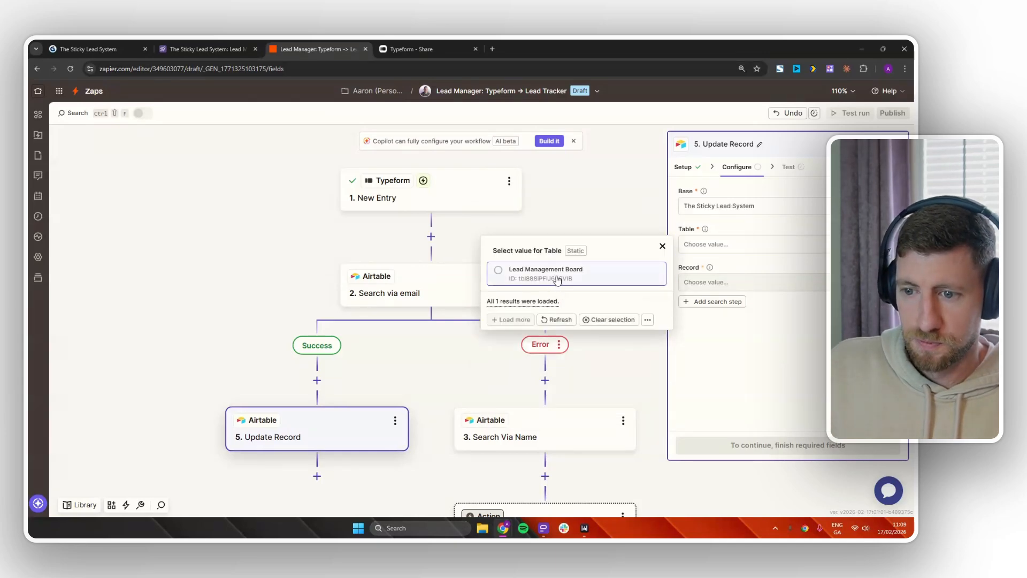
click(556, 274)
Set Record to the ID output of the '2. Search via email' step.
click(732, 281)
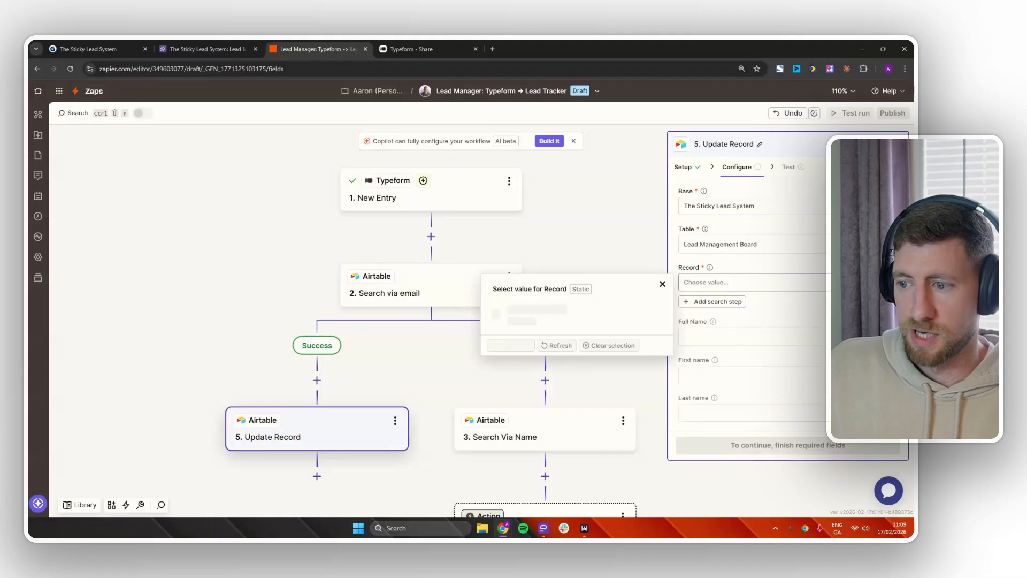
scroll(568, 415, down, 10)
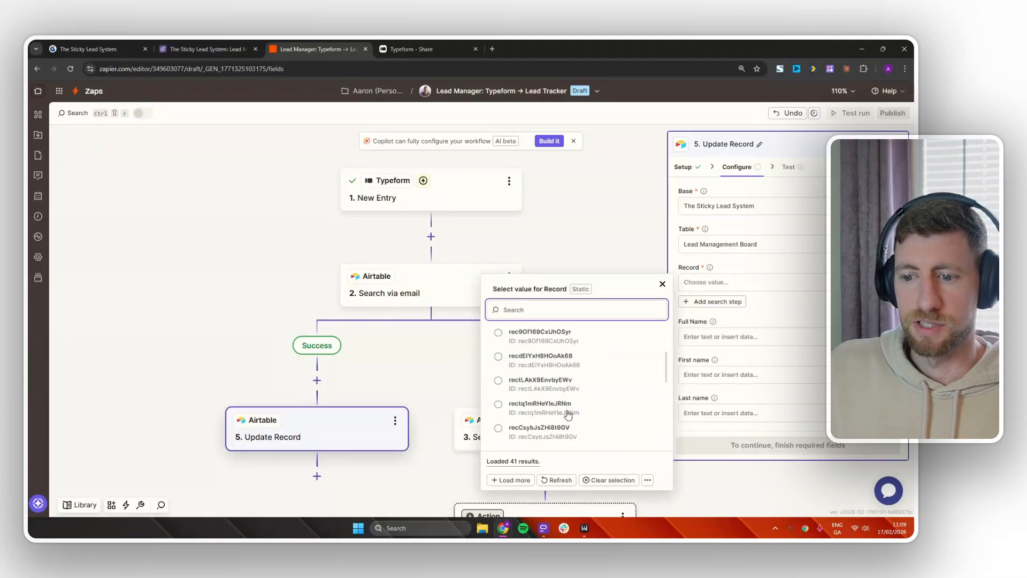
scroll(567, 414, up, 10)
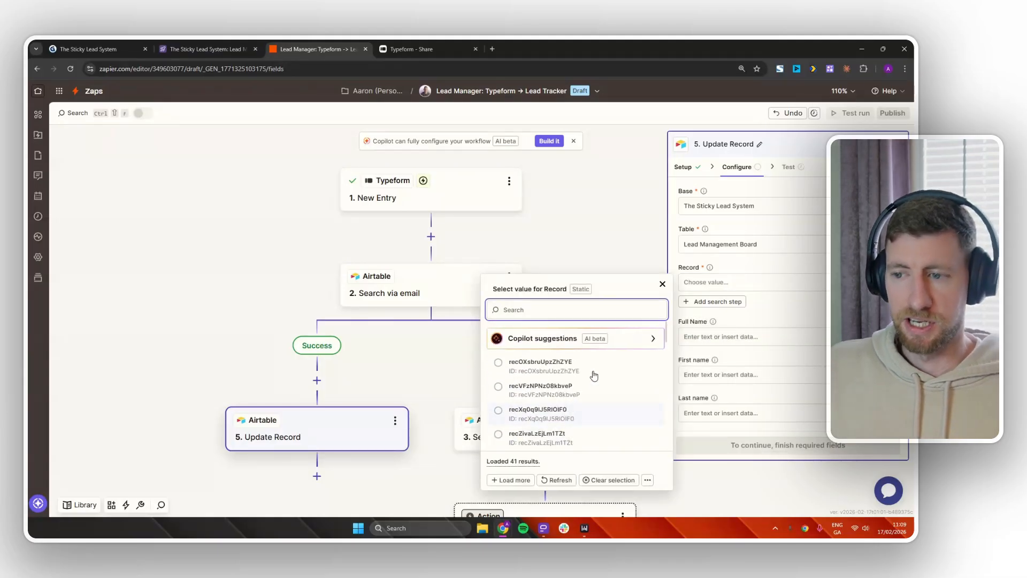
click(806, 260)
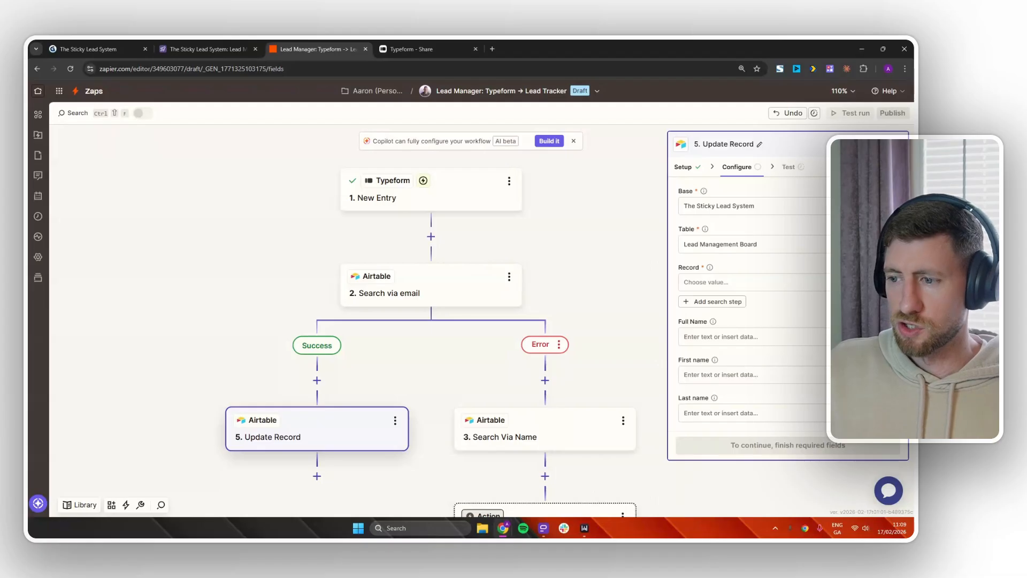
click(748, 282)
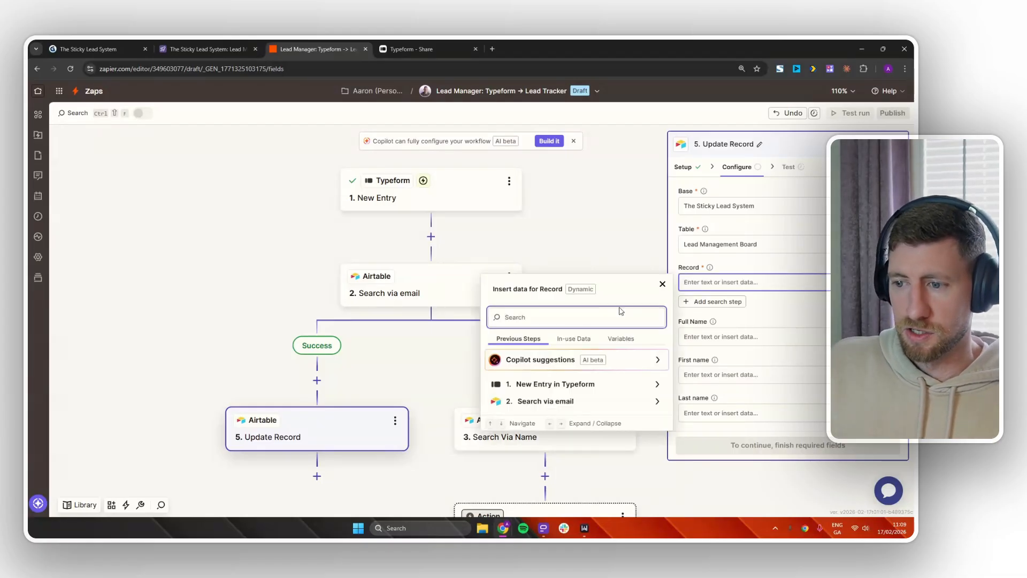
click(557, 385)
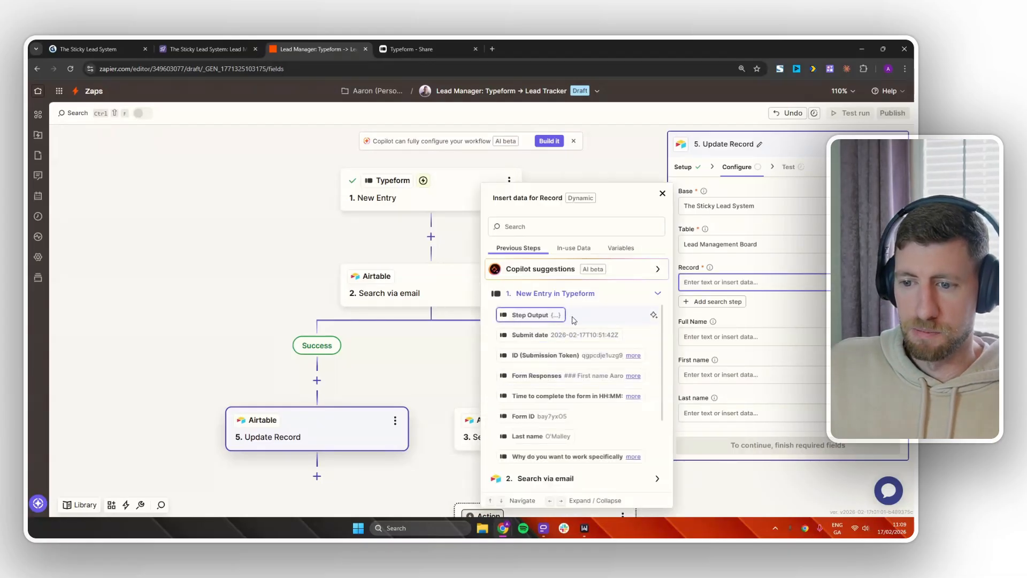
scroll(563, 460, down, 2)
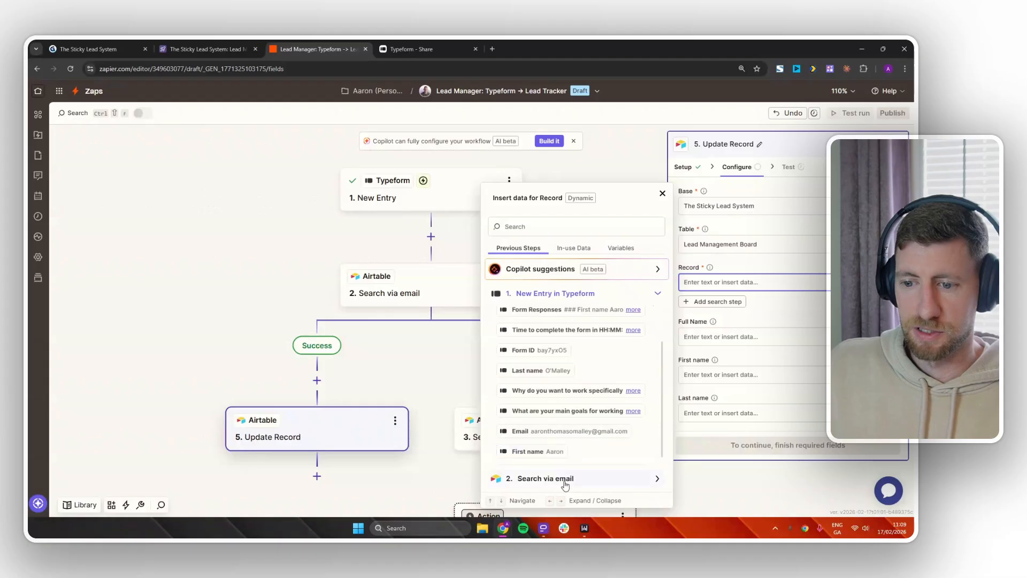
click(564, 479)
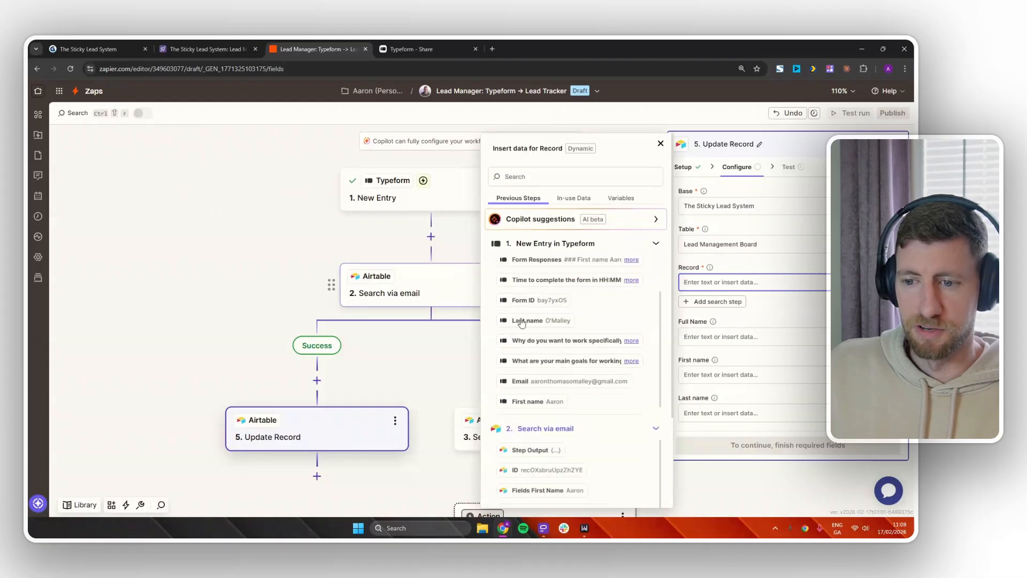
scroll(613, 412, down, 1)
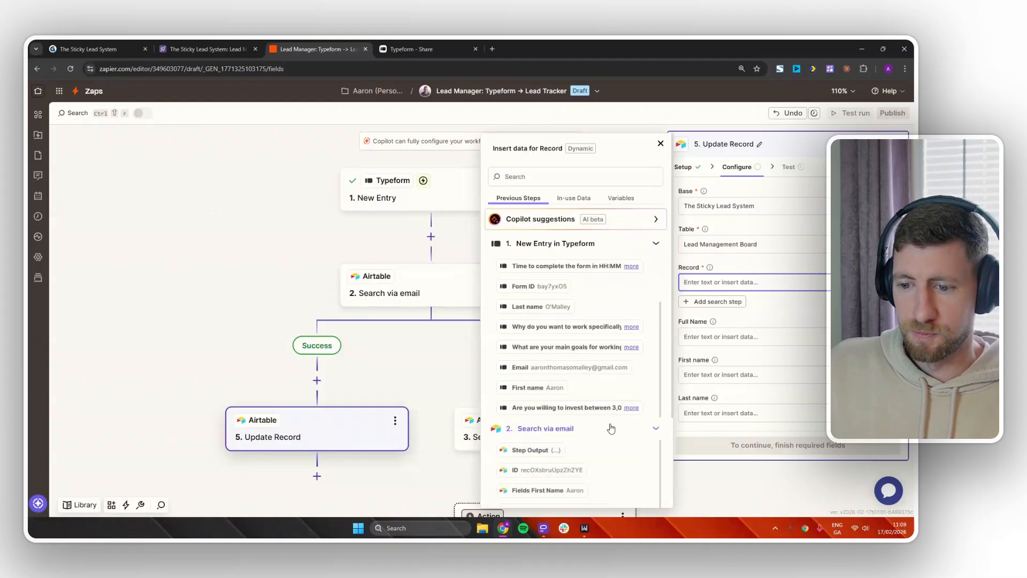
click(546, 470)
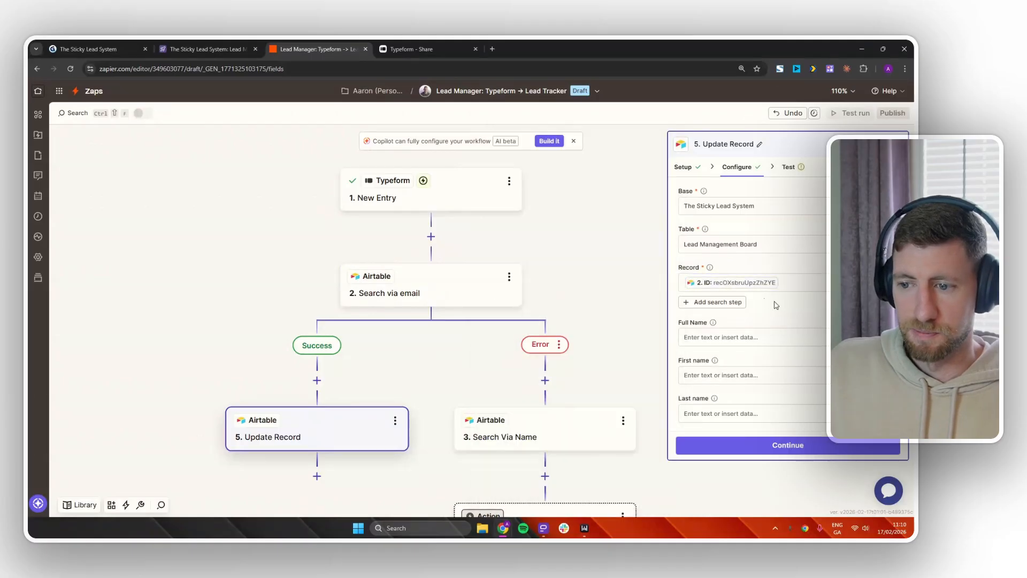
Select the existing text in the Stage field to replace it.
scroll(765, 283, down, 2)
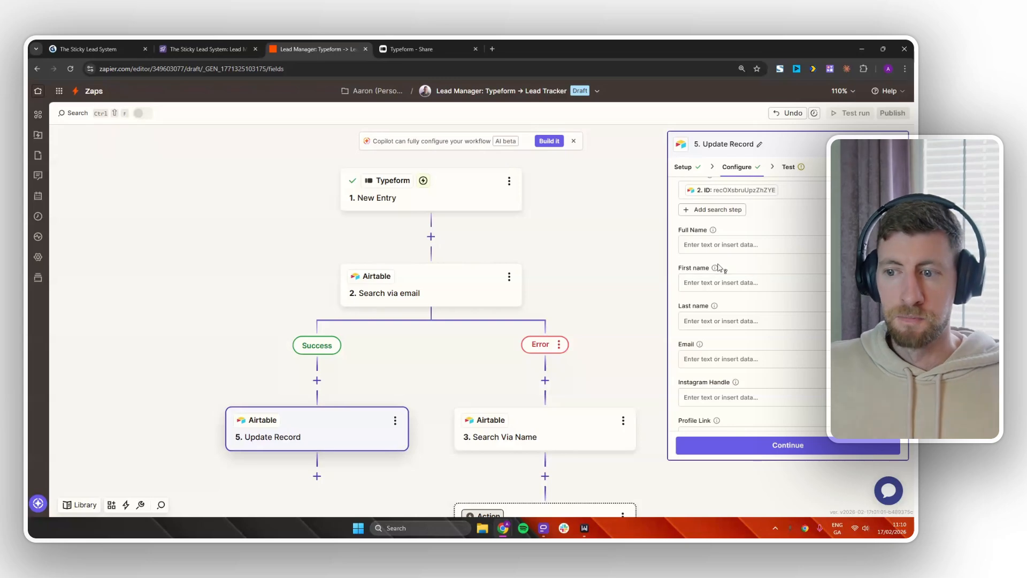
scroll(754, 363, down, 5)
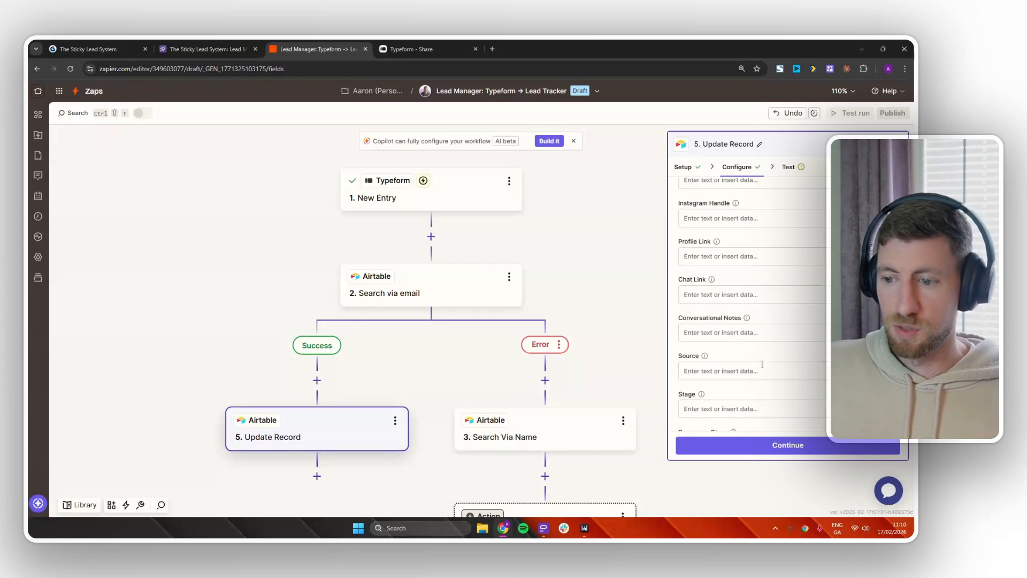
scroll(765, 367, down, 1)
click(750, 311)
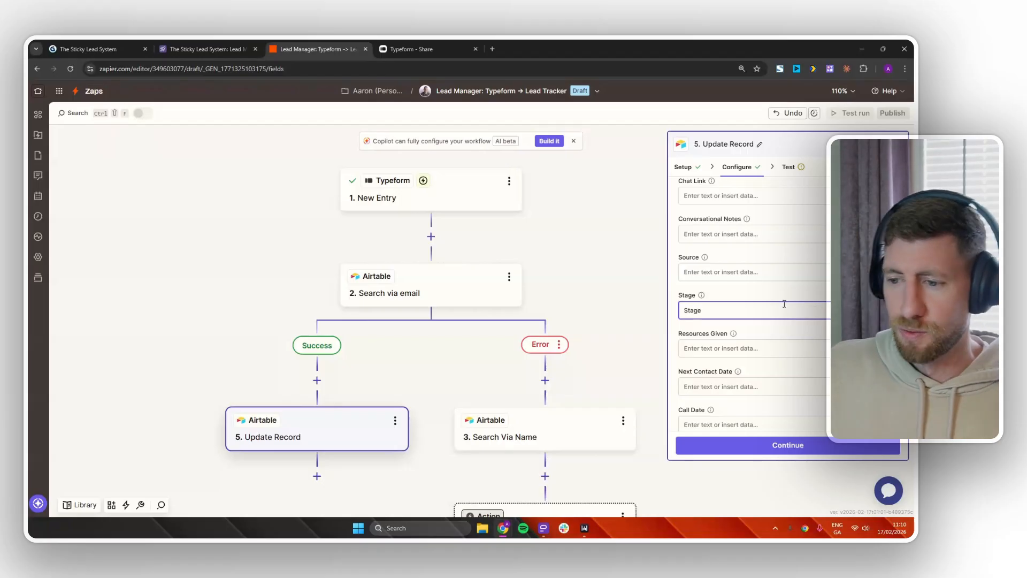
drag(719, 309, 683, 314)
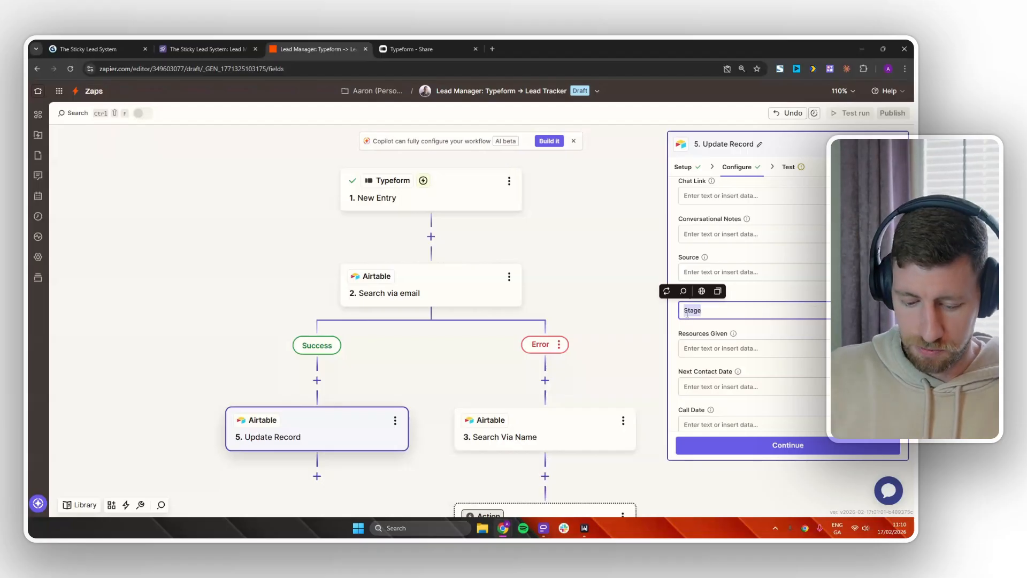
Copy the Application Completed stage name from Airtable's Lead Pipeline board back to Zapier.
click(197, 53)
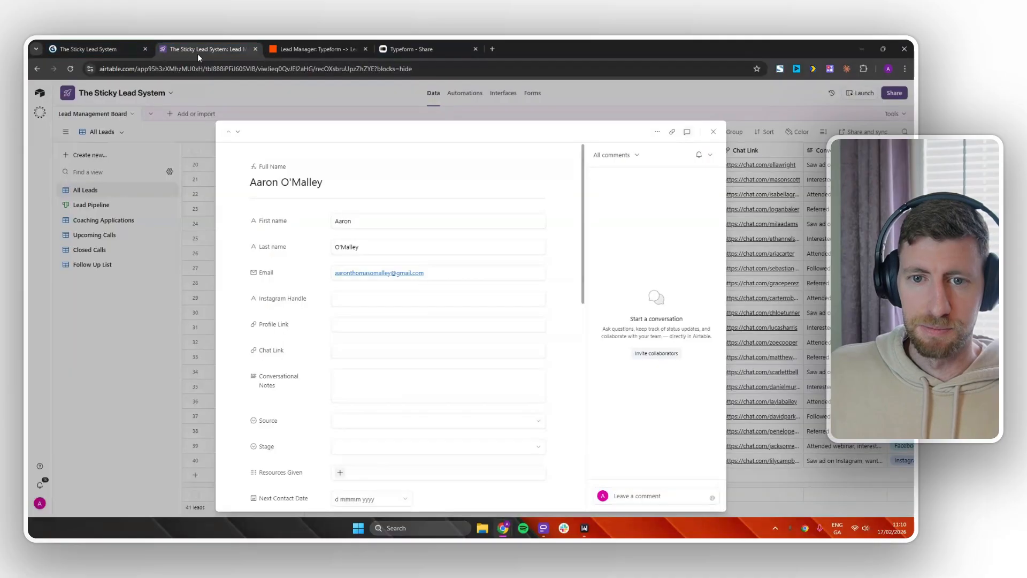
click(165, 235)
click(99, 204)
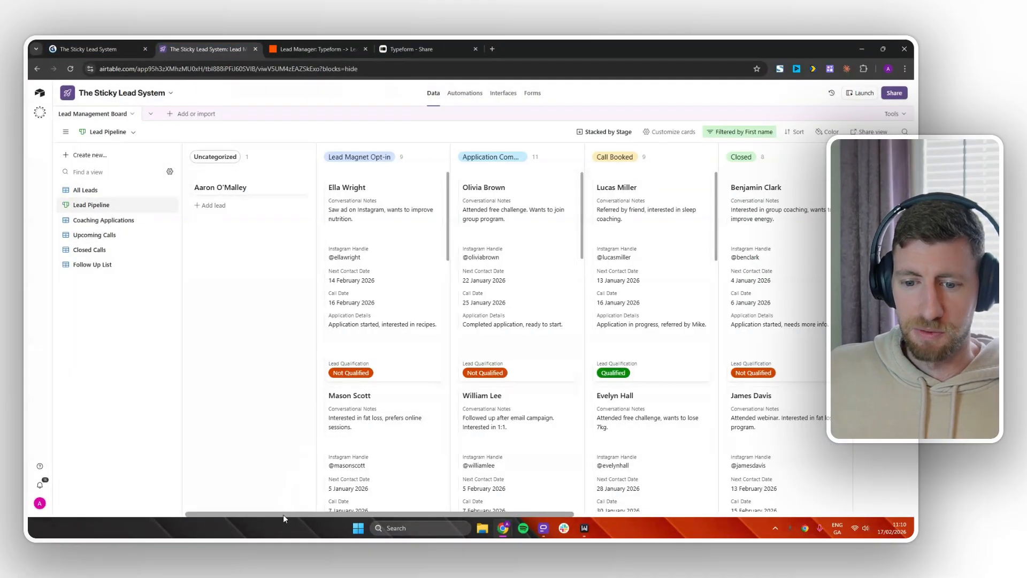
drag(283, 515, 376, 527)
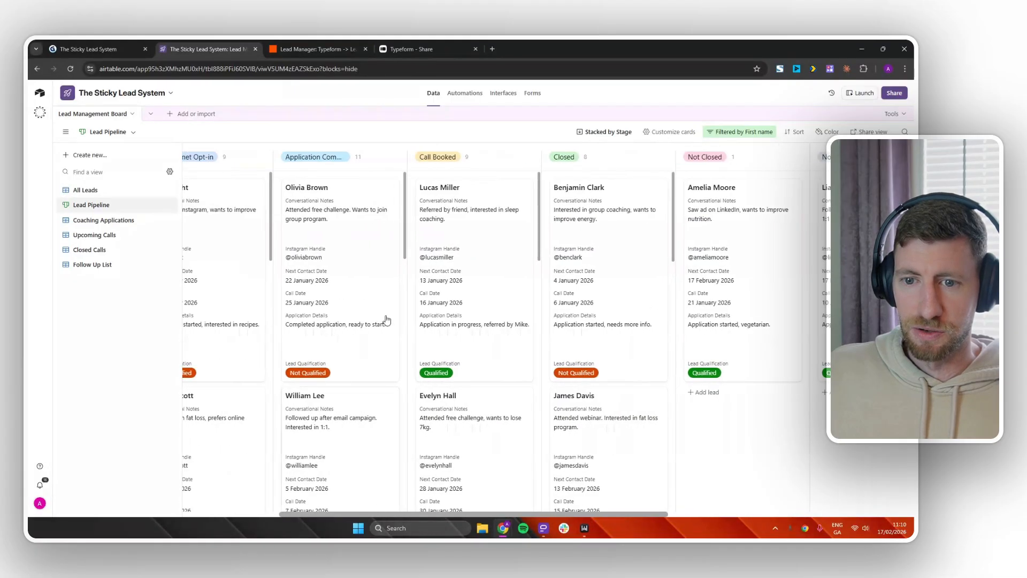
click(336, 157)
triple_click(337, 156)
key(ctrl+c)
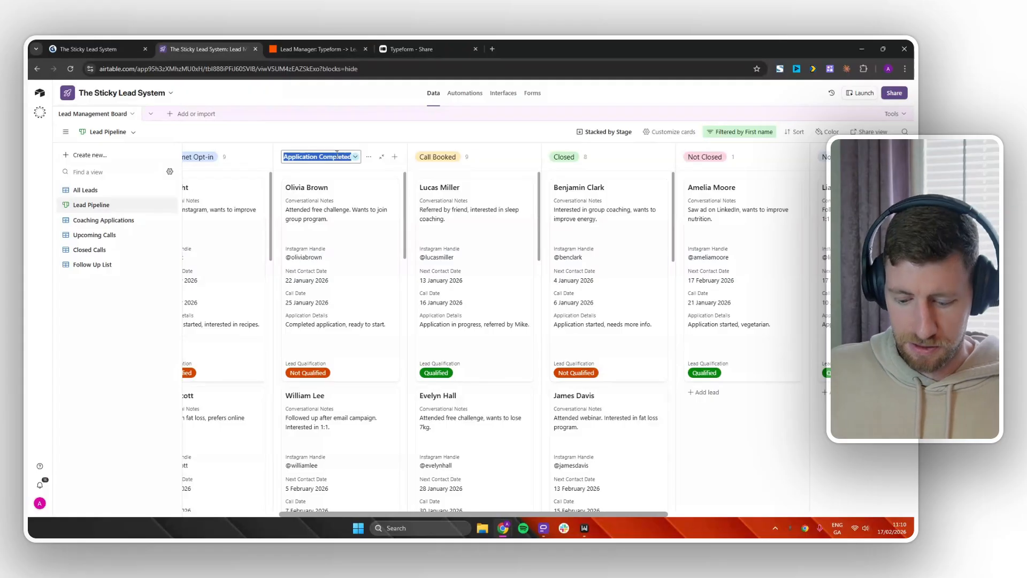
click(313, 49)
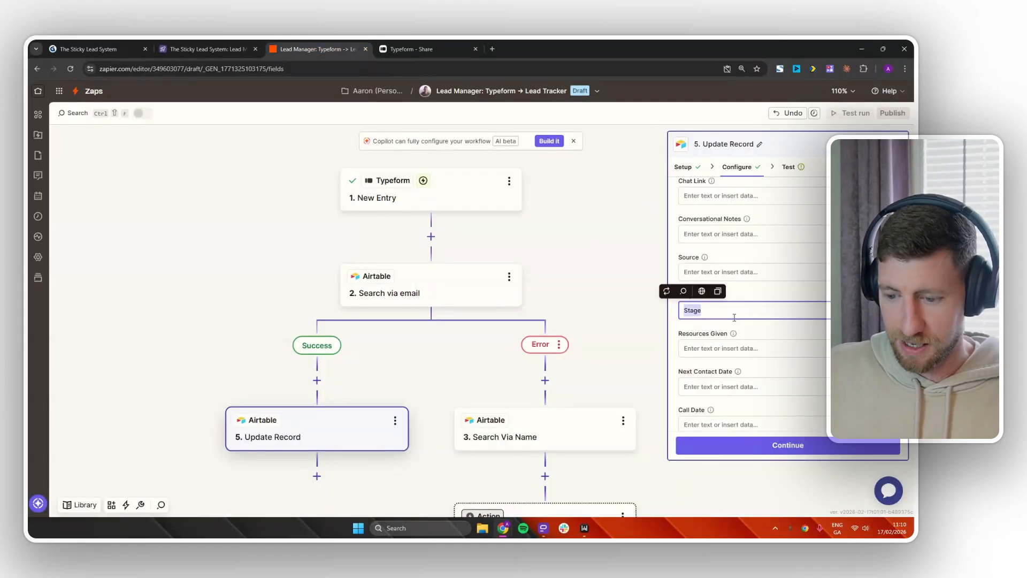
Set Stage to Application Completed and map Application Details to Typeform's Form Responses.
key(ctrl+v)
scroll(775, 353, down, 3)
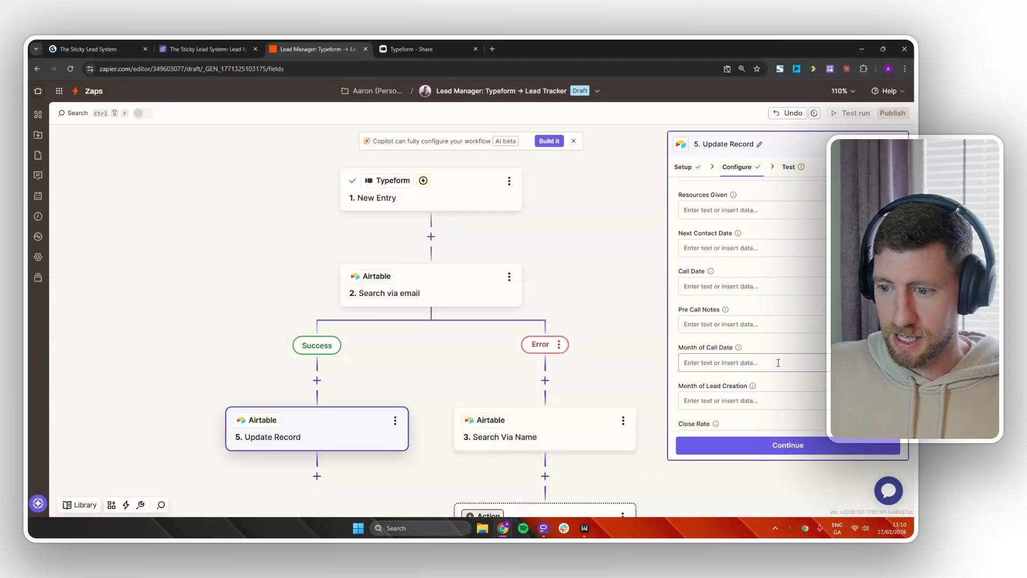
scroll(778, 363, down, 6)
click(744, 358)
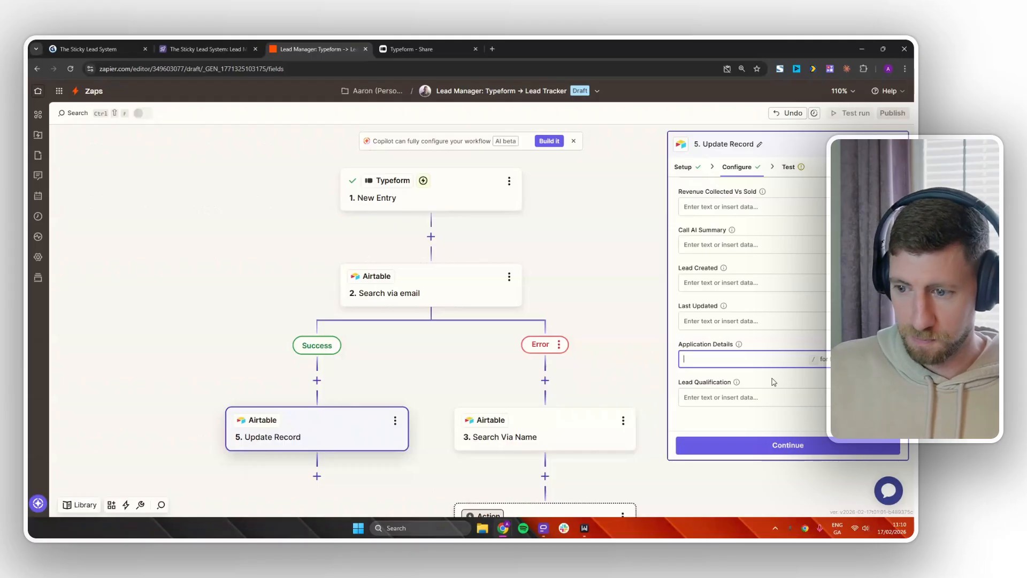
text(/)
click(567, 464)
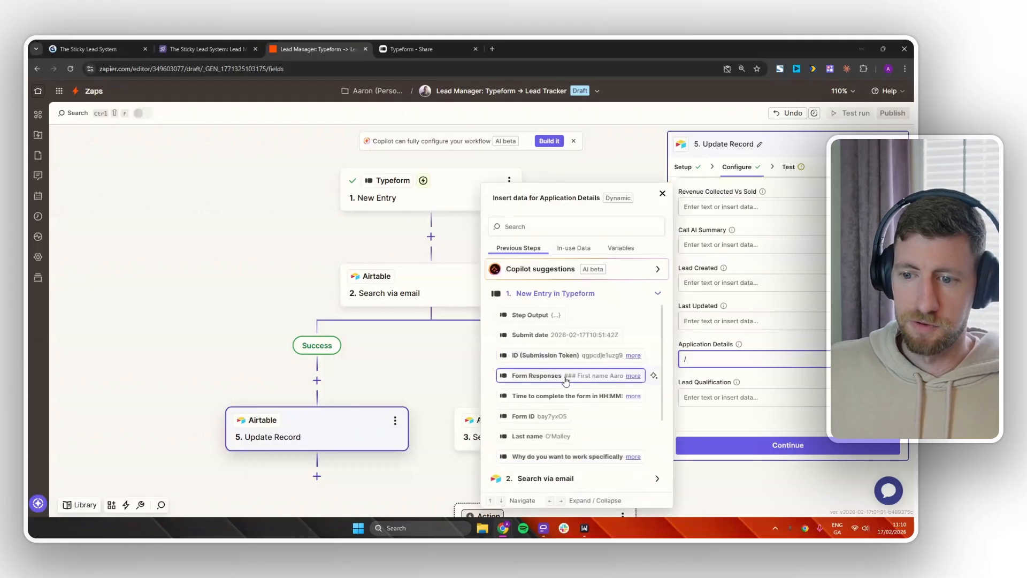
click(556, 376)
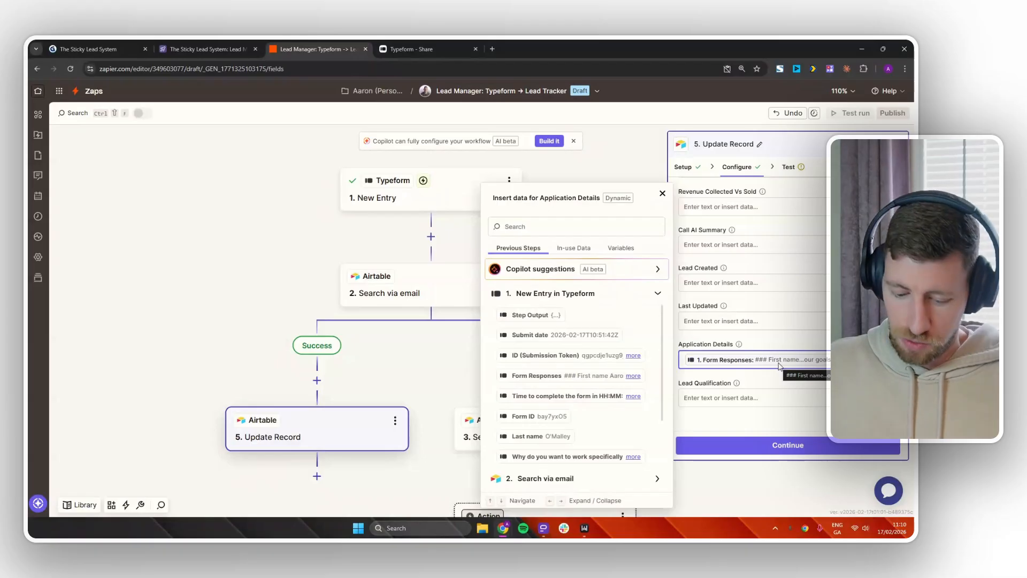
key(Return)
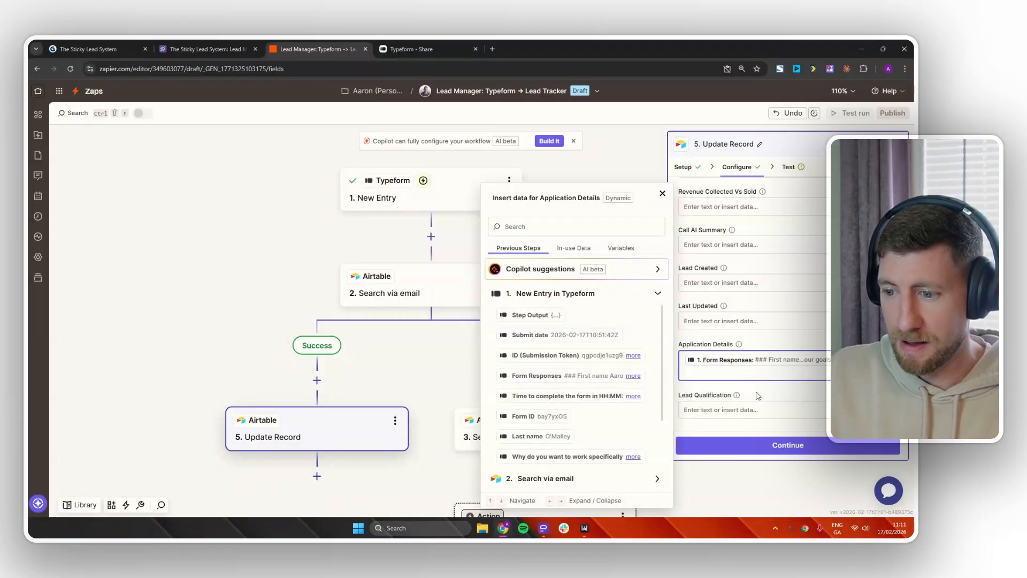
Map Lead Qualification to the Typeform 'Are you willing to invest…' answer.
click(754, 409)
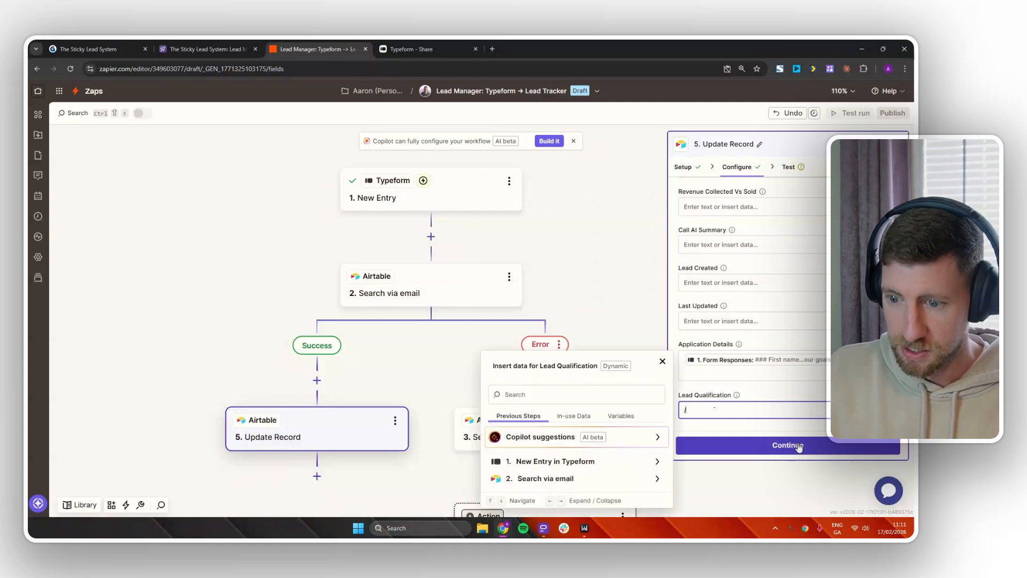
click(589, 463)
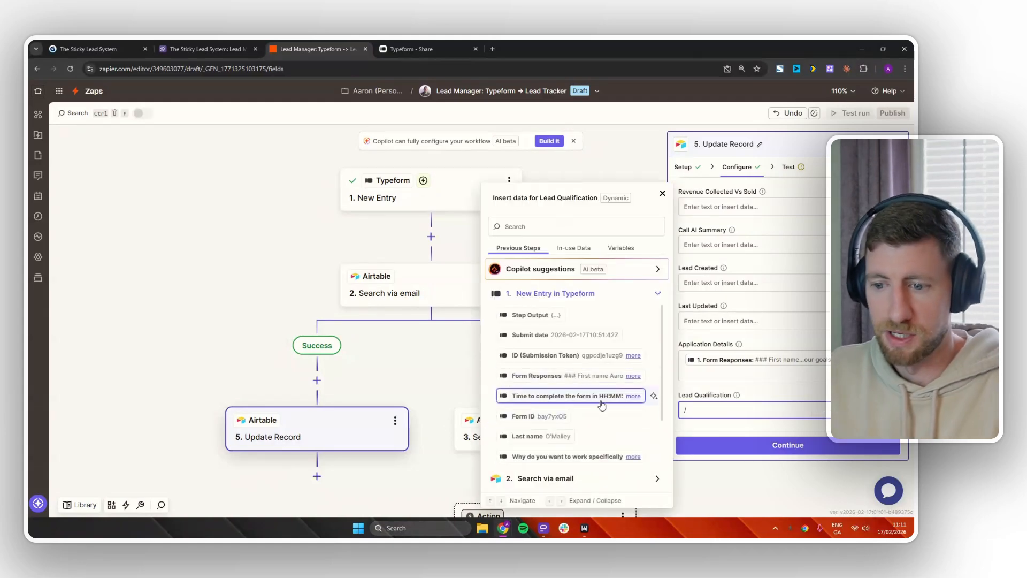
scroll(588, 407, down, 3)
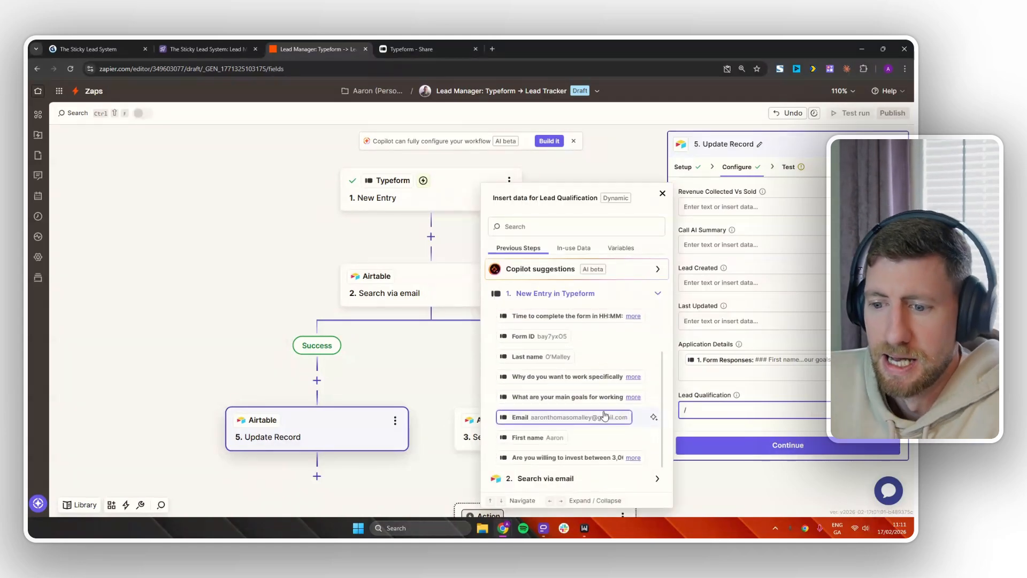
click(594, 458)
scroll(788, 393, down, 1)
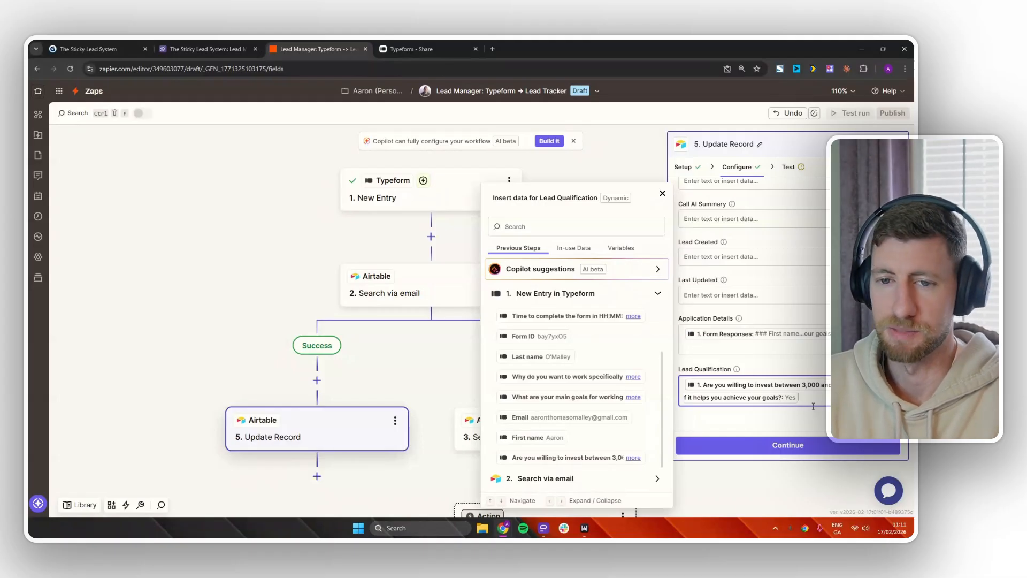
click(235, 49)
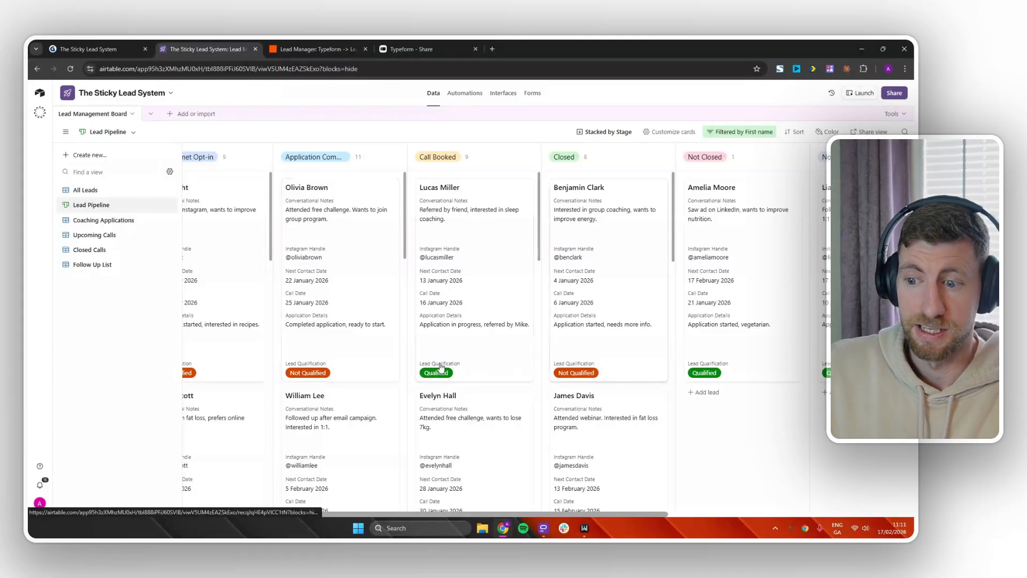
Open a lead's record and set its Lead Qualification to Qualified.
click(353, 348)
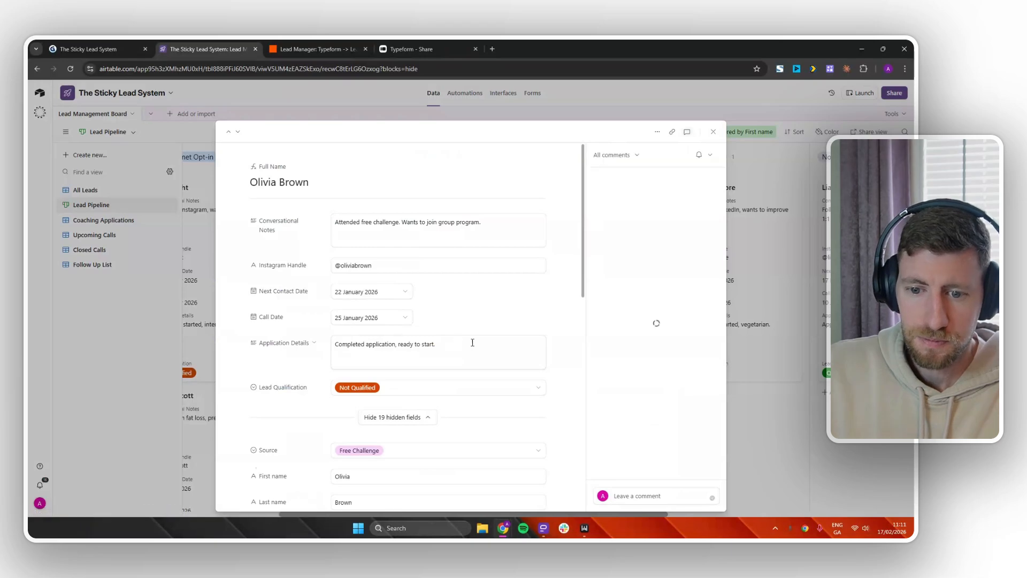
scroll(500, 347, down, 5)
scroll(500, 348, down, 4)
scroll(497, 358, up, 6)
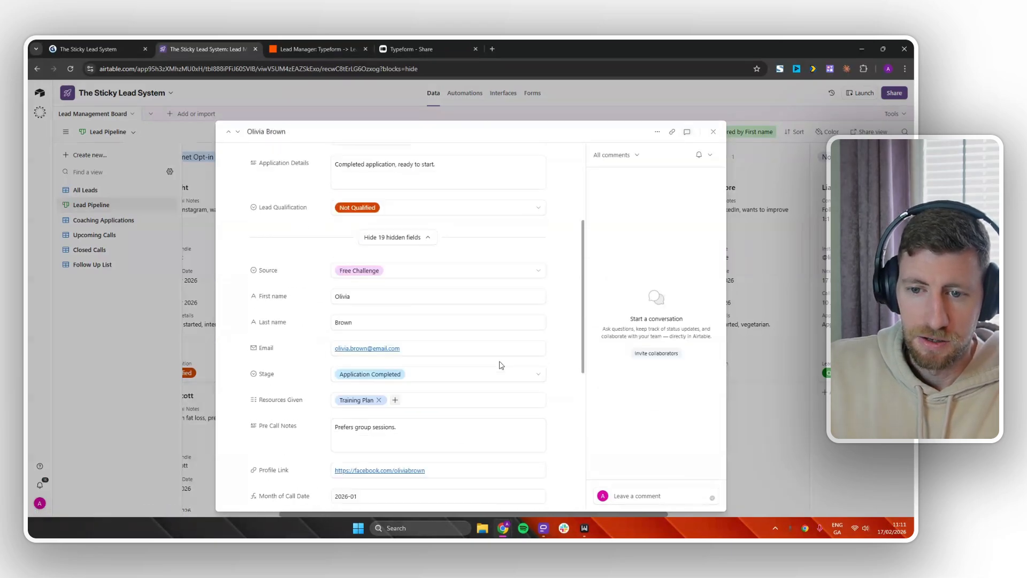
scroll(481, 357, up, 2)
click(483, 345)
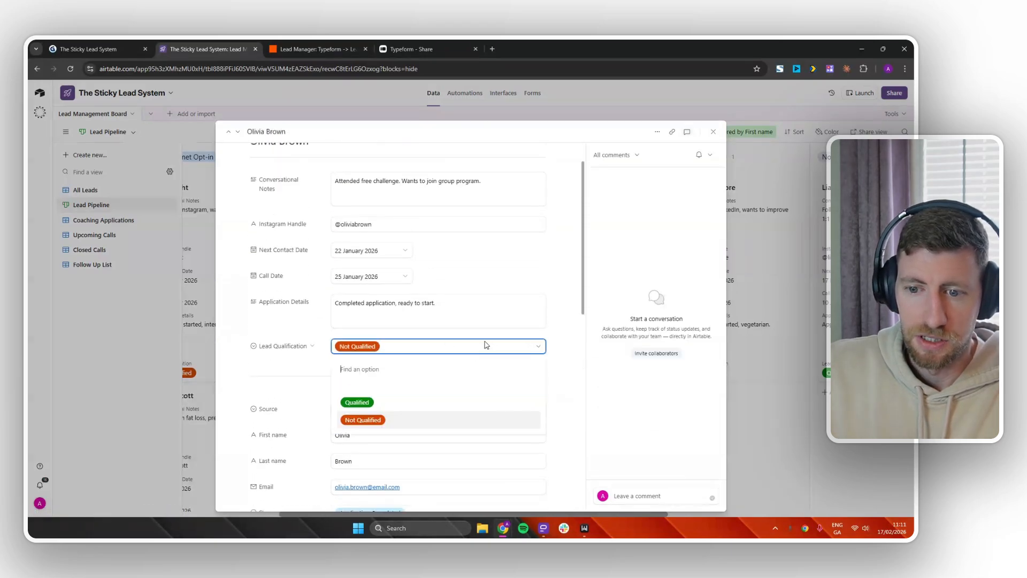
click(380, 405)
click(384, 356)
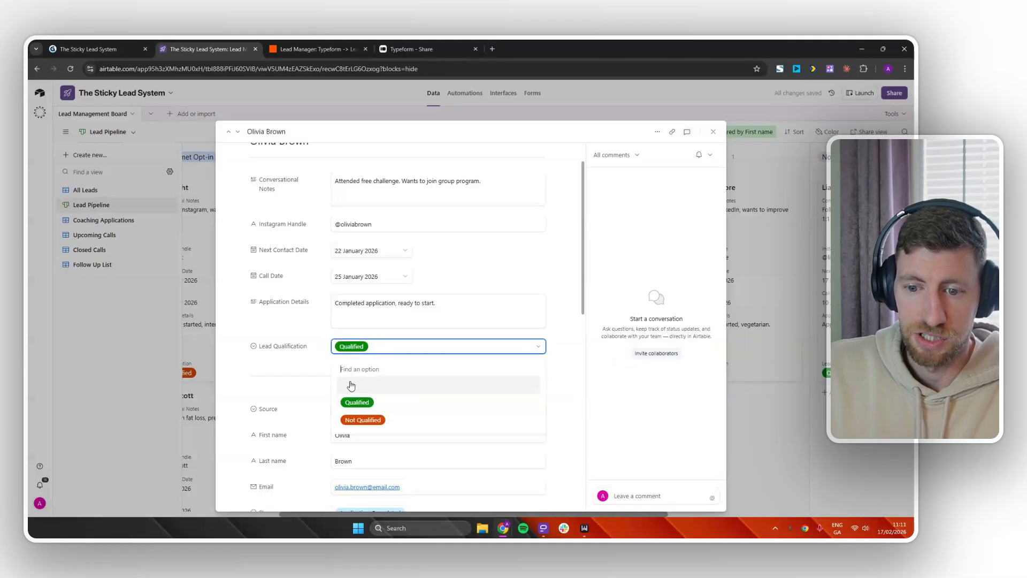
click(311, 348)
Rename the Lead Qualification choices Qualified and Not Qualified to Yes and No.
click(311, 346)
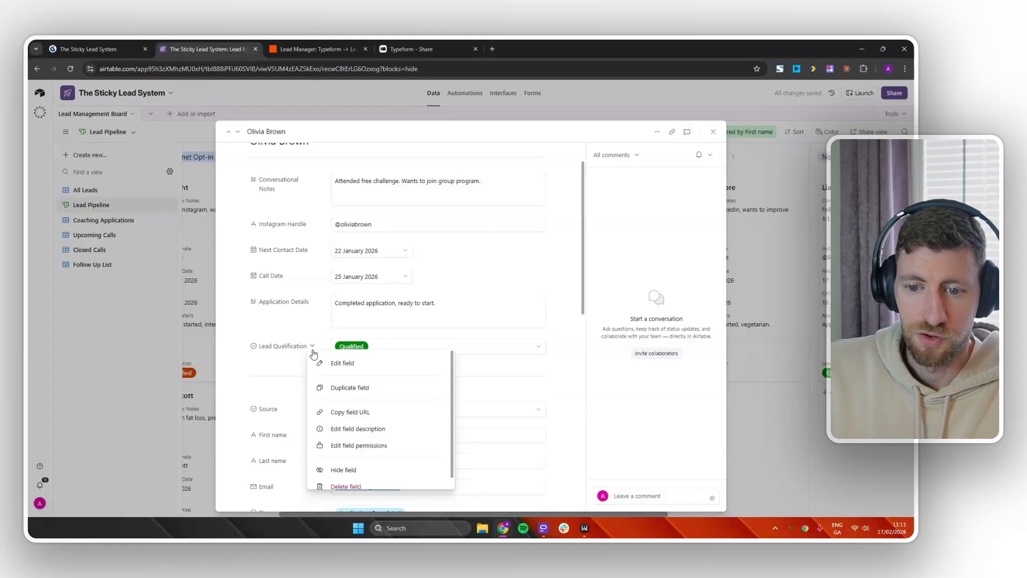
click(341, 363)
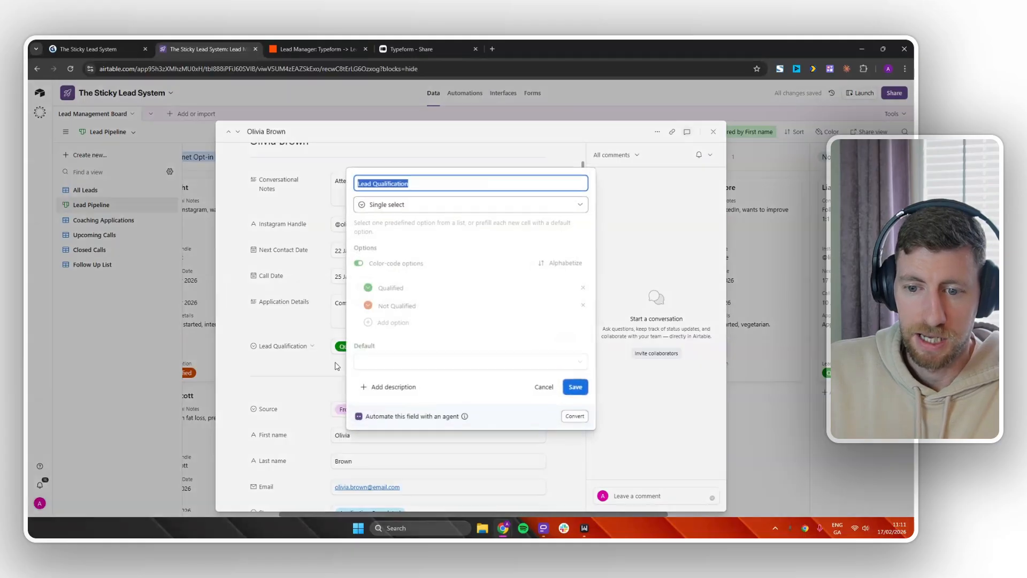
double_click(408, 290)
text(Ye)
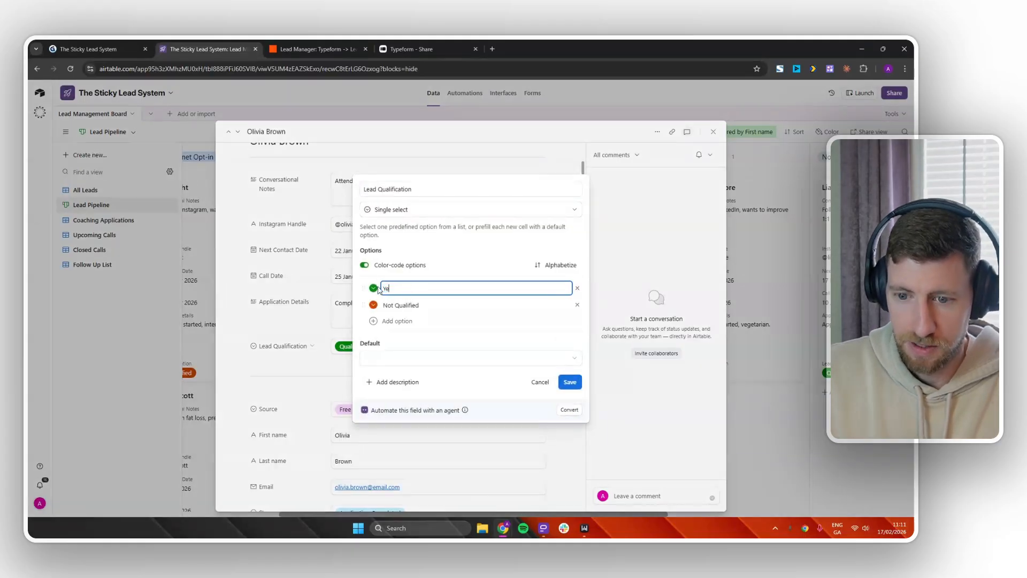
text(s)
double_click(408, 304)
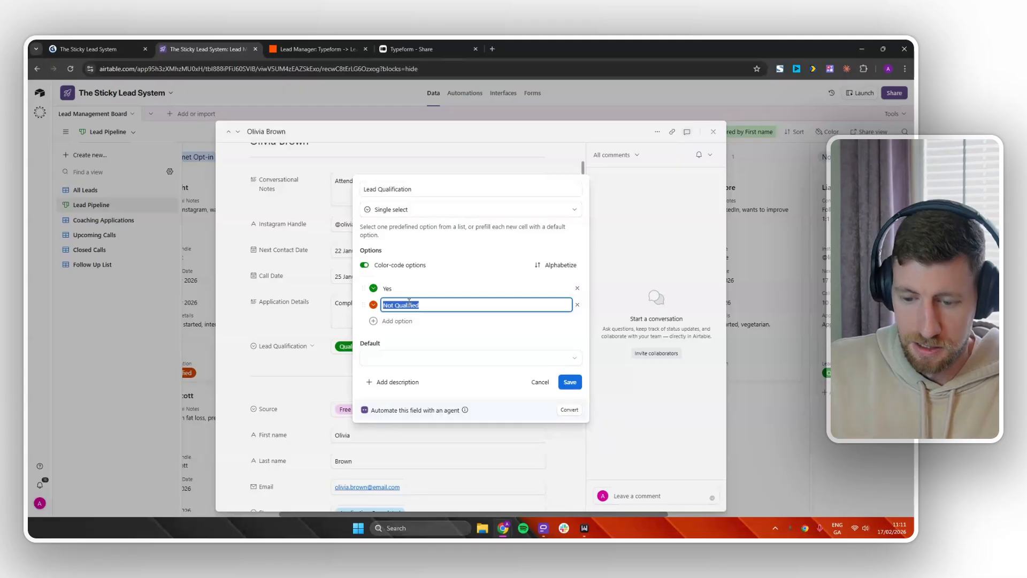
text(No)
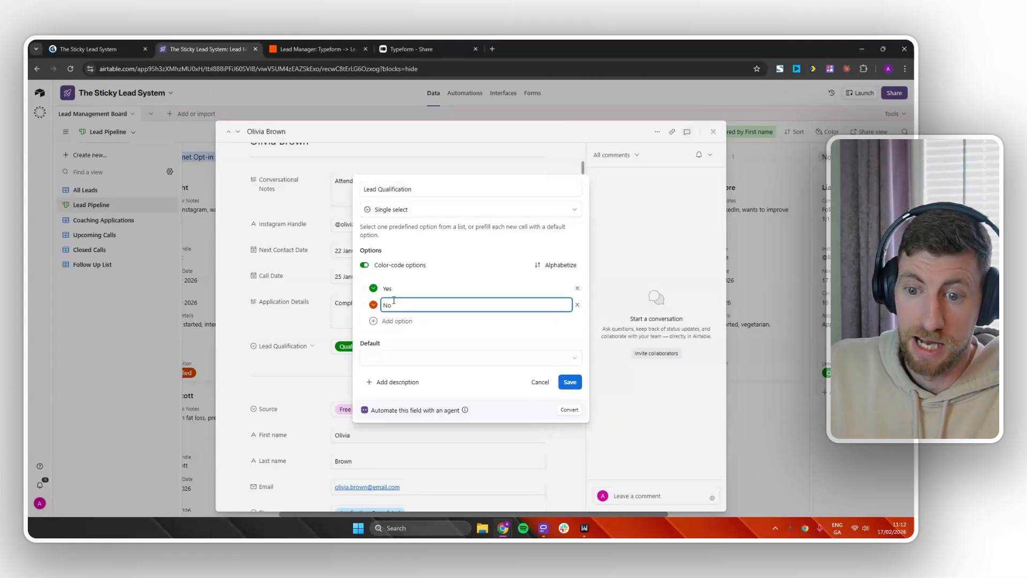
click(568, 384)
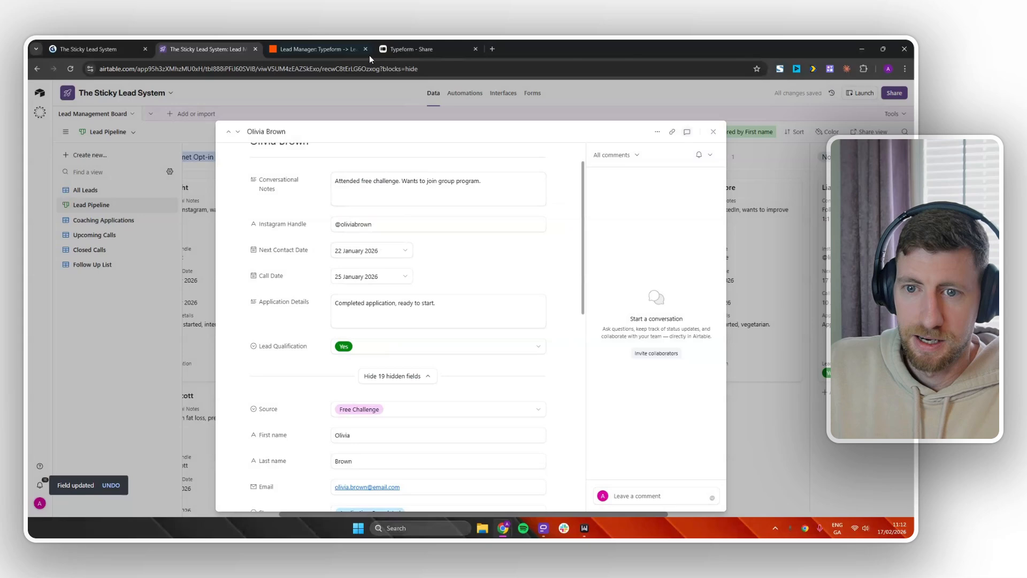
click(334, 47)
Test the Update Record step, sending the test lead's record to Airtable.
click(758, 424)
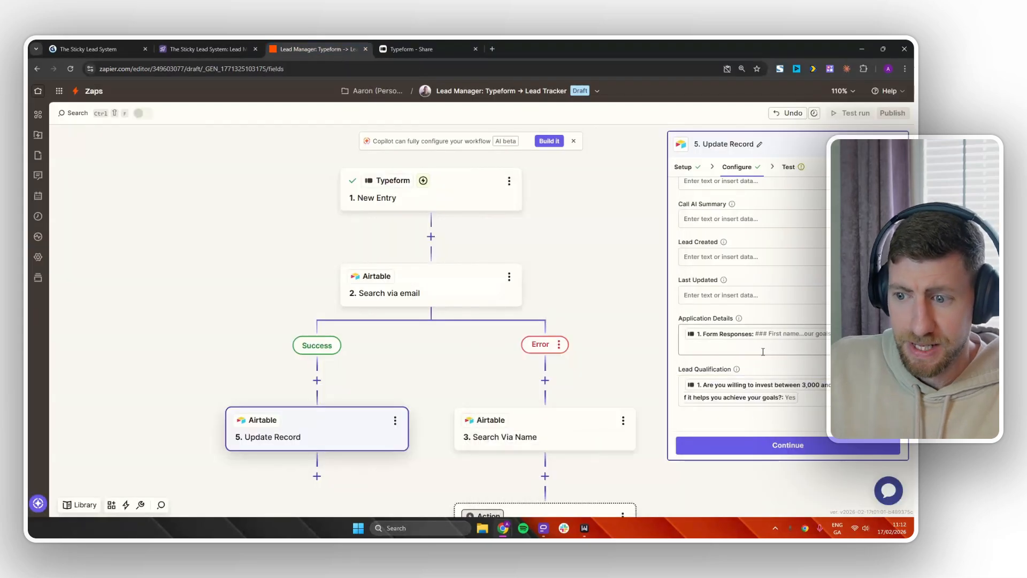
scroll(775, 283, up, 8)
scroll(776, 282, up, 10)
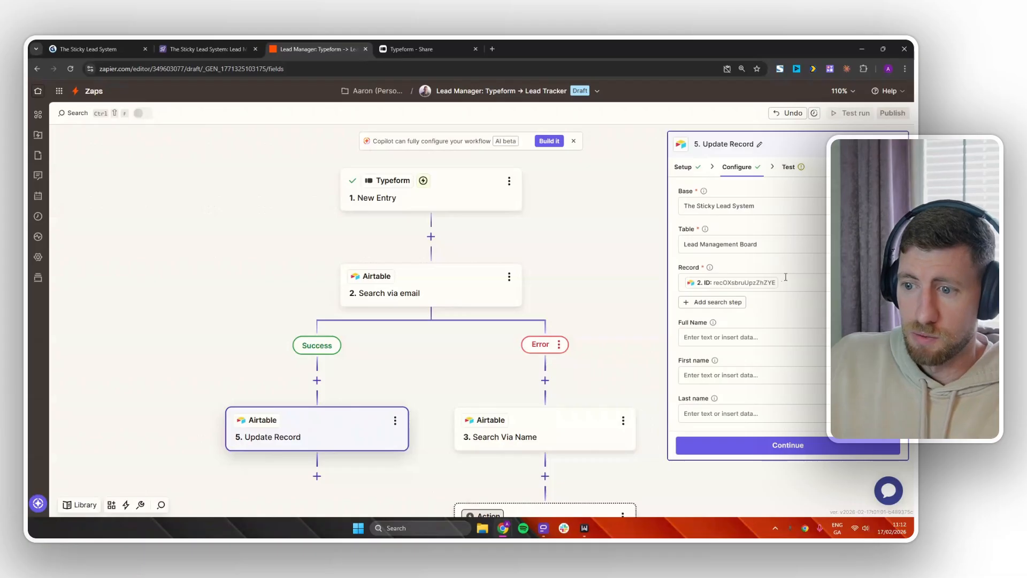
click(785, 449)
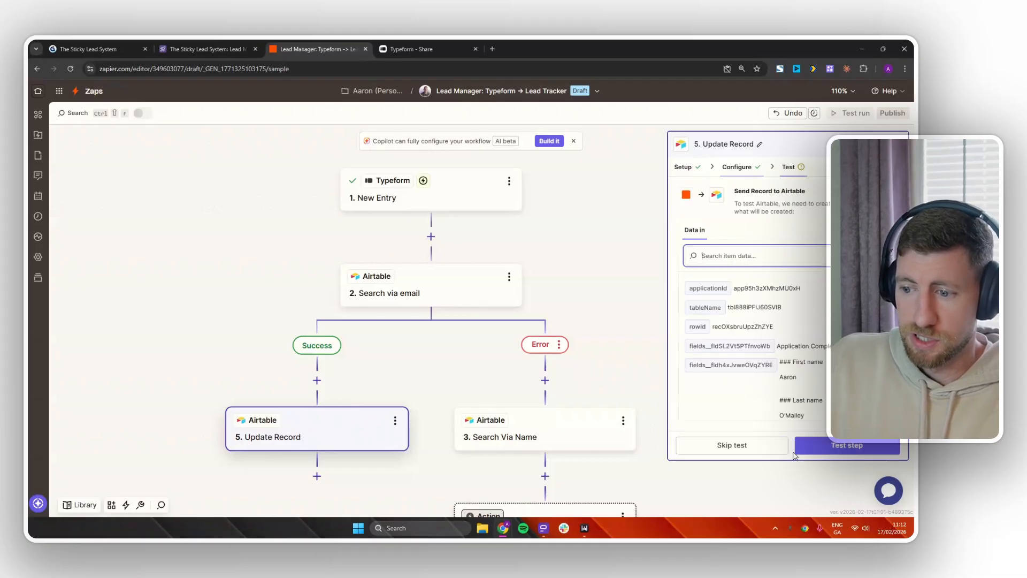
click(841, 448)
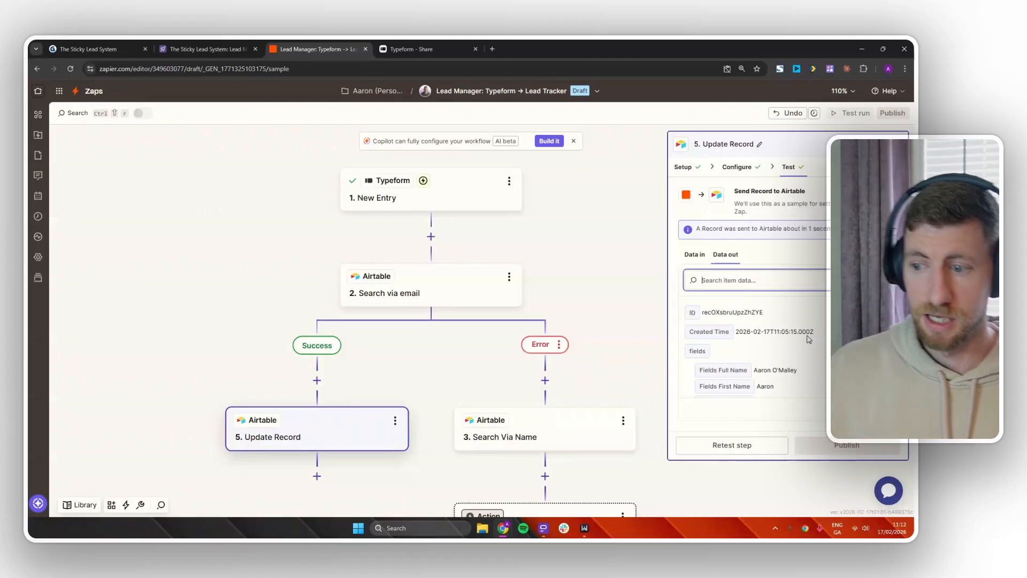
scroll(792, 343, down, 3)
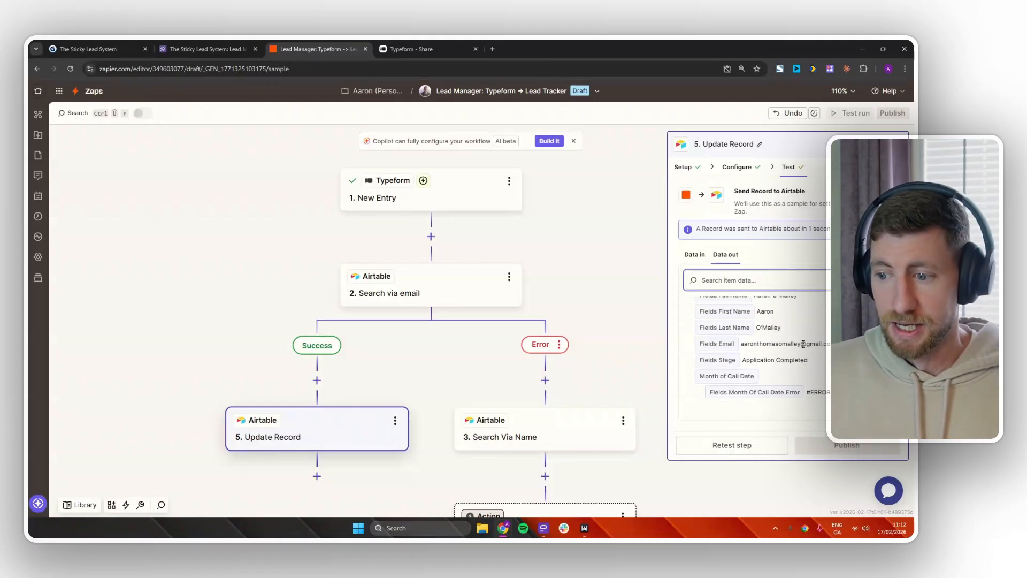
click(201, 49)
Check the test lead under Application Completed shows its form answers and Yes qualification.
click(713, 131)
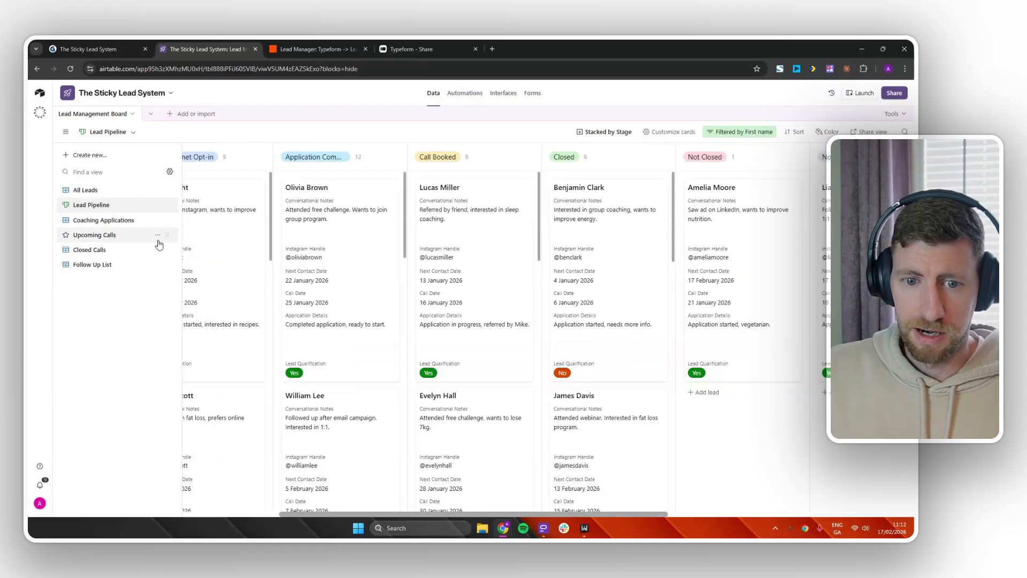
scroll(353, 268, down, 5)
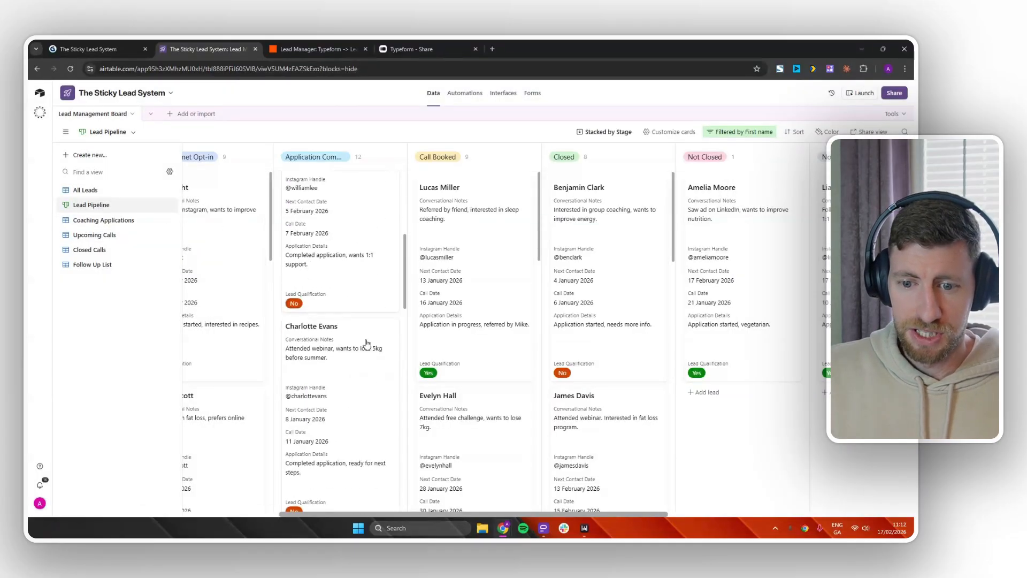
scroll(376, 345, down, 10)
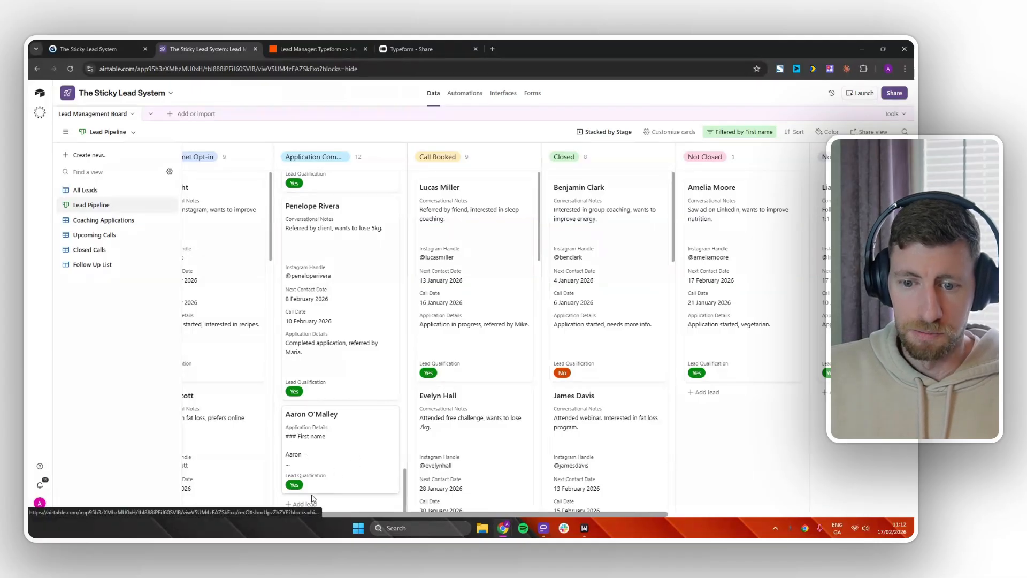
click(353, 458)
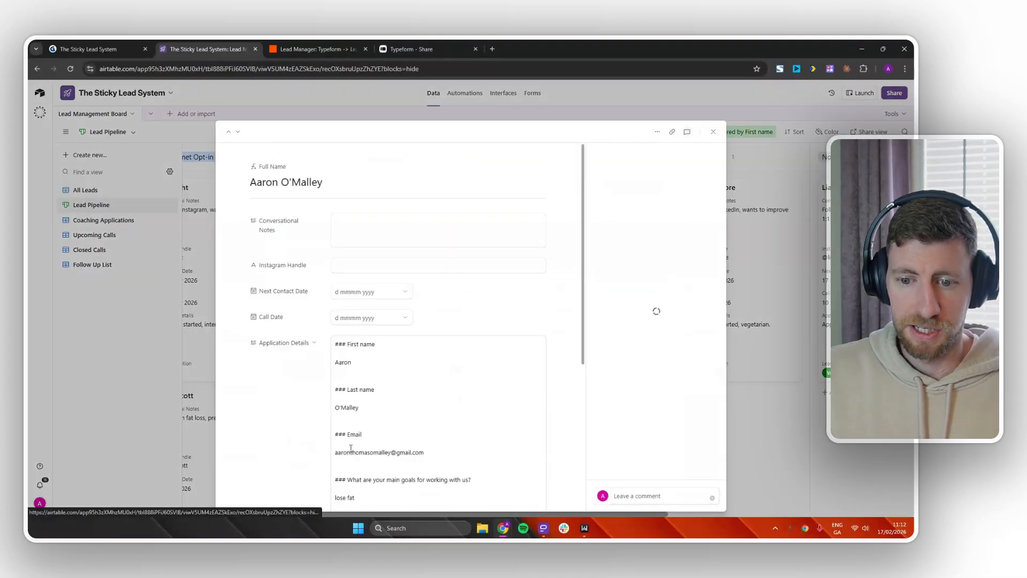
scroll(342, 321, down, 3)
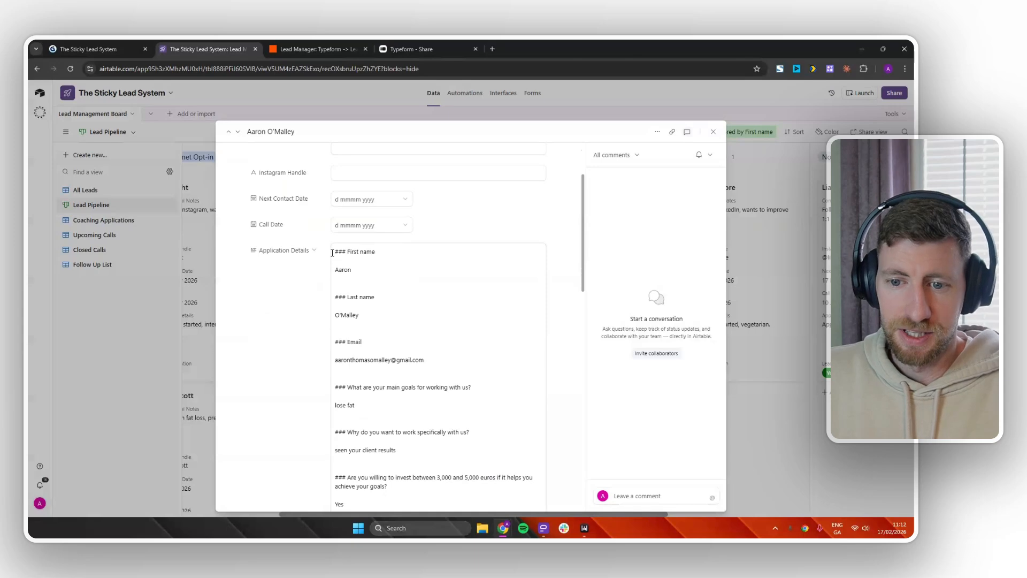
scroll(340, 258, down, 3)
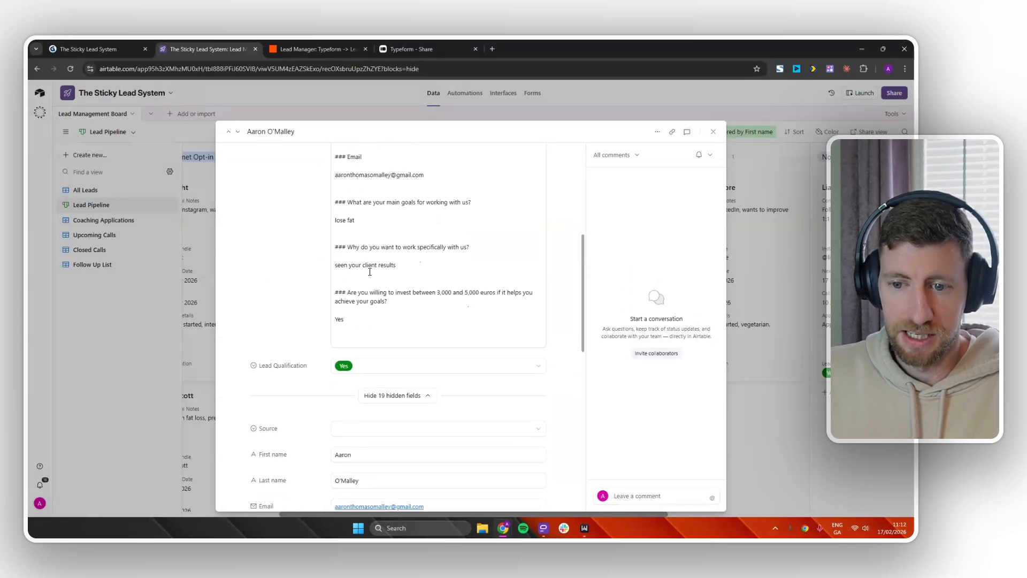
scroll(395, 278, up, 2)
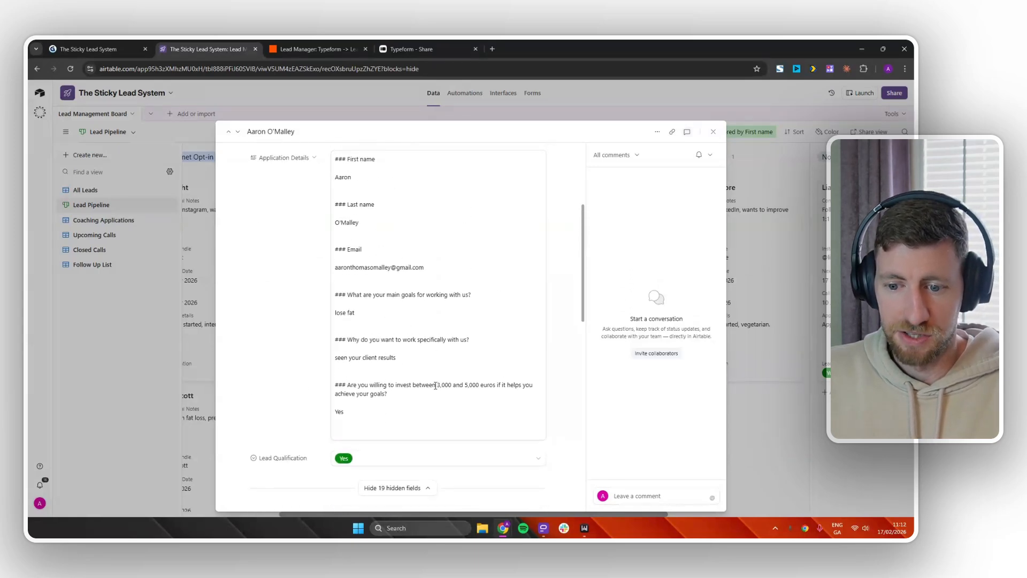
click(743, 384)
Duplicate Update Record under Search Via Name in the Error branch and delete the empty Action.
click(319, 49)
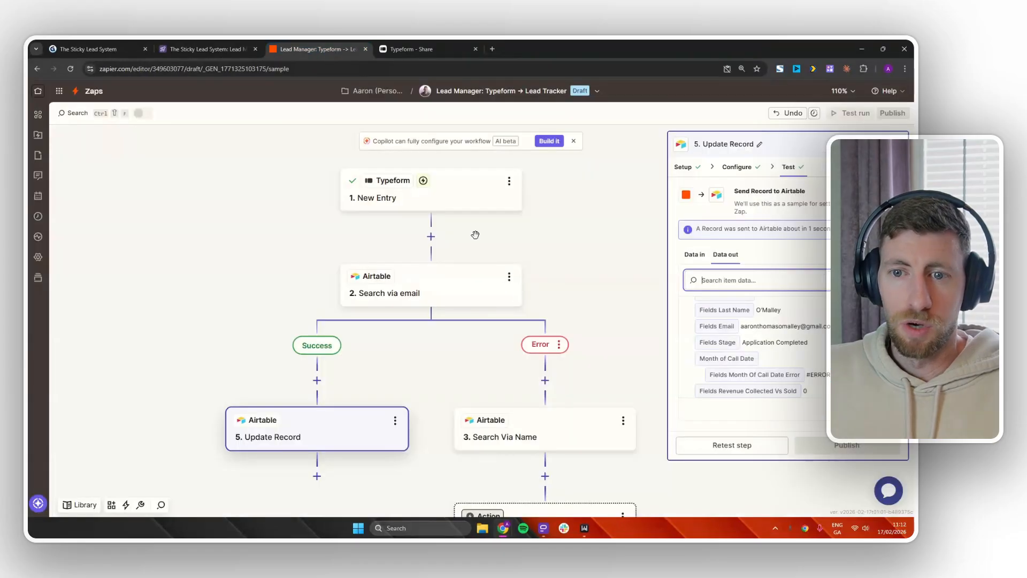
drag(486, 414, 400, 257)
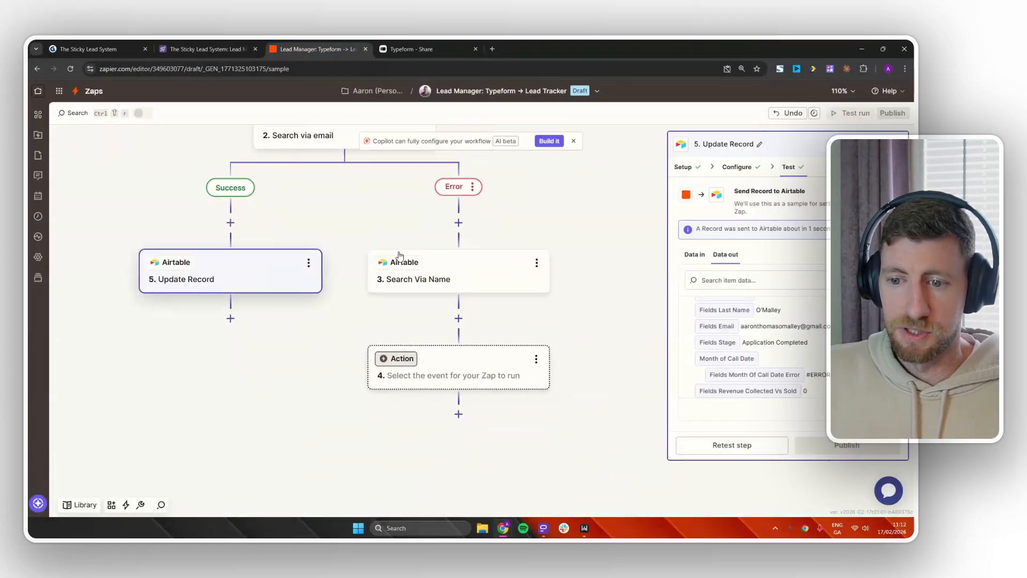
click(309, 264)
click(353, 291)
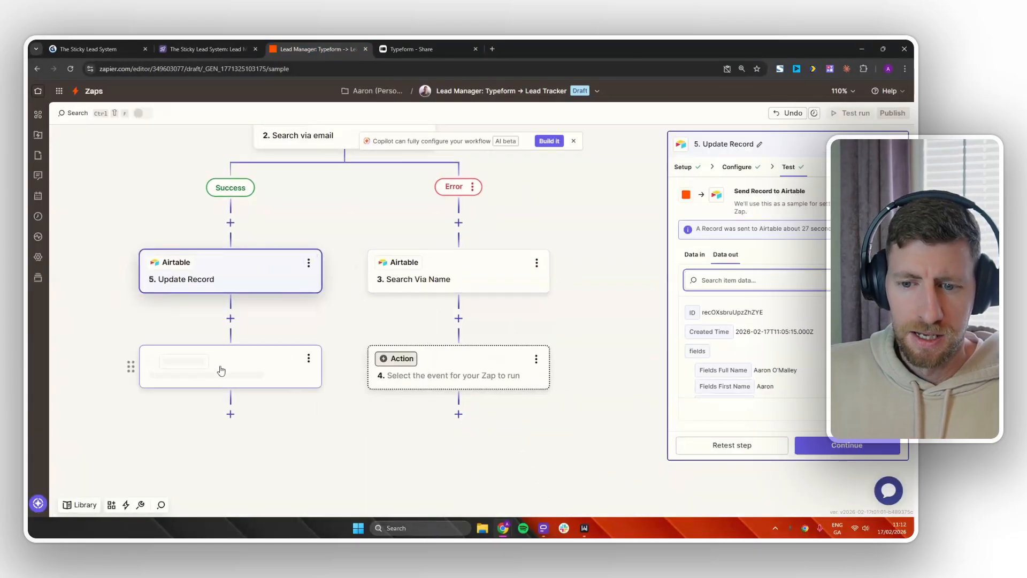
drag(208, 372, 320, 364)
drag(464, 327, 461, 326)
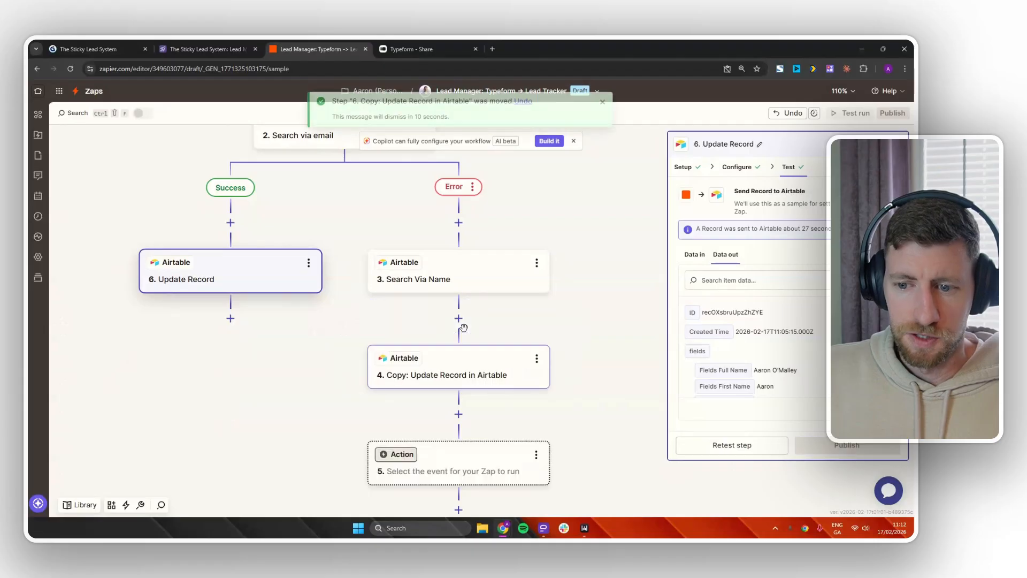
click(536, 455)
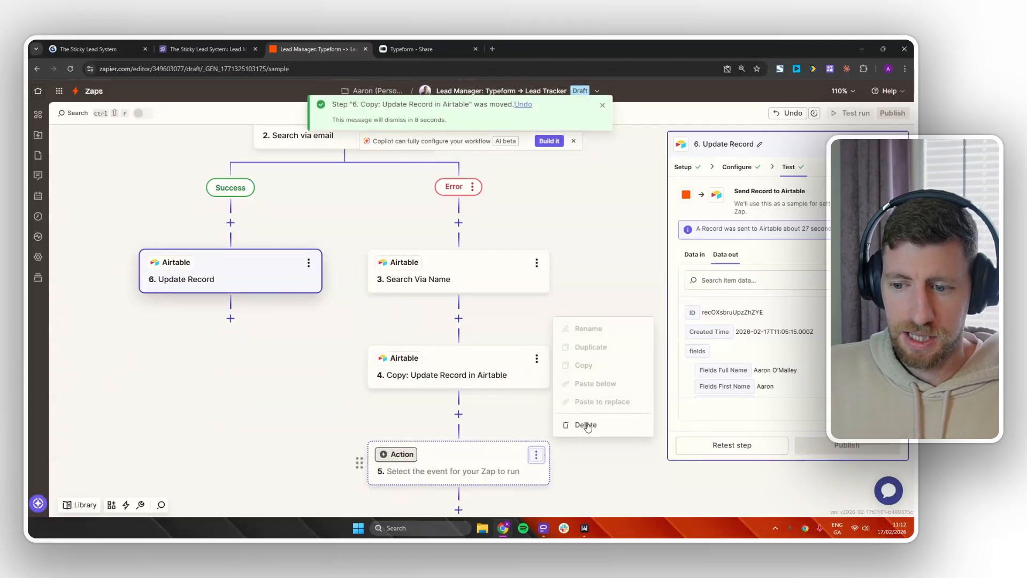
click(588, 425)
click(573, 430)
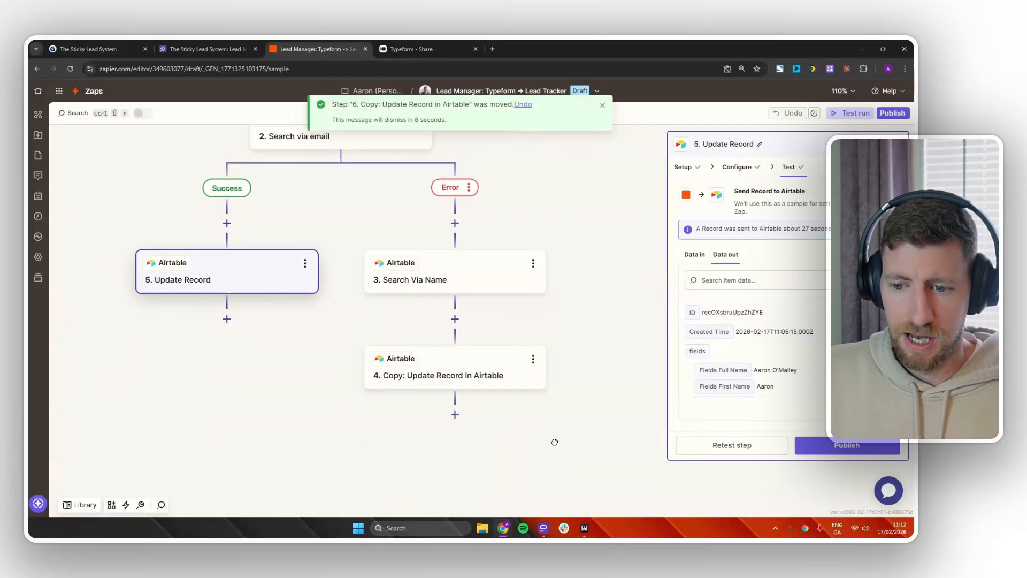
Point the copied step's Record at the '3. ID' output of Search Via Name.
click(398, 376)
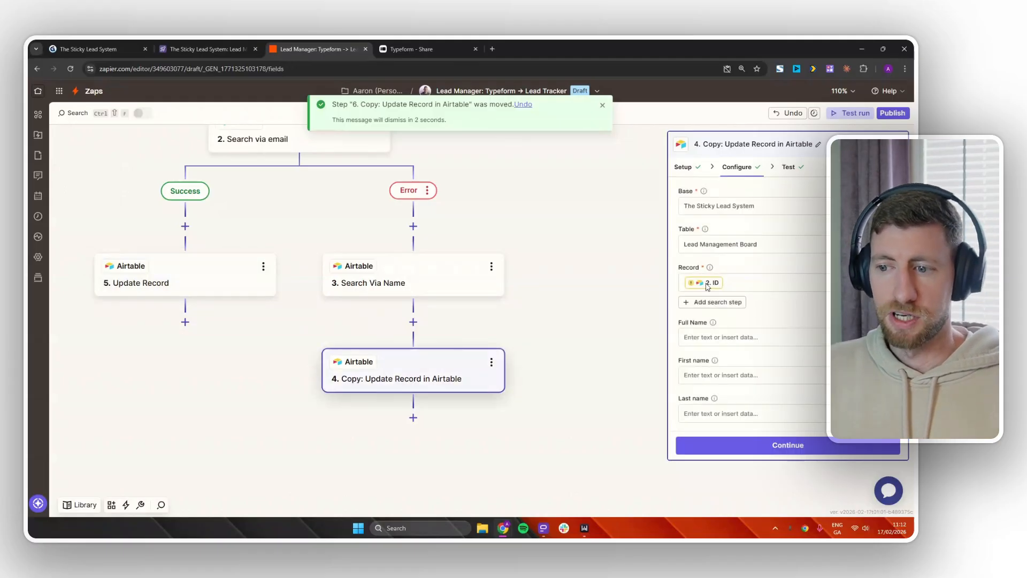
click(711, 283)
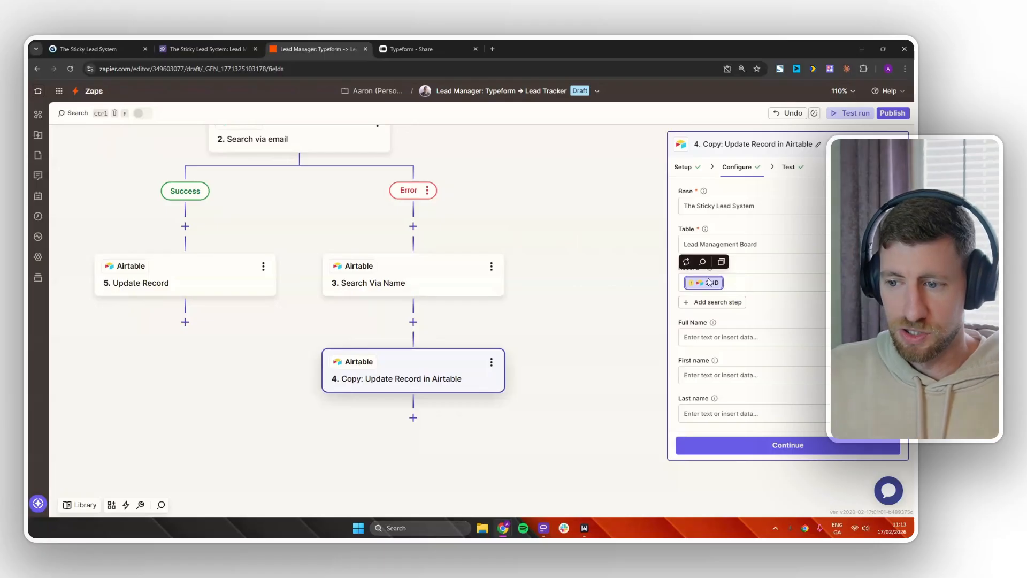
click(686, 262)
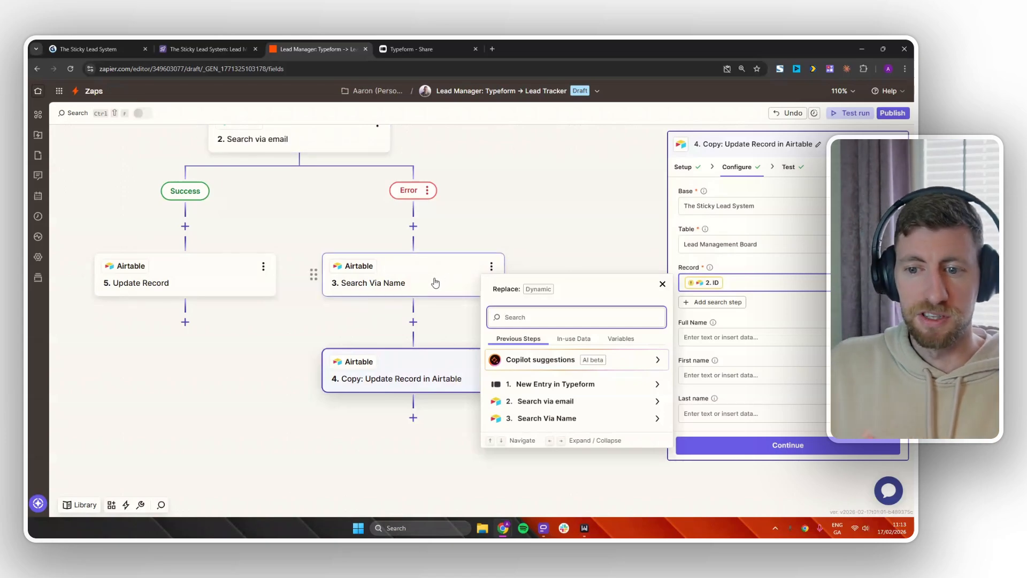
click(546, 418)
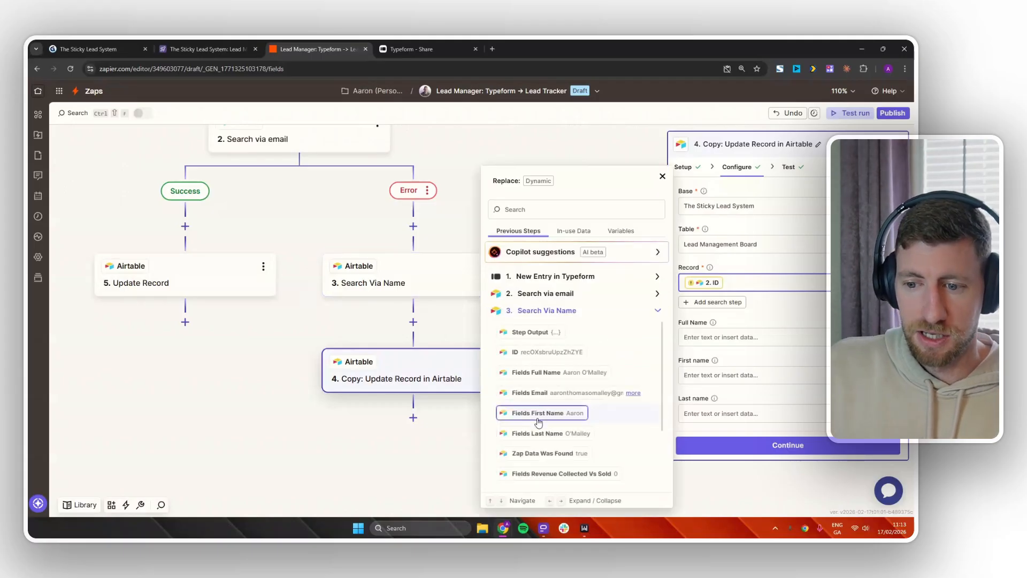
click(542, 353)
click(770, 316)
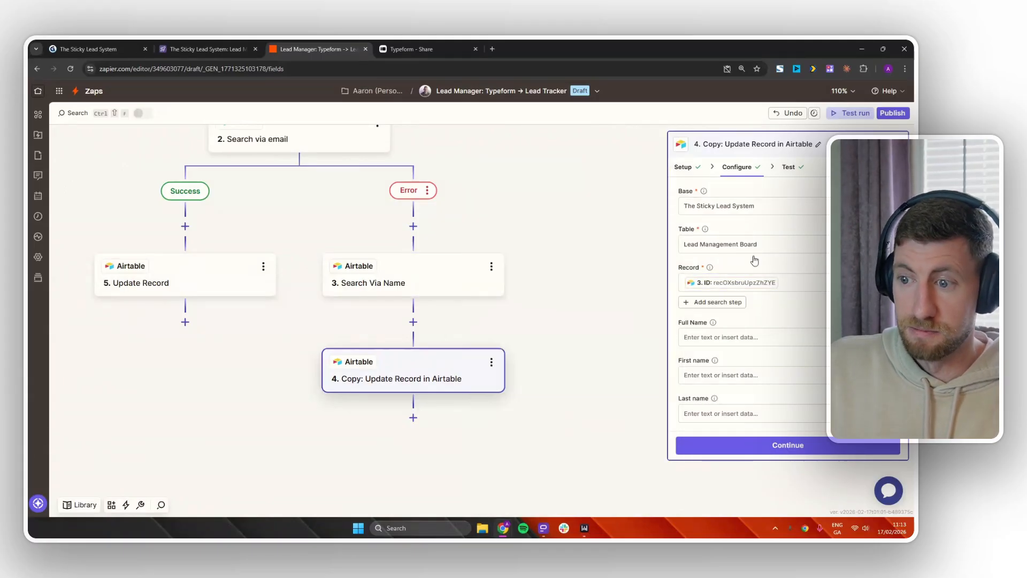
scroll(791, 310, down, 8)
scroll(788, 344, down, 4)
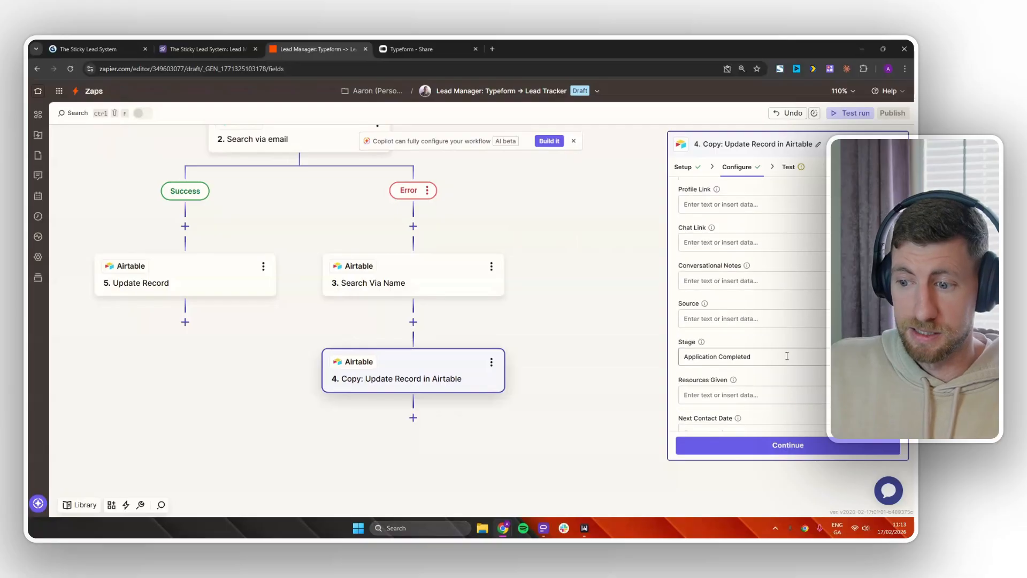
click(782, 452)
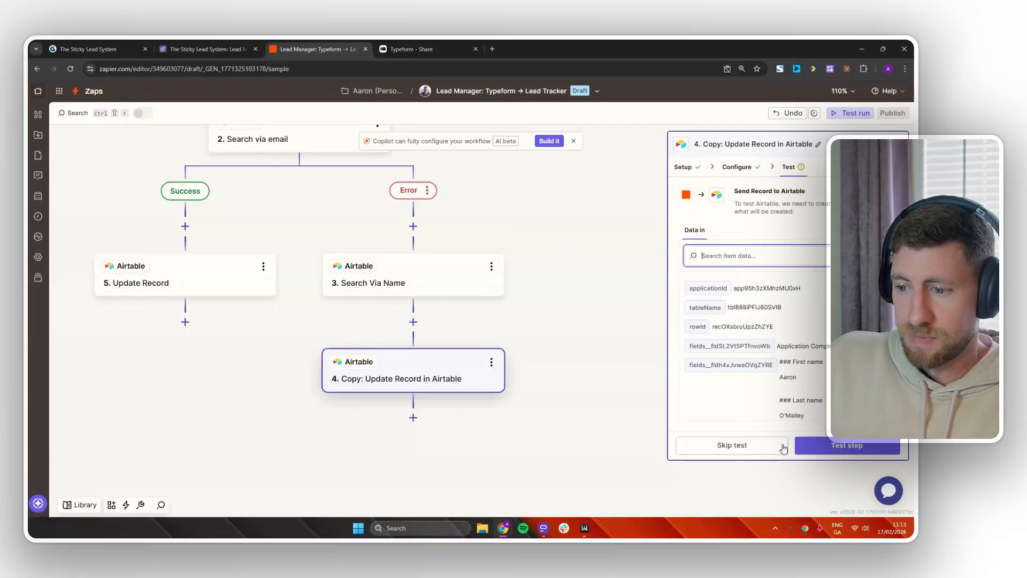
Skip testing the copied step and publish the Lead Manager Zap as version v1.
click(754, 452)
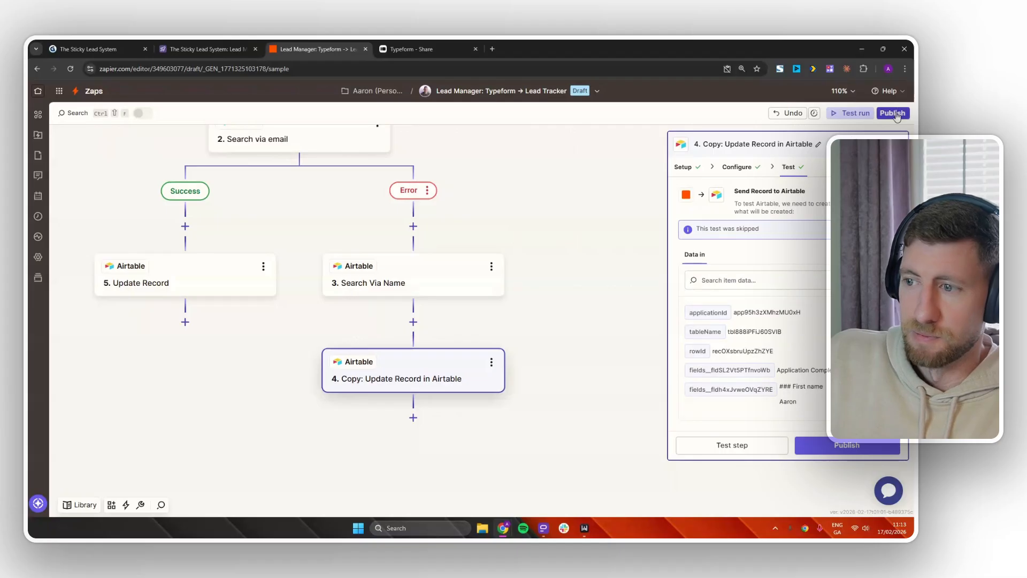
click(892, 113)
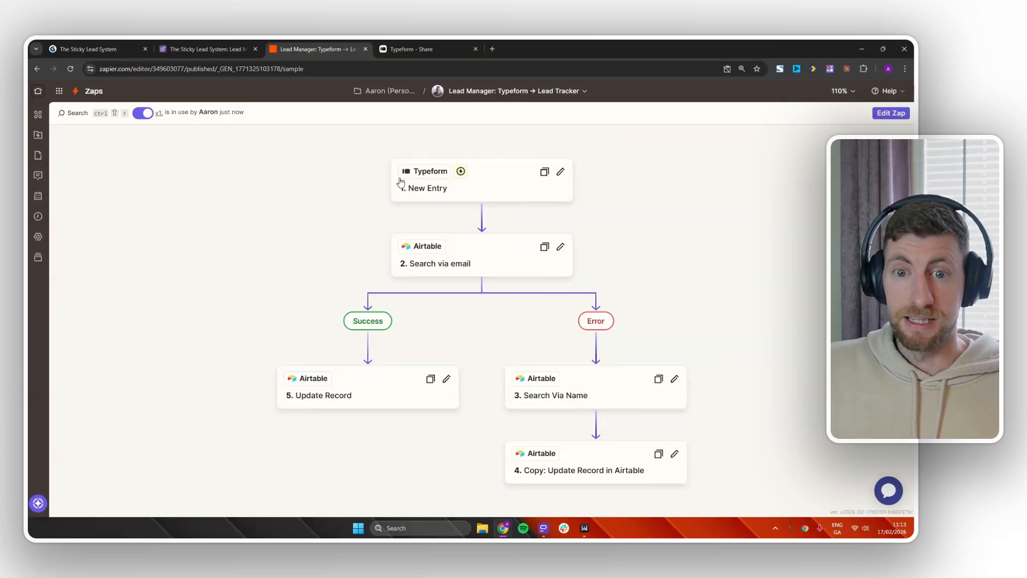
Copy the form's public share link and load the live form in a new tab.
click(428, 48)
click(823, 102)
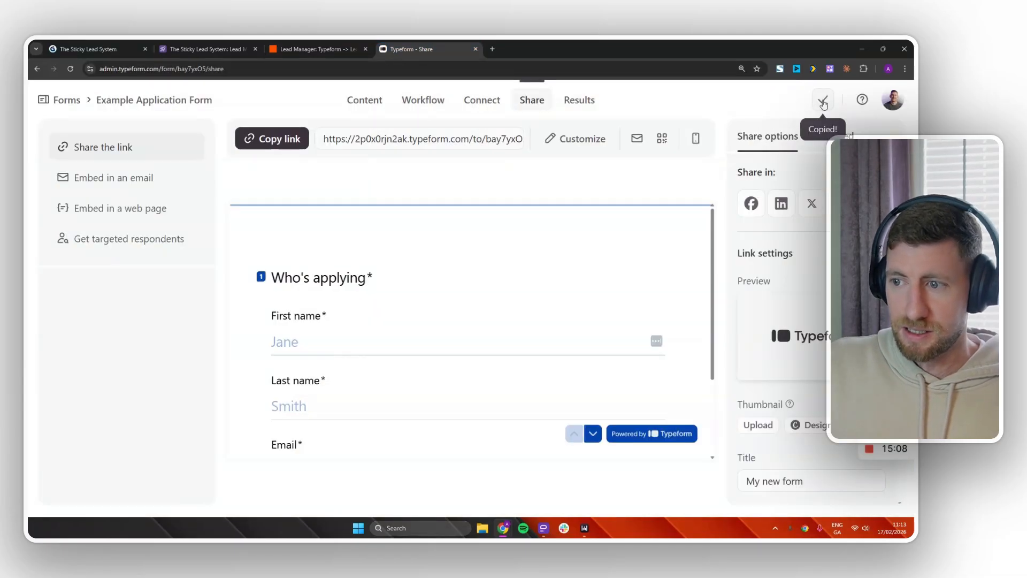
click(493, 49)
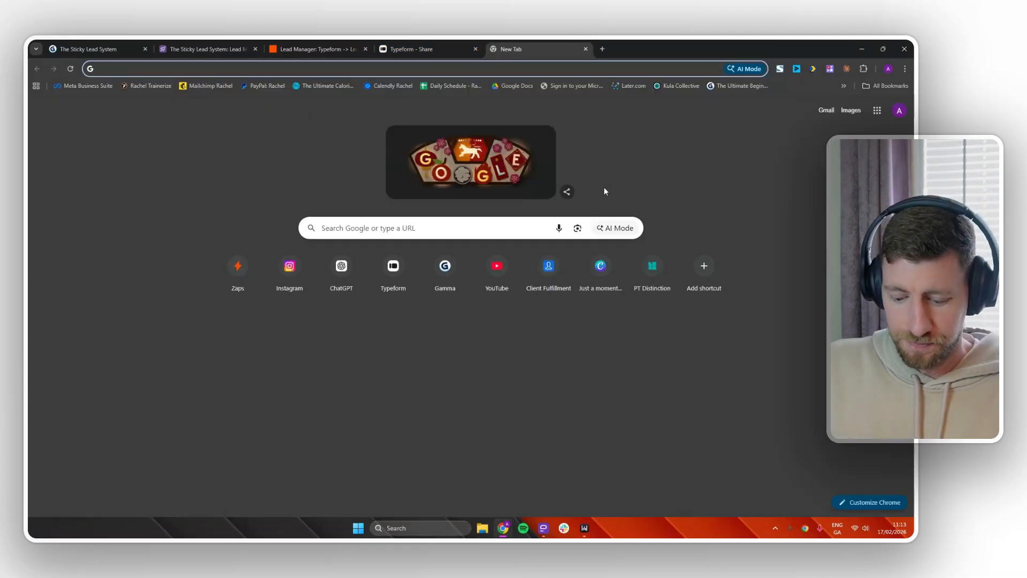
key(ctrl+v)
key(Return)
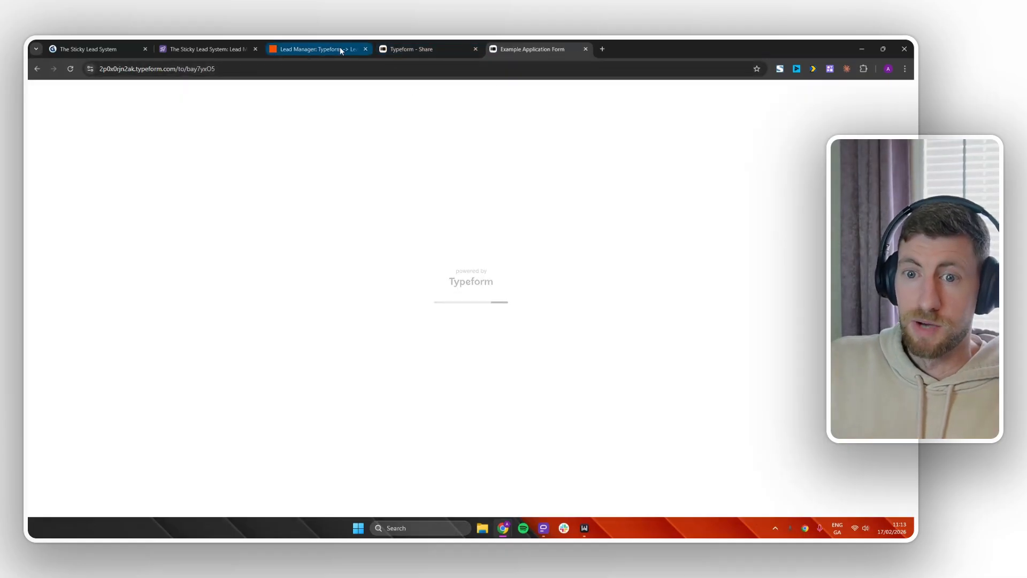
Autofill the applicant's first name, last name and email, then correct the email and last name.
click(415, 247)
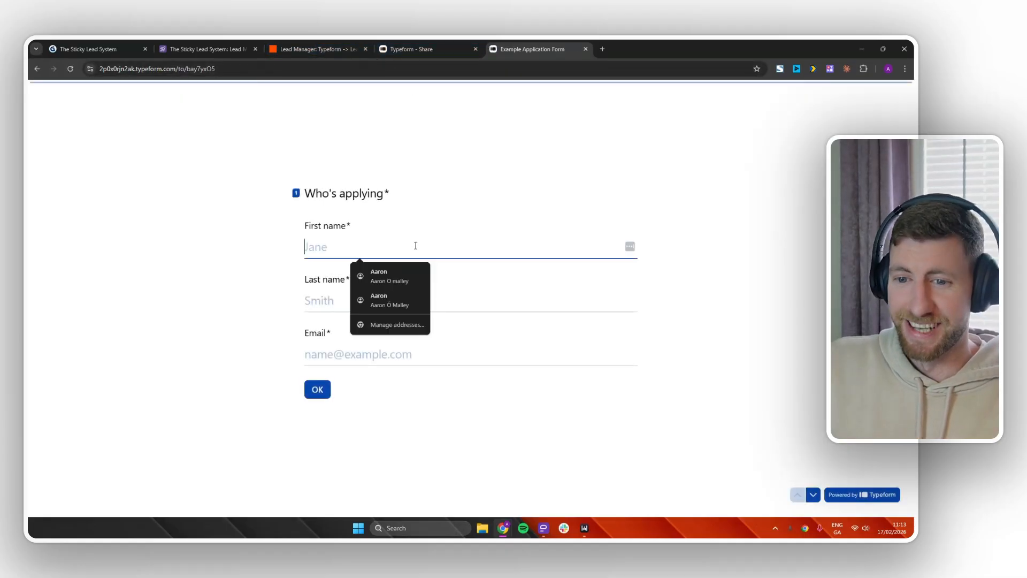
click(402, 275)
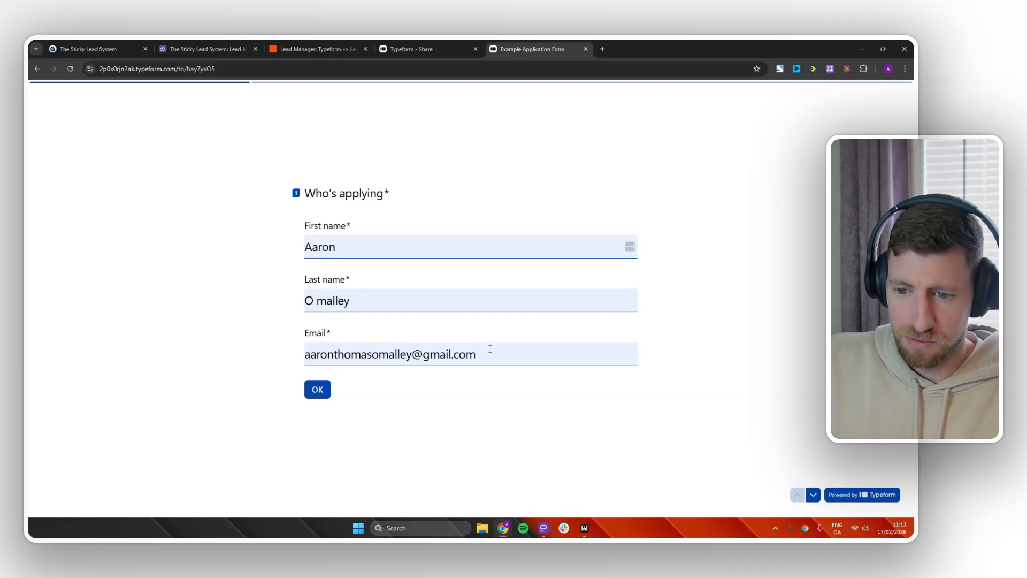
drag(490, 348, 301, 352)
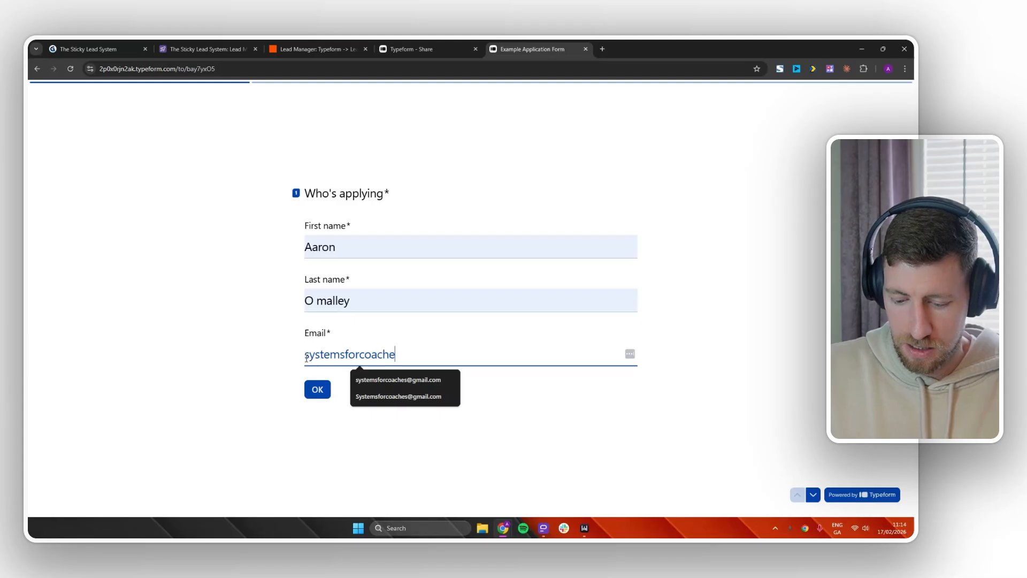
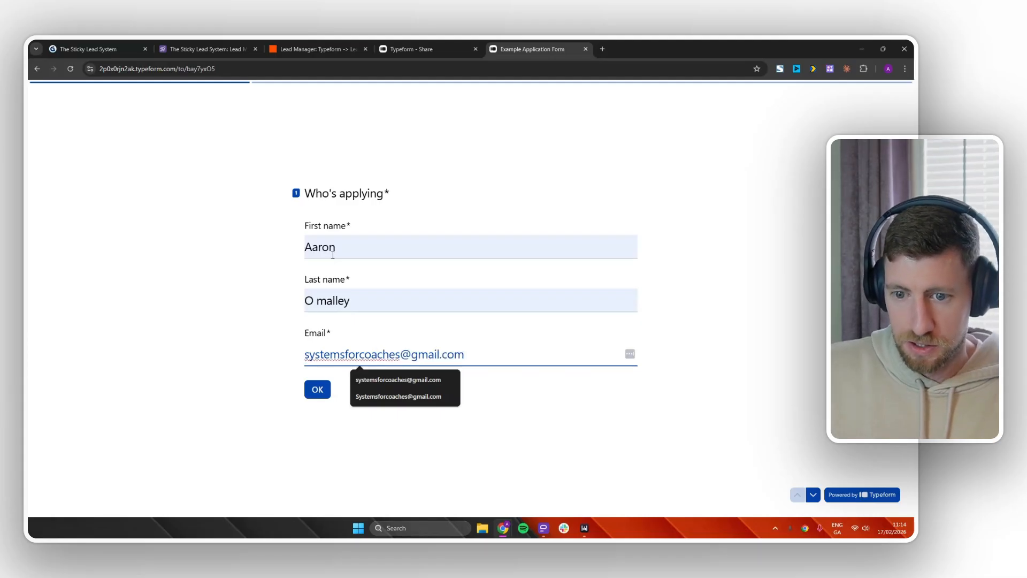
drag(385, 304, 292, 313)
text(O'M)
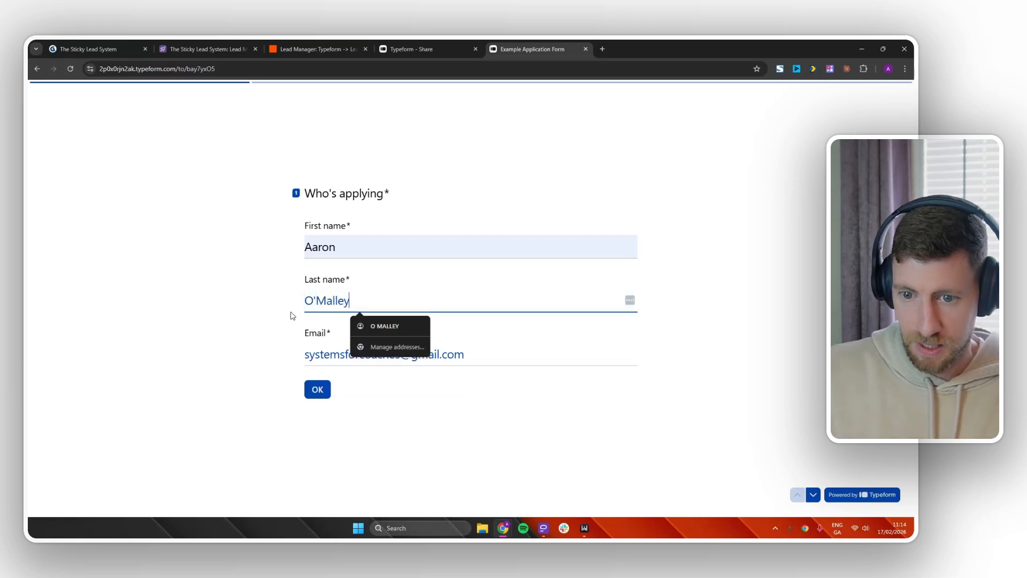
click(747, 241)
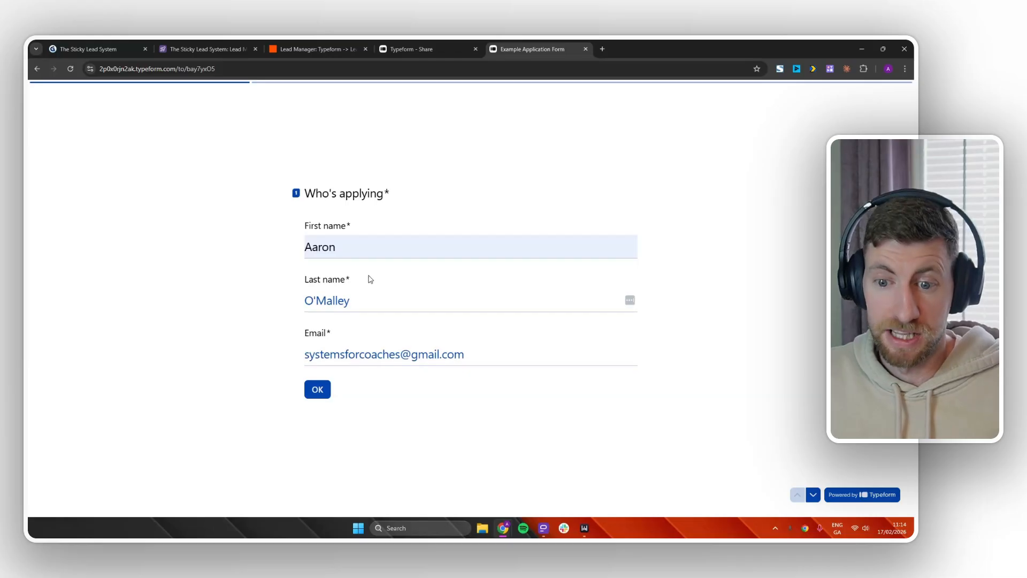
Open the test lead's record and delete all of its Application Details text.
click(223, 49)
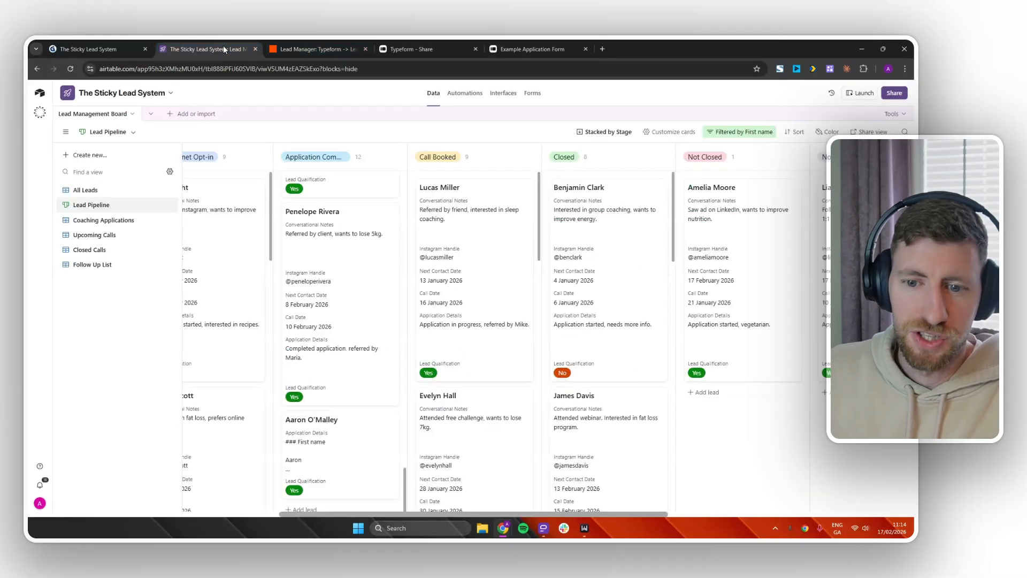
scroll(345, 385, down, 1)
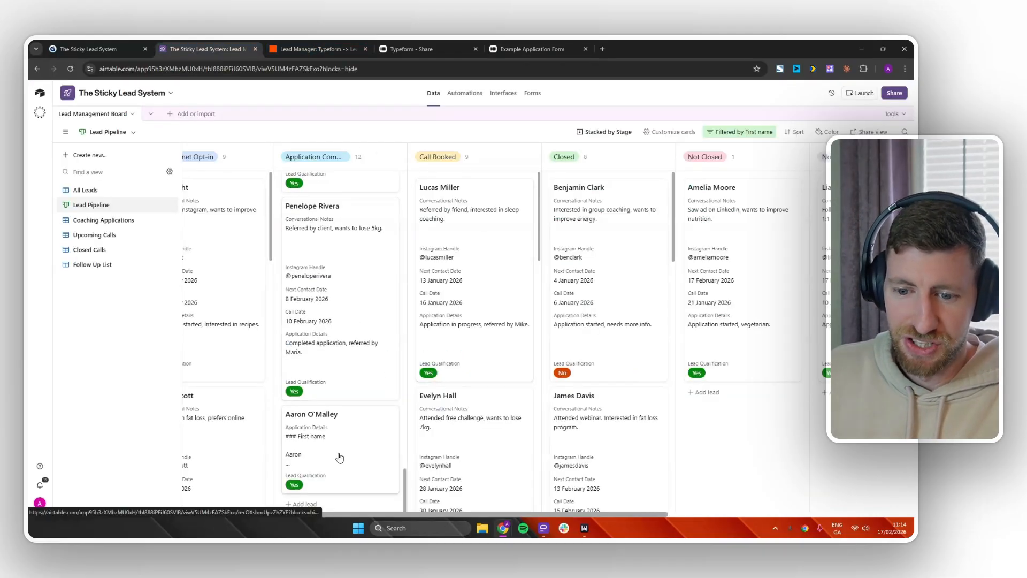
click(348, 454)
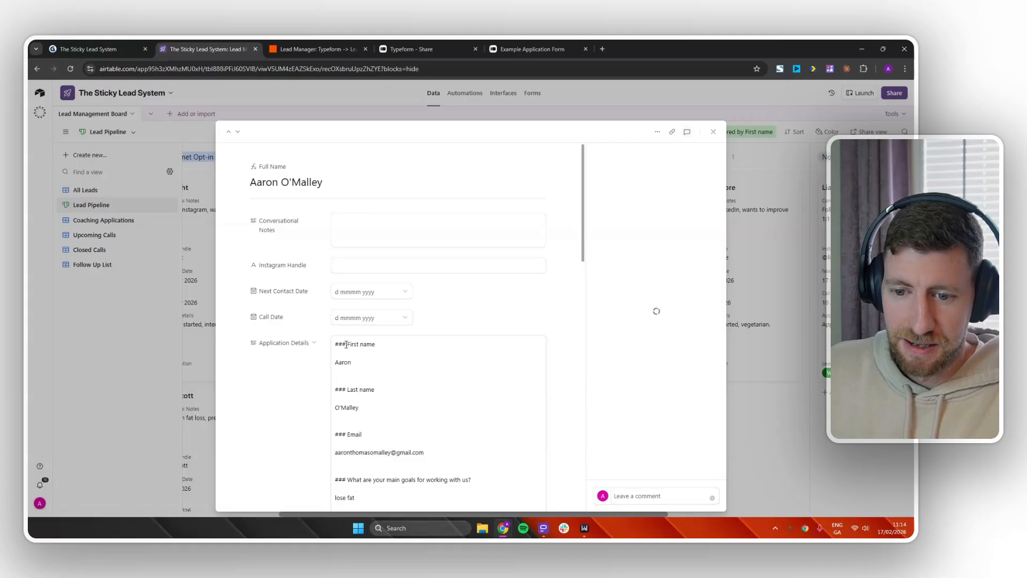
drag(334, 345, 454, 452)
key(BackSpace)
scroll(434, 343, down, 4)
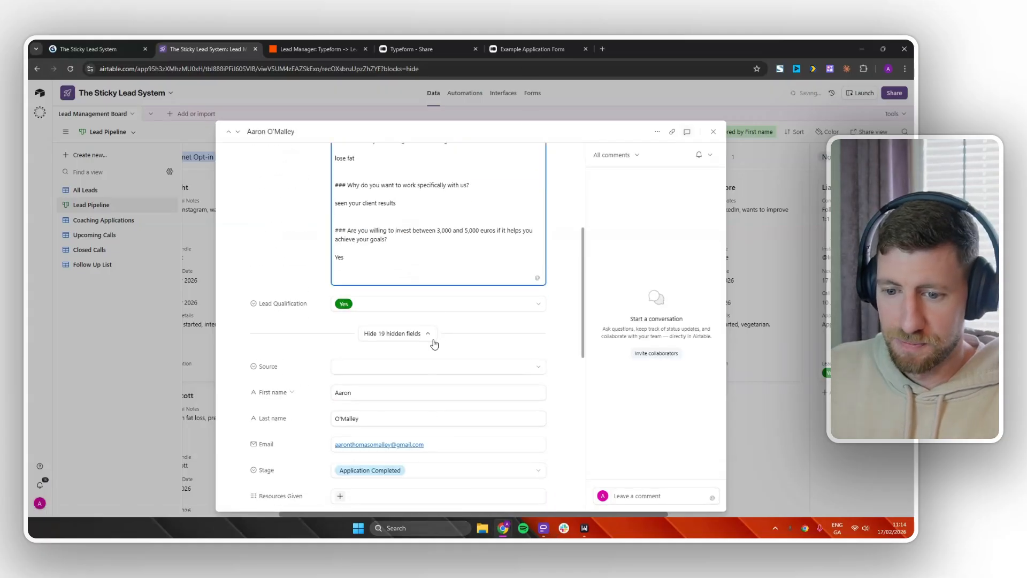
drag(383, 251, 325, 156)
key(BackSpace)
Close the record and drag the test lead's card into Lead Magnet Opt-in.
scroll(503, 275, up, 4)
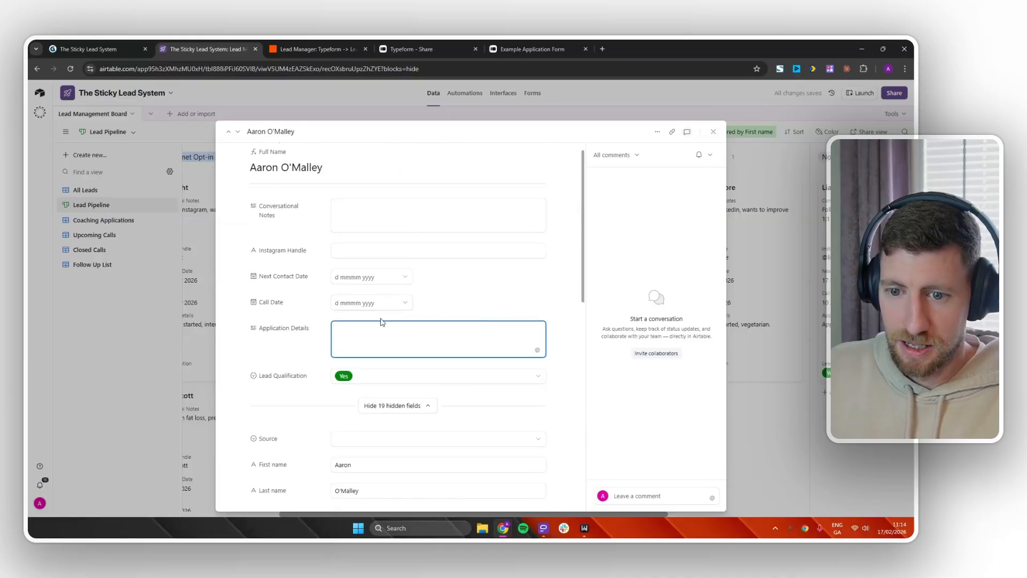
click(798, 442)
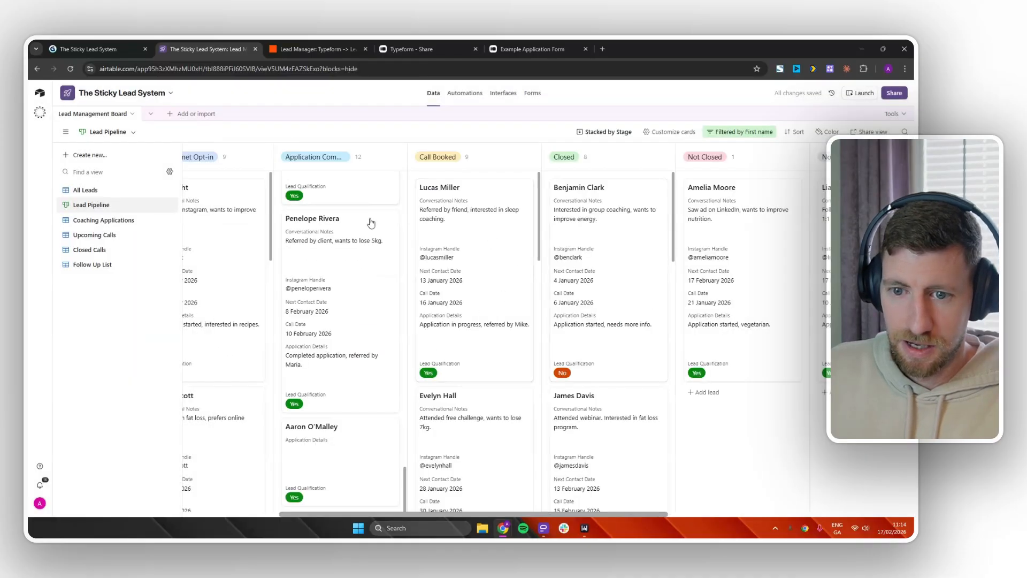
drag(348, 467, 274, 259)
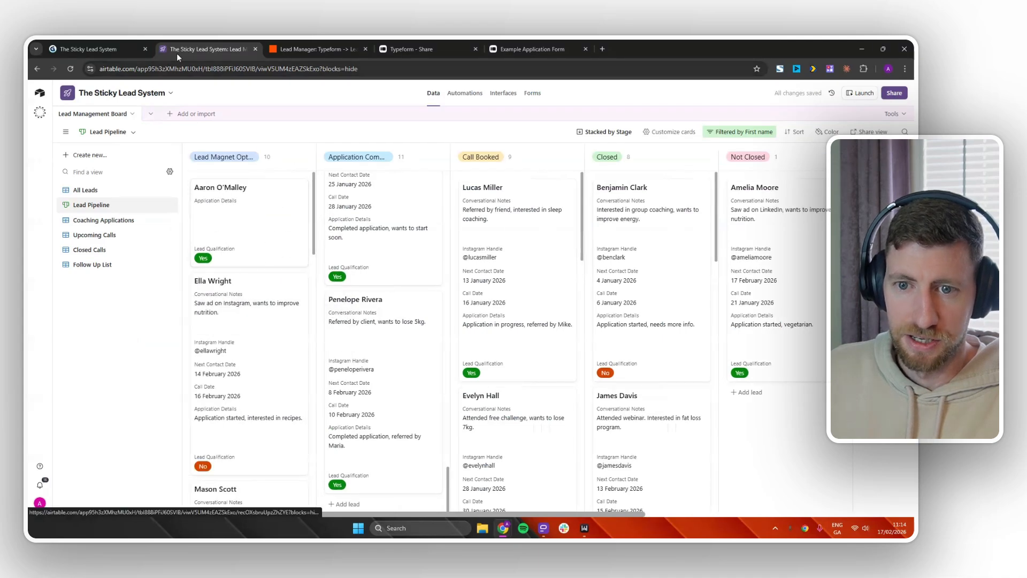
Answer the goals and reason questions with test, pick No for investment, and submit the application.
click(335, 49)
click(552, 49)
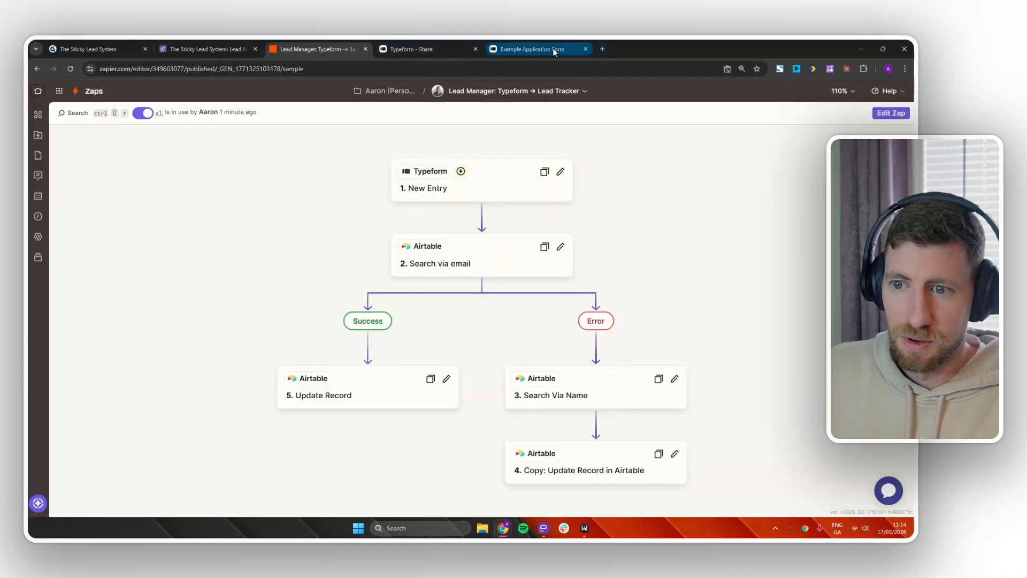
click(316, 394)
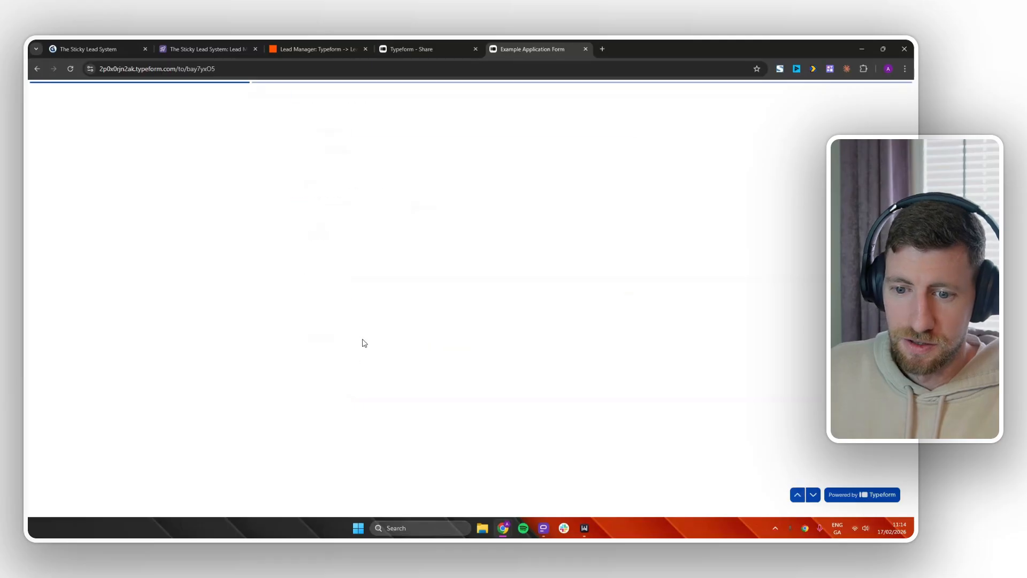
text(test)
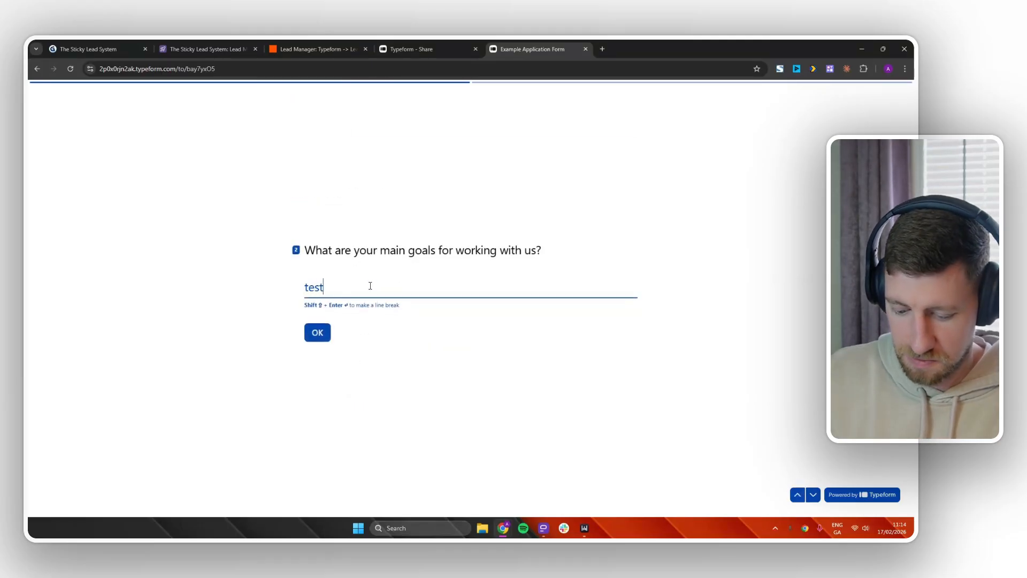
key(Return)
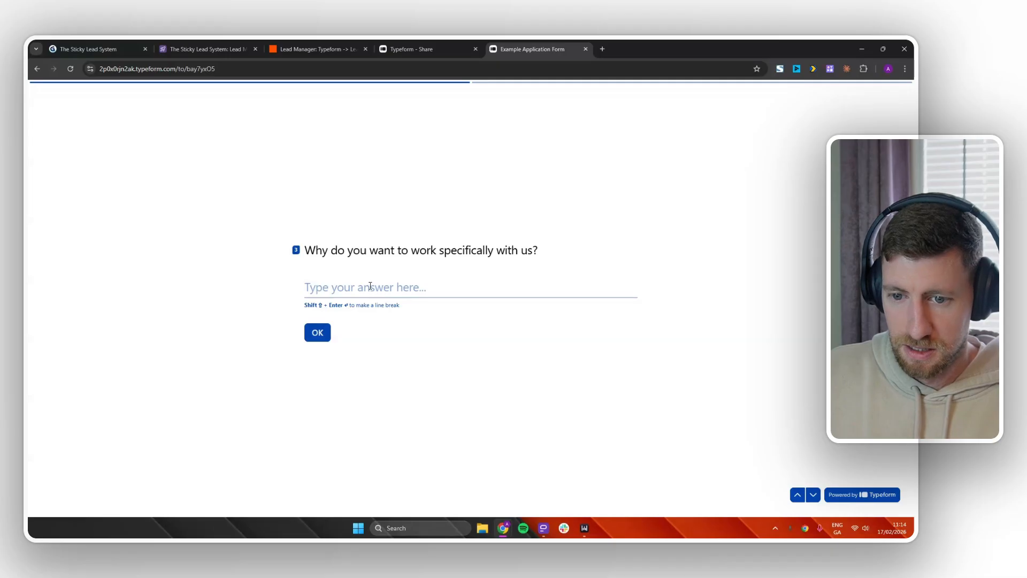
text(test)
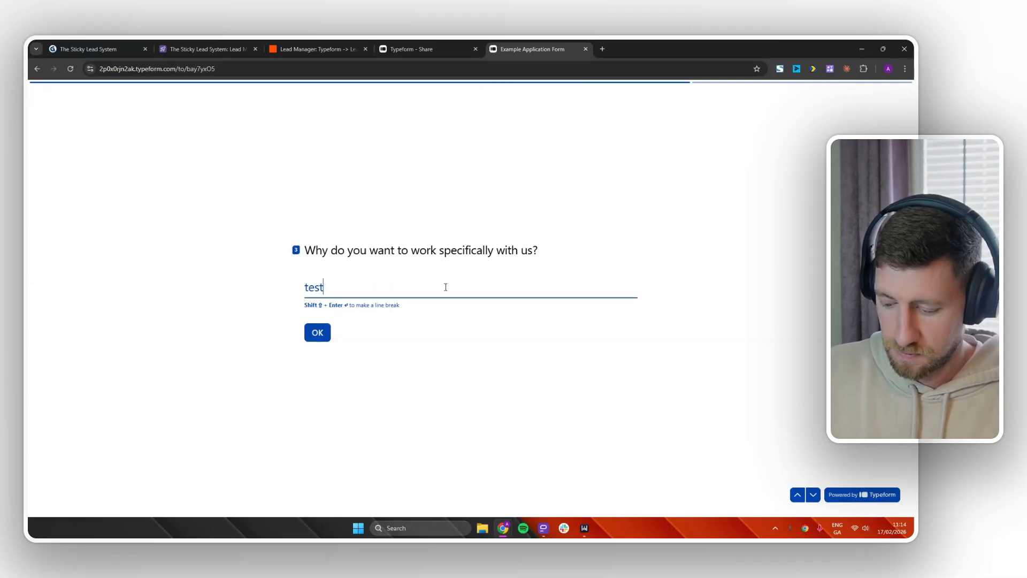
key(Return)
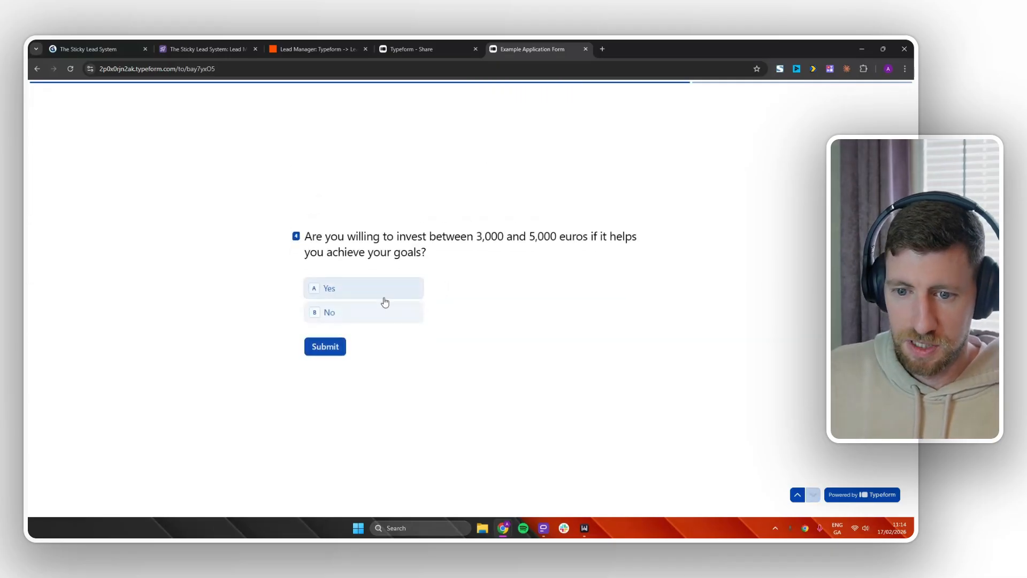
click(375, 313)
click(327, 350)
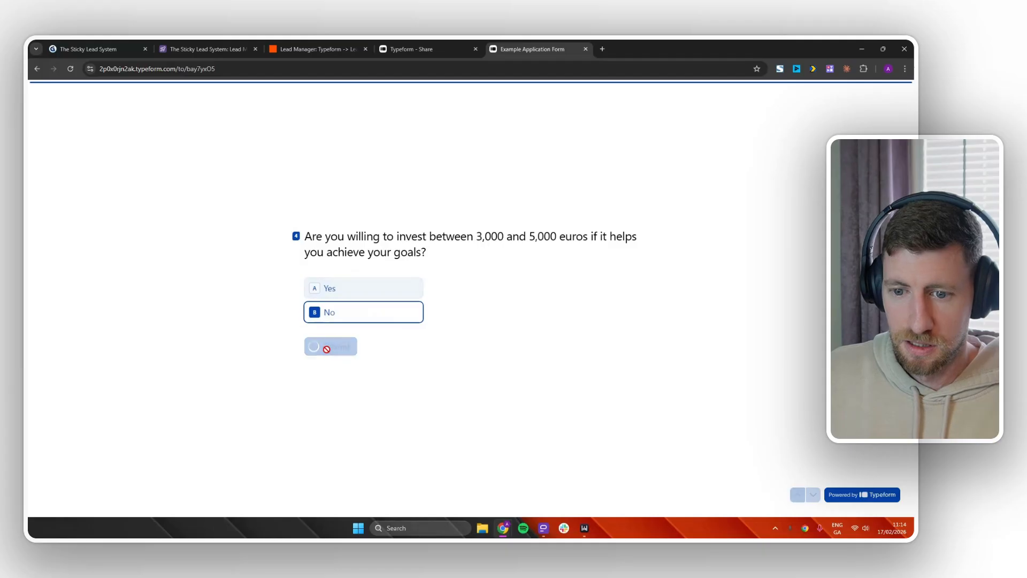
click(312, 45)
Scroll the Airtable board to the test lead card under Application Completed, now qualified No.
click(207, 49)
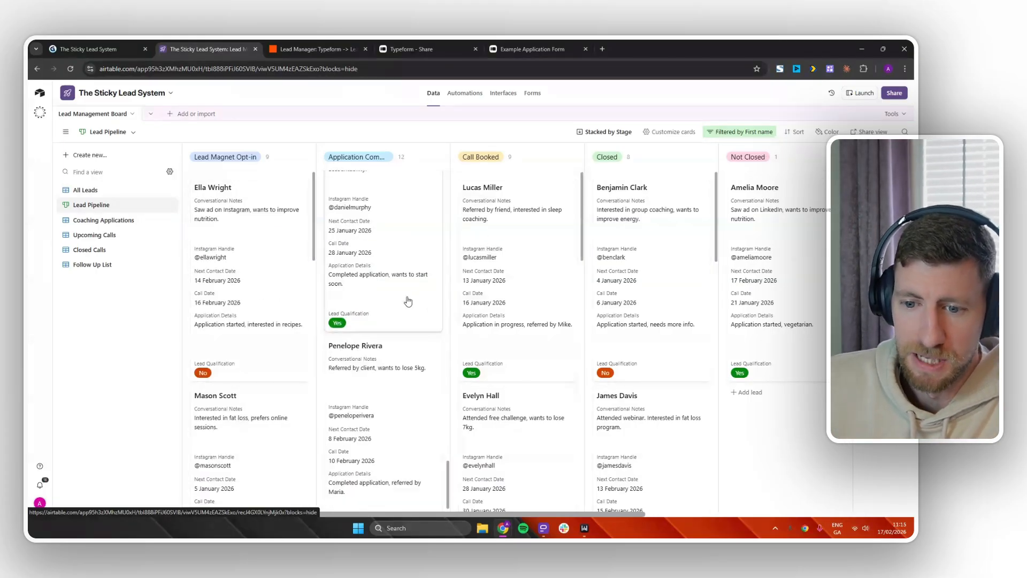
scroll(406, 307, up, 5)
scroll(401, 380, up, 10)
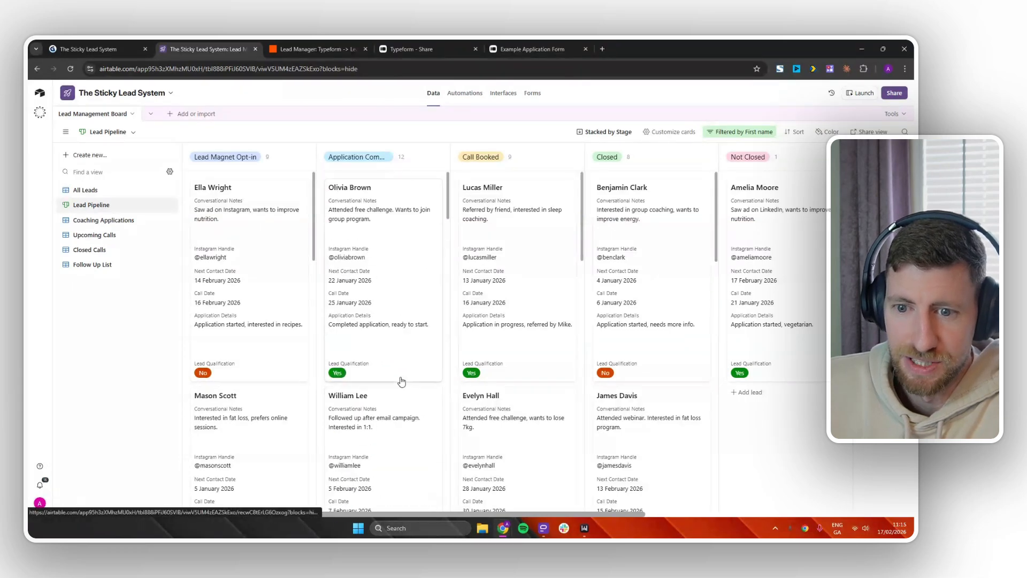
scroll(413, 297, down, 15)
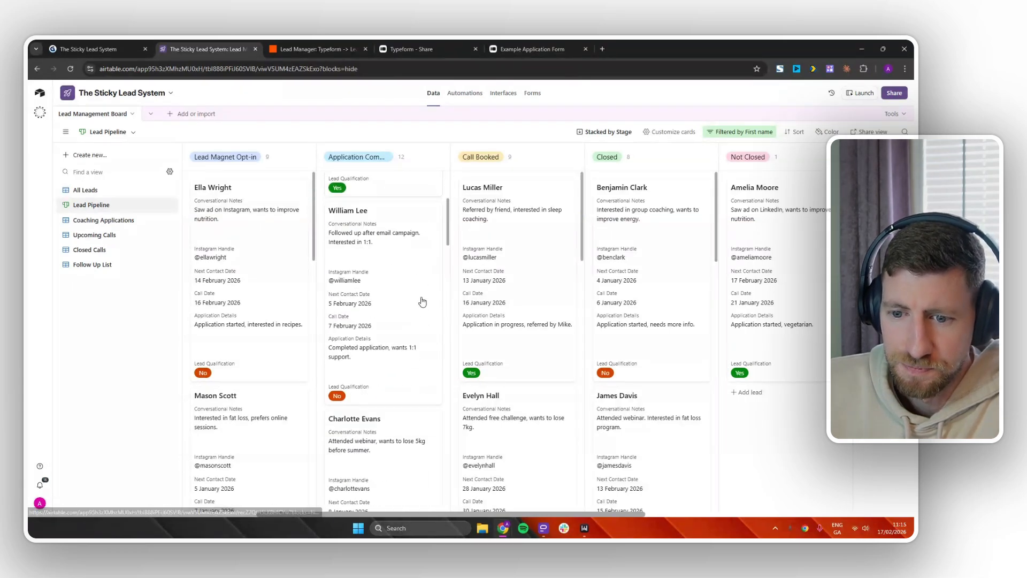
scroll(433, 310, down, 5)
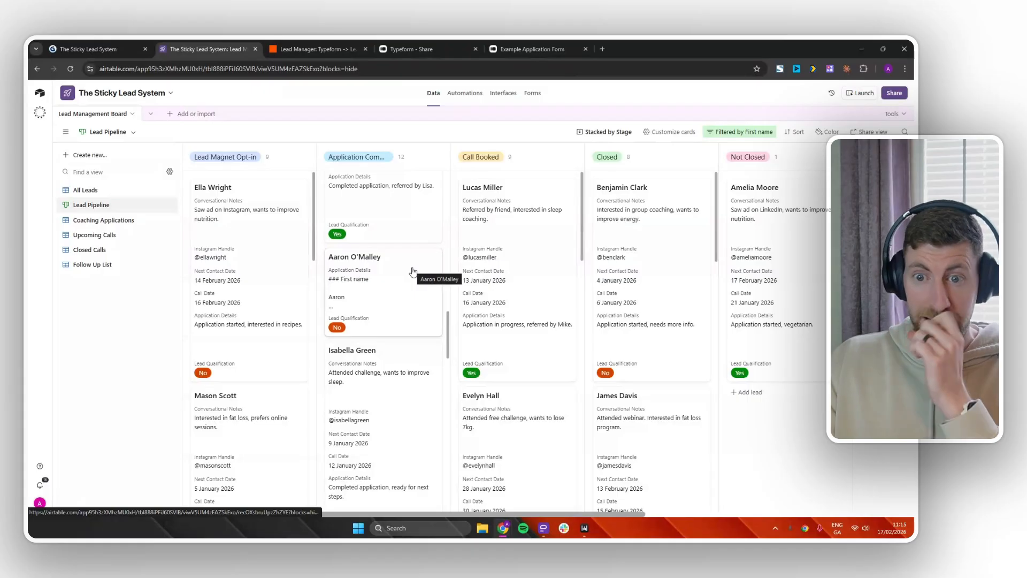
Duplicate the published Lead Manager: Typeform → Lead Tracker Zap from its title menu.
click(330, 48)
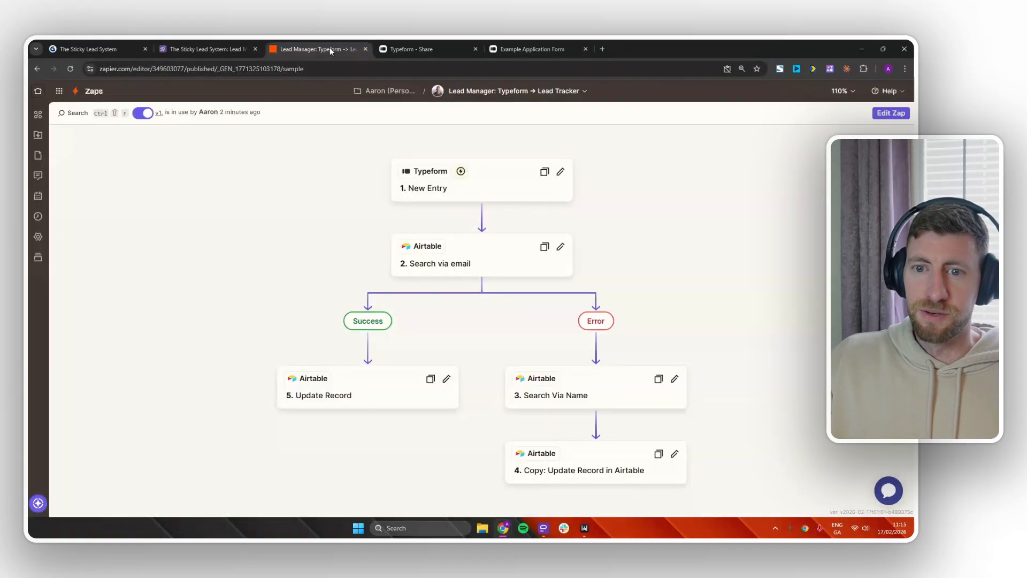
click(585, 94)
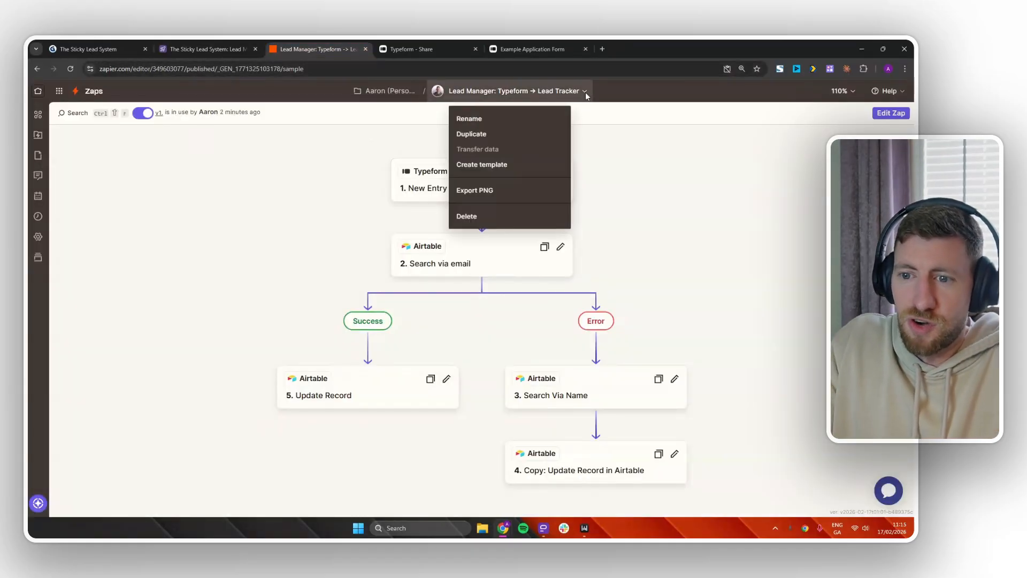
click(478, 133)
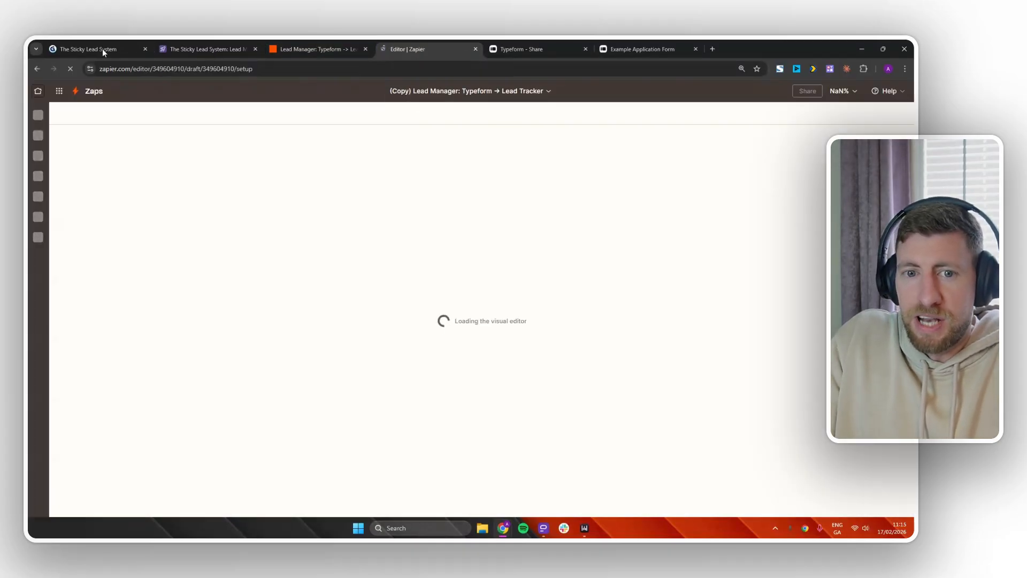
click(88, 49)
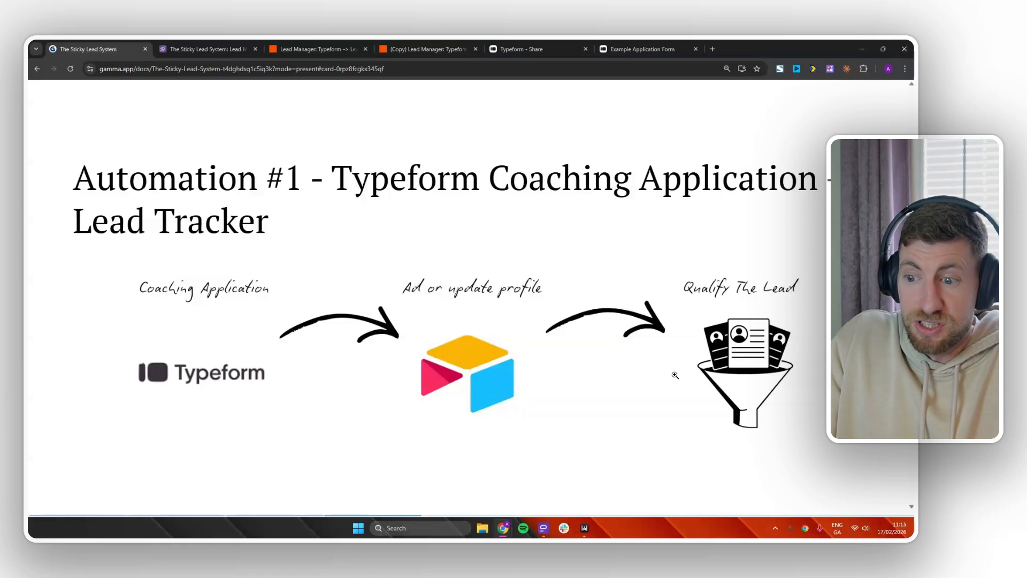
Advance to the Automation #2 - Call Booked → Lead Tracker slide, then bring up the copied Zap.
click(470, 353)
click(471, 353)
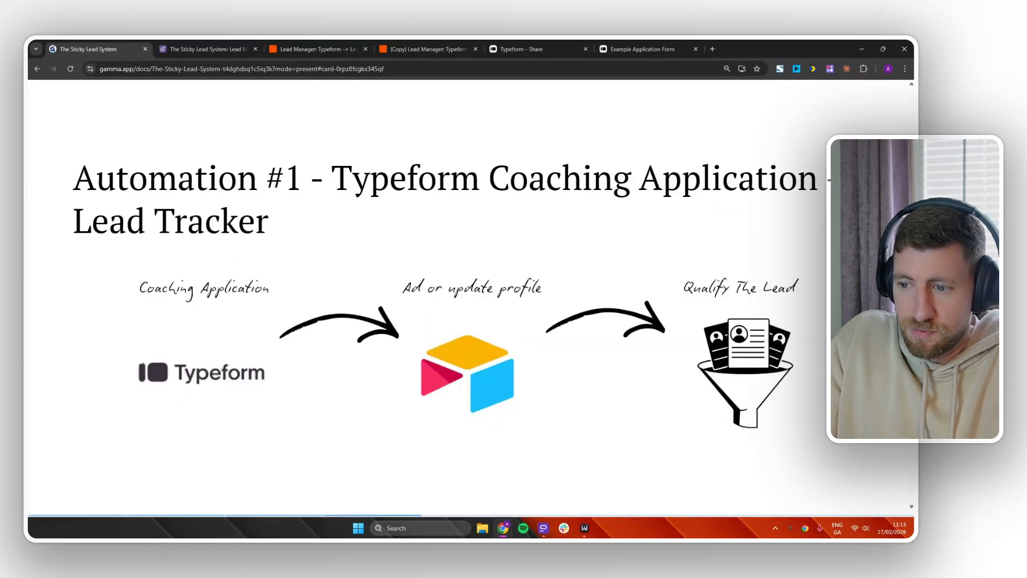
key(Right)
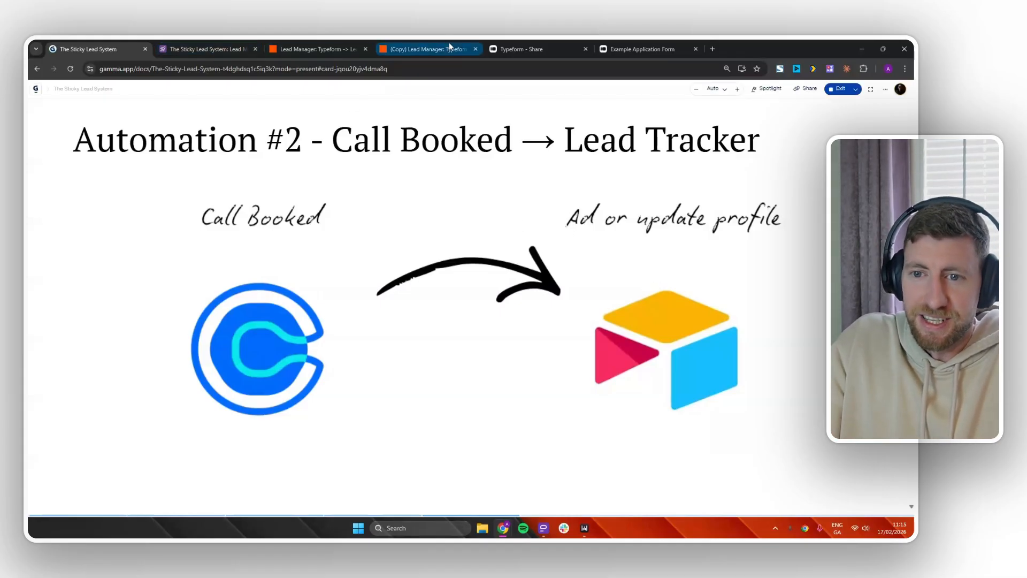
click(425, 48)
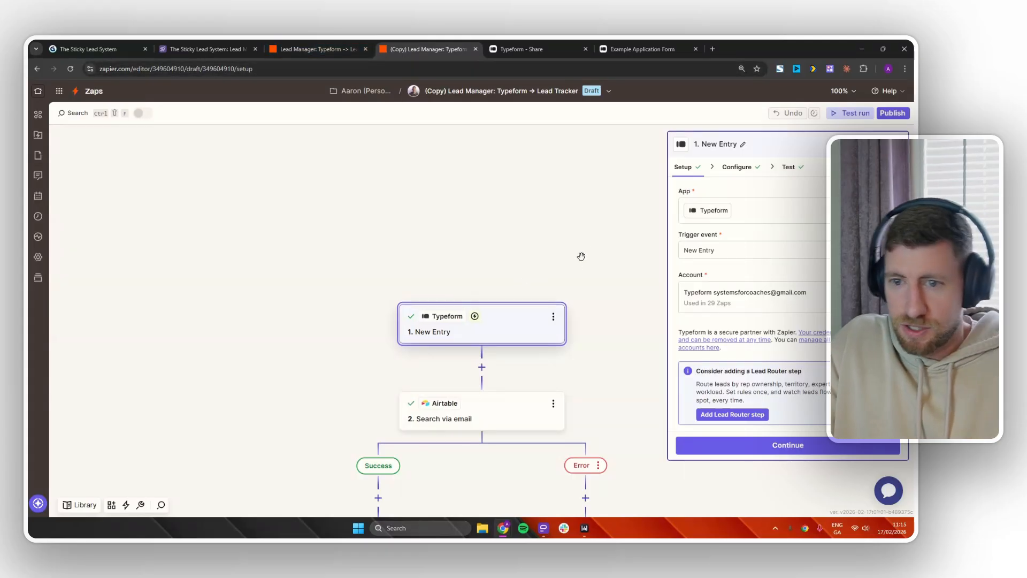
Bring the copied Zap's trigger step into view and open its app and event setup.
drag(583, 255, 518, 241)
scroll(615, 298, down, 2)
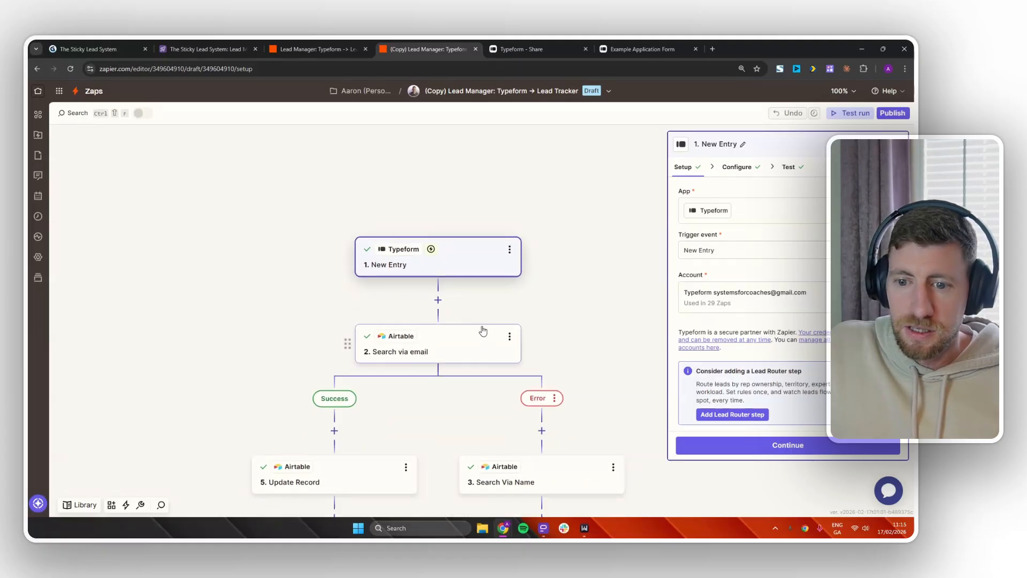
click(471, 252)
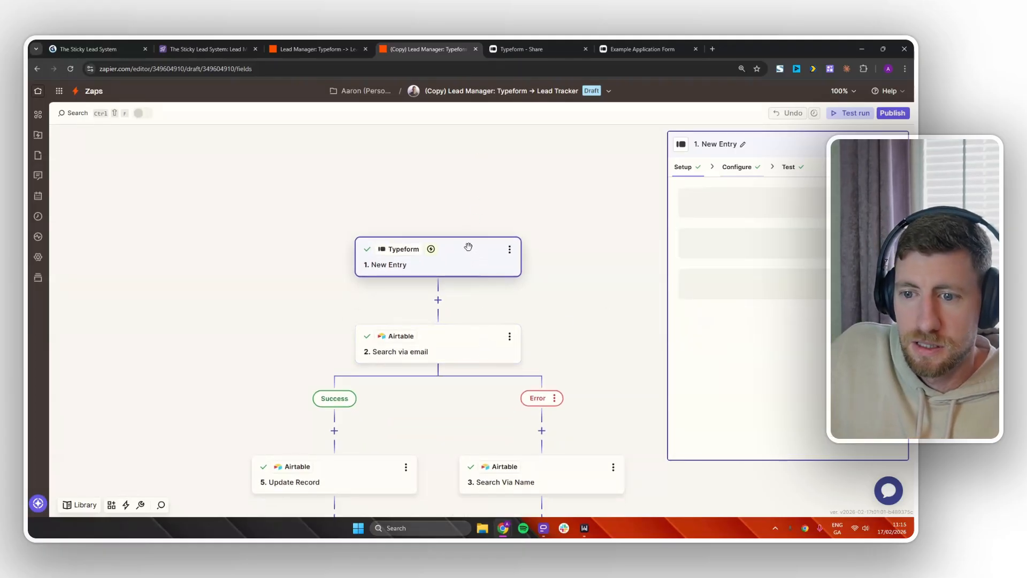
click(681, 172)
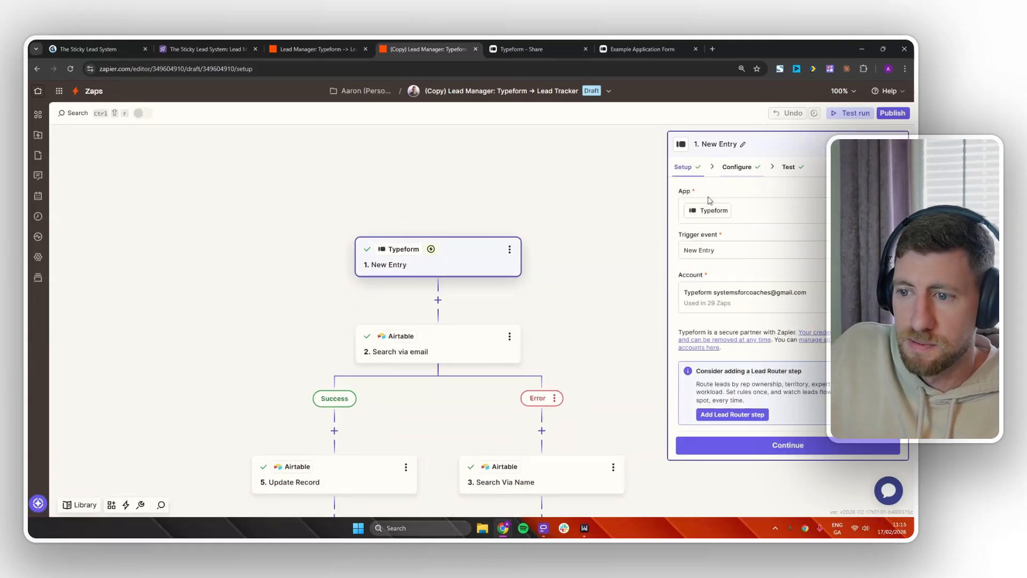
Rename the copy to 'Lead Manager: Call Booked → Lead Tracker', dropping the (Copy) prefix.
click(559, 96)
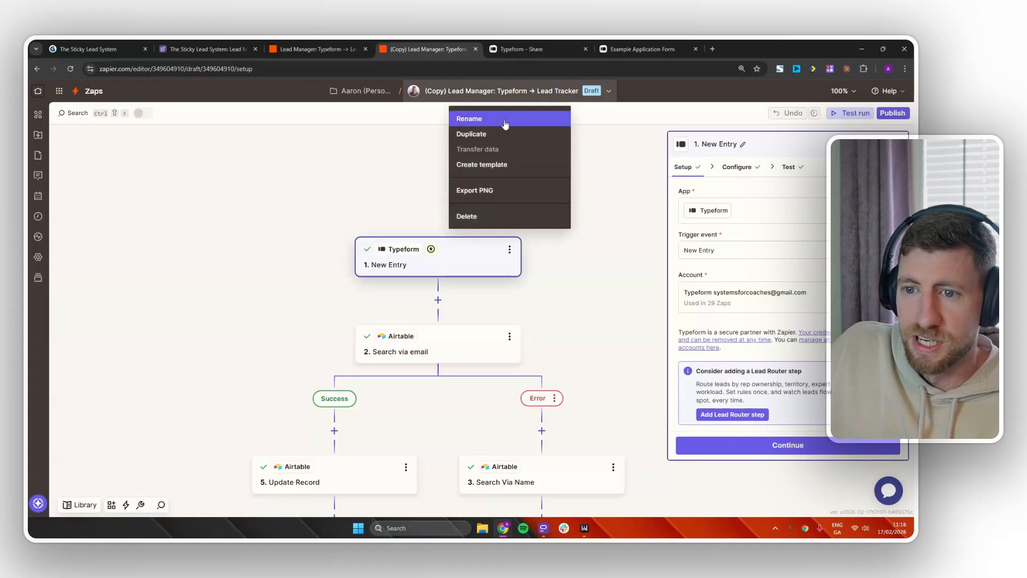
click(480, 113)
click(479, 91)
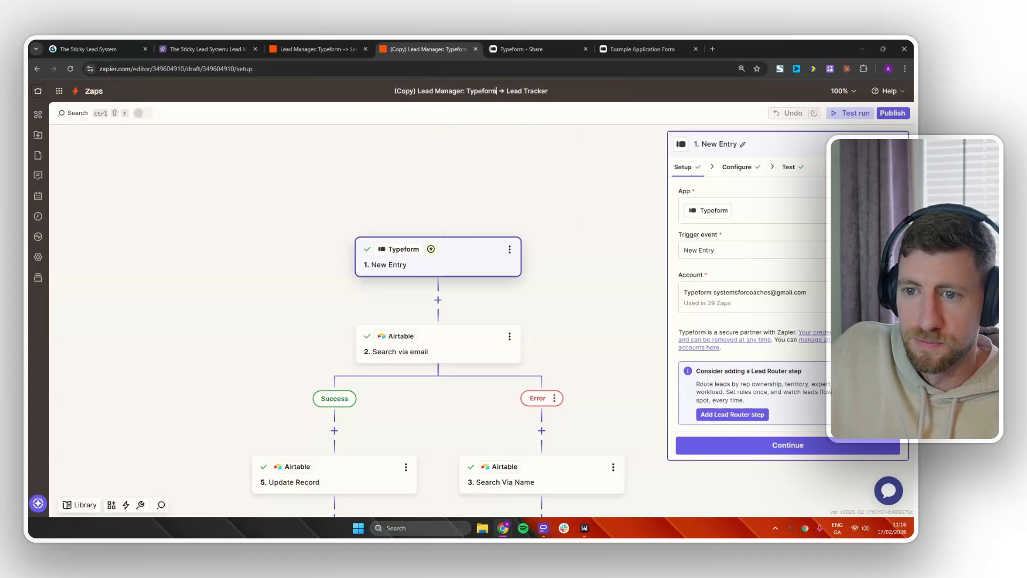
text(Call Booke)
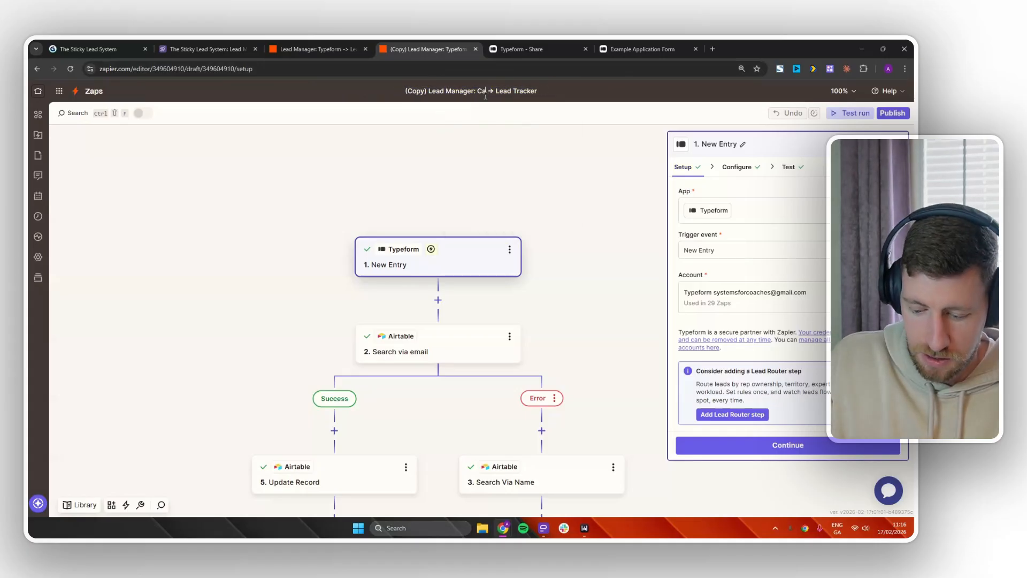
text(d)
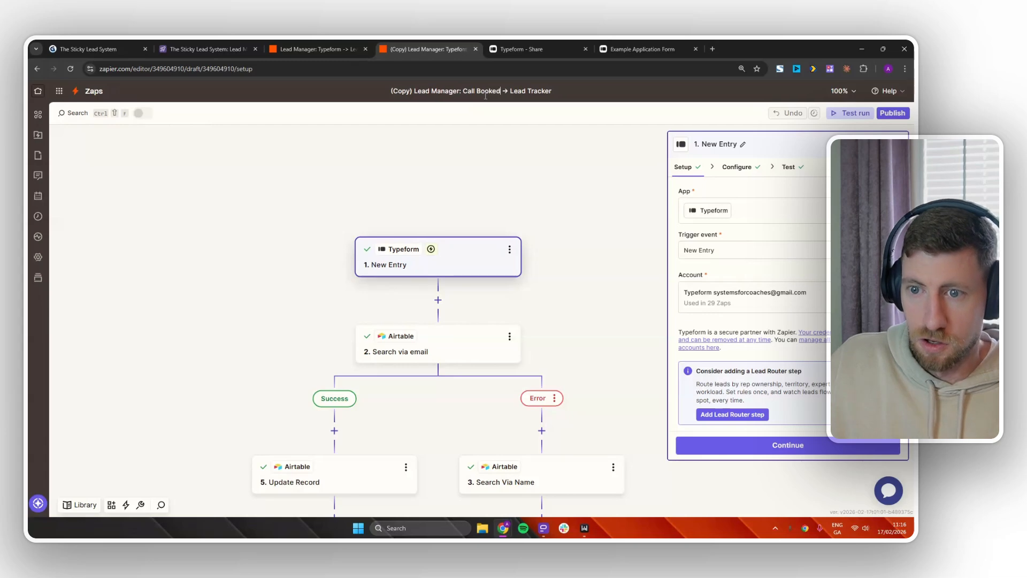
drag(416, 91, 391, 93)
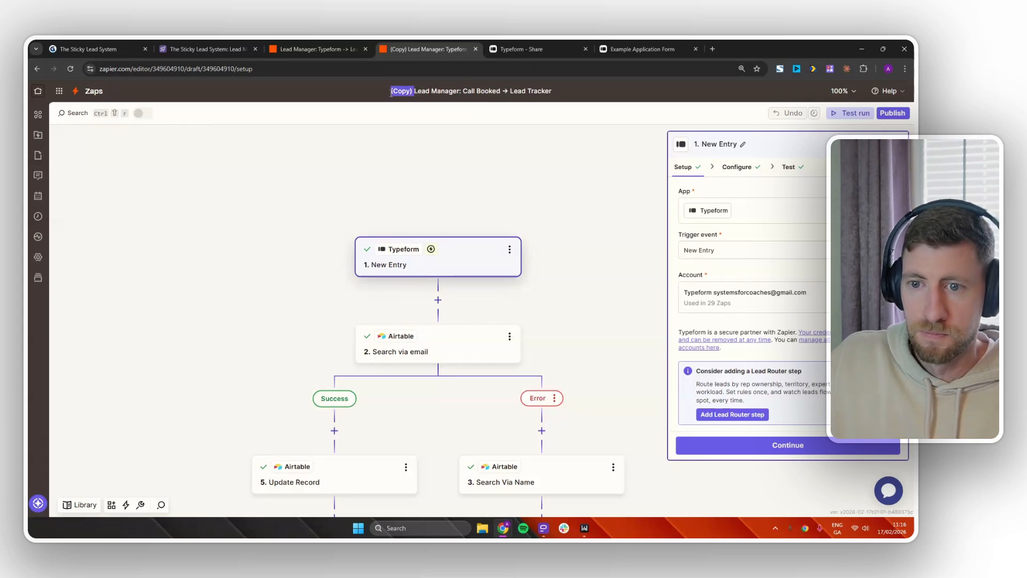
key(BackSpace)
click(586, 157)
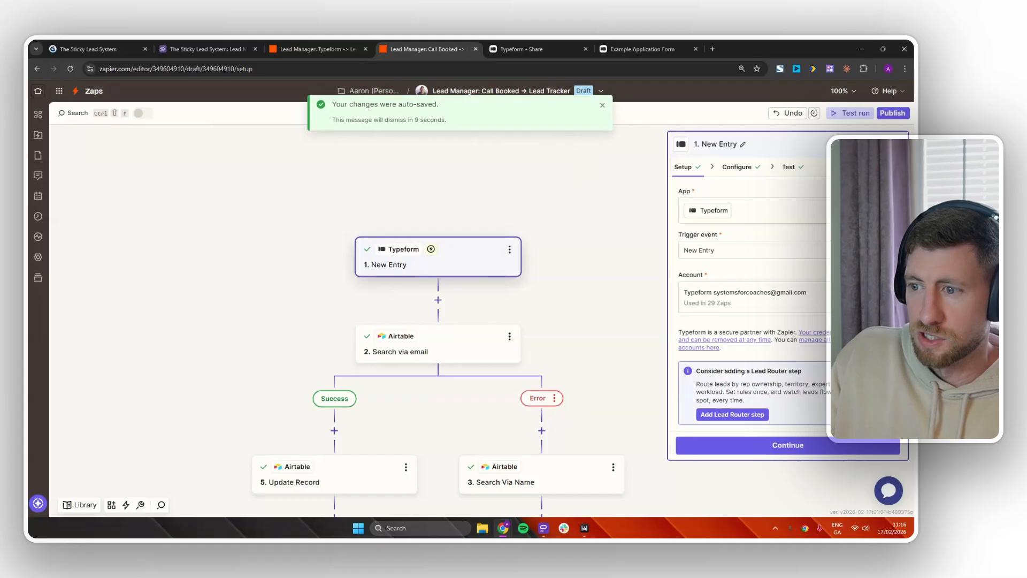
click(877, 210)
Change the trigger app to Calendly with the Invitee Created event.
text(calend)
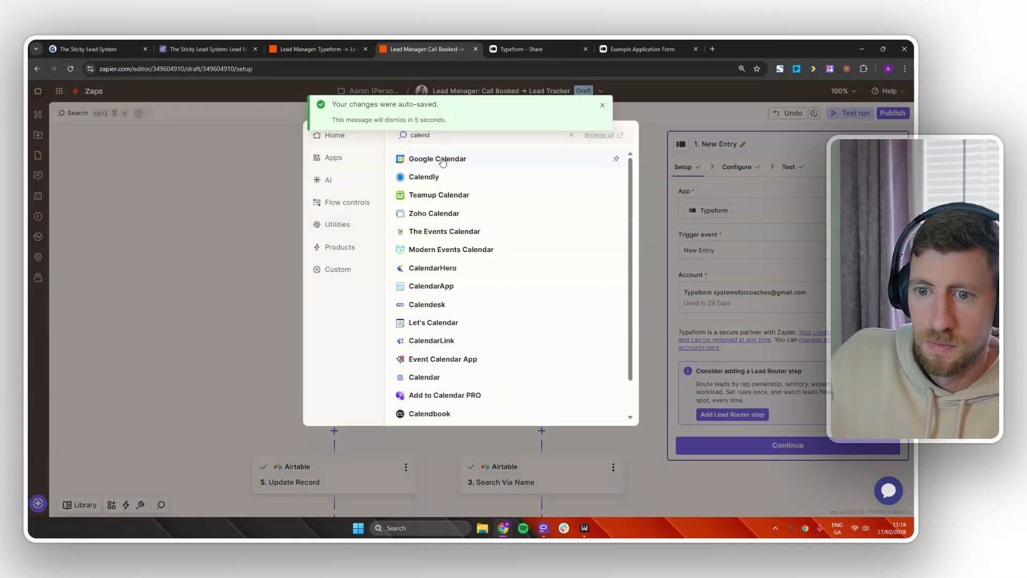
click(432, 182)
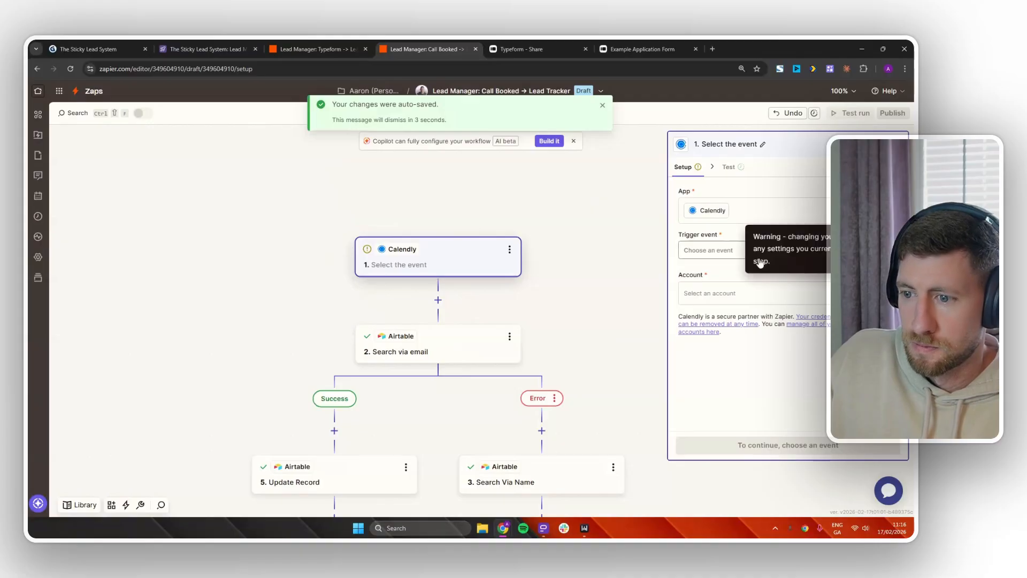
click(723, 251)
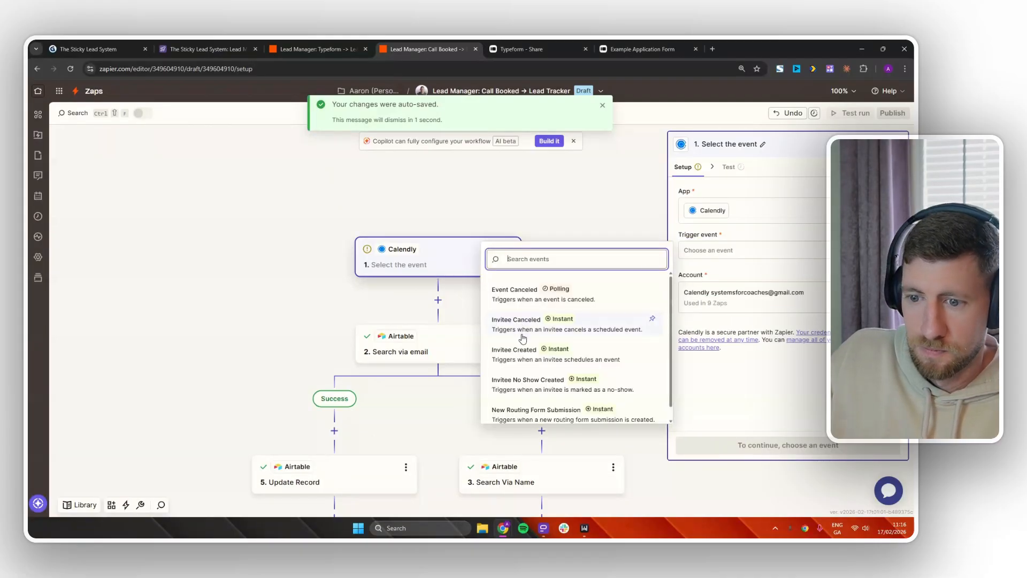
click(523, 352)
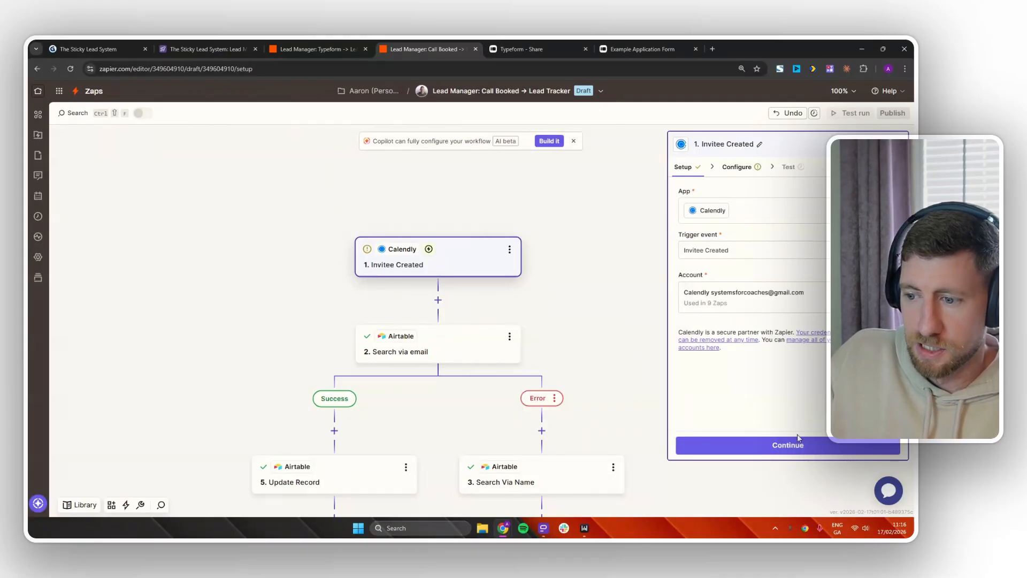
click(798, 447)
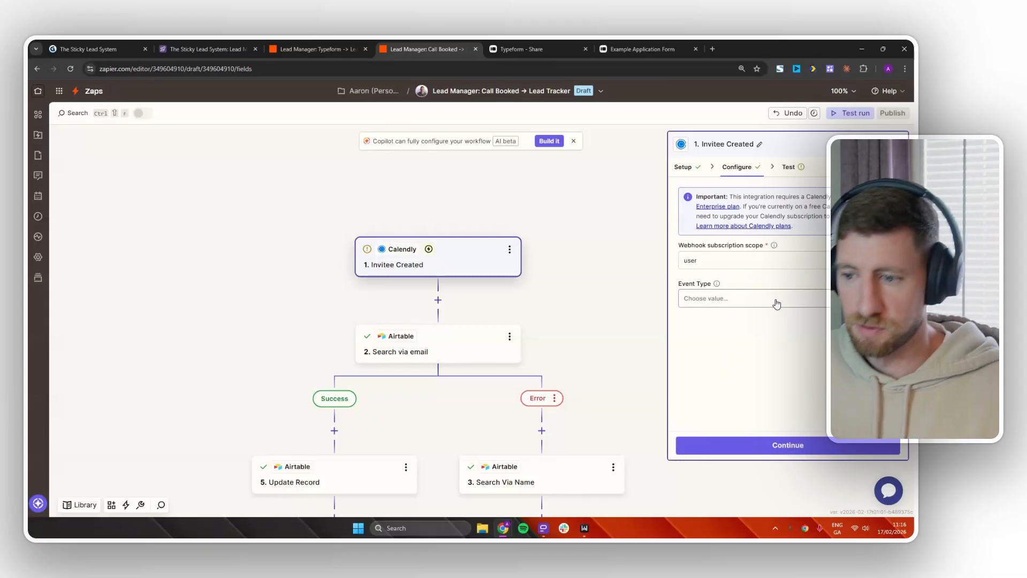
Leave Event Type unset and test the Calendly trigger, retrieving sample Invitee A.
click(730, 298)
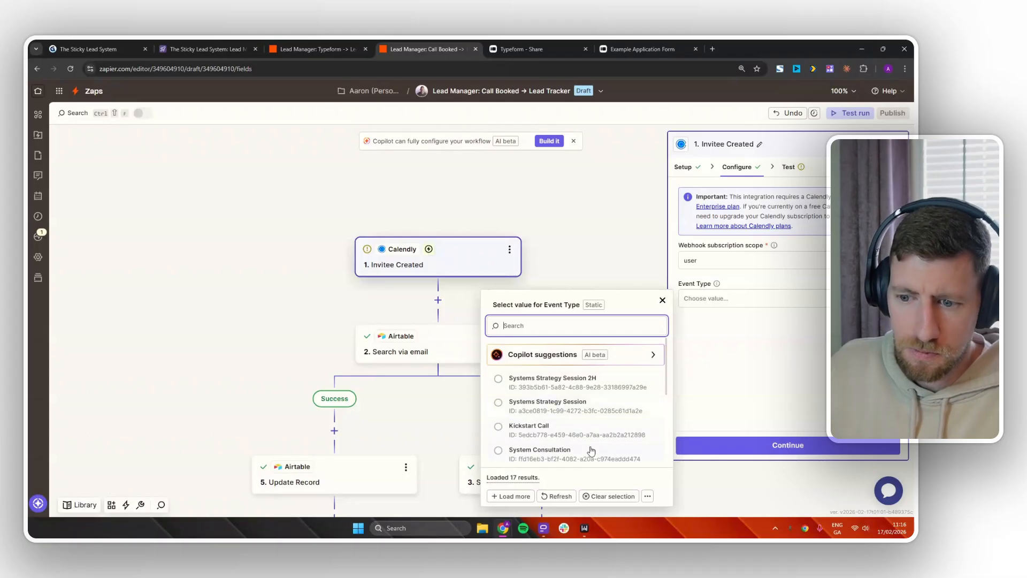
scroll(564, 449, down, 1)
scroll(567, 438, down, 5)
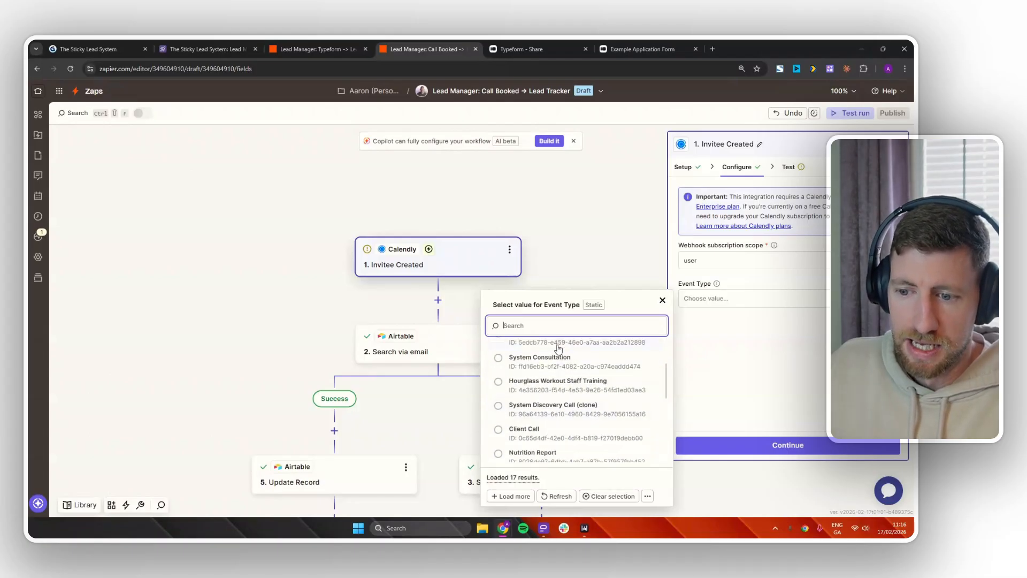
scroll(562, 425, up, 6)
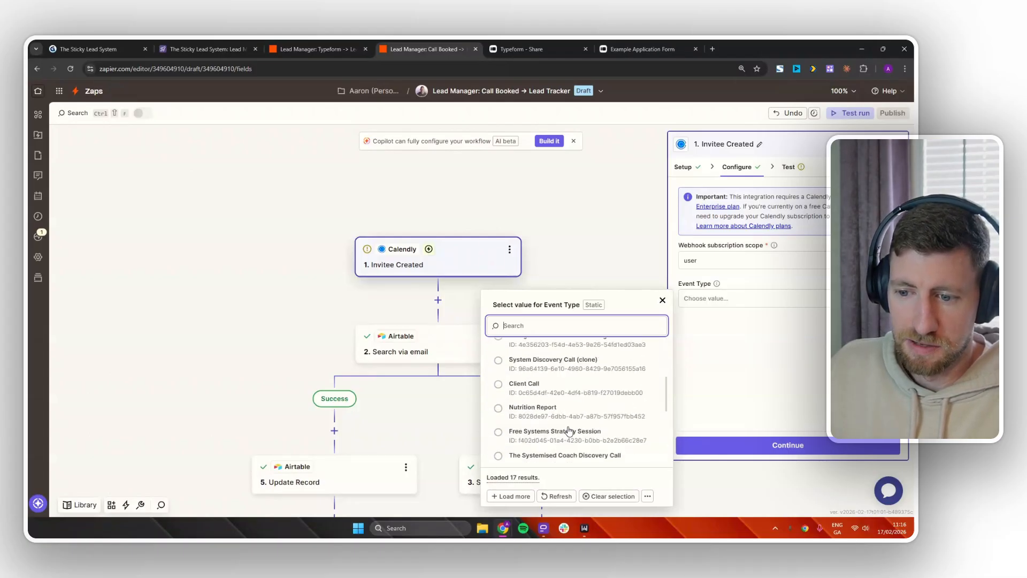
click(765, 356)
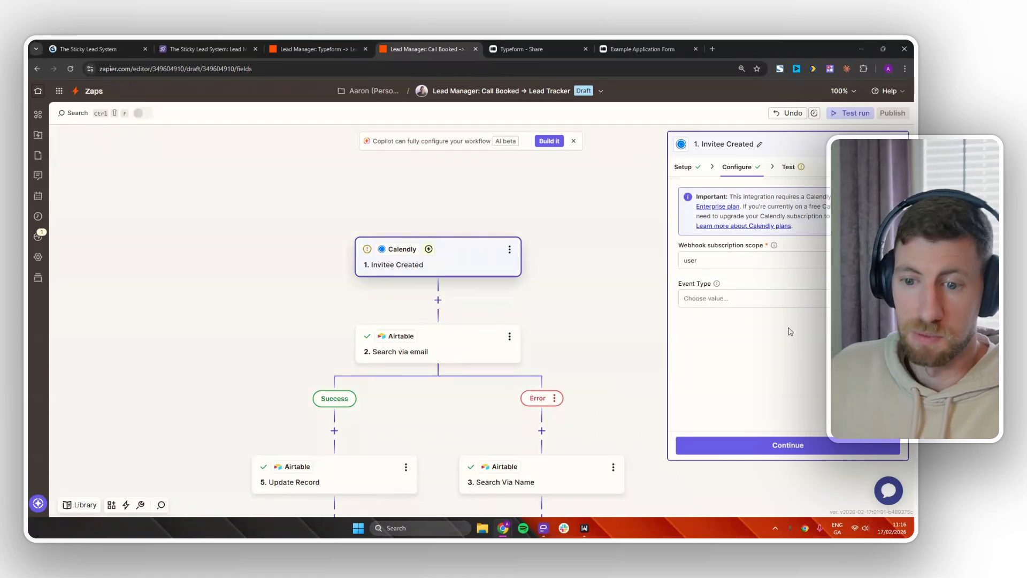
click(792, 448)
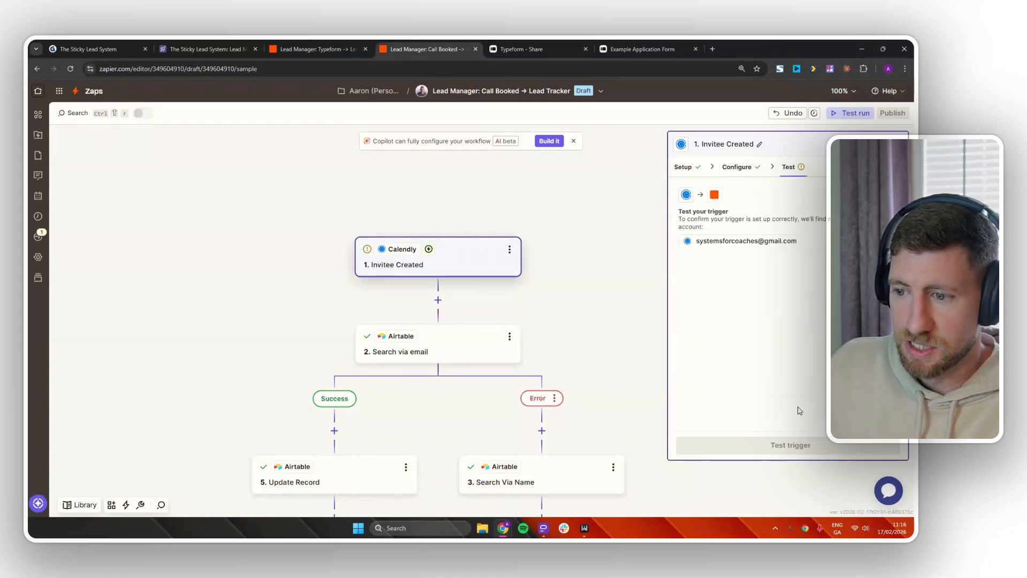
click(794, 446)
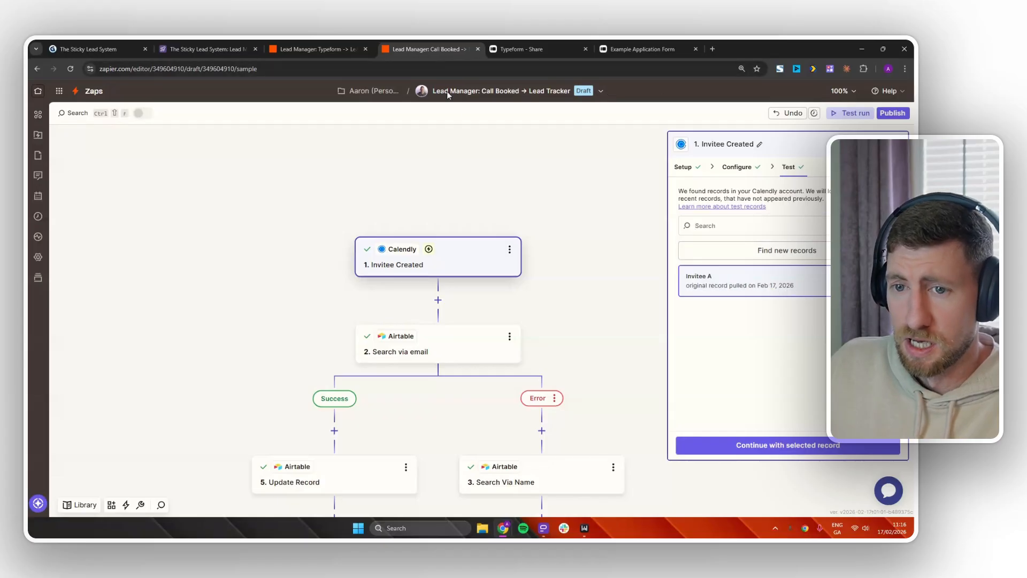
drag(437, 47, 475, 536)
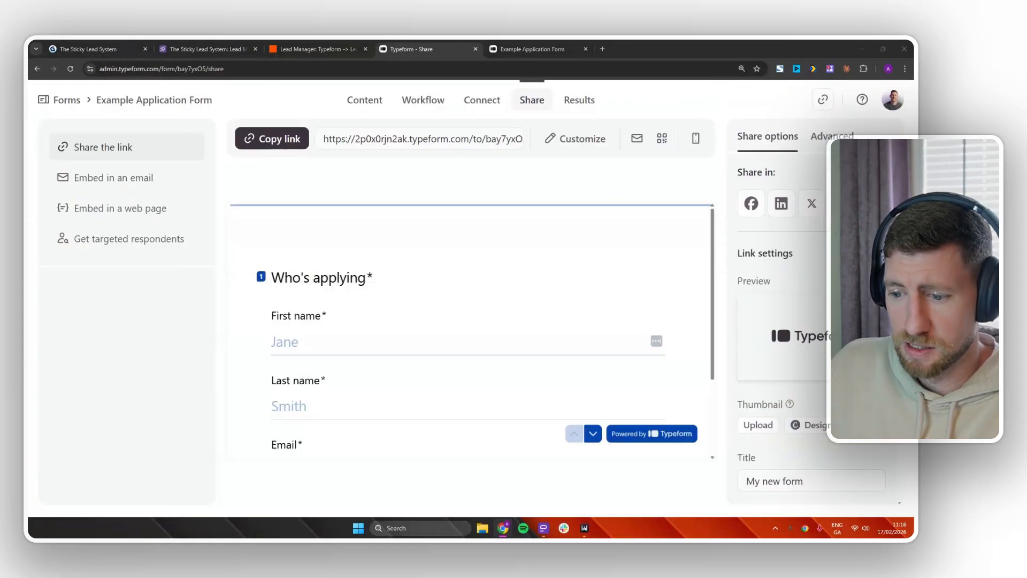
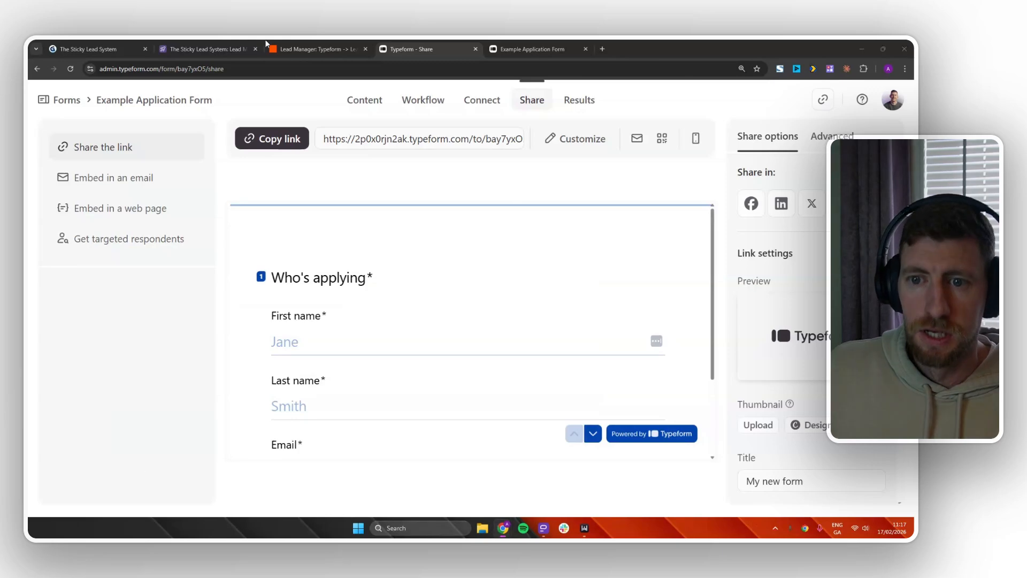
Bring the Call Booked Zap editor forward and preview the Modified Record sample, then close it.
drag(266, 44, 447, 42)
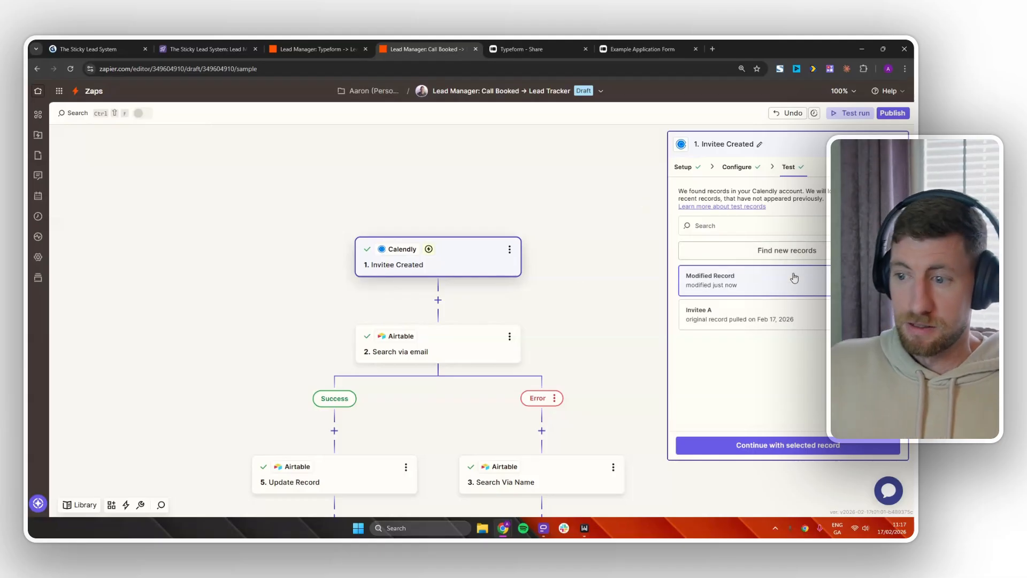
mouse_move(753, 288)
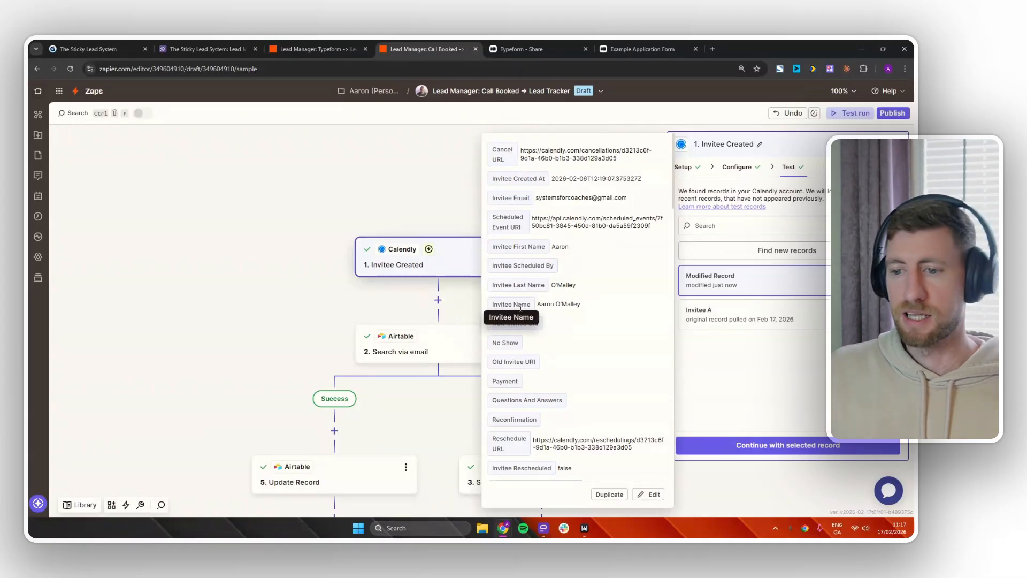
click(763, 375)
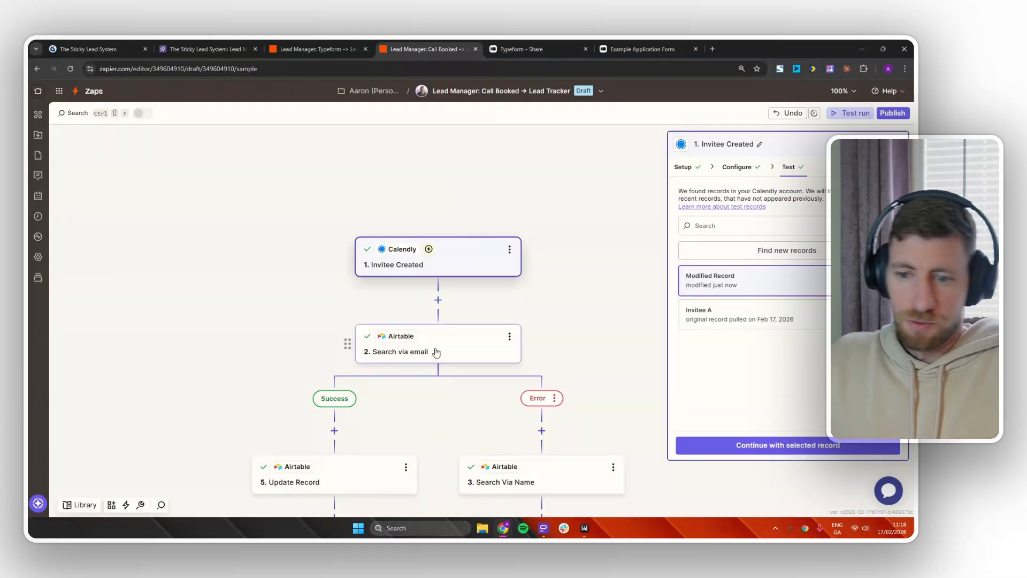
Set the email search's Search Value to the Calendly Invitee Email.
click(791, 449)
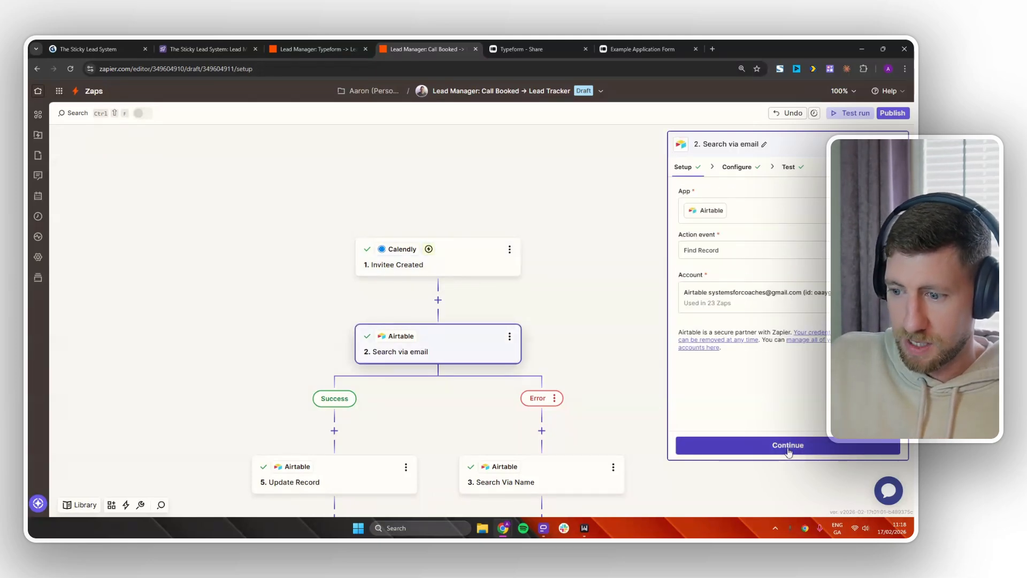
click(787, 449)
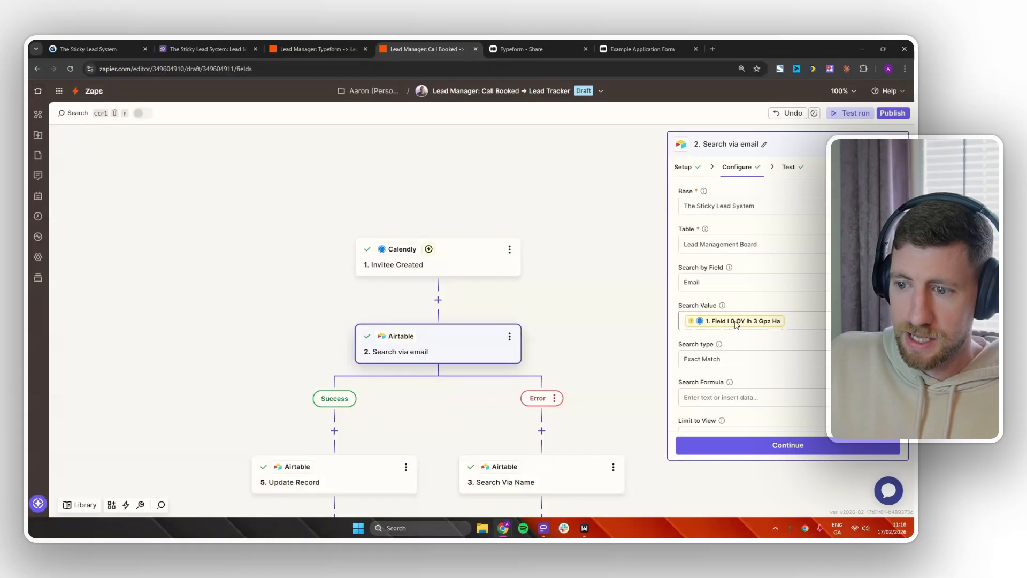
click(741, 323)
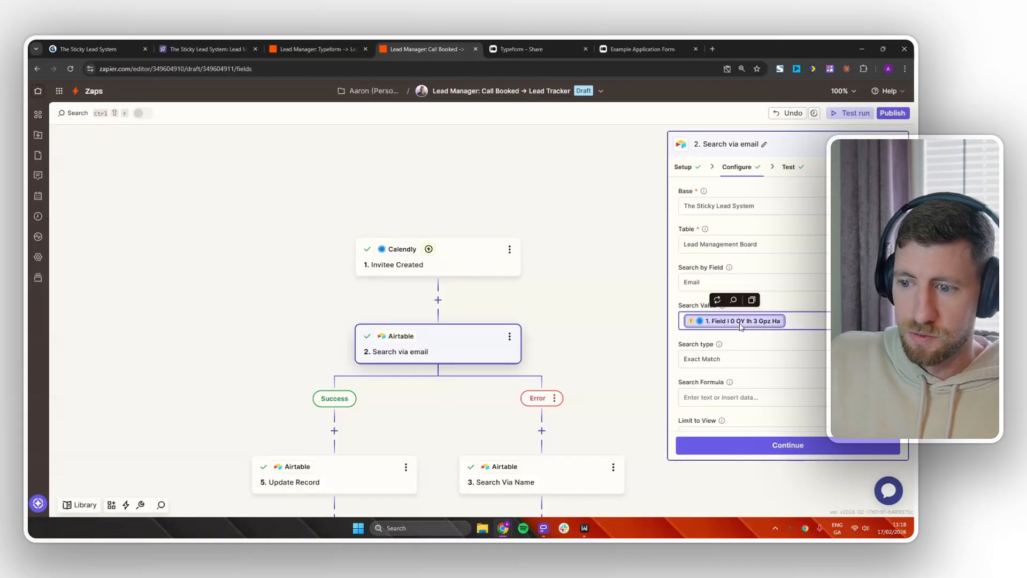
click(718, 300)
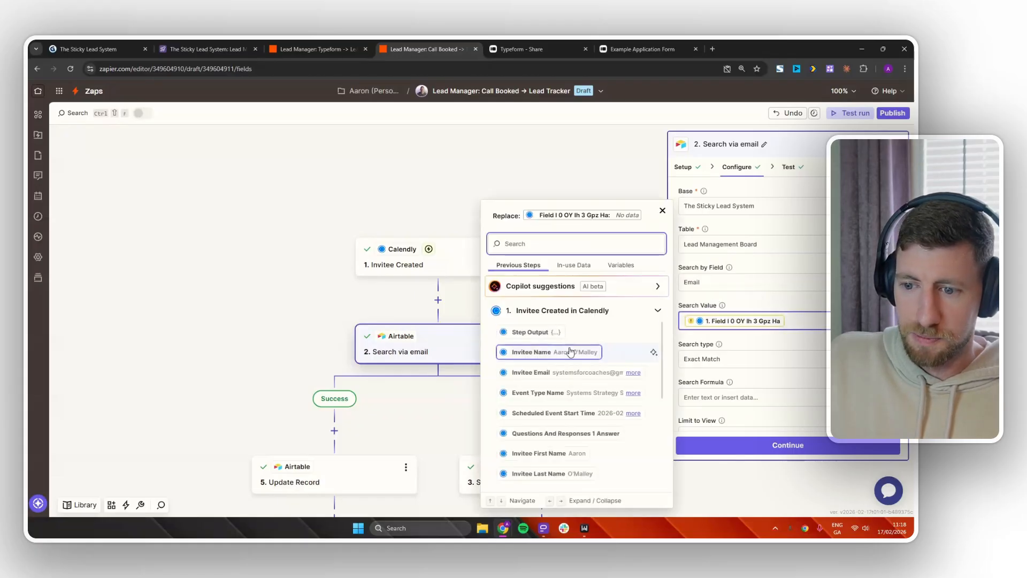
click(577, 373)
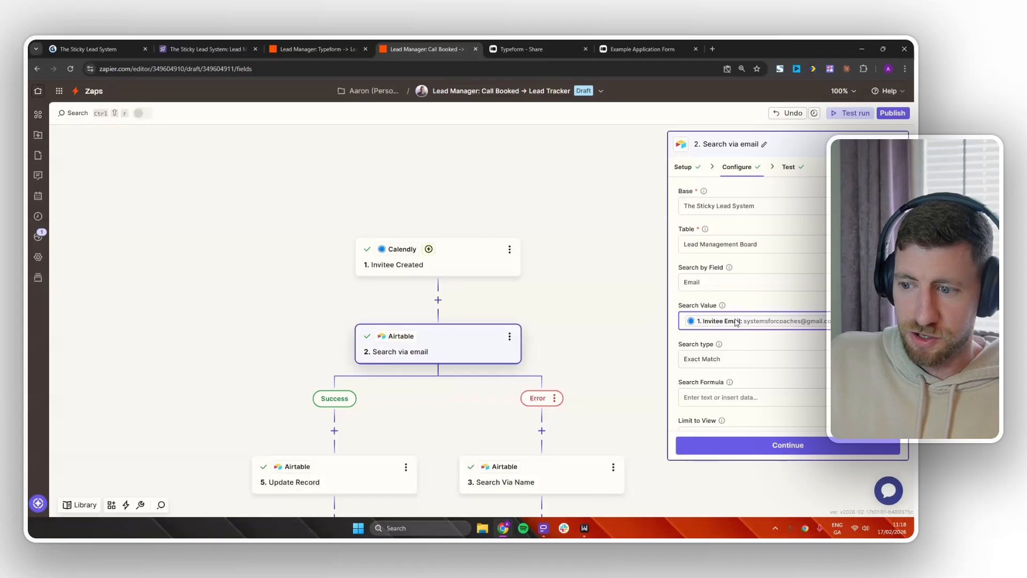
scroll(786, 426, down, 5)
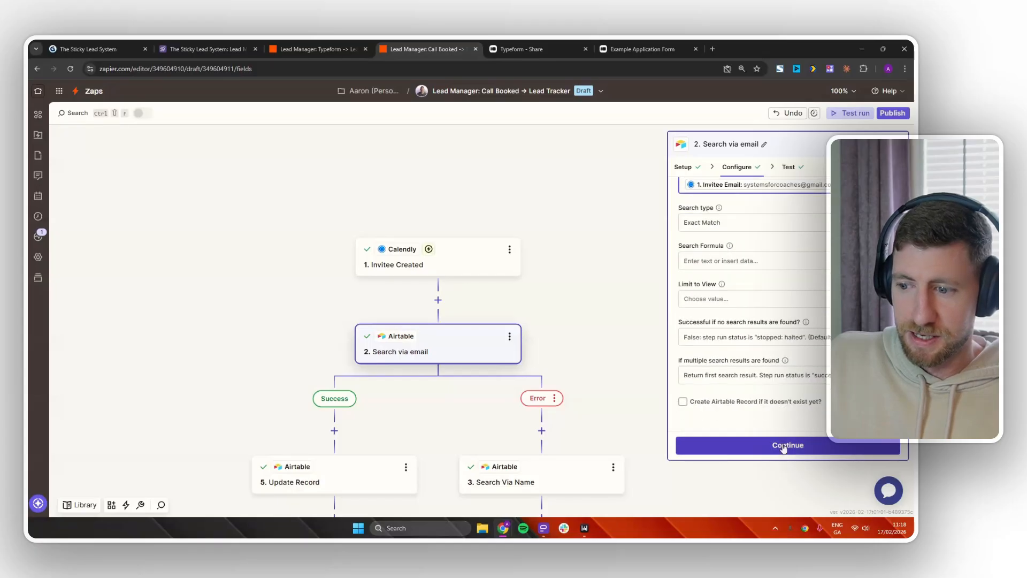
click(786, 443)
Retest the email search and copy the email address it searched for.
click(730, 449)
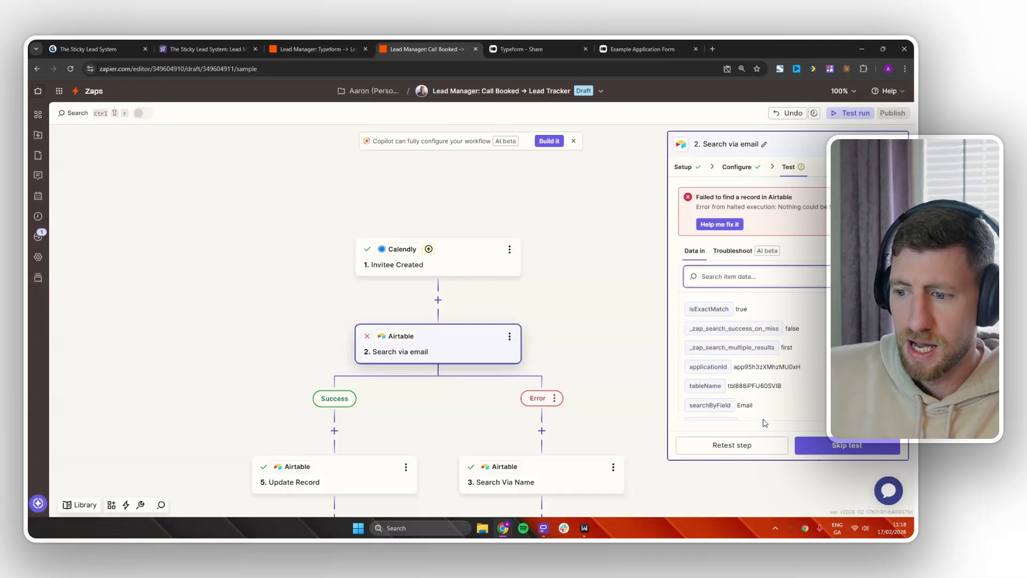
scroll(765, 418, down, 3)
scroll(766, 416, up, 3)
scroll(748, 375, down, 2)
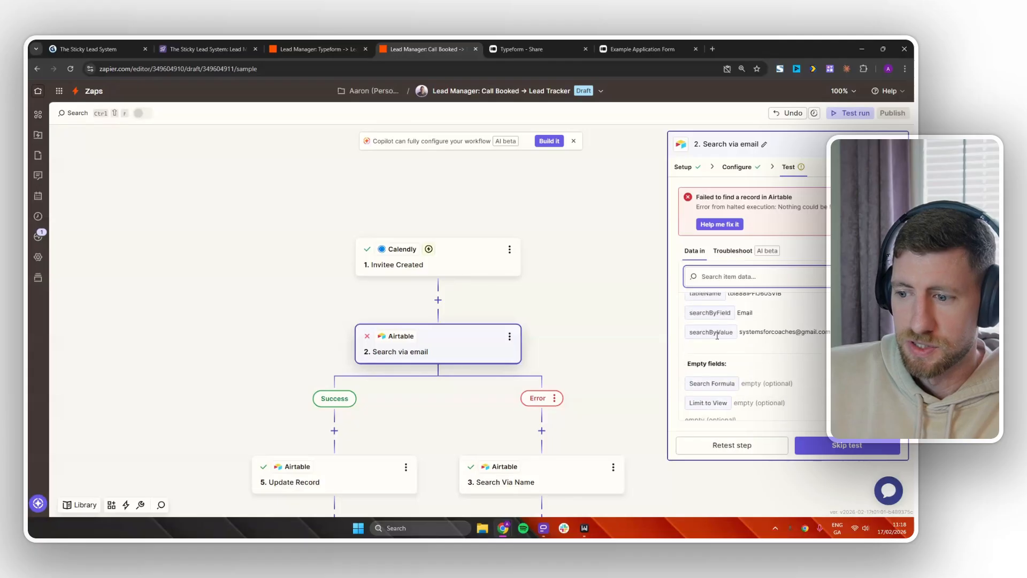
drag(830, 331, 739, 333)
key(ctrl+c)
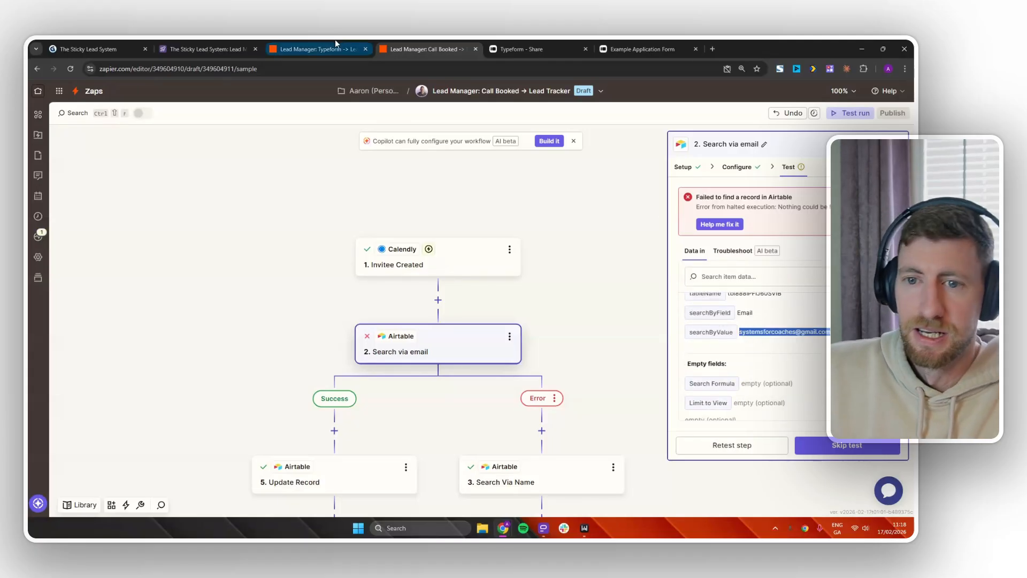
Paste the copied invitee address into the test lead's Email field in Airtable.
click(231, 48)
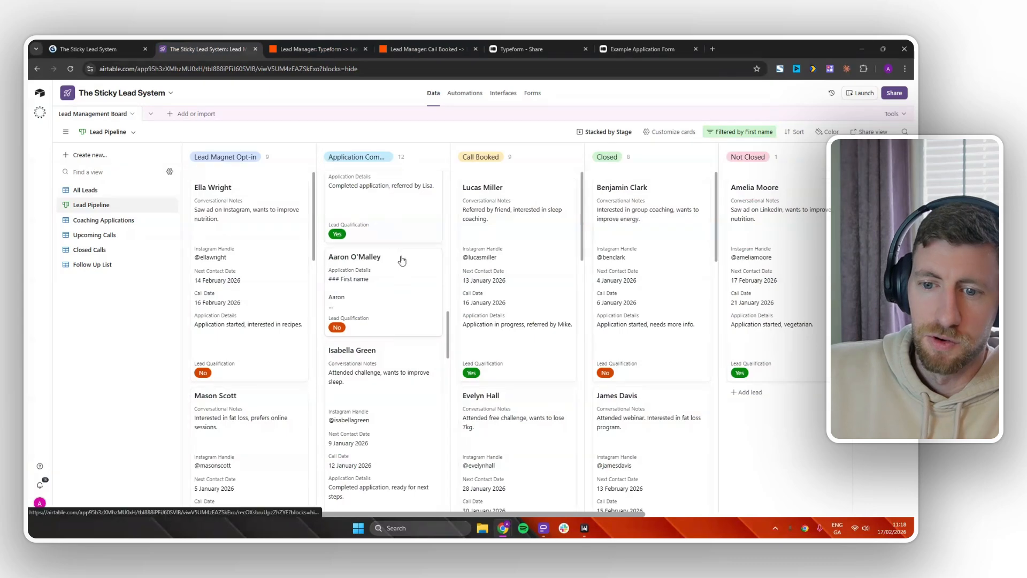
click(385, 214)
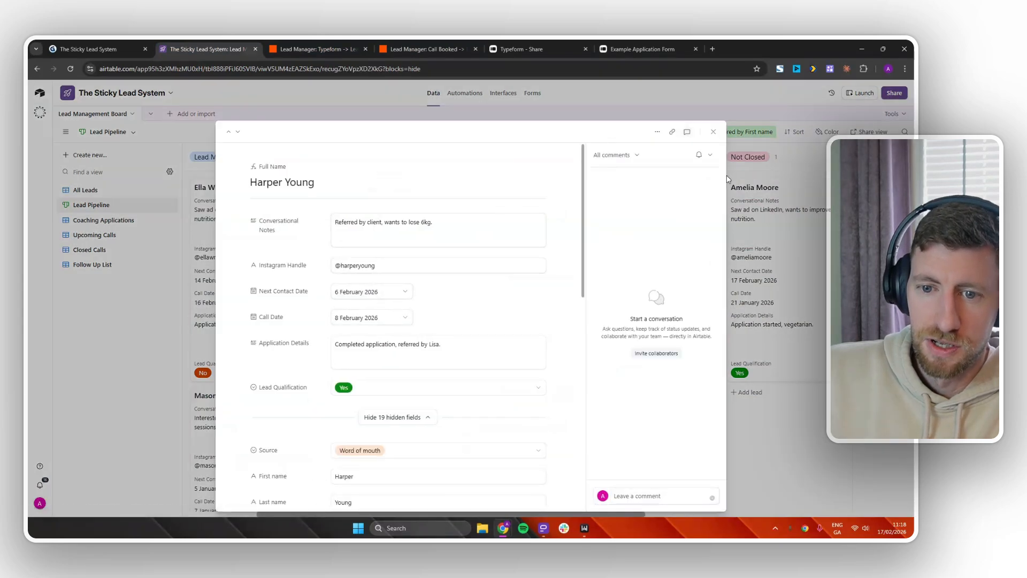
click(713, 132)
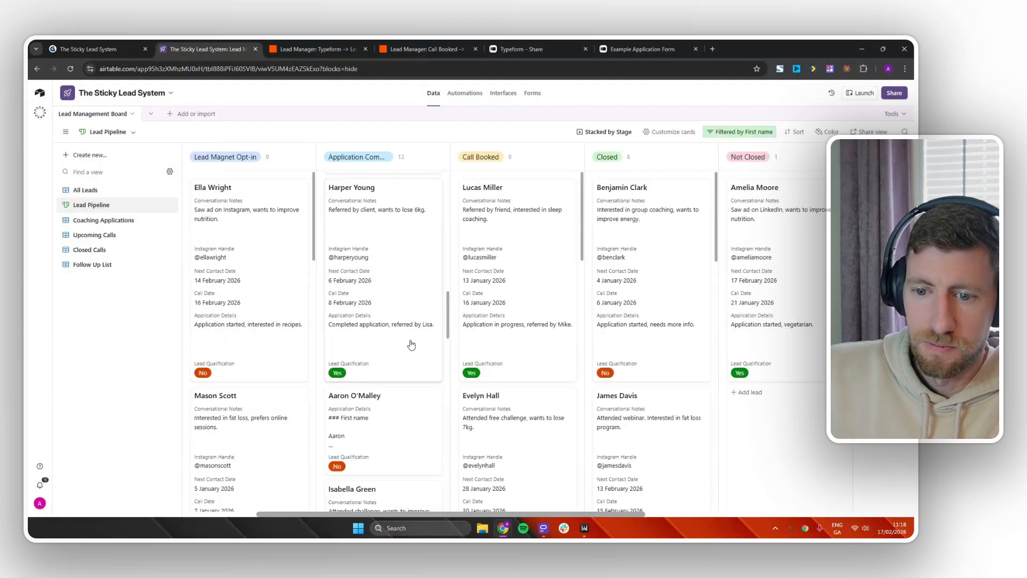
click(389, 419)
scroll(482, 353, down, 10)
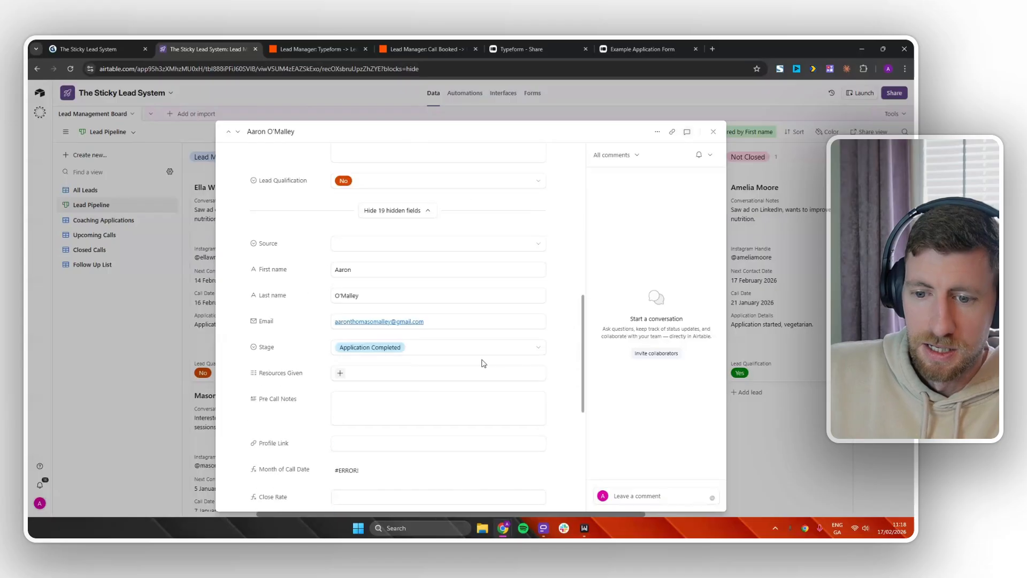
click(438, 324)
drag(438, 325, 312, 328)
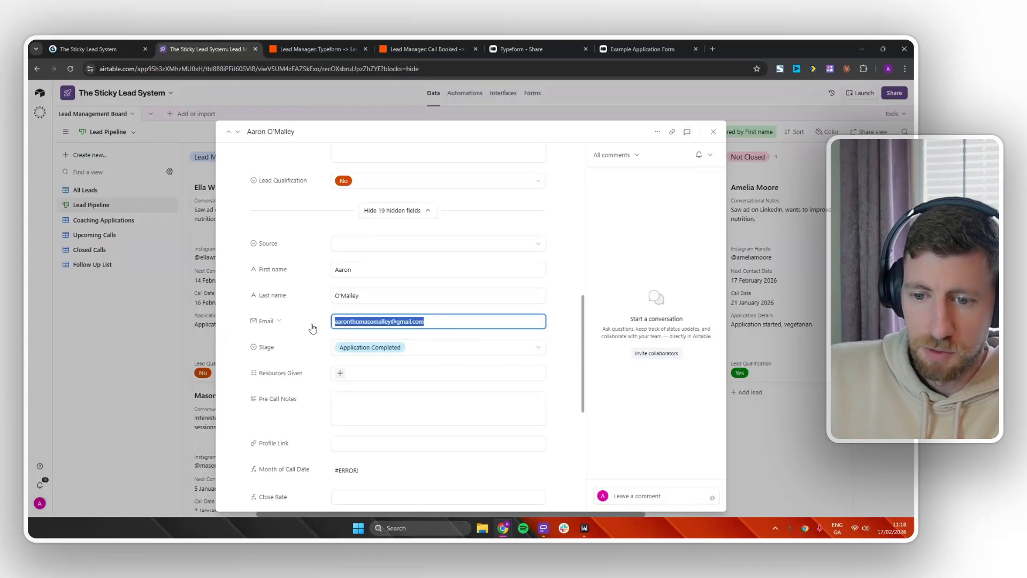
key(ctrl+v)
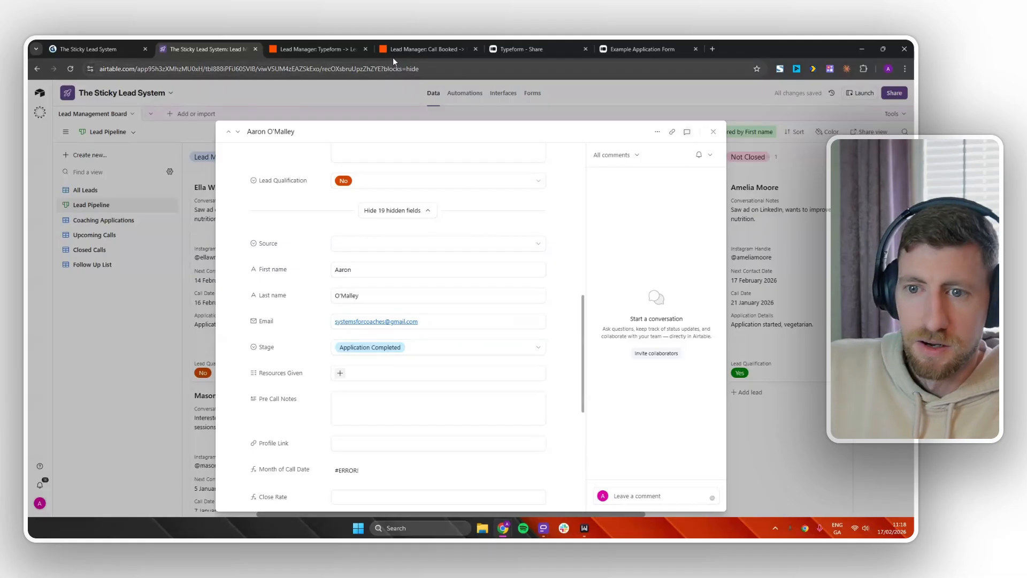
click(416, 48)
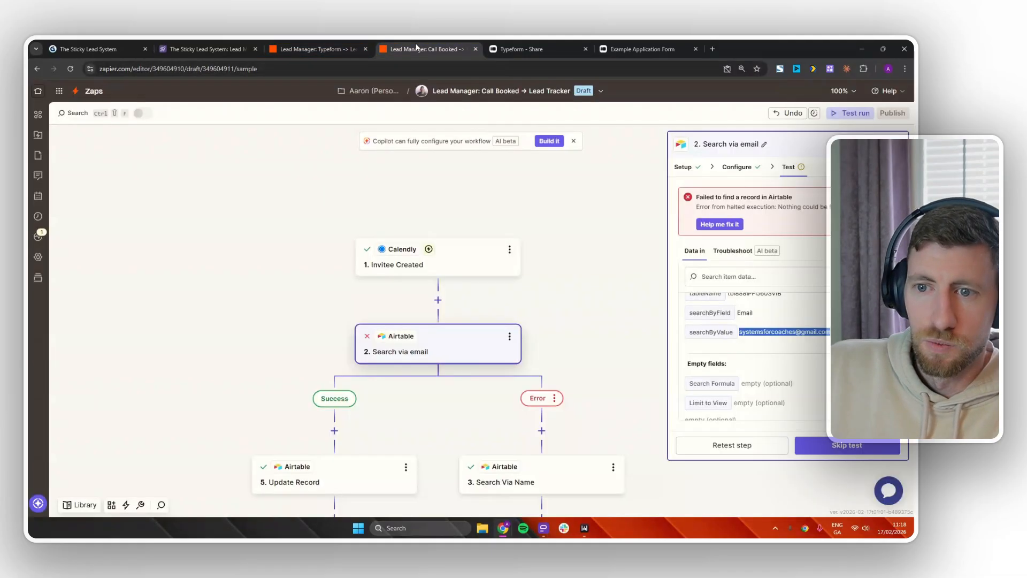
Retest the email search so it now finds the matching lead.
click(745, 444)
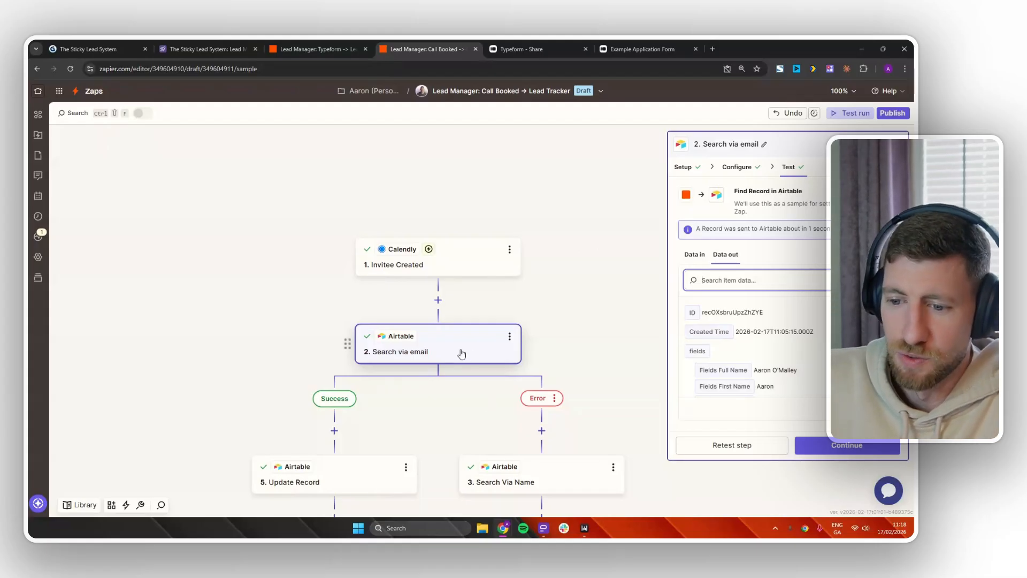
drag(579, 334, 541, 223)
click(515, 357)
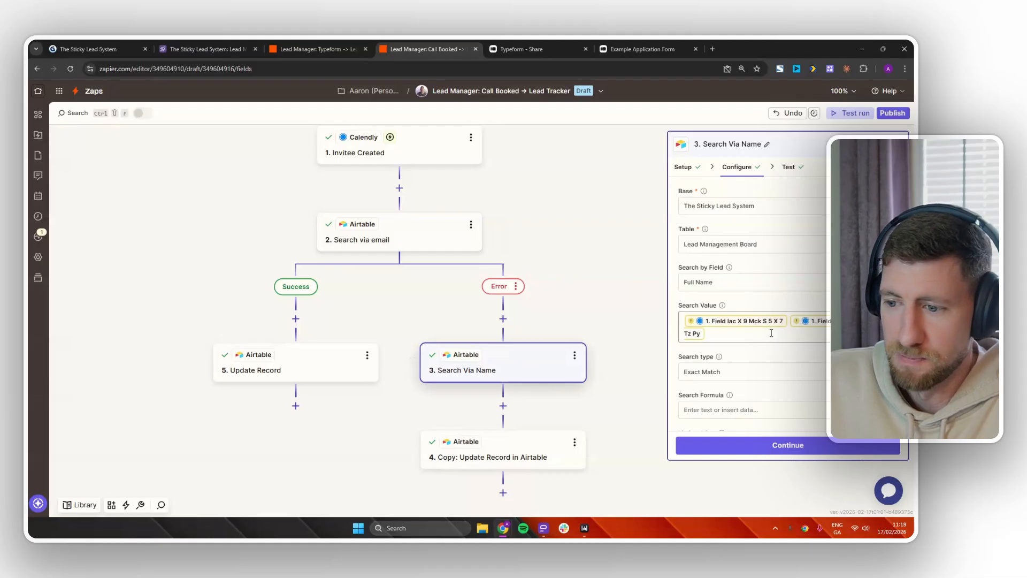
Set Search Via Name's search value to Invitee First Name plus Invitee Last Name, then retest.
click(728, 331)
key(BackSpace)
key(BackSpace)
key(BackSpace)
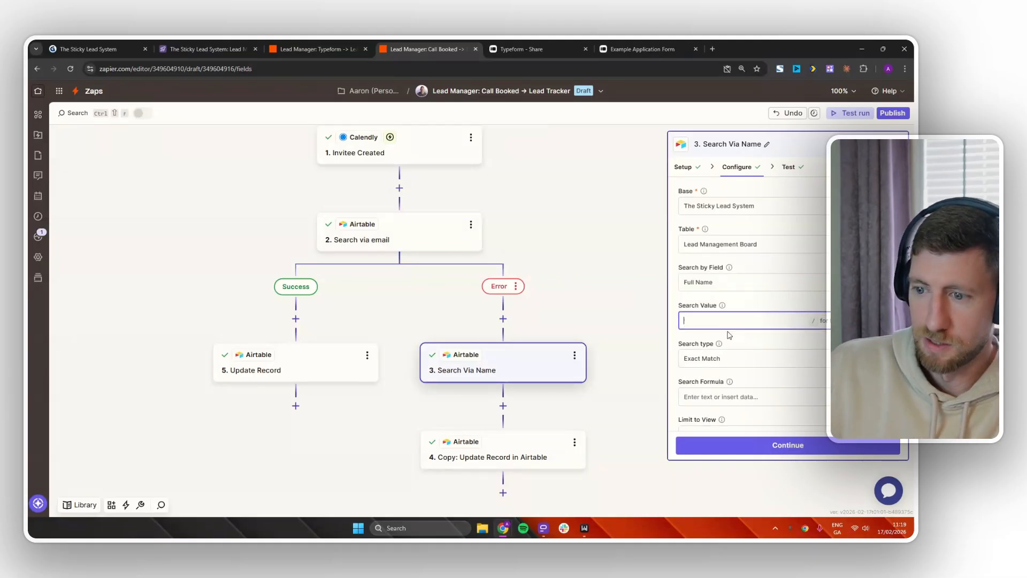
text(/firs)
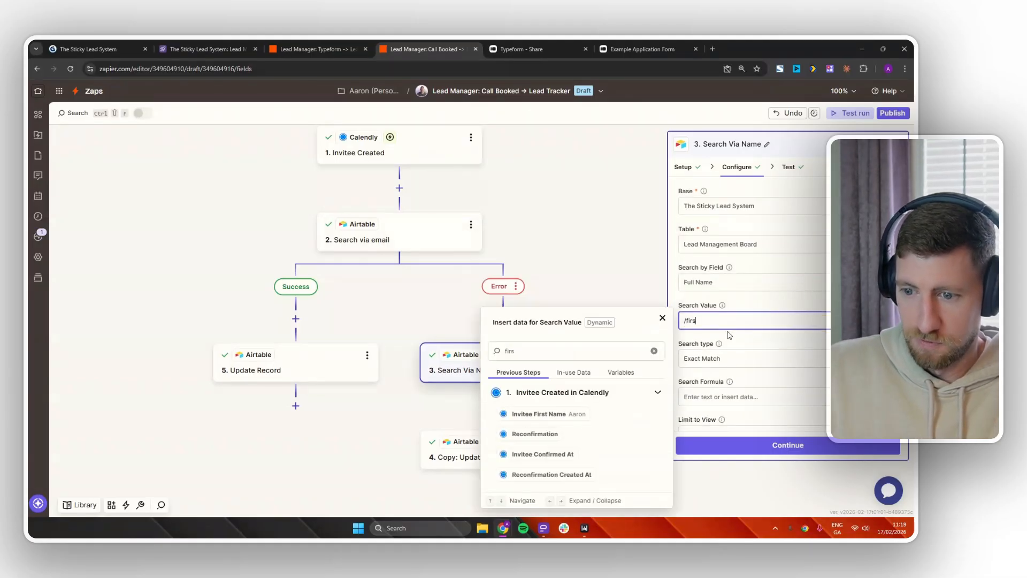
key(Return)
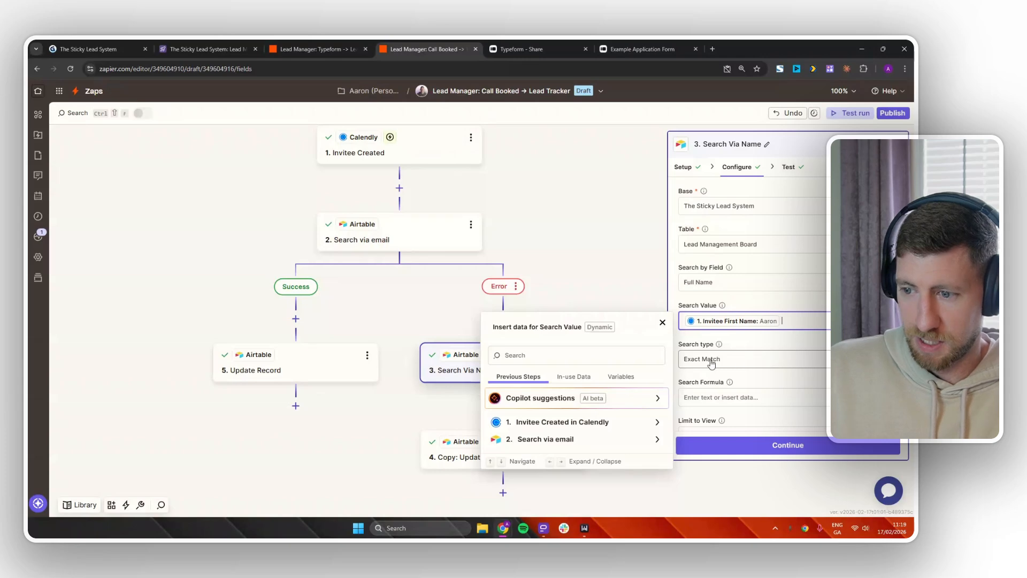
text(/last)
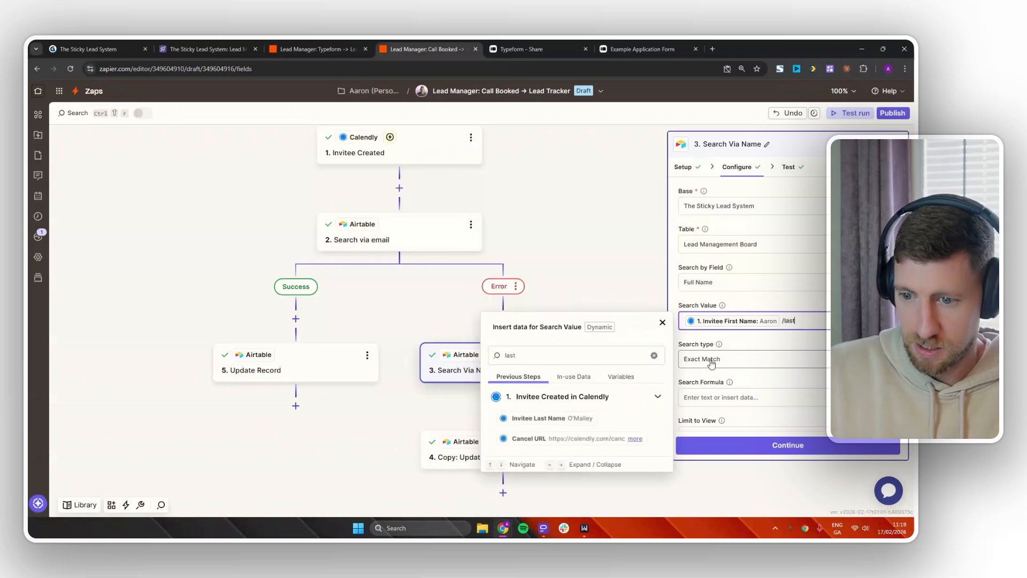
click(583, 419)
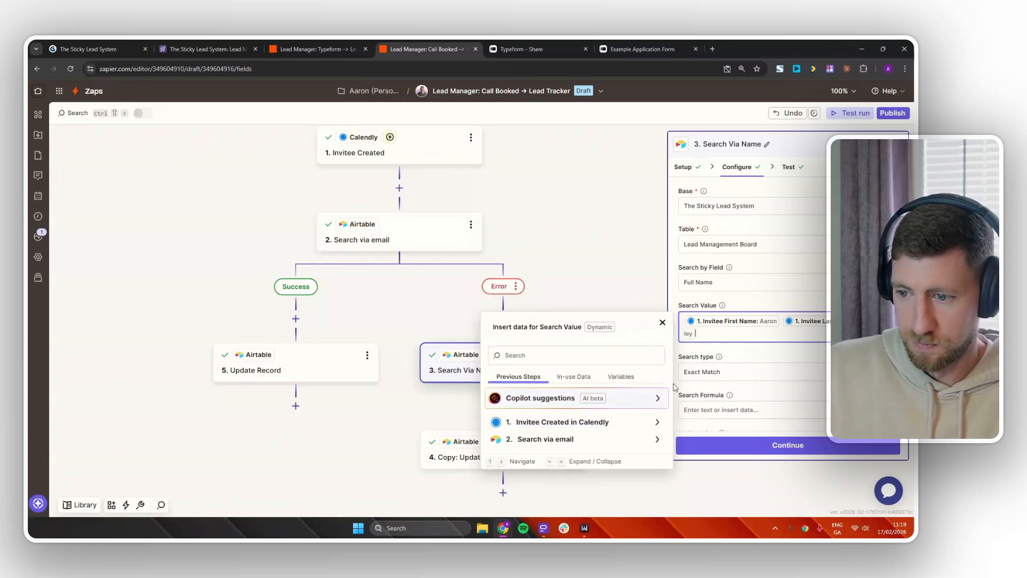
click(796, 444)
click(760, 445)
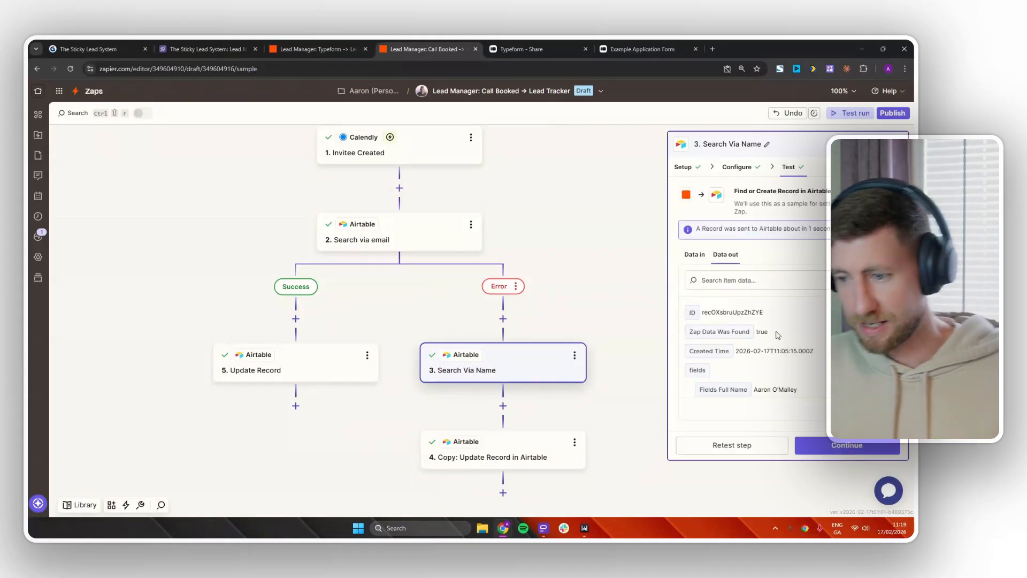
Map the Search Via Name First name field to Calendly Invitee First Name.
click(738, 167)
scroll(803, 335, down, 4)
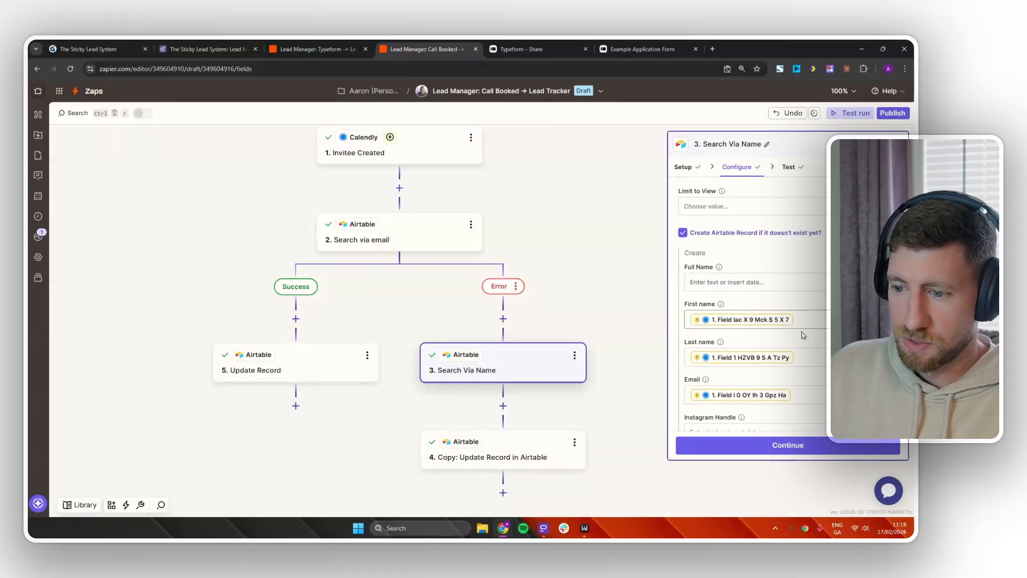
scroll(797, 315, down, 2)
scroll(790, 316, up, 2)
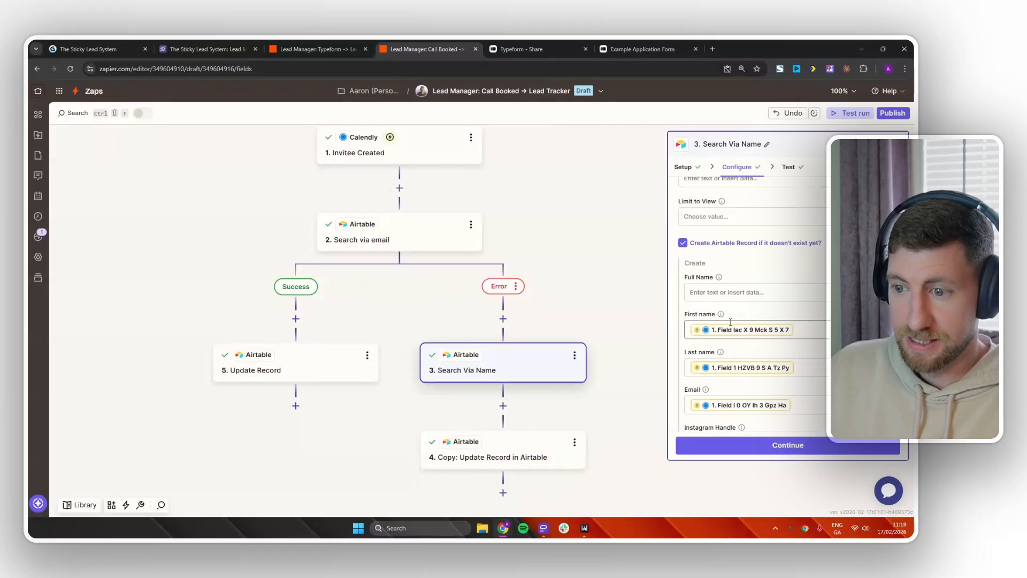
click(828, 332)
key(BackSpace)
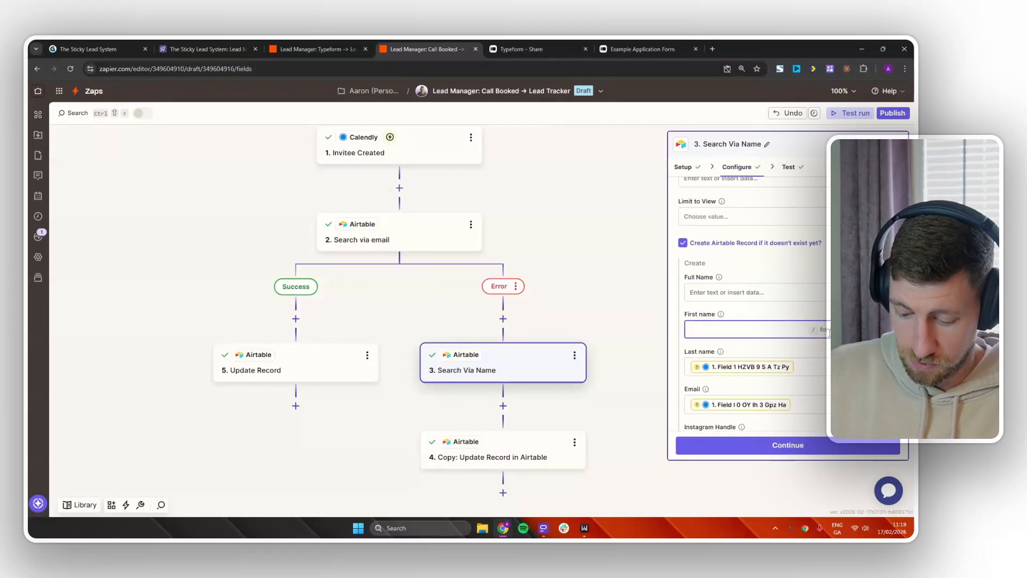
text(/fir)
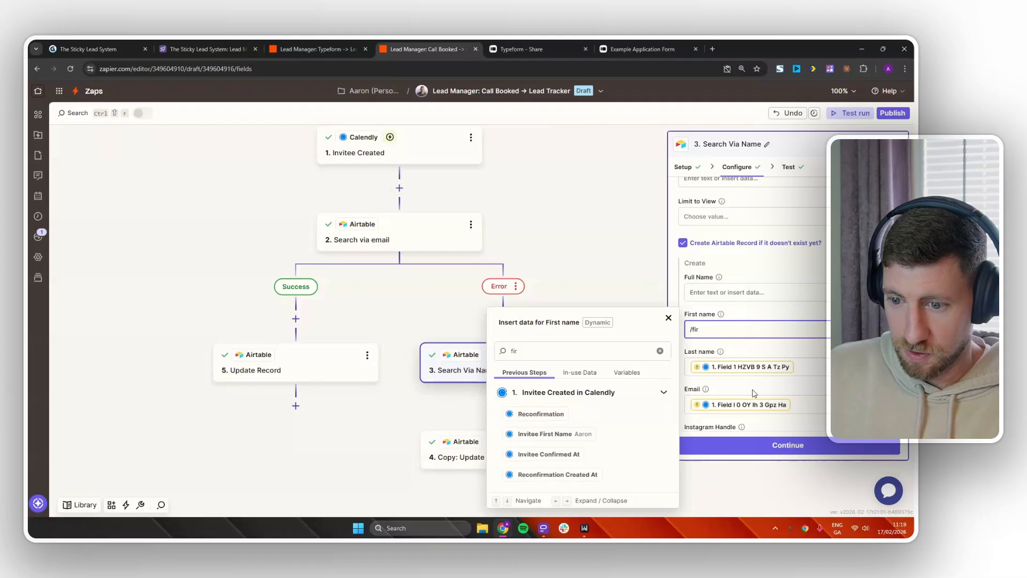
click(568, 435)
Map Last name and Email to Invitee Last Name and Invitee Email, then test.
click(832, 367)
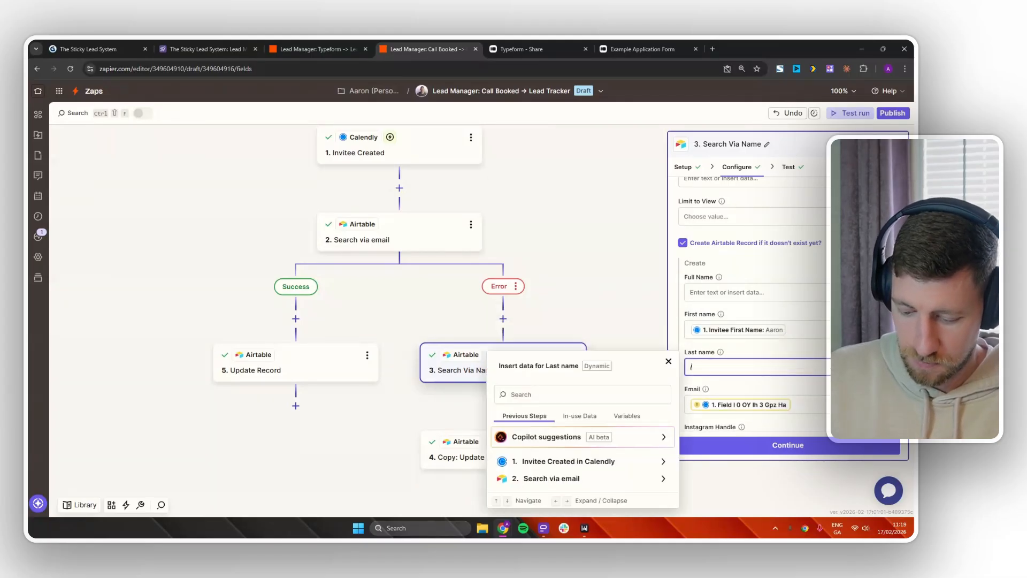
text(last)
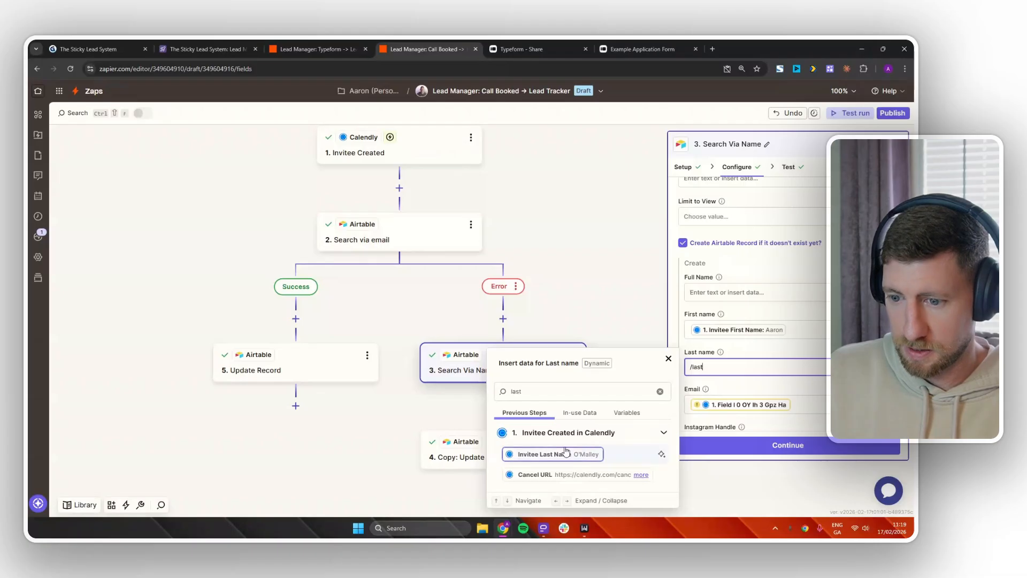
click(567, 454)
click(802, 404)
key(BackSpace)
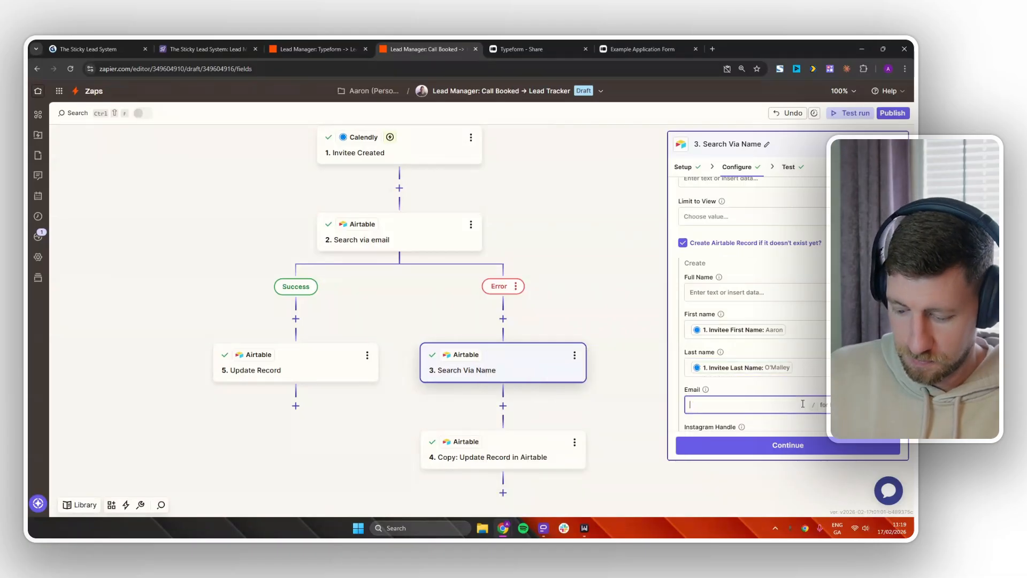
text(/email)
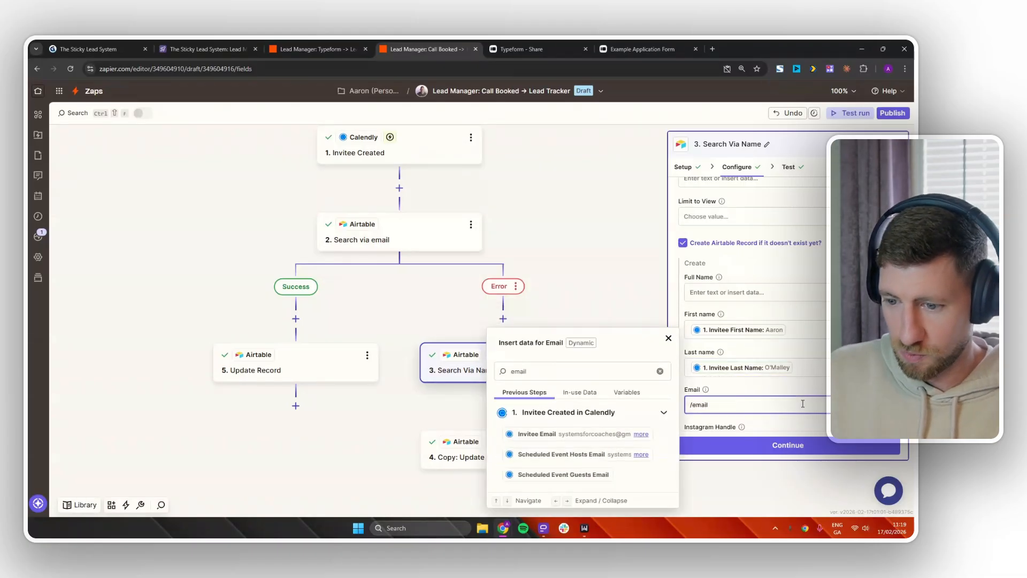
click(577, 435)
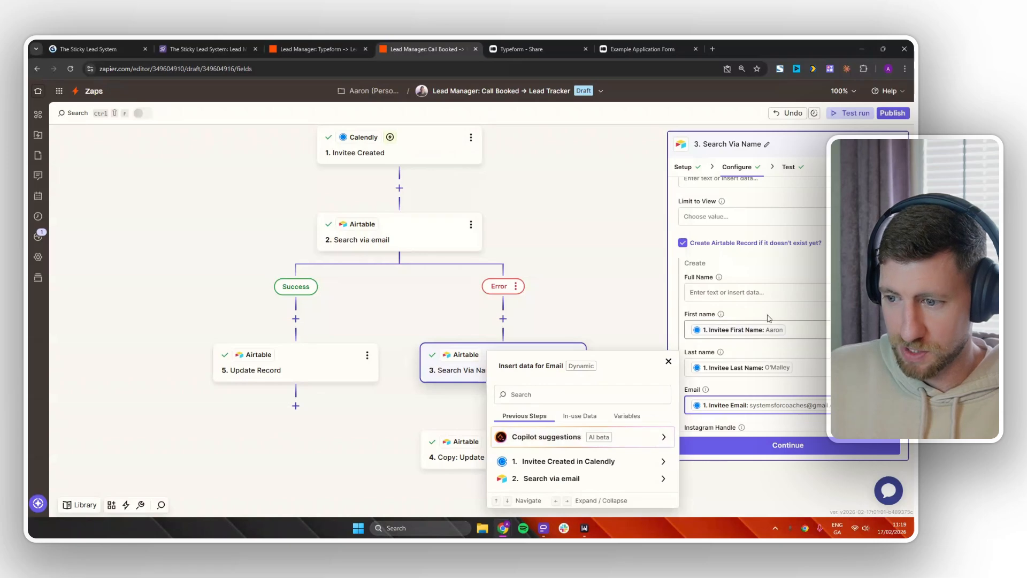
scroll(770, 318, down, 3)
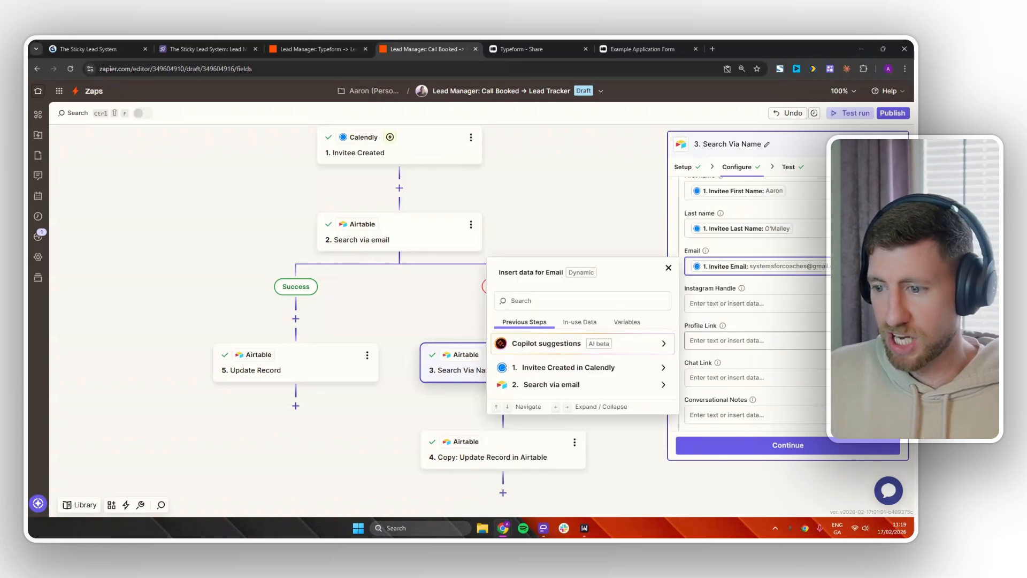
click(794, 449)
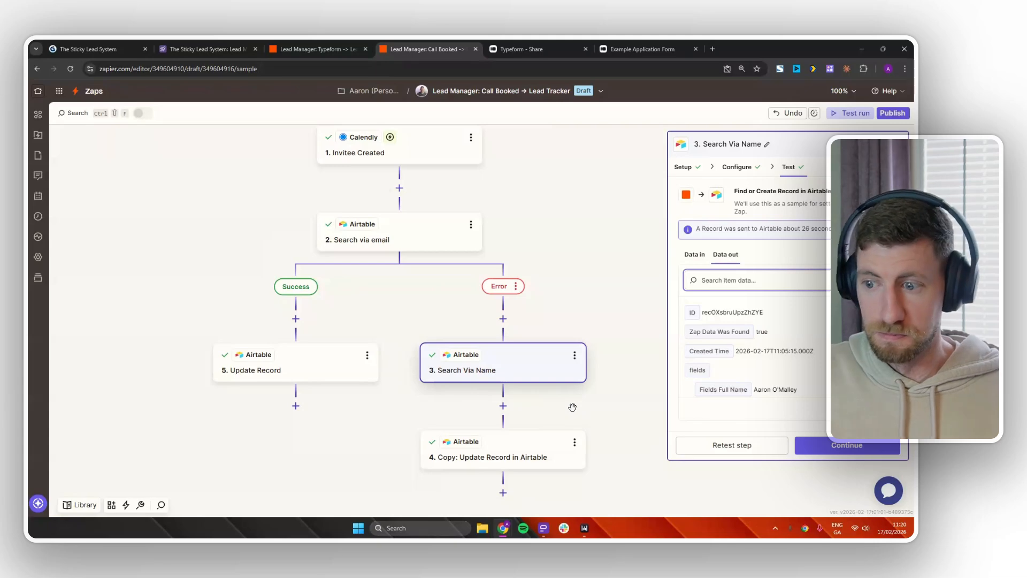
In Update Record, change Stage from Application Completed to Call Booked.
click(339, 364)
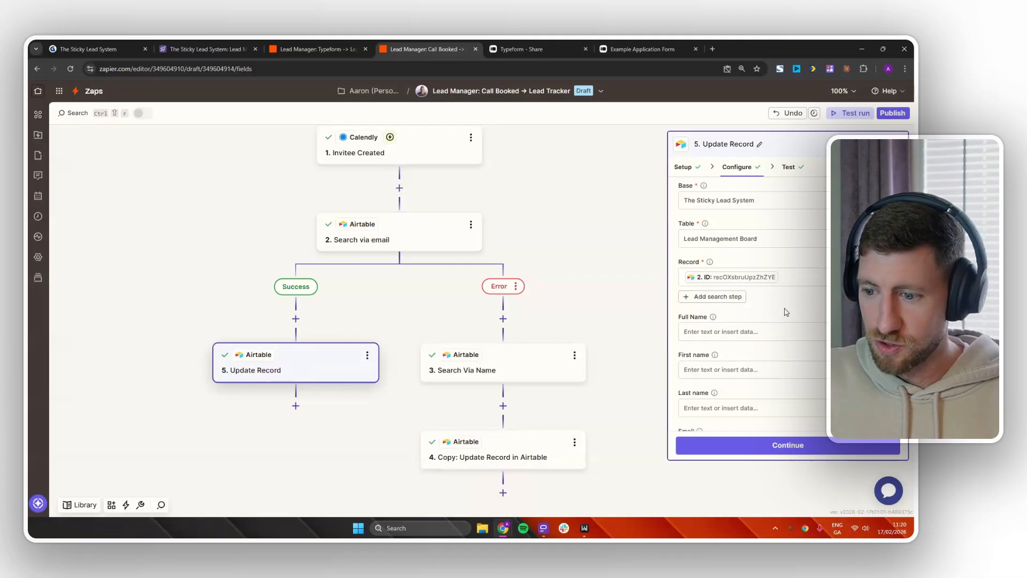
scroll(785, 308, down, 4)
scroll(785, 310, down, 4)
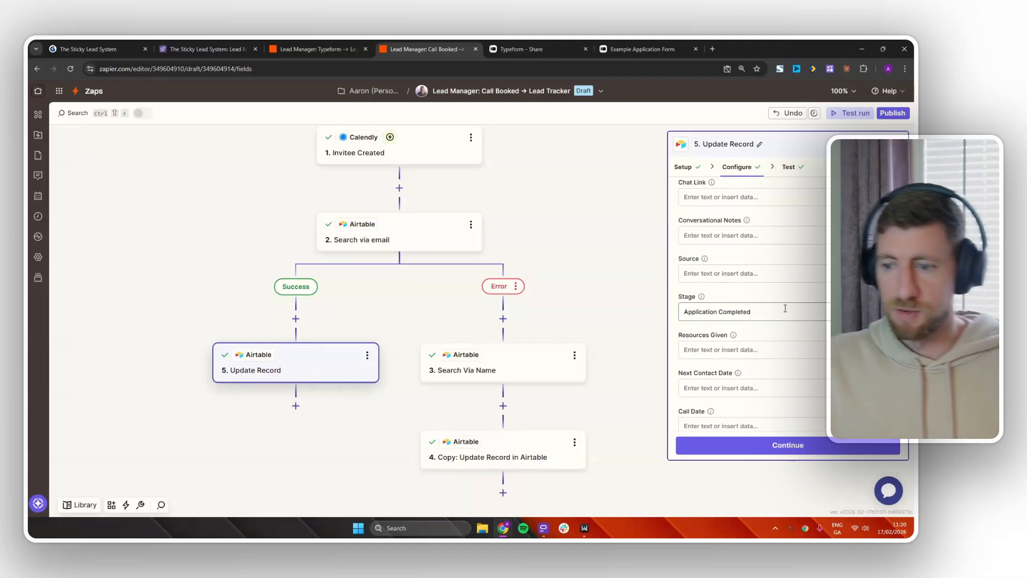
click(771, 310)
drag(771, 310, 668, 318)
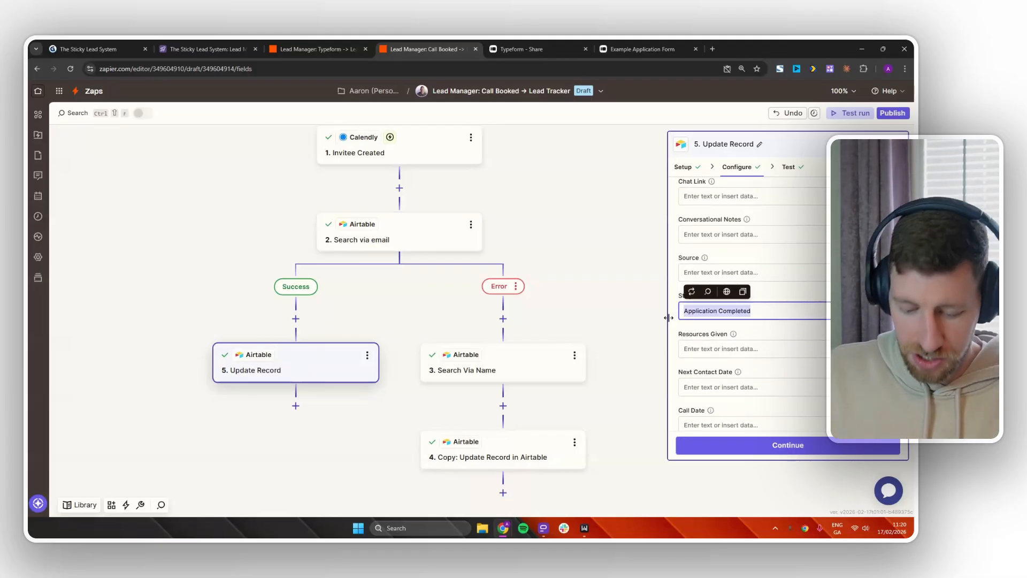
text(Call Booked)
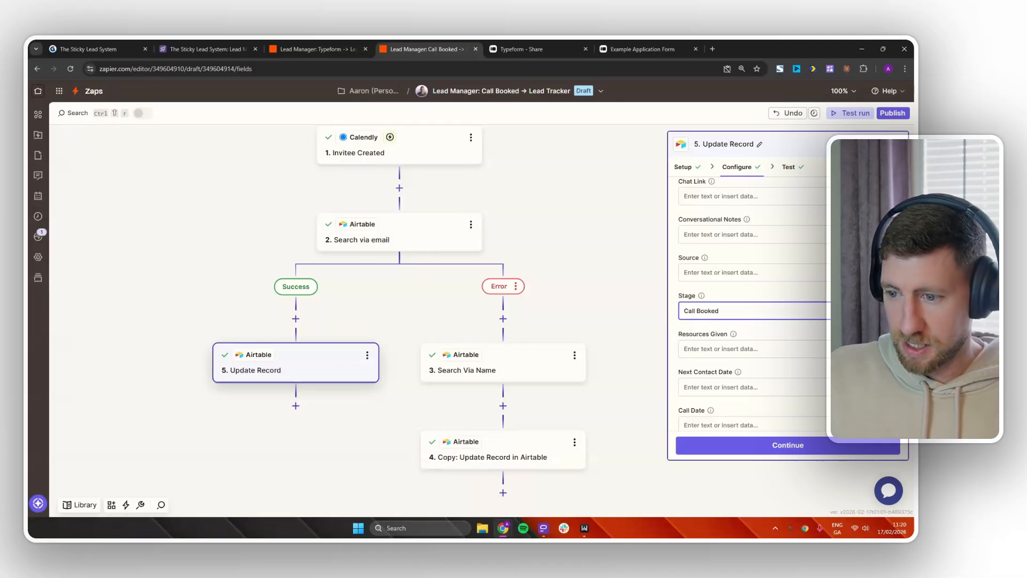
scroll(777, 339, down, 10)
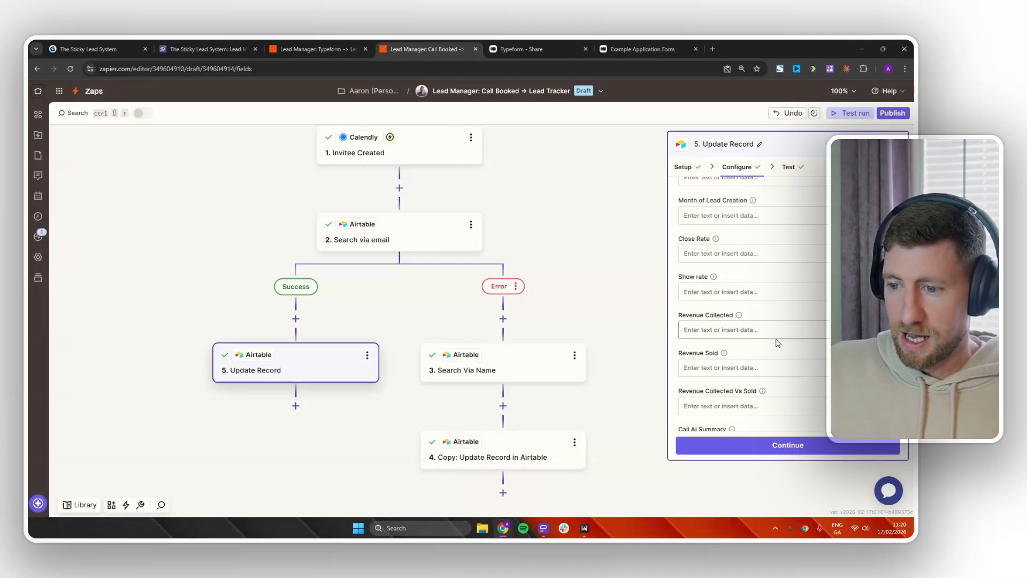
Clear the Application Details and Lead Qualification mappings.
click(769, 348)
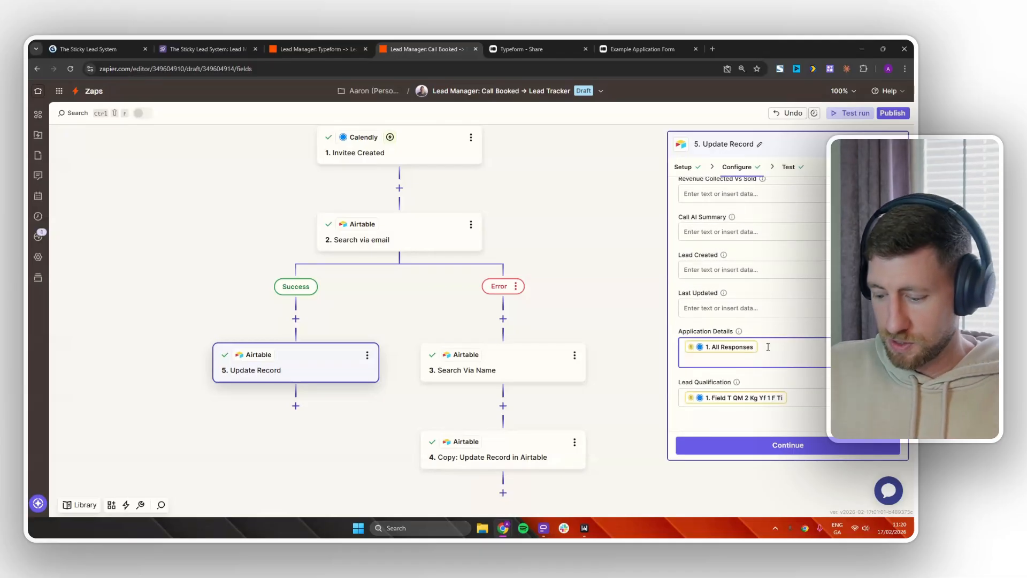
key(BackSpace)
click(796, 397)
key(BackSpace)
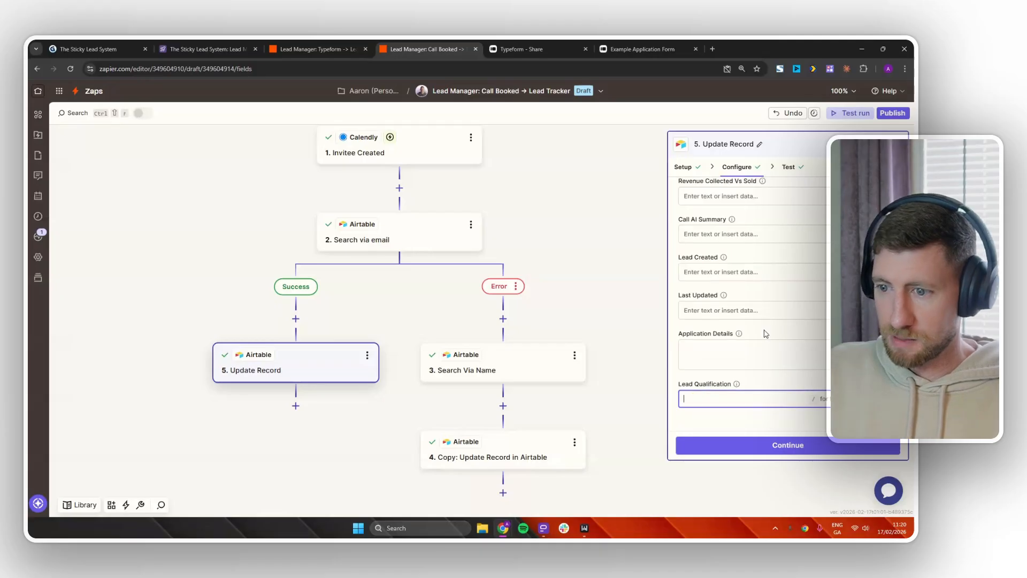
scroll(765, 332, up, 5)
scroll(764, 329, up, 3)
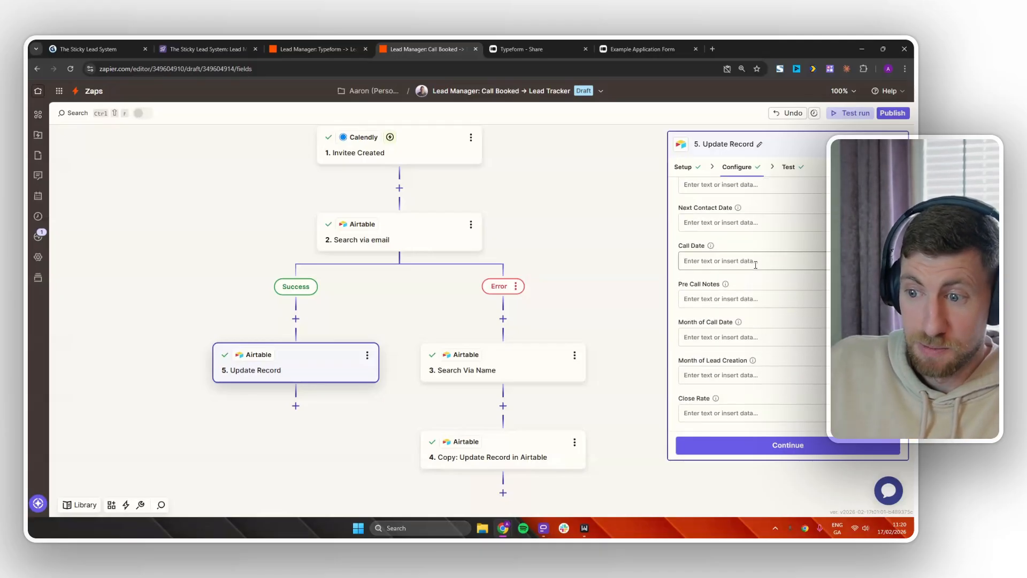
Map Call Date to the Calendly Scheduled Event Start Time.
click(756, 265)
text(/)
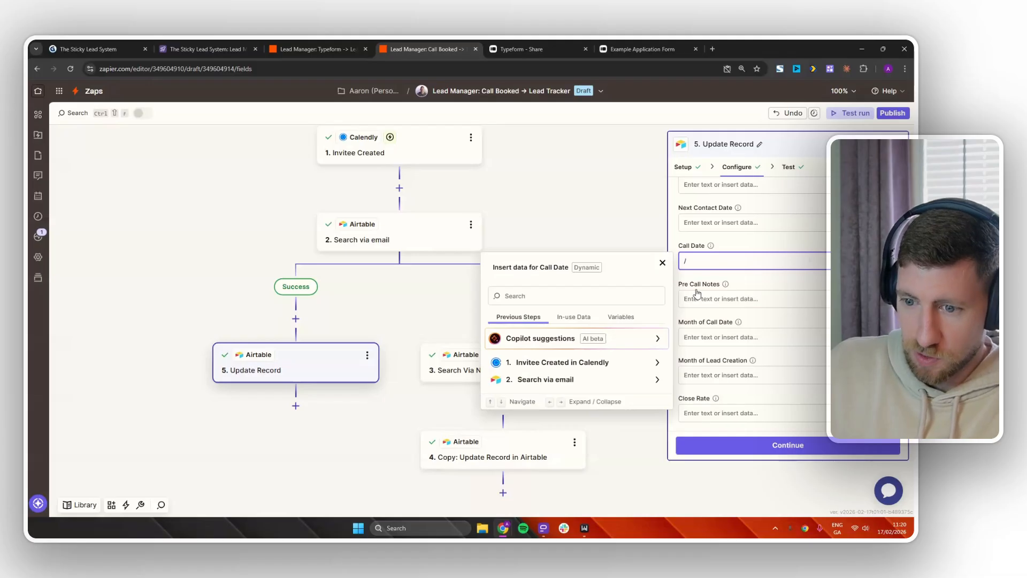
click(568, 364)
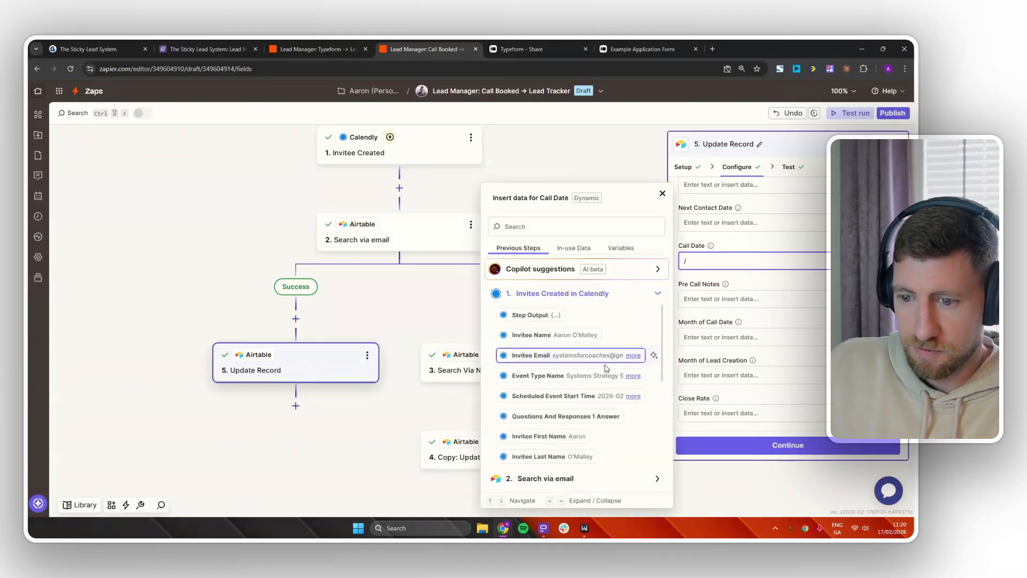
scroll(604, 369, down, 5)
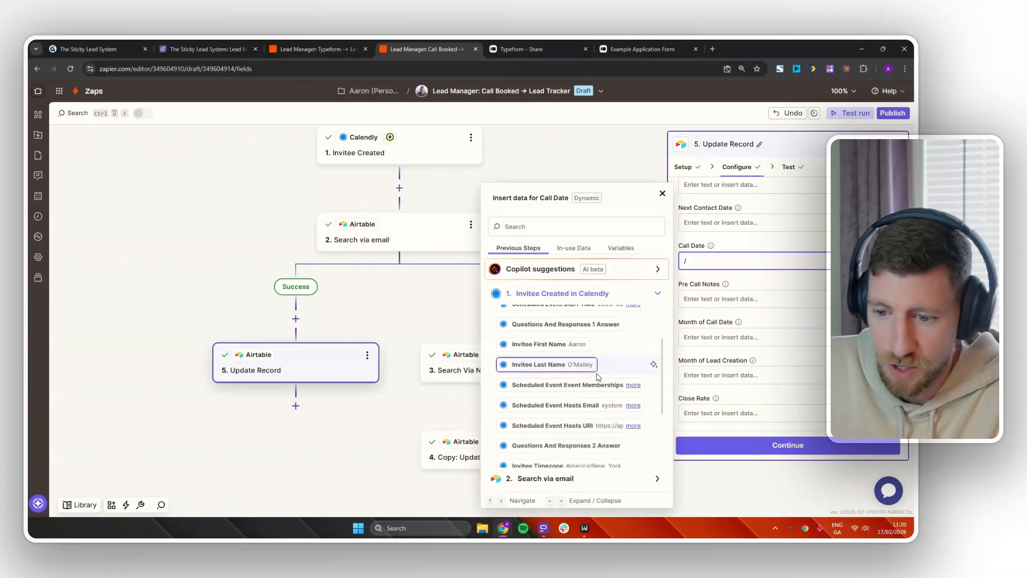
scroll(597, 377, down, 4)
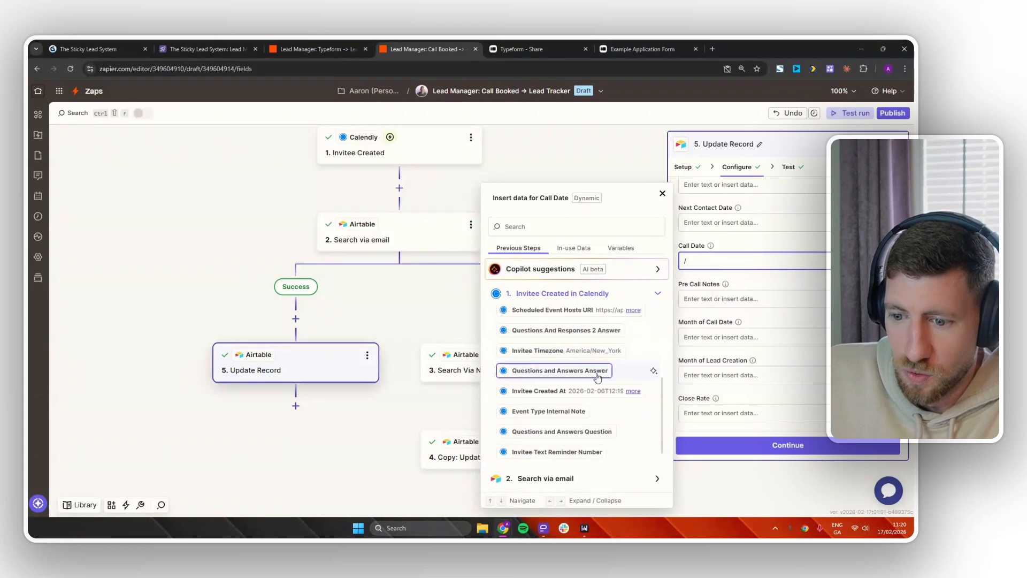
scroll(598, 378, down, 5)
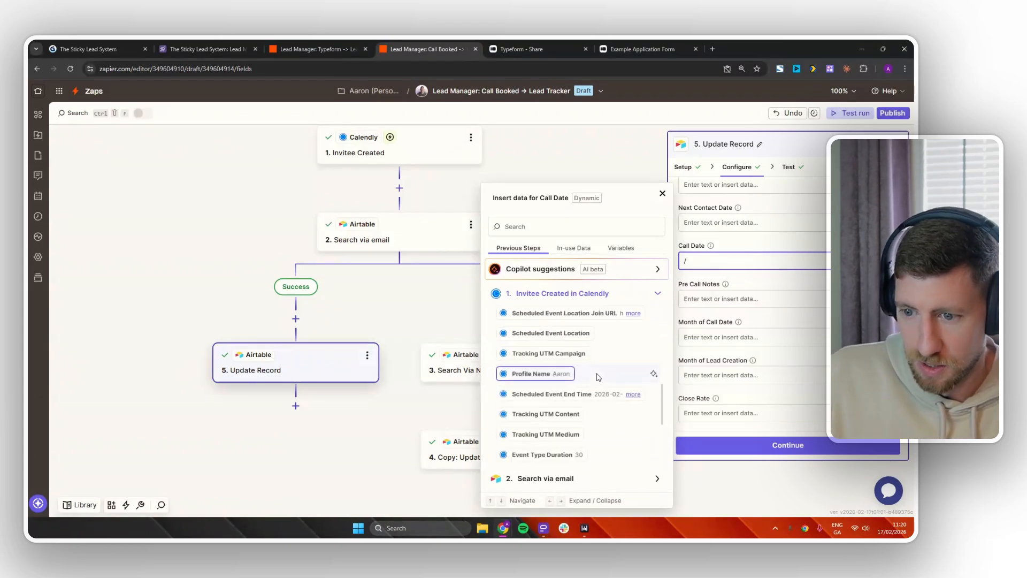
scroll(583, 396, down, 3)
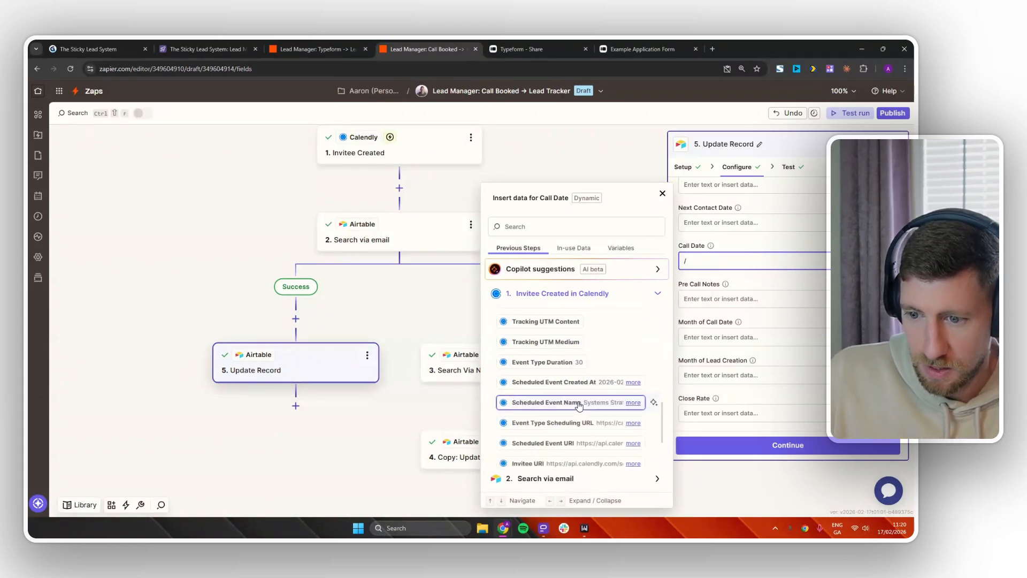
scroll(587, 400, down, 2)
click(551, 225)
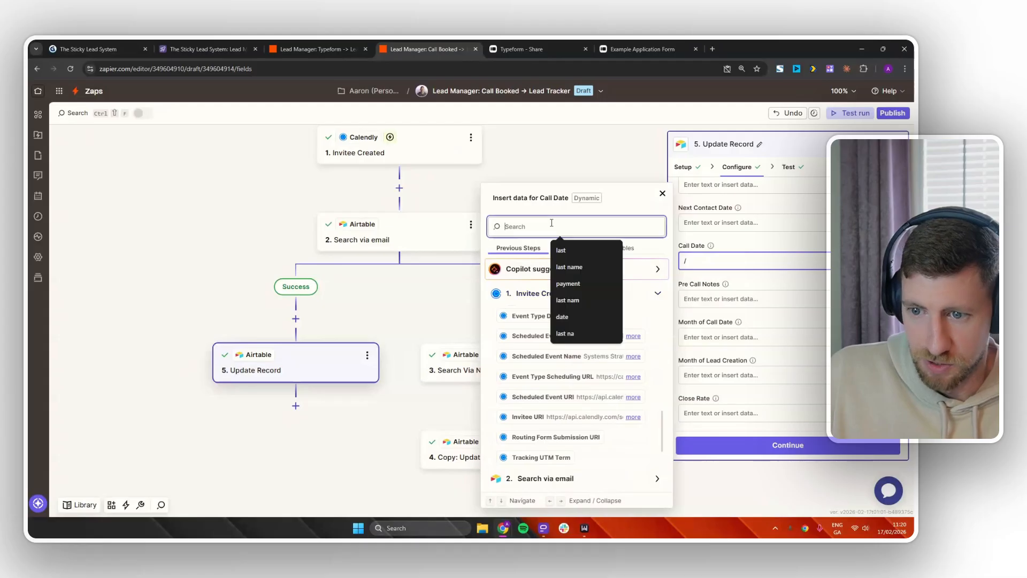
text(start)
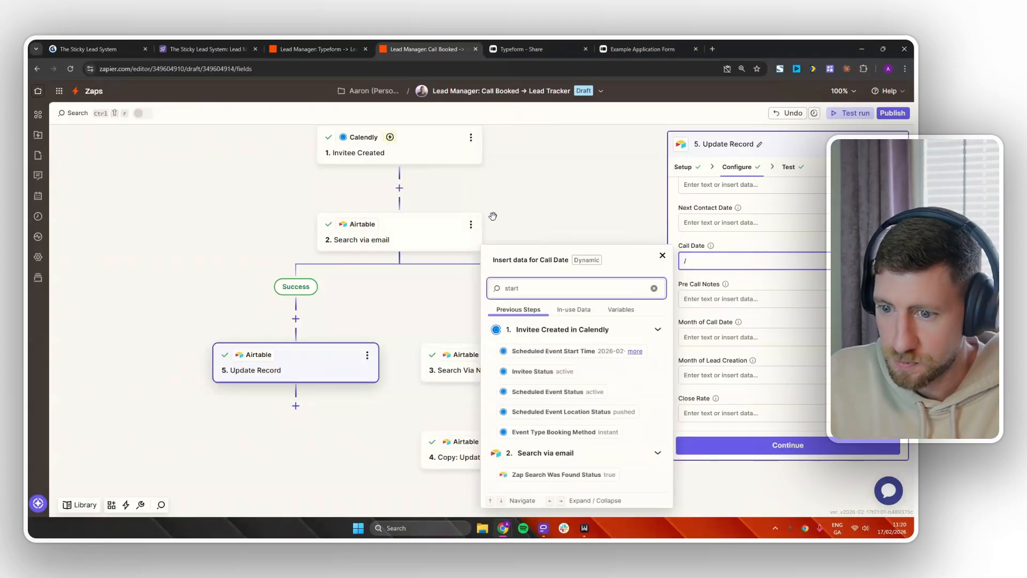
click(604, 351)
click(774, 296)
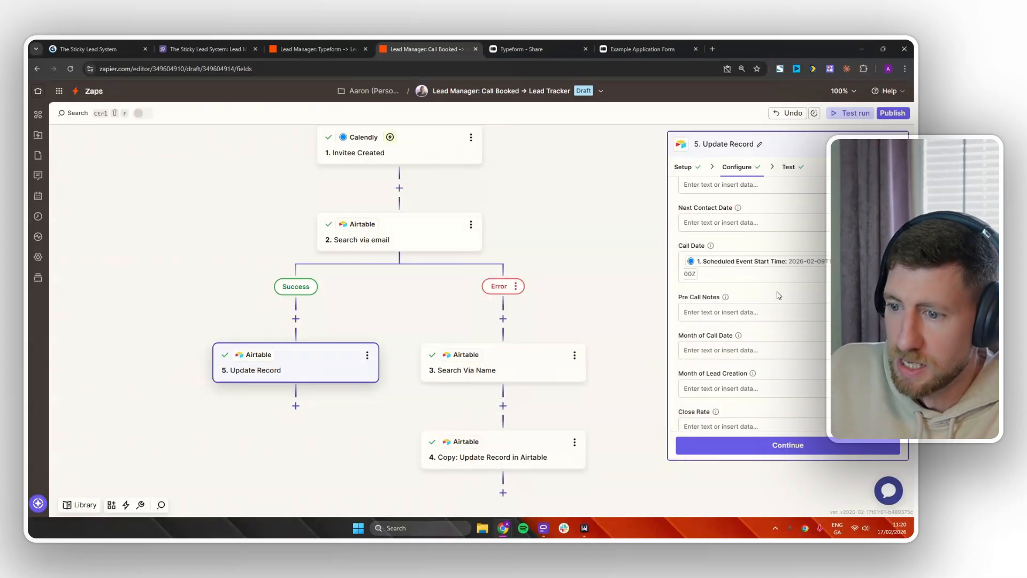
Leave Pre Call Notes empty after browsing the available Calendly fields.
click(756, 311)
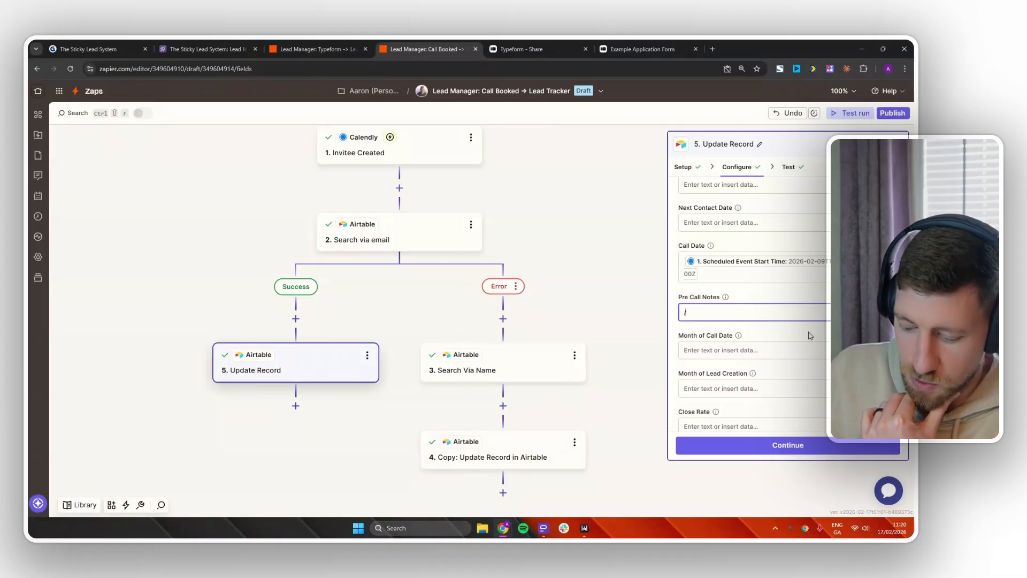
text(/)
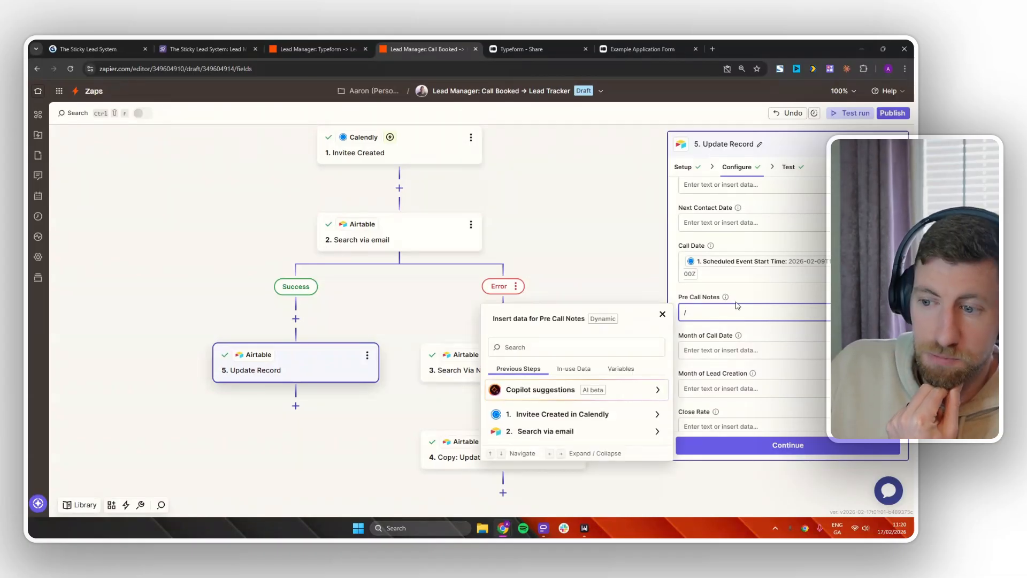
click(615, 415)
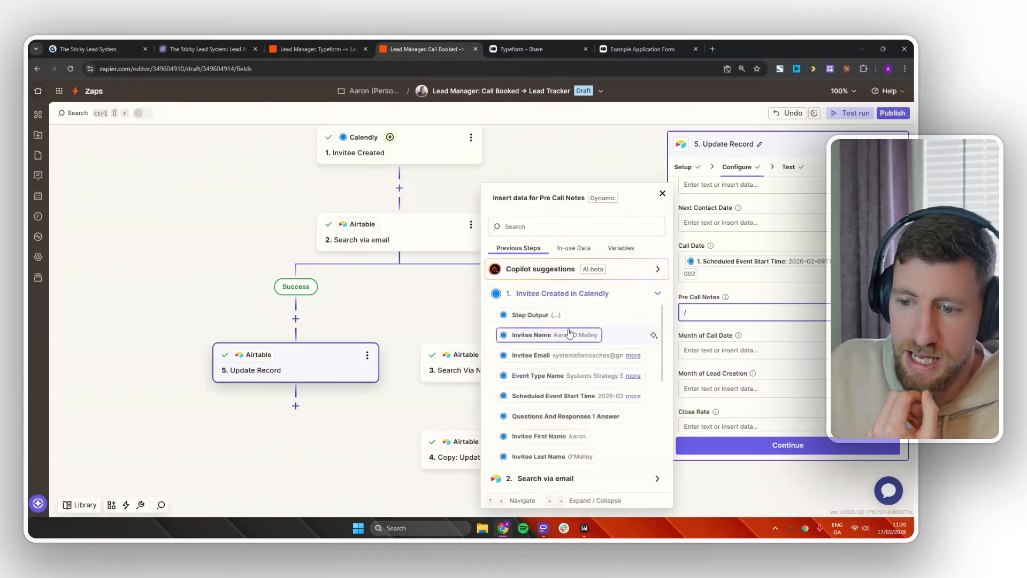
scroll(571, 373, down, 2)
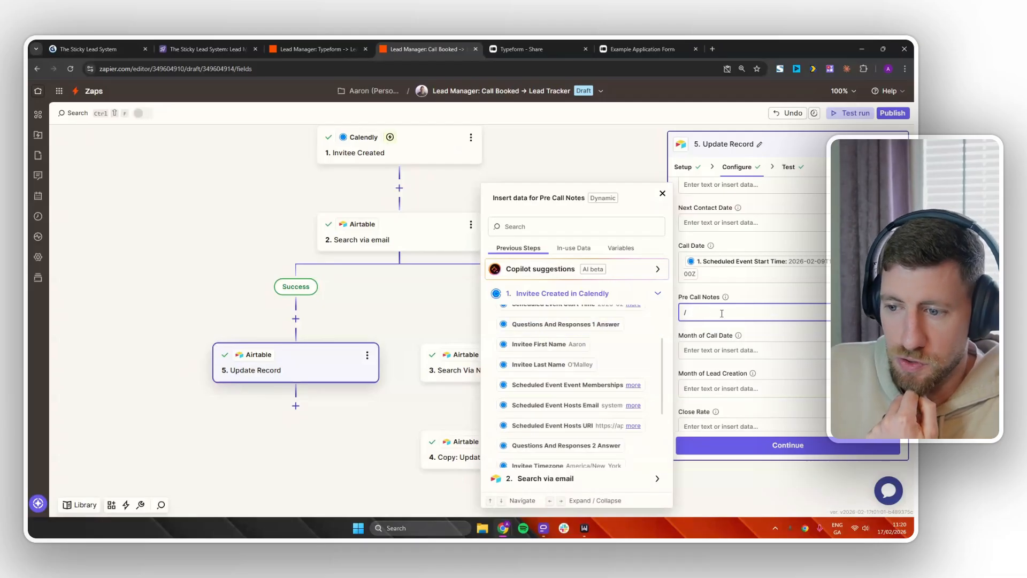
key(BackSpace)
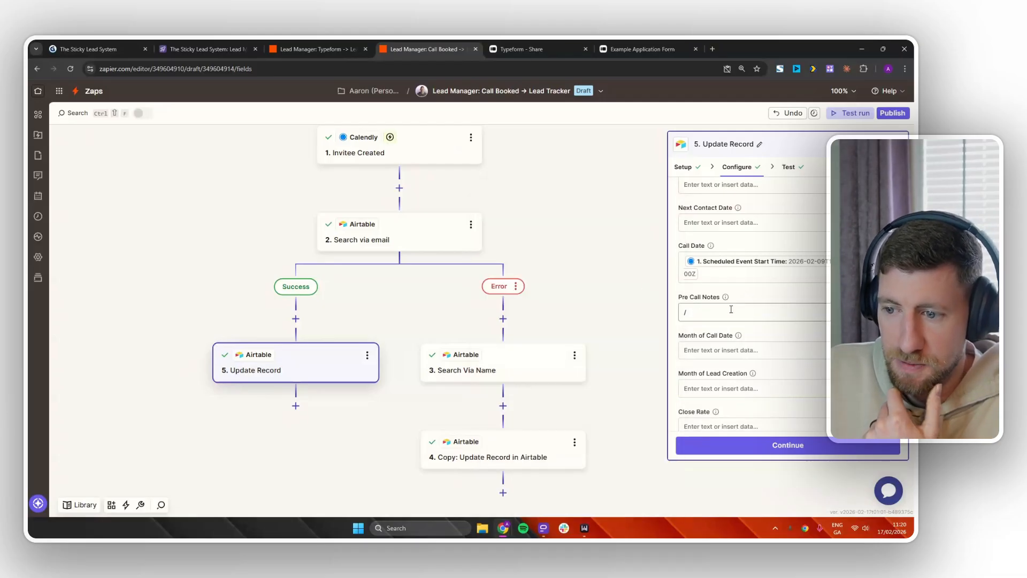
scroll(731, 309, up, 4)
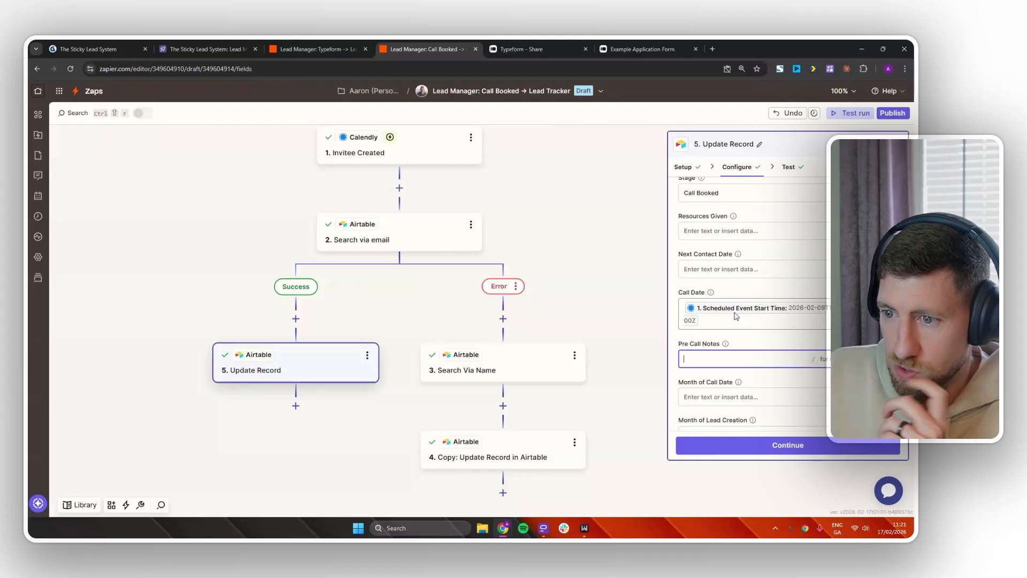
scroll(748, 321, up, 1)
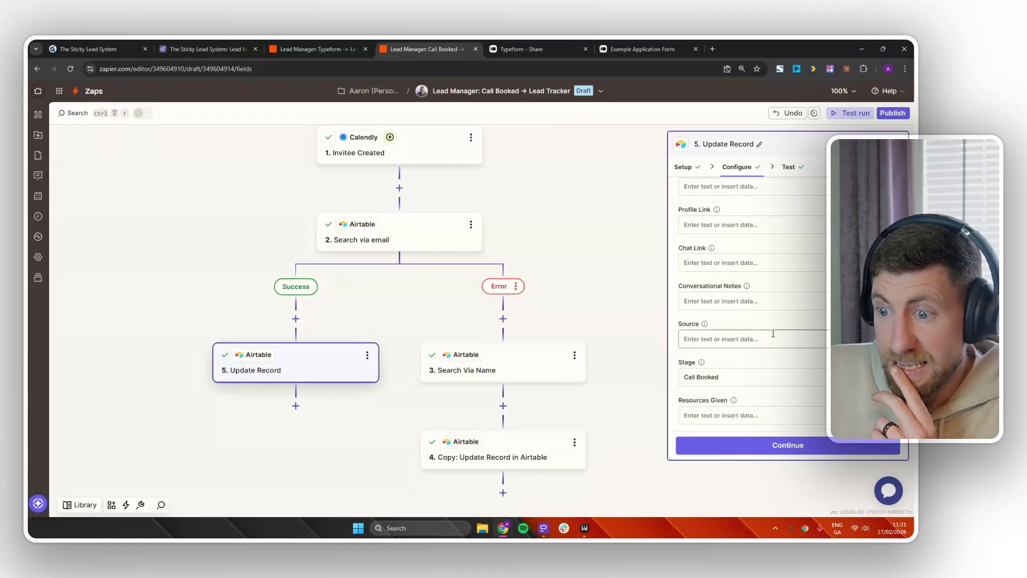
scroll(783, 341, up, 5)
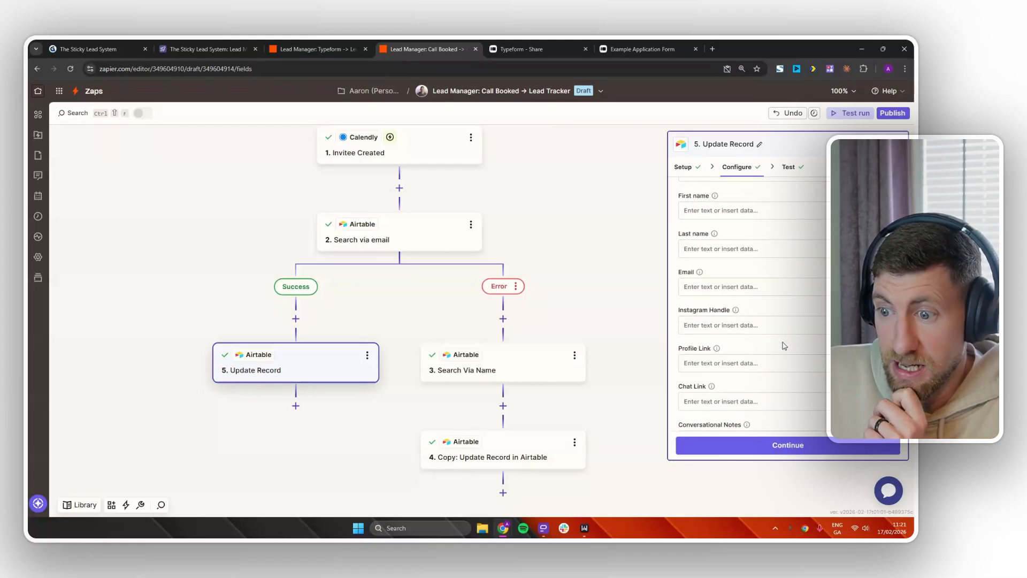
scroll(784, 345, up, 3)
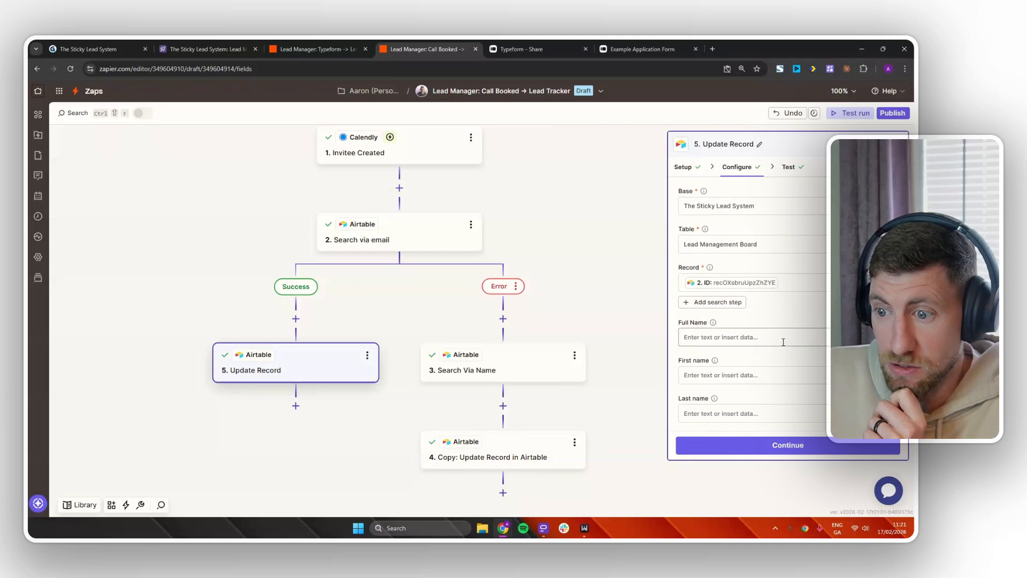
scroll(784, 345, down, 3)
scroll(784, 345, down, 8)
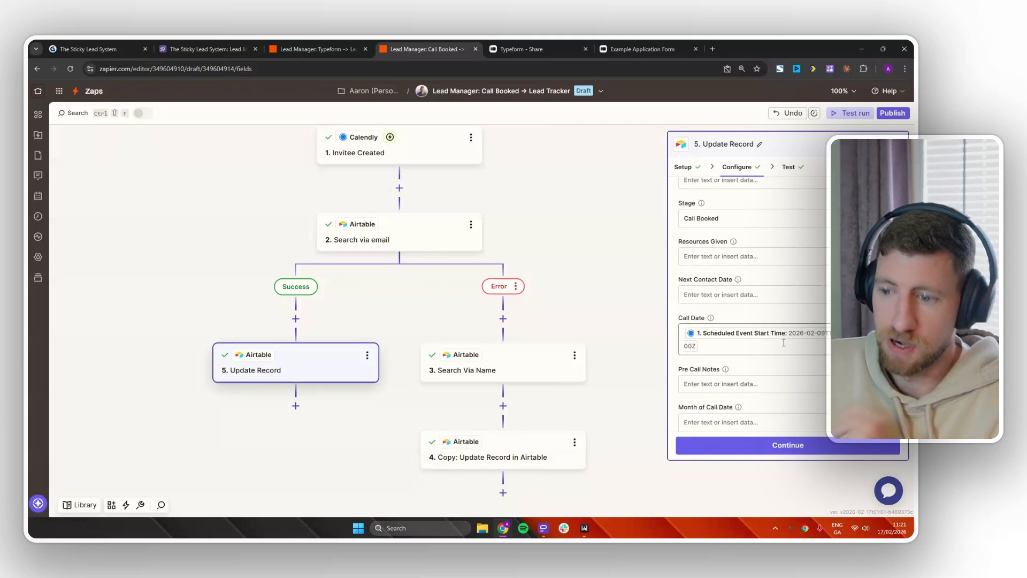
scroll(785, 346, down, 8)
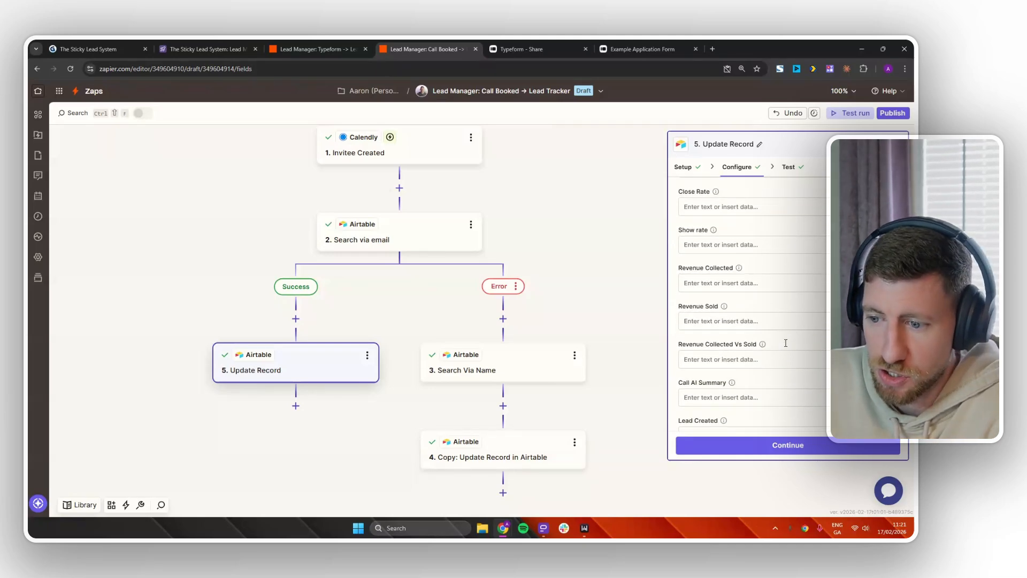
scroll(786, 346, down, 3)
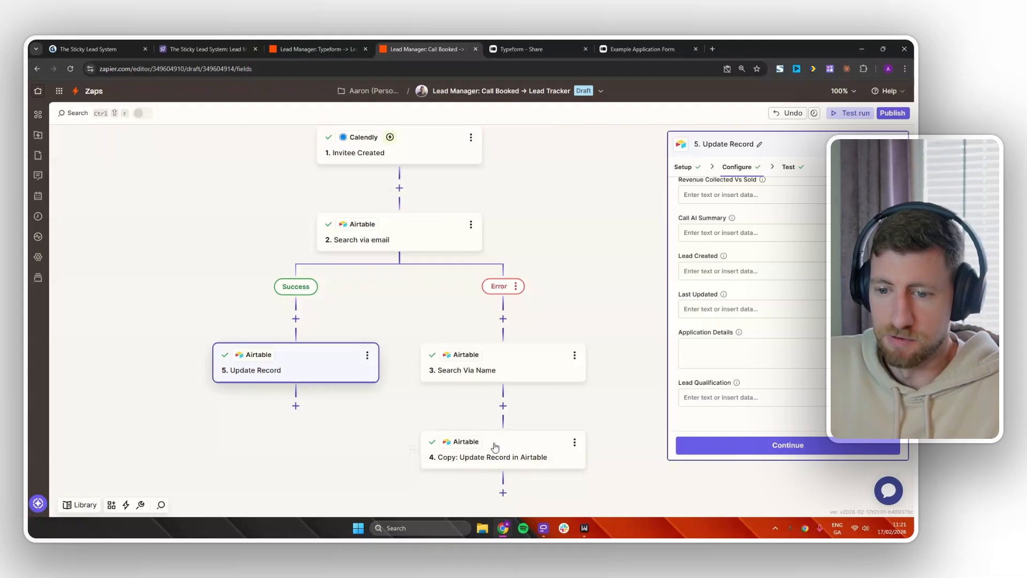
Retest Update Record to send the record to Airtable.
click(765, 450)
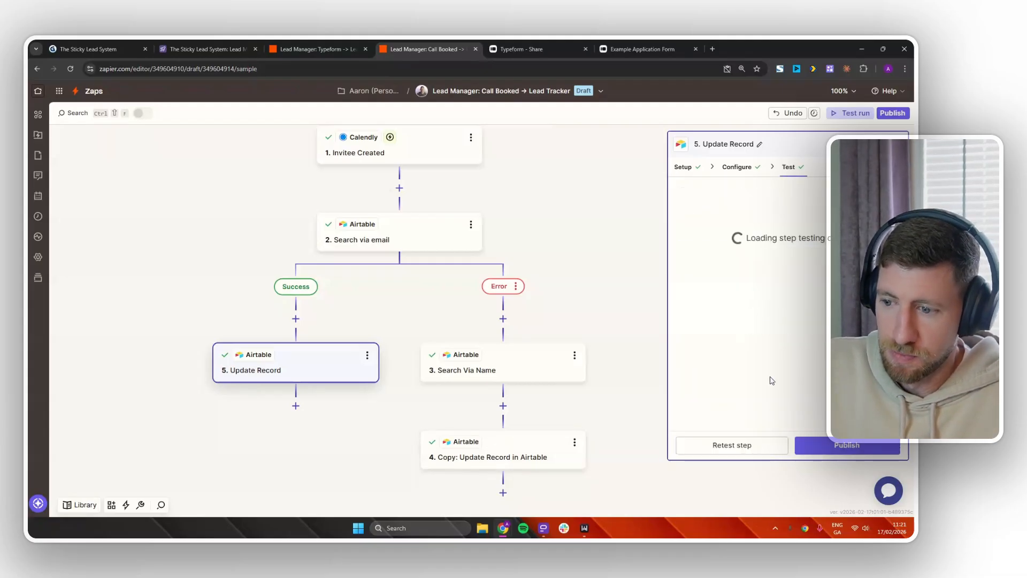
click(733, 446)
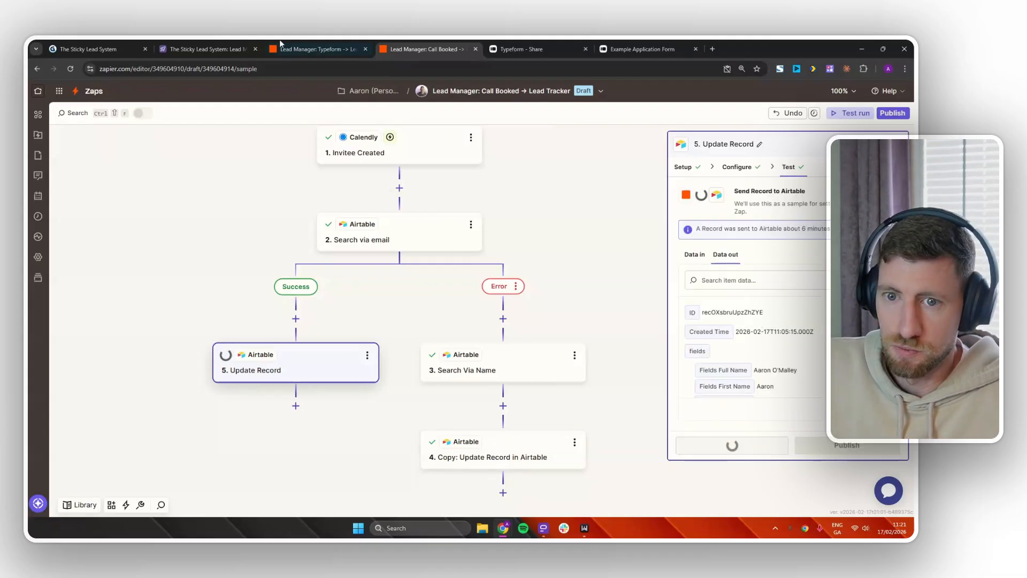
click(206, 49)
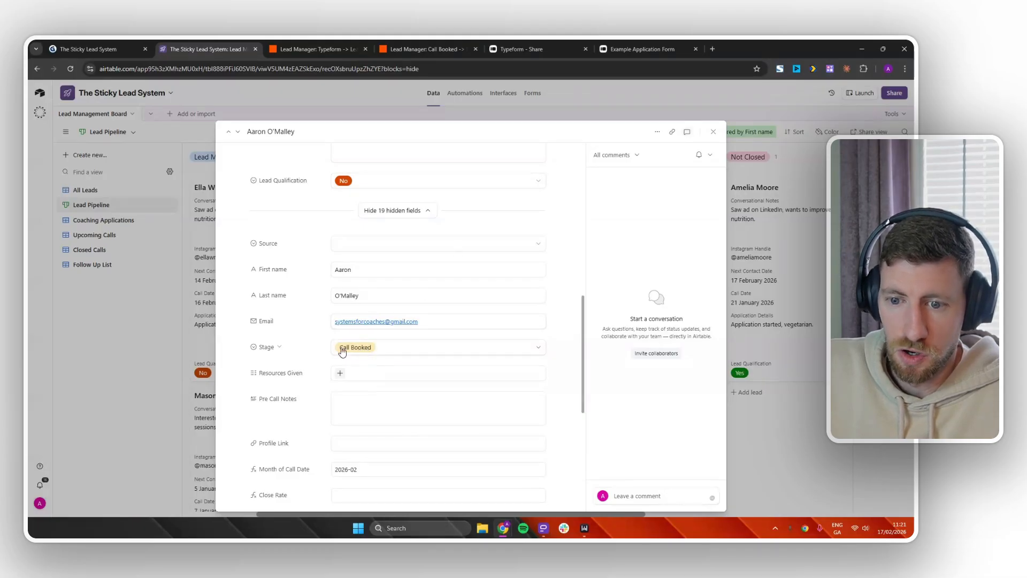
Check the test lead in Airtable's Upcoming Calls view, then return to the Zap.
click(713, 131)
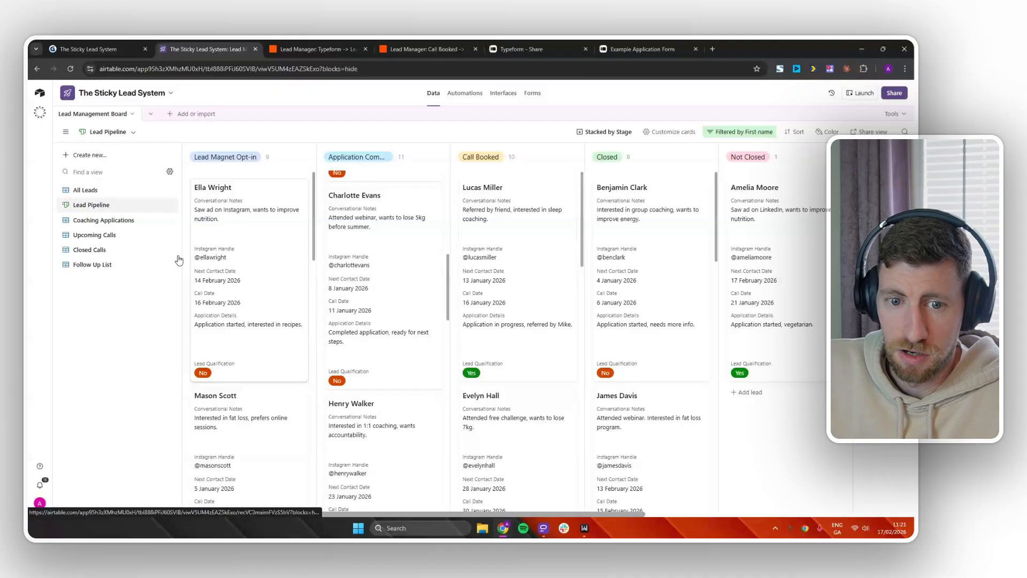
click(105, 235)
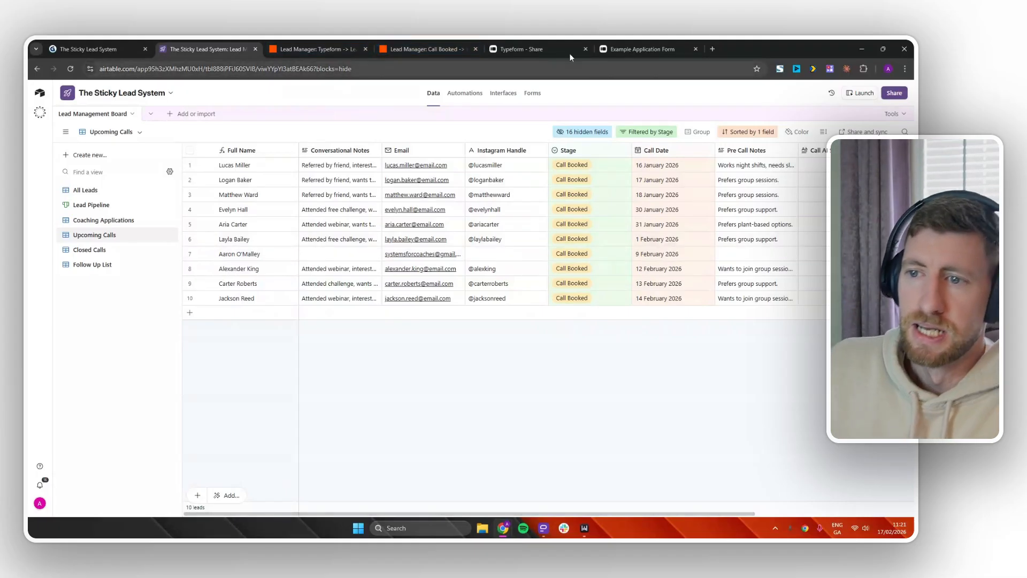
click(434, 52)
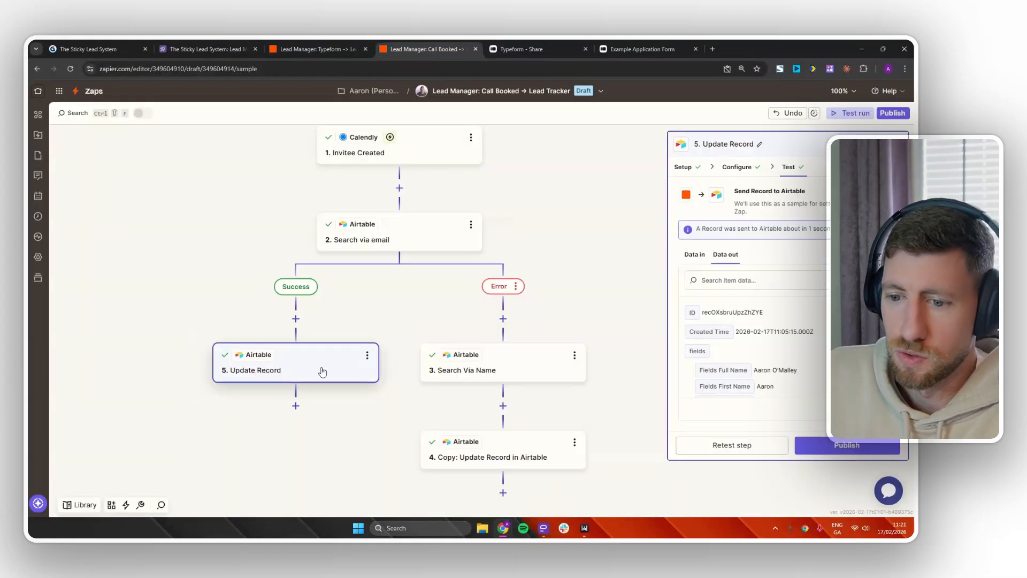
Delete the old update step on the Error branch.
drag(602, 404, 509, 401)
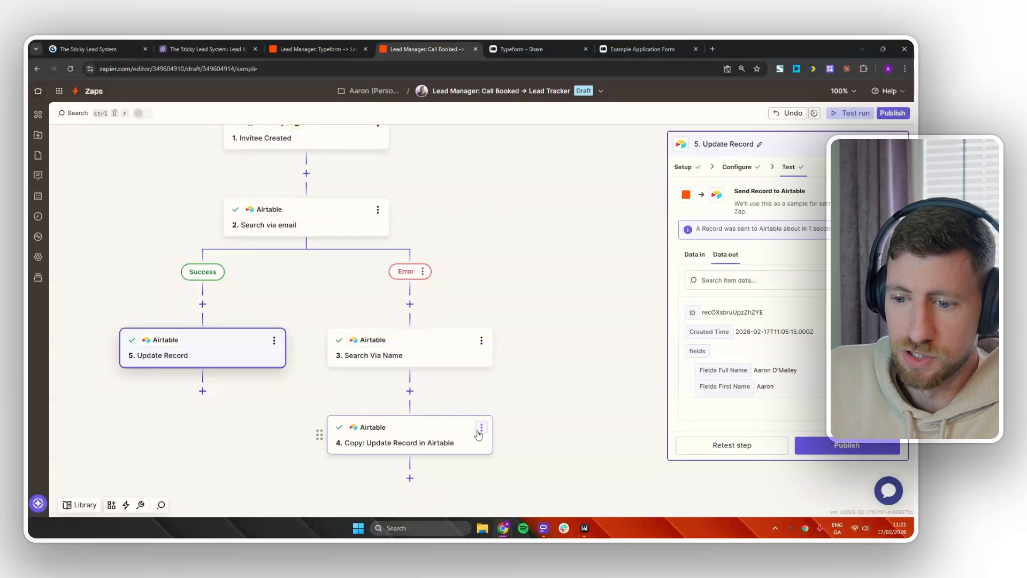
click(480, 432)
click(528, 400)
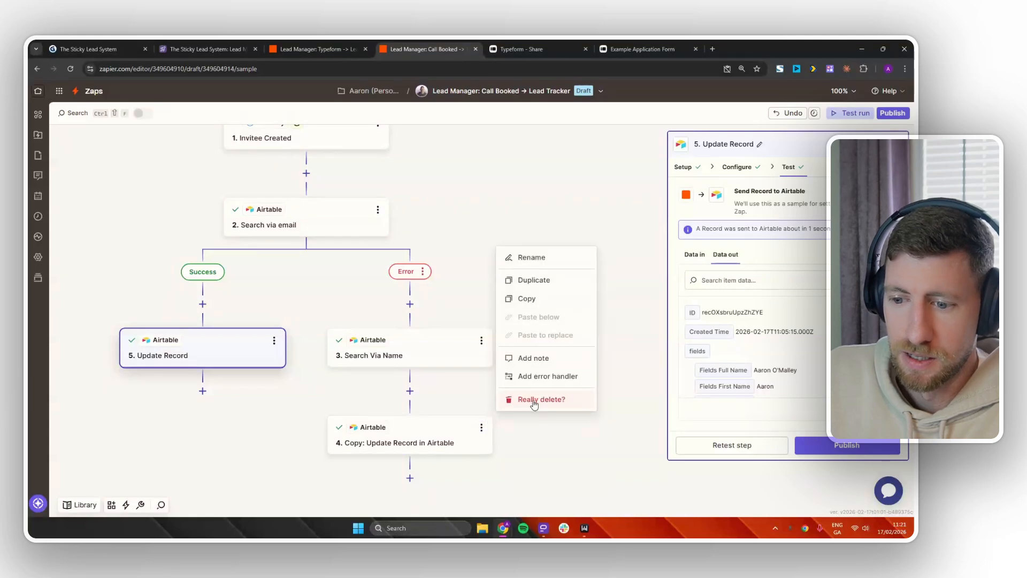
click(532, 401)
Duplicate Update Record under Search Via Name, set Record to step 3's ID, and skip the test.
click(275, 343)
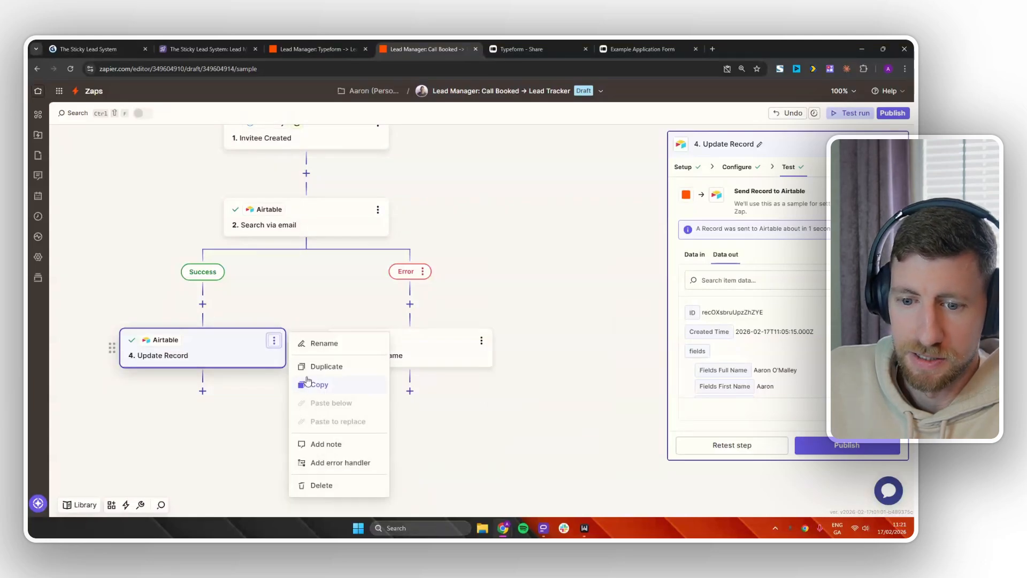
click(320, 366)
drag(217, 437, 412, 412)
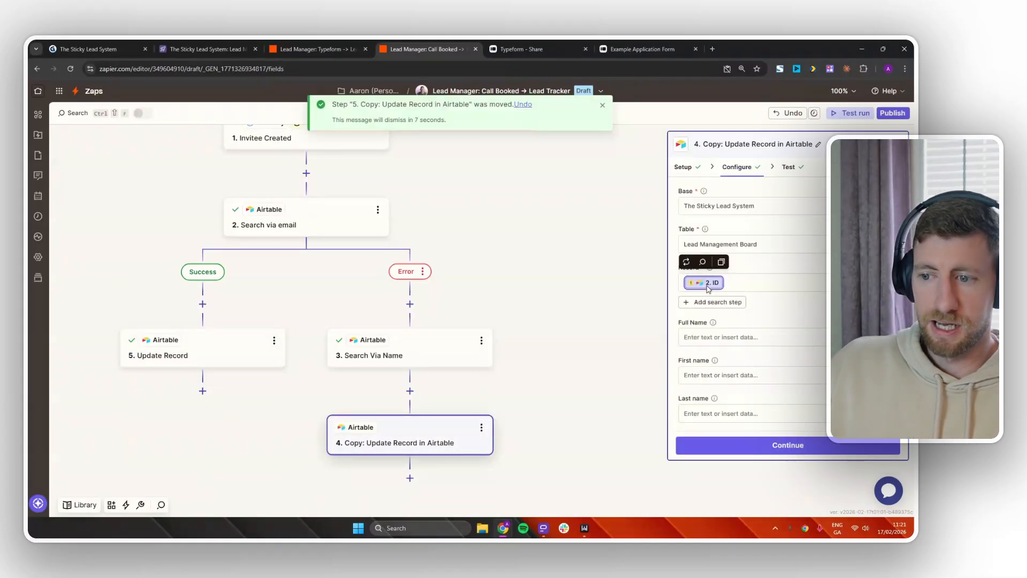
click(706, 283)
click(561, 423)
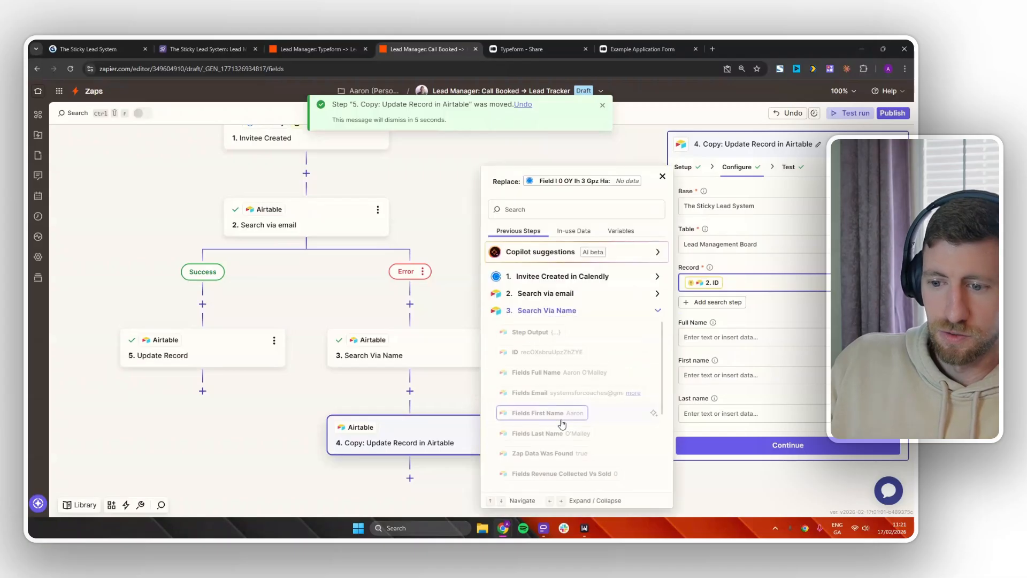
click(548, 352)
click(788, 445)
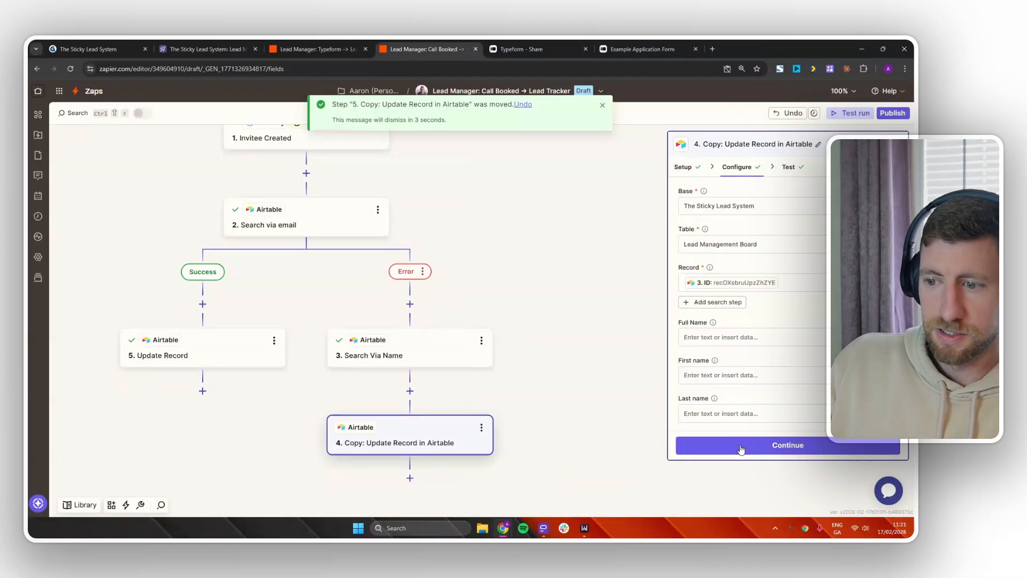
click(788, 445)
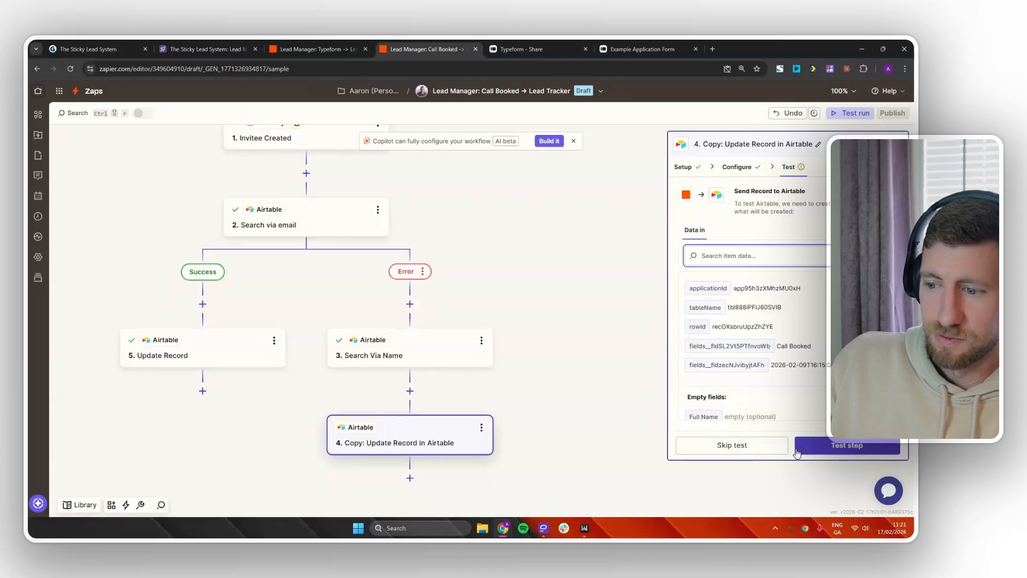
click(750, 449)
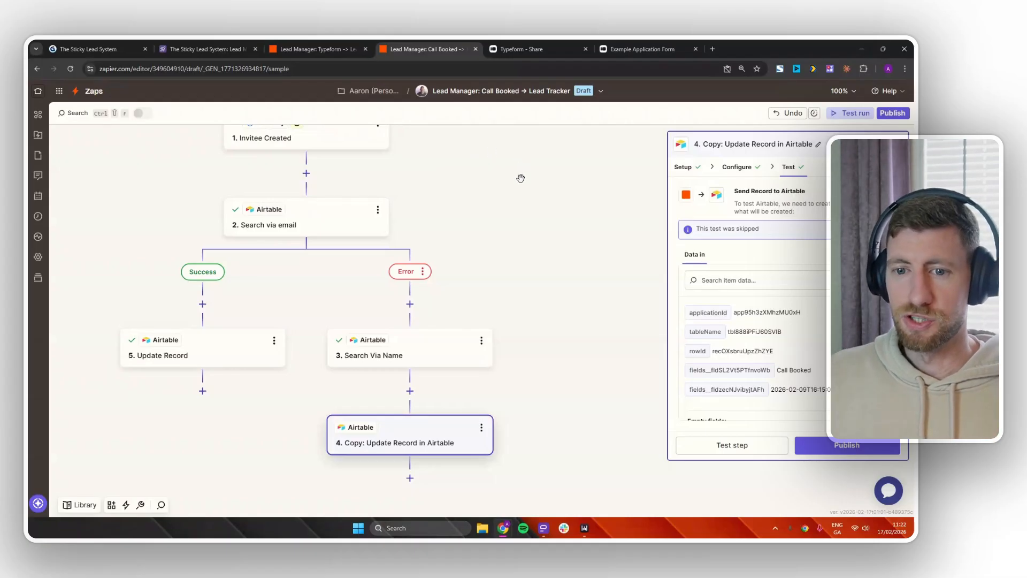
drag(452, 196, 488, 237)
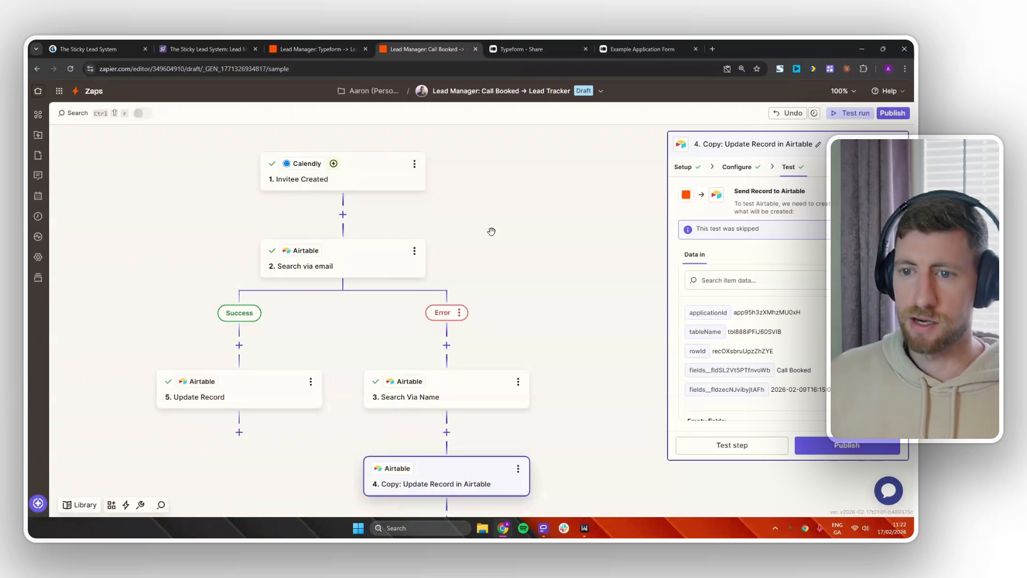
Duplicate the Zap and rename it 'Lead Manager: Call Cancelled → Lead Tracker'.
click(600, 91)
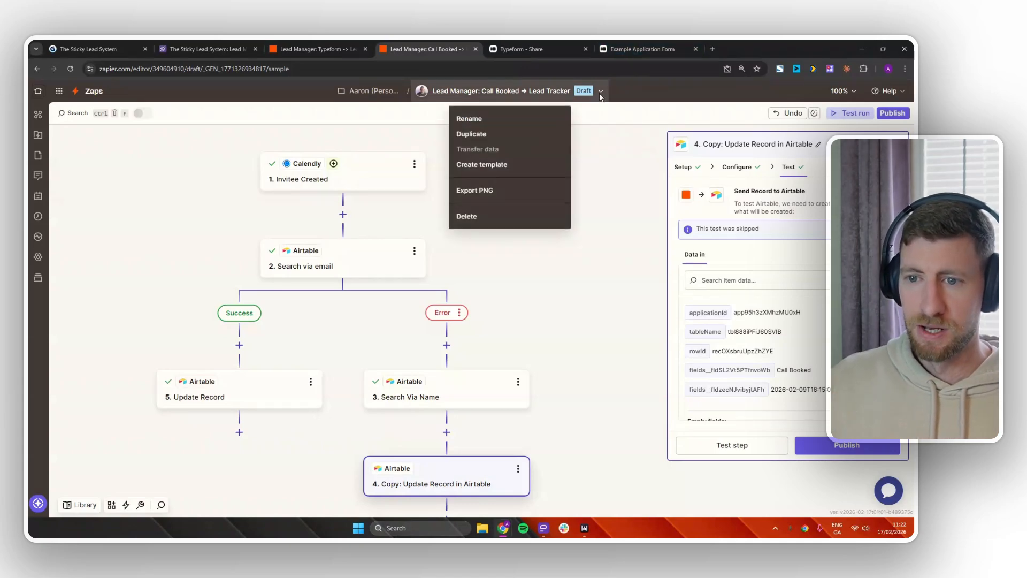
click(509, 134)
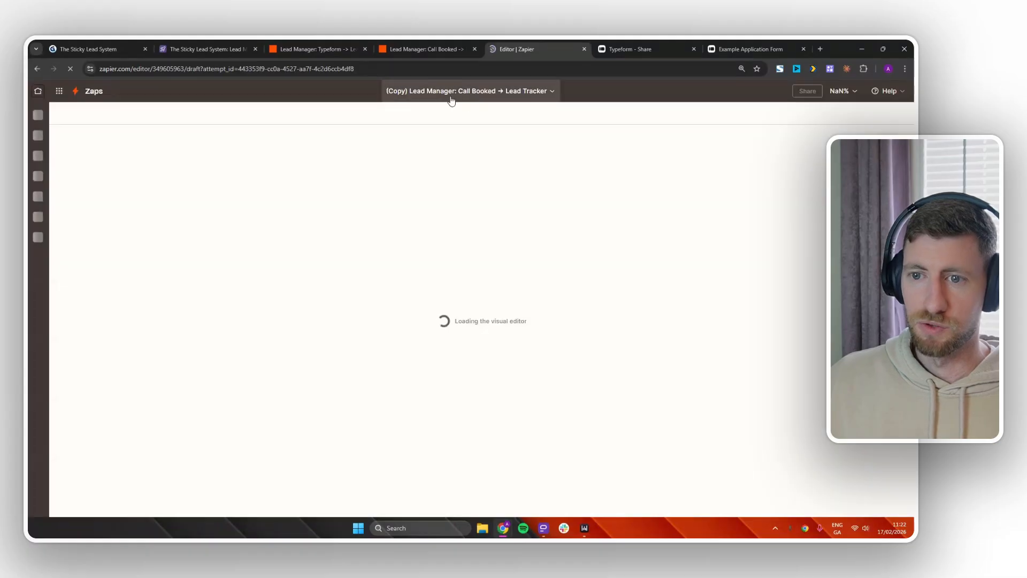
click(467, 88)
click(463, 119)
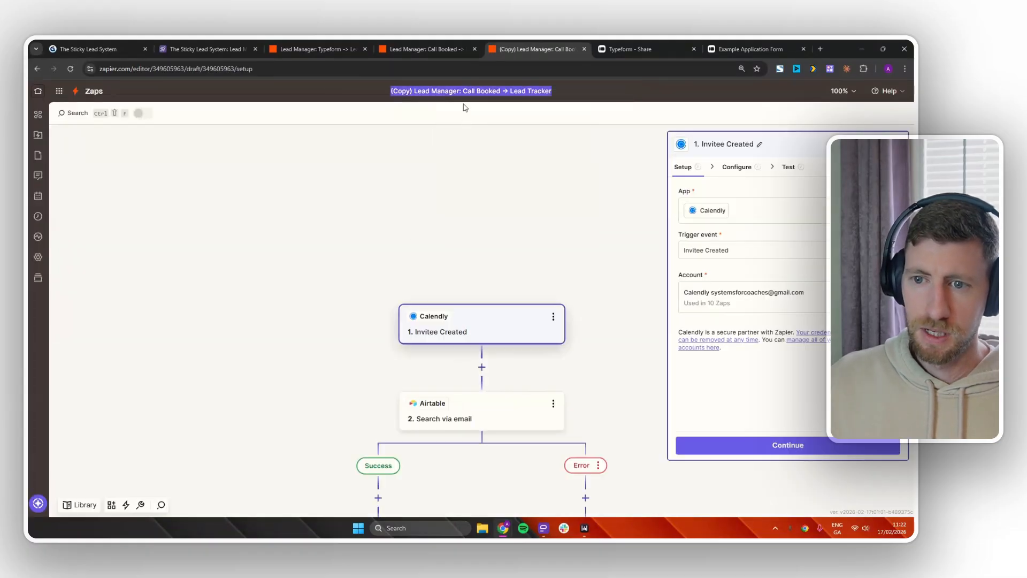
click(462, 92)
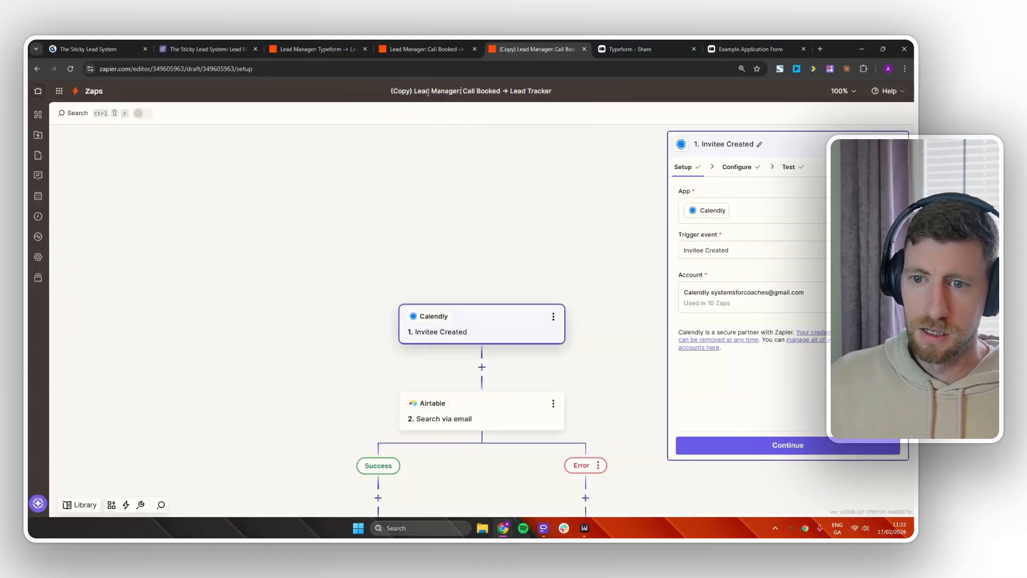
drag(415, 92, 390, 91)
key(BackSpace)
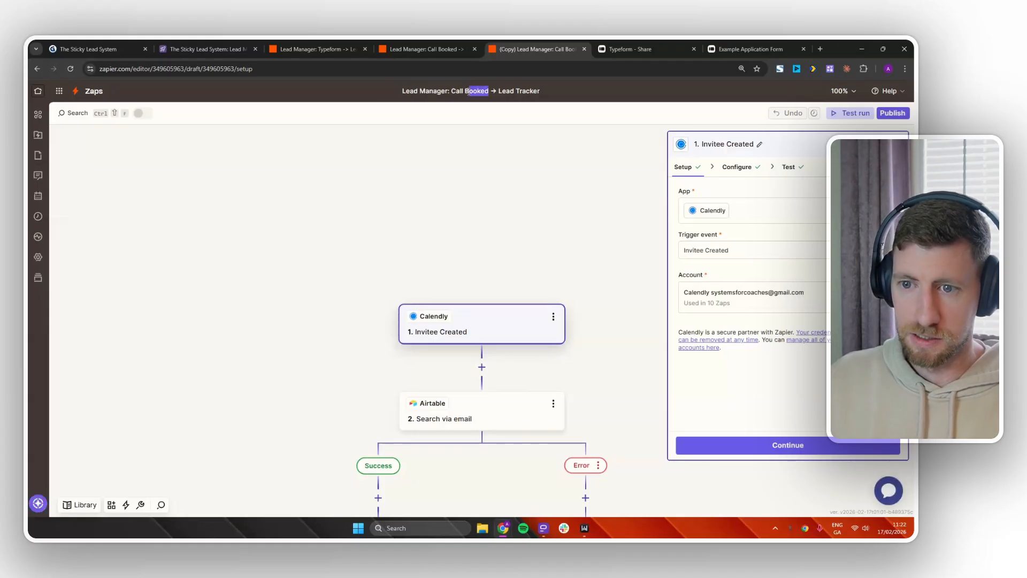
text(Cancelle)
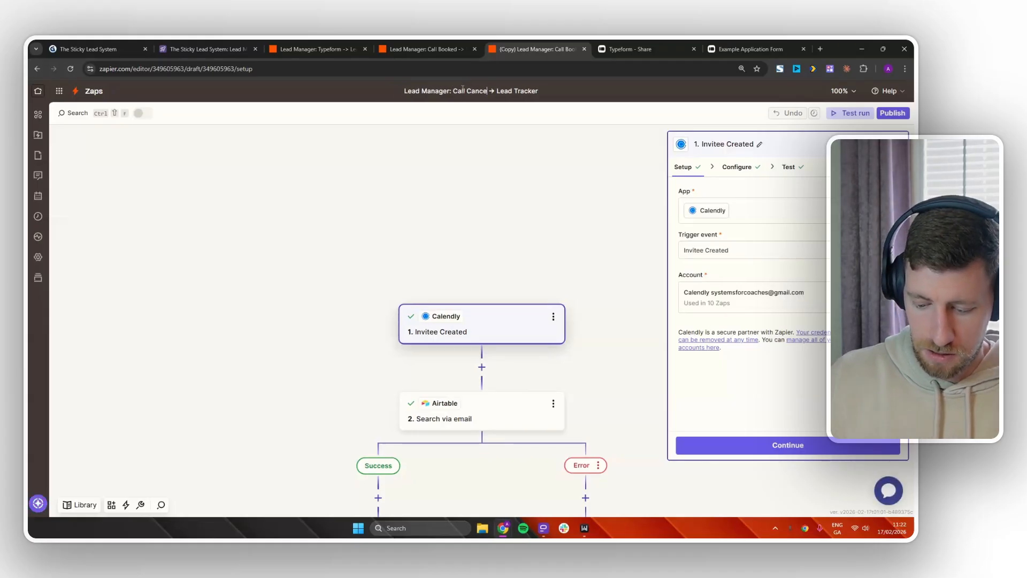
text(d)
click(590, 188)
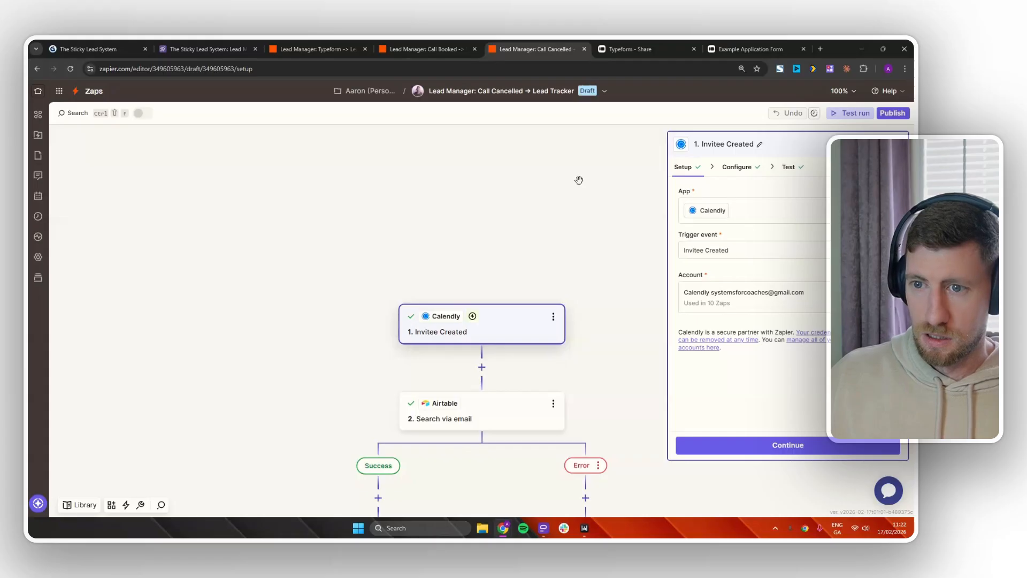
Change the Calendly trigger event to Invitee Canceled.
click(788, 445)
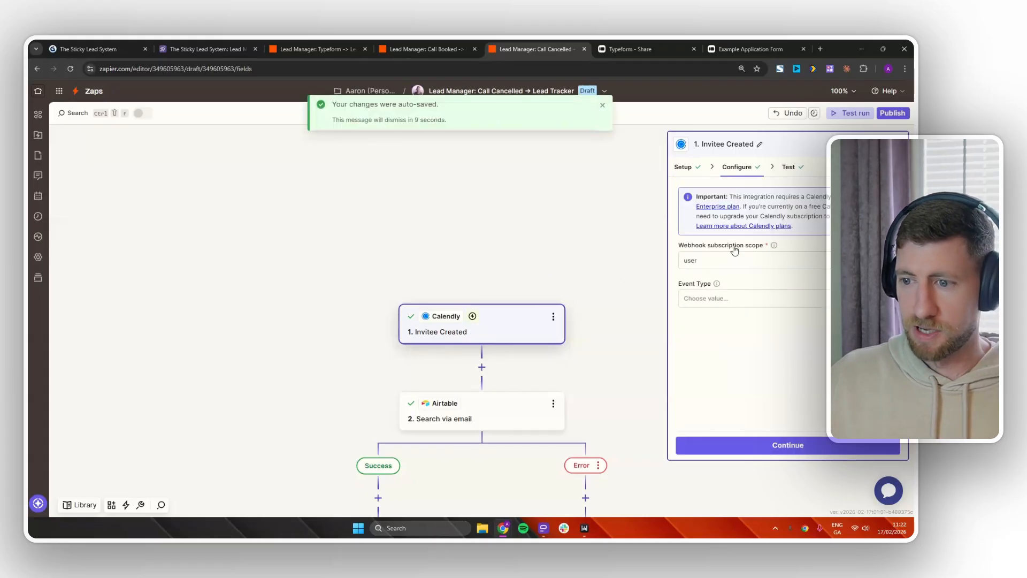
click(685, 168)
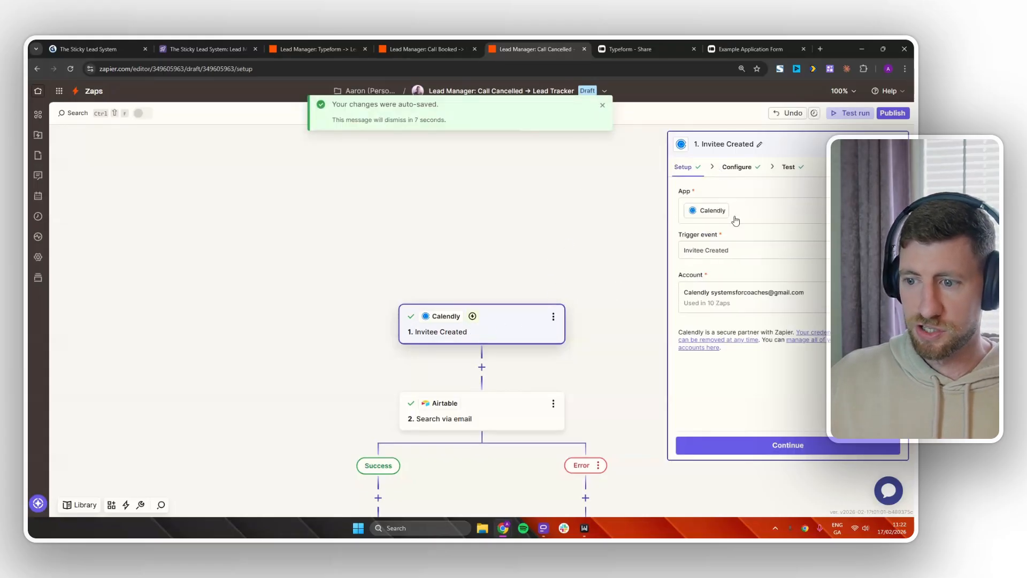
click(742, 252)
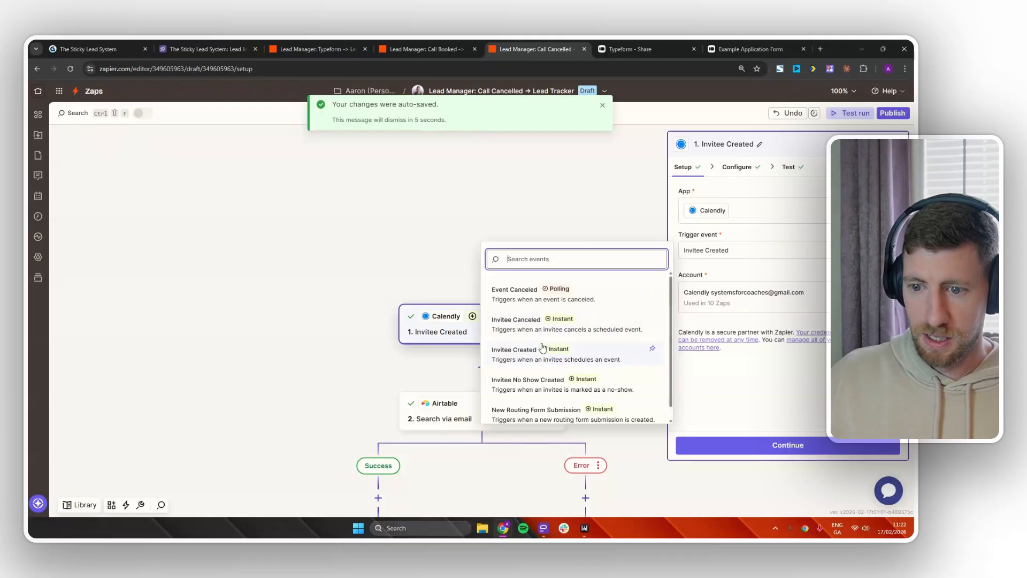
scroll(527, 321, down, 1)
click(529, 311)
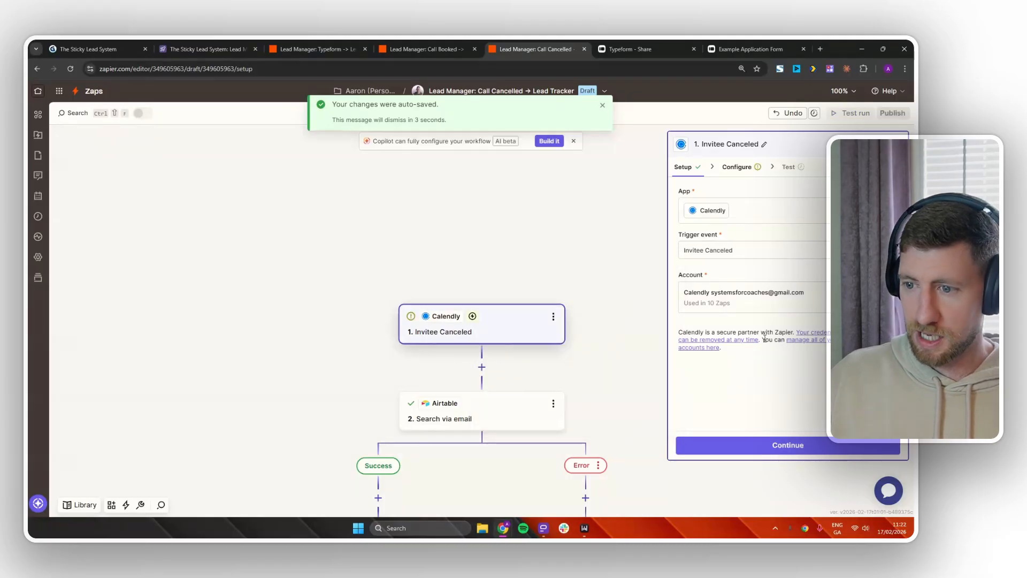
click(794, 447)
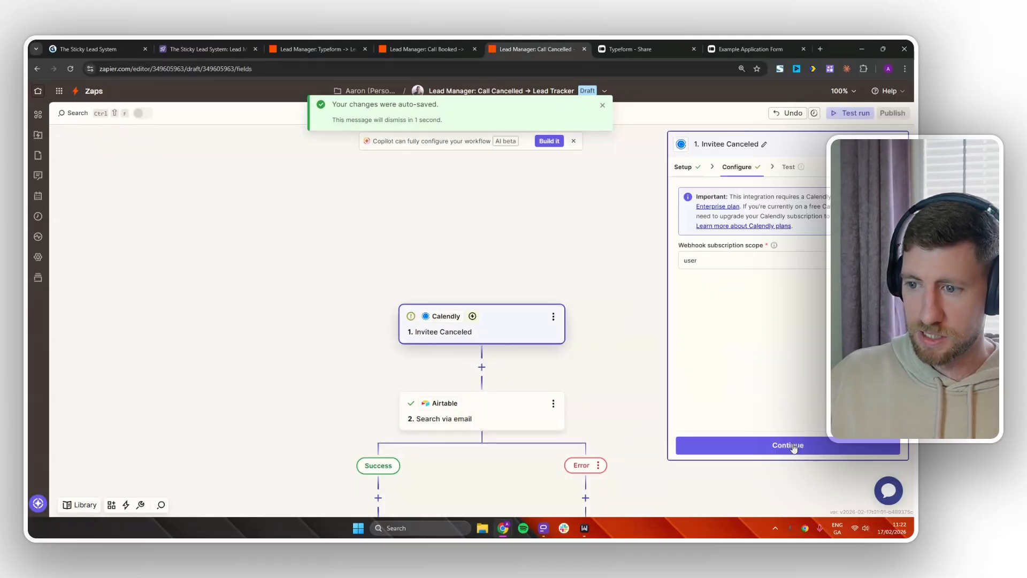
Test the Invitee Canceled trigger and review the returned cancellation records.
click(795, 450)
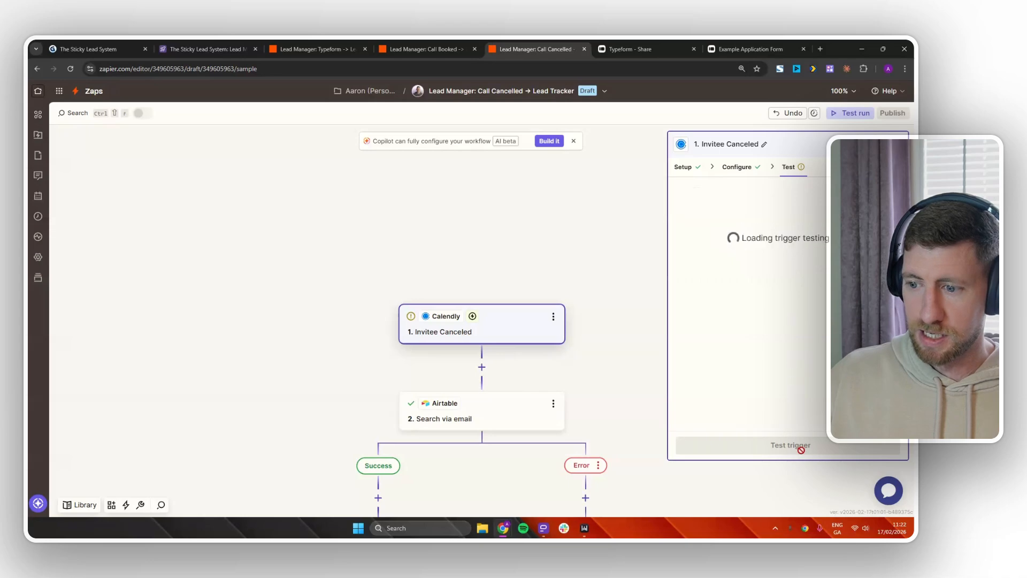
click(795, 446)
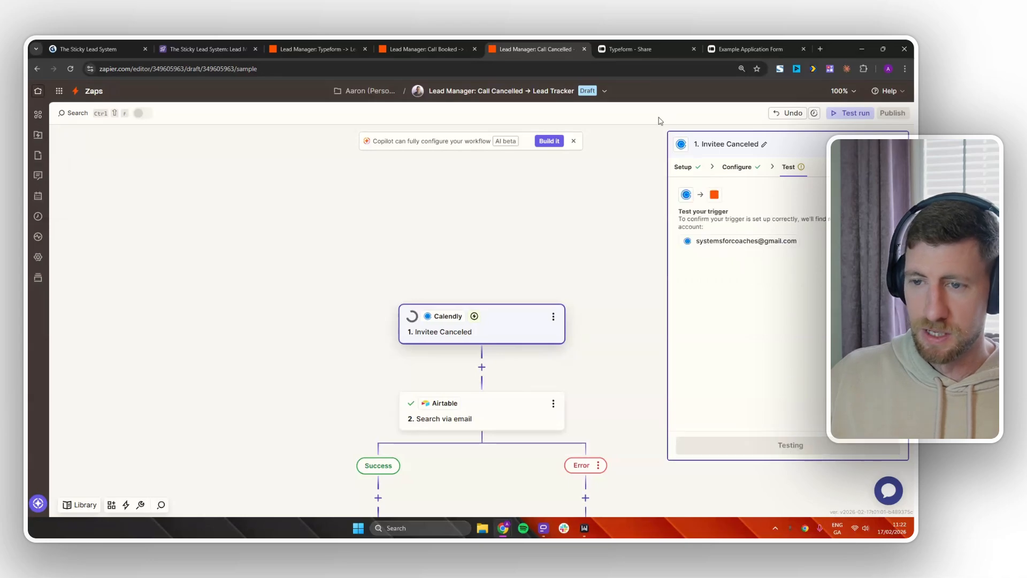
middle_click(545, 46)
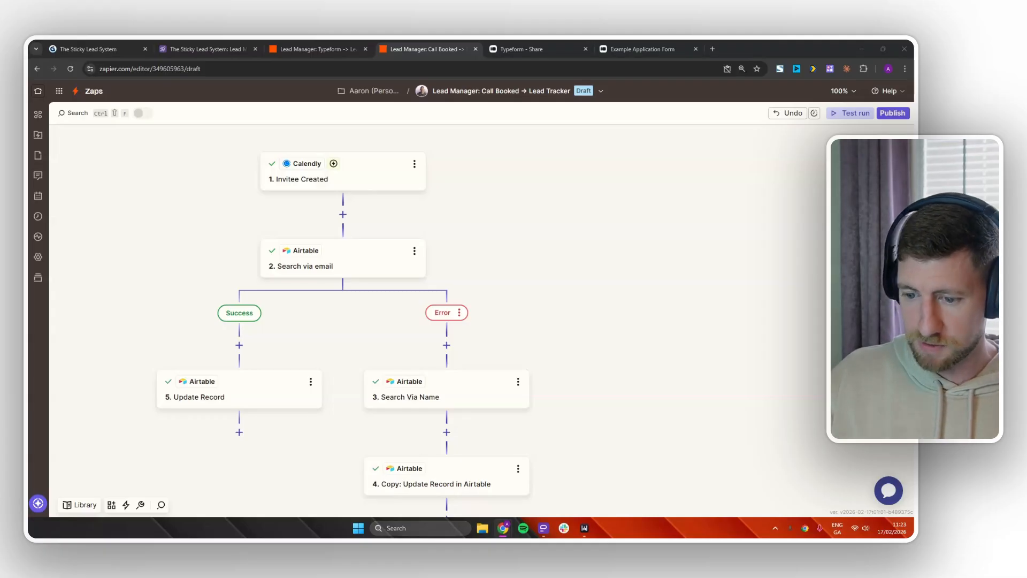
drag(316, 535, 529, 44)
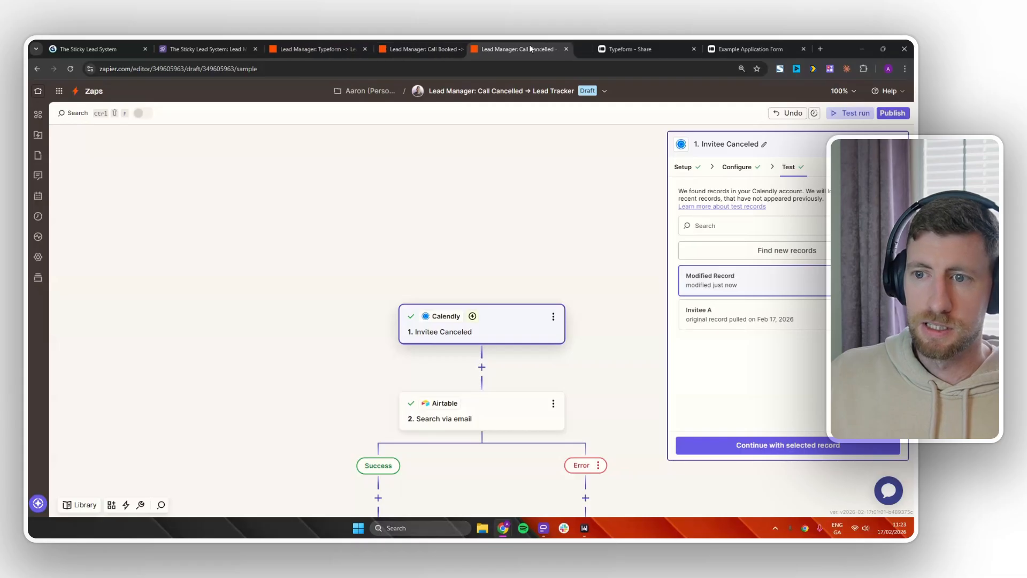
mouse_move(770, 283)
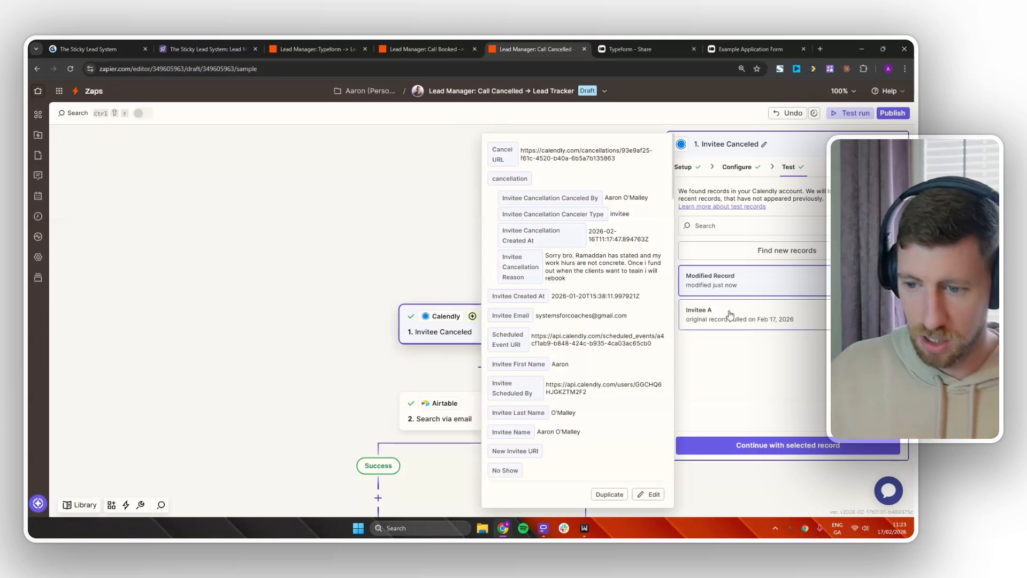
drag(601, 392, 558, 216)
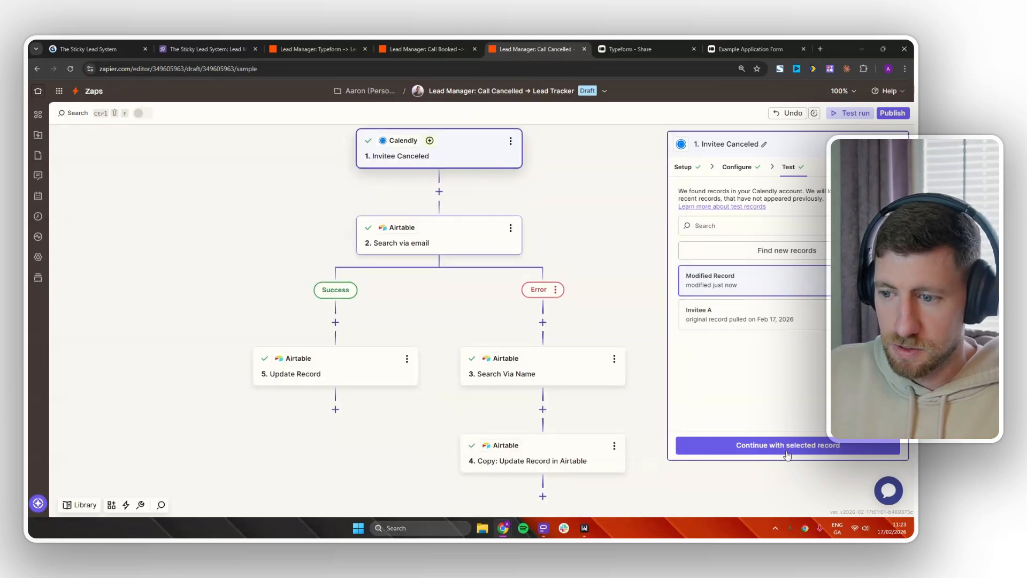
Continue with the chosen test record and review the email search step's lookup fields.
click(813, 454)
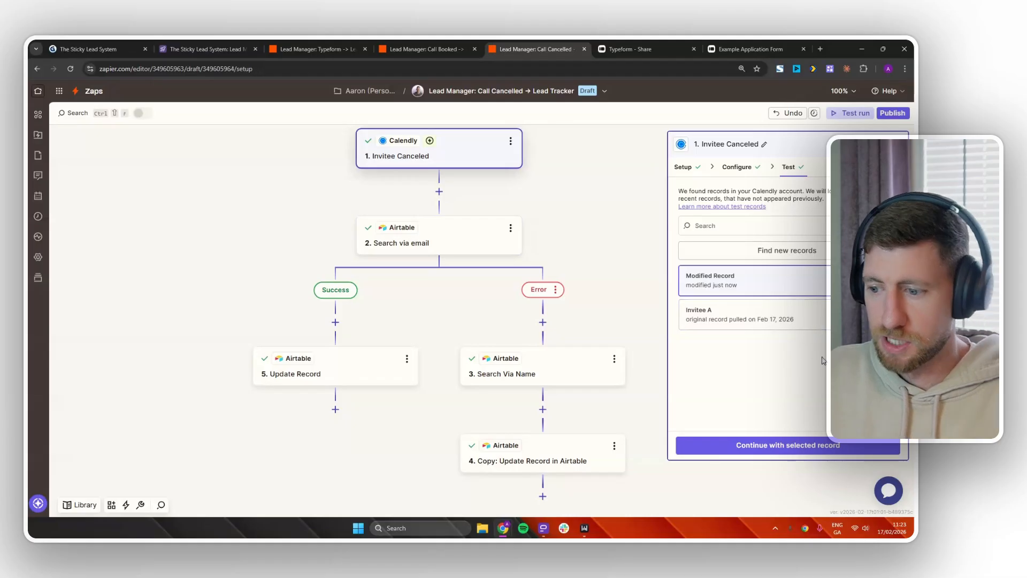
click(790, 443)
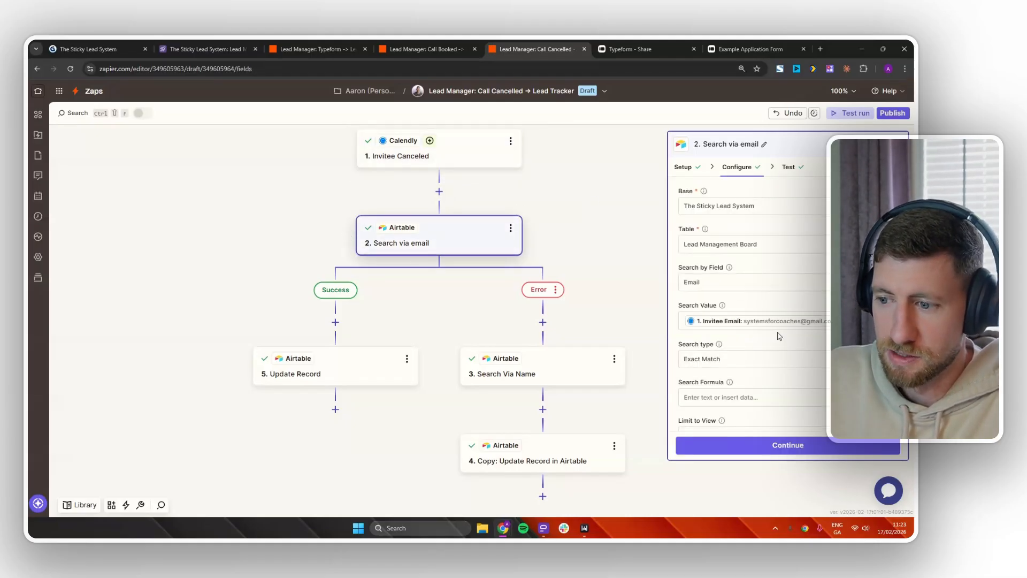
scroll(740, 324, down, 3)
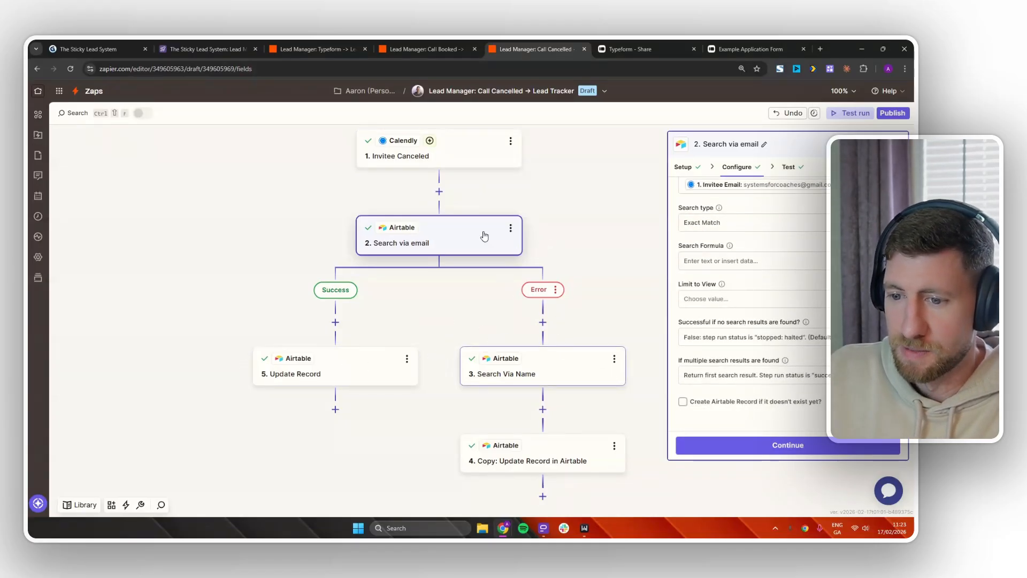
Open the Search Via Name step, which matches Full Name on the invitee's first and last name.
click(565, 369)
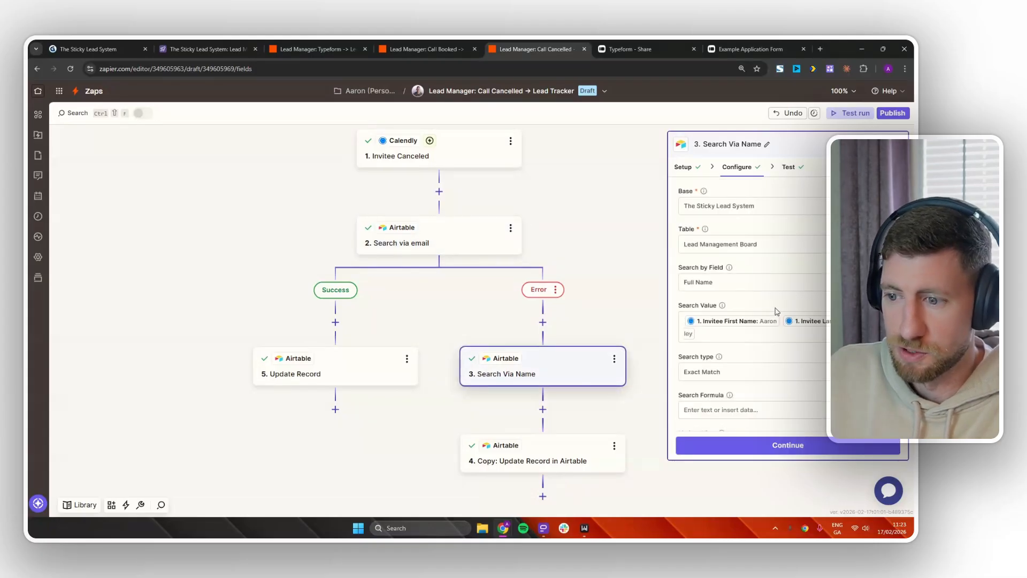
scroll(776, 313, down, 5)
scroll(791, 341, down, 10)
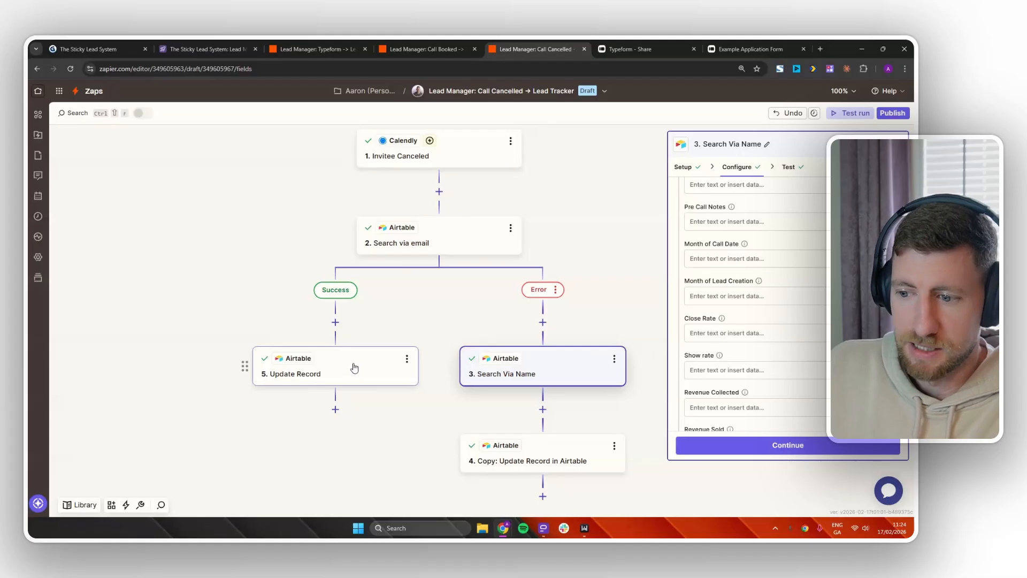
In the Update Record step, empty Call Date and change Stage from Call Booked to Call Cancelled.
click(333, 357)
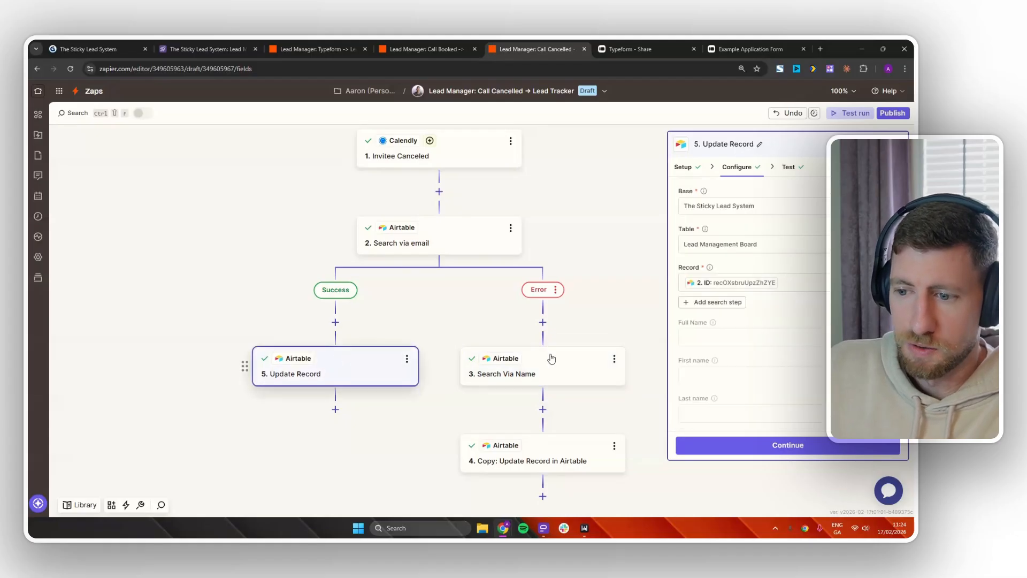
scroll(757, 349, down, 5)
scroll(757, 349, down, 6)
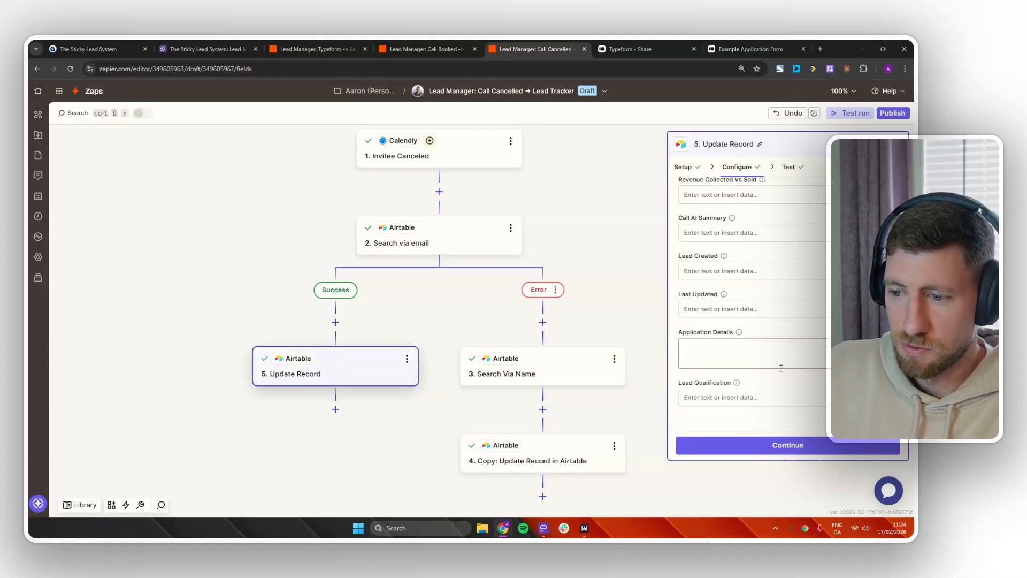
scroll(771, 321, up, 5)
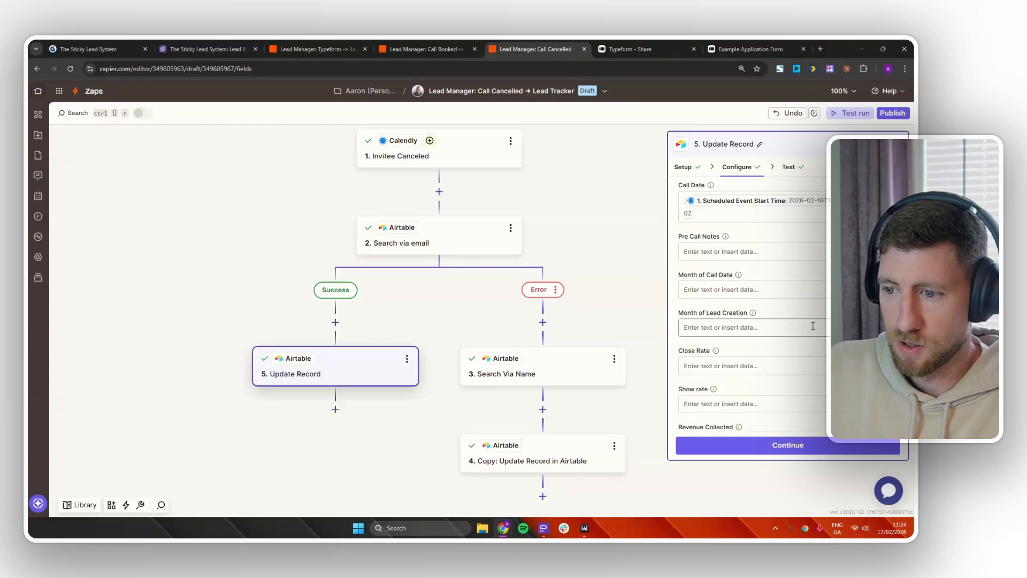
click(723, 355)
key(BackSpace)
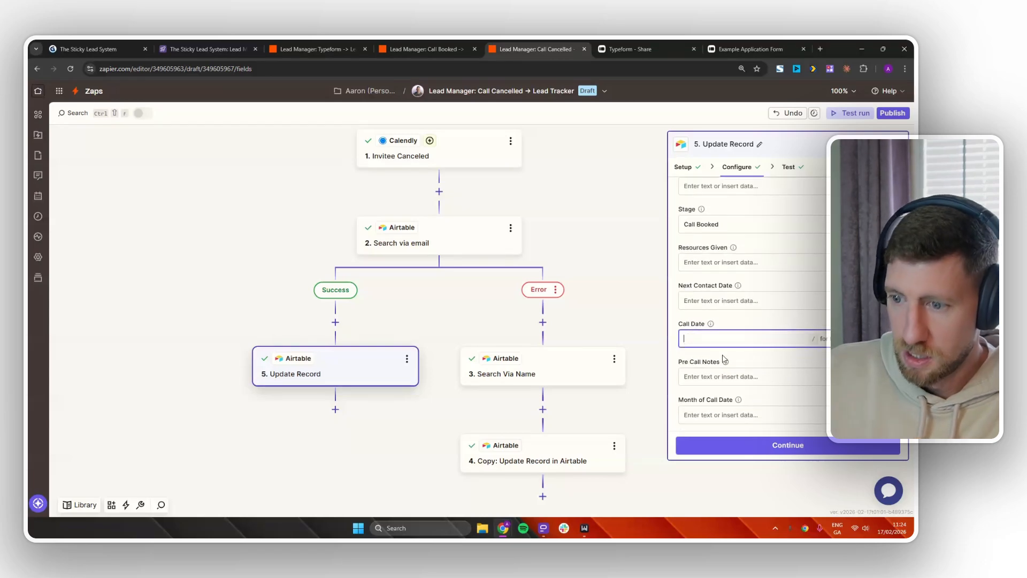
scroll(729, 359, up, 1)
drag(721, 274, 698, 274)
text(Cancell)
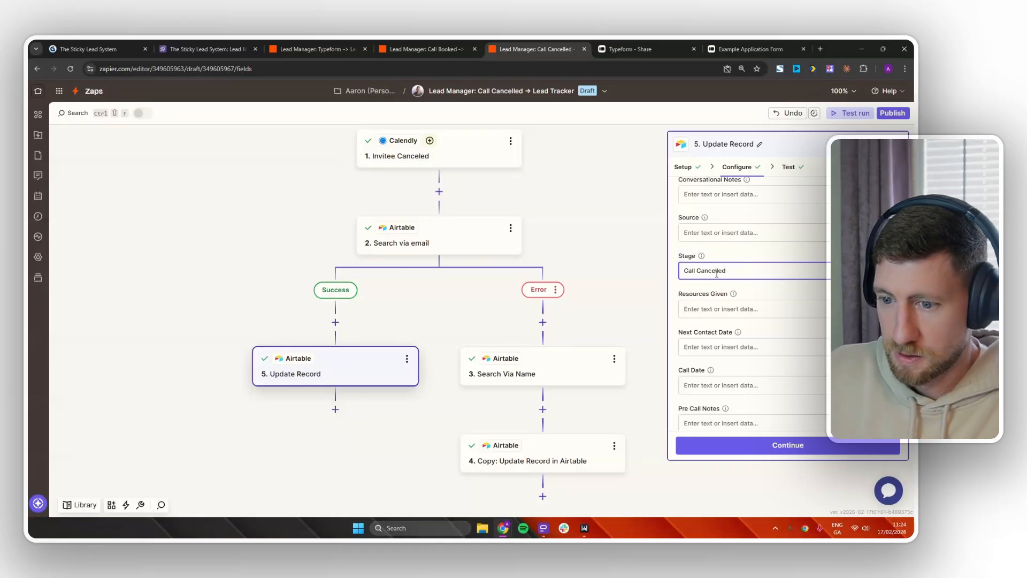
click(733, 444)
Retest the update, then check the lead's Call Cancelled column in Airtable's Lead Pipeline board.
click(733, 444)
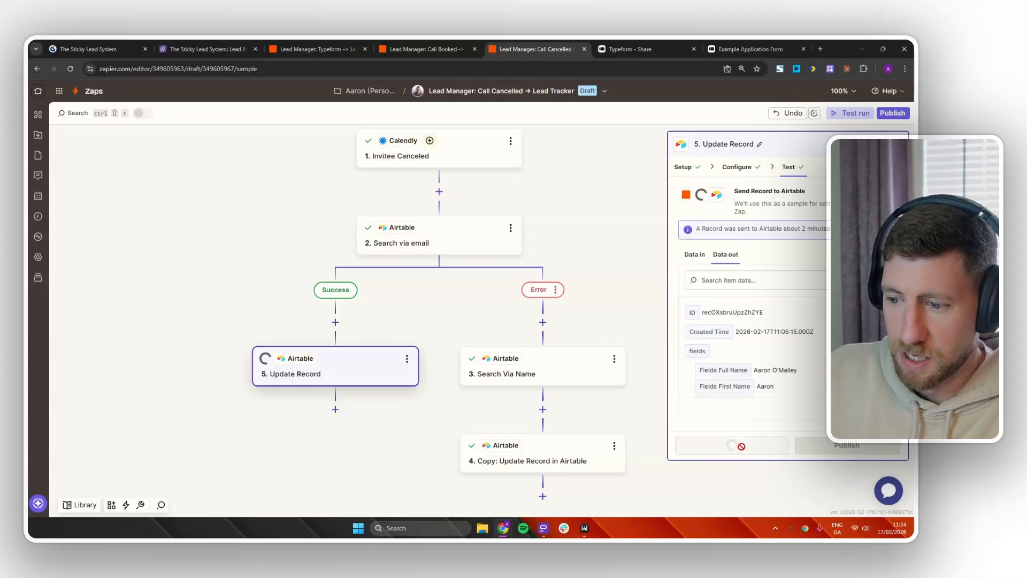
click(206, 49)
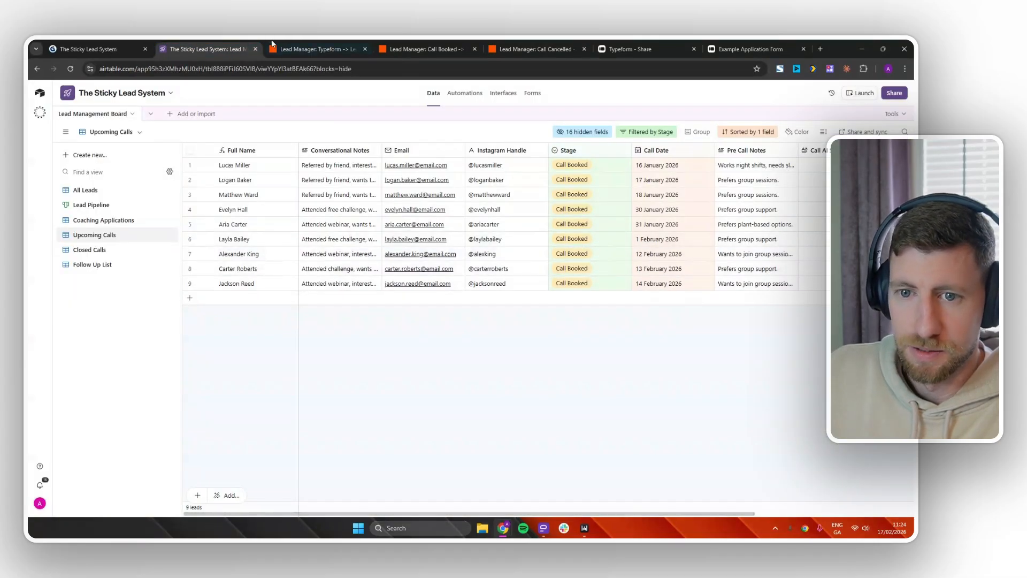
click(92, 205)
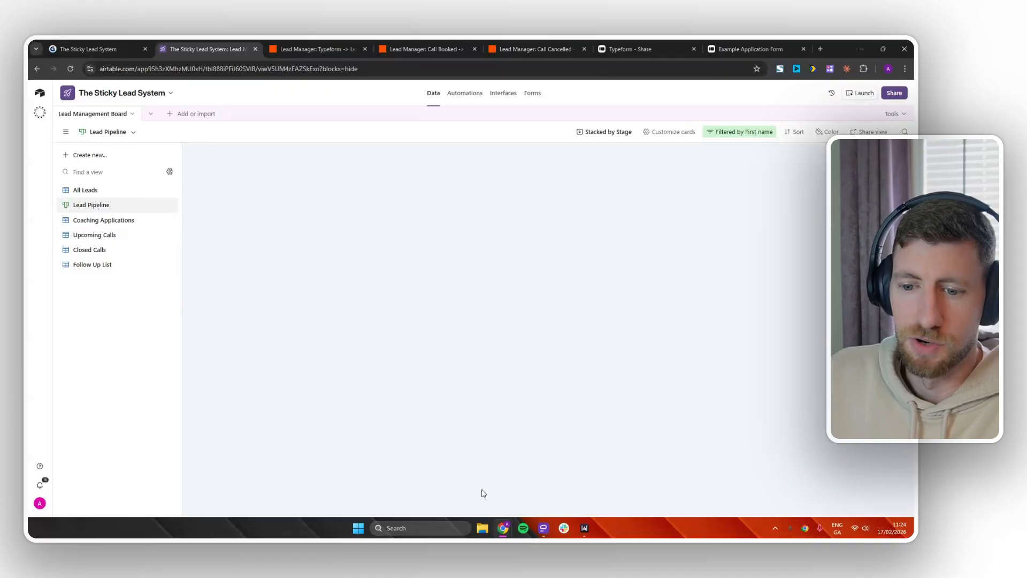
drag(429, 514, 695, 514)
scroll(695, 332, down, 1)
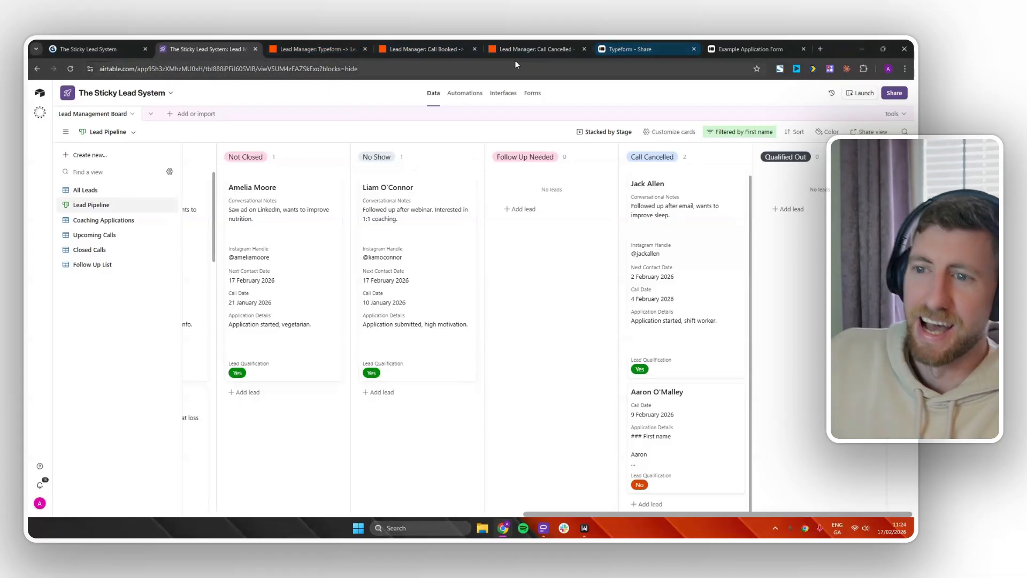
click(527, 49)
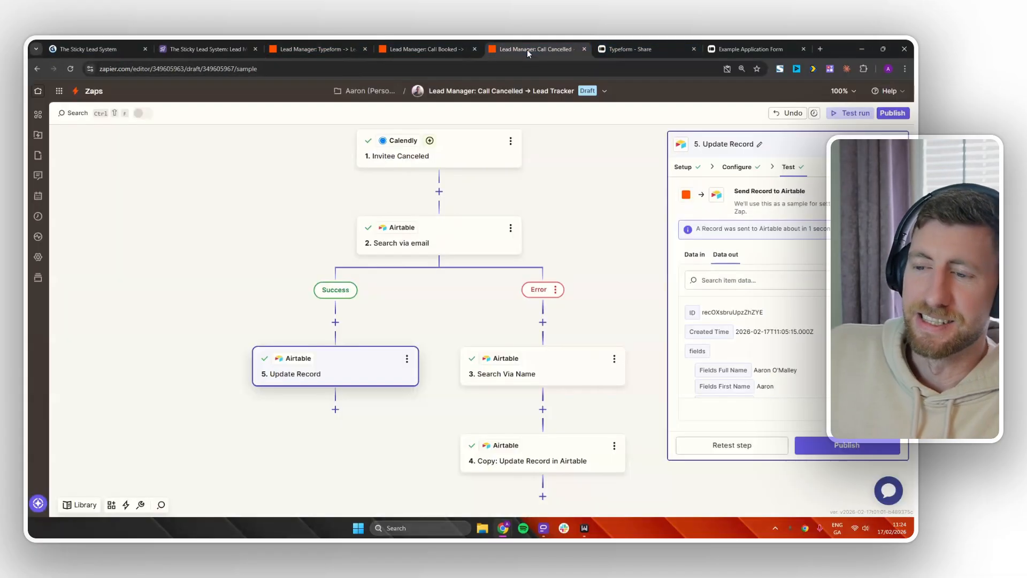
In the copied Update Record step, set Stage to Call Cancelled, clear Call Date, and skip the test.
click(551, 463)
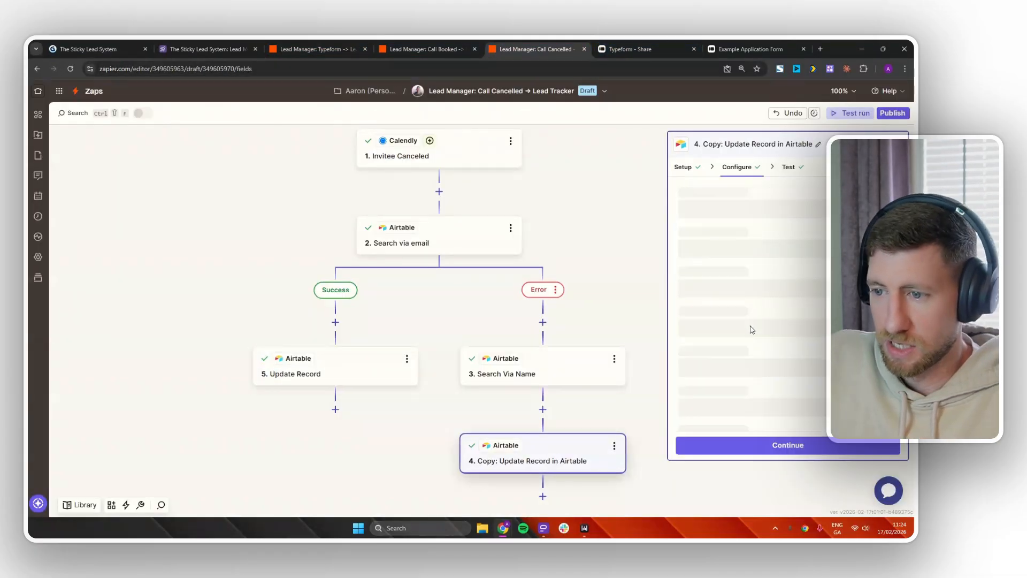
scroll(748, 332, down, 5)
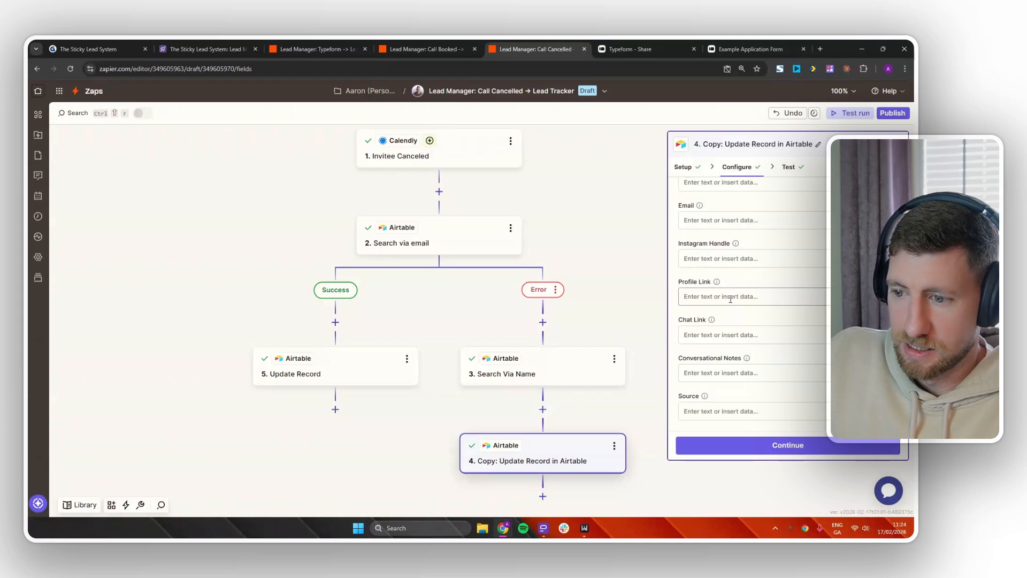
scroll(727, 360, down, 3)
drag(728, 360, 695, 359)
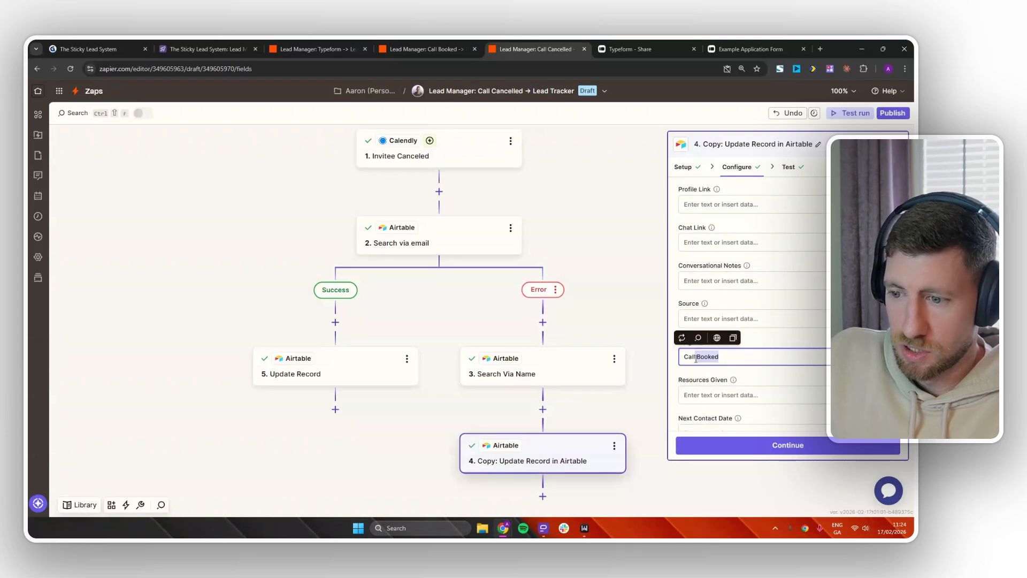
text(Cancell)
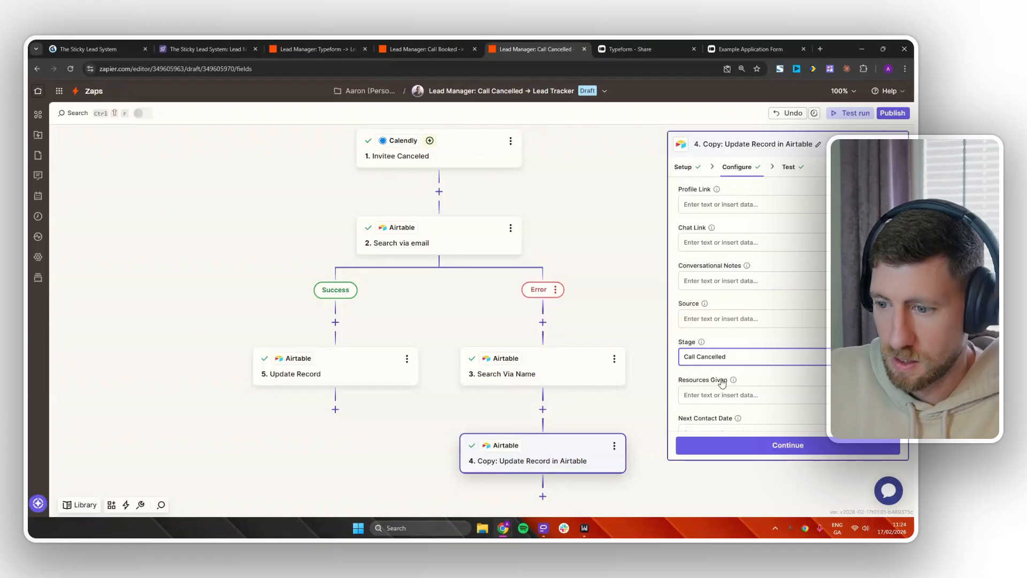
scroll(705, 357, down, 3)
click(702, 300)
key(BackSpace)
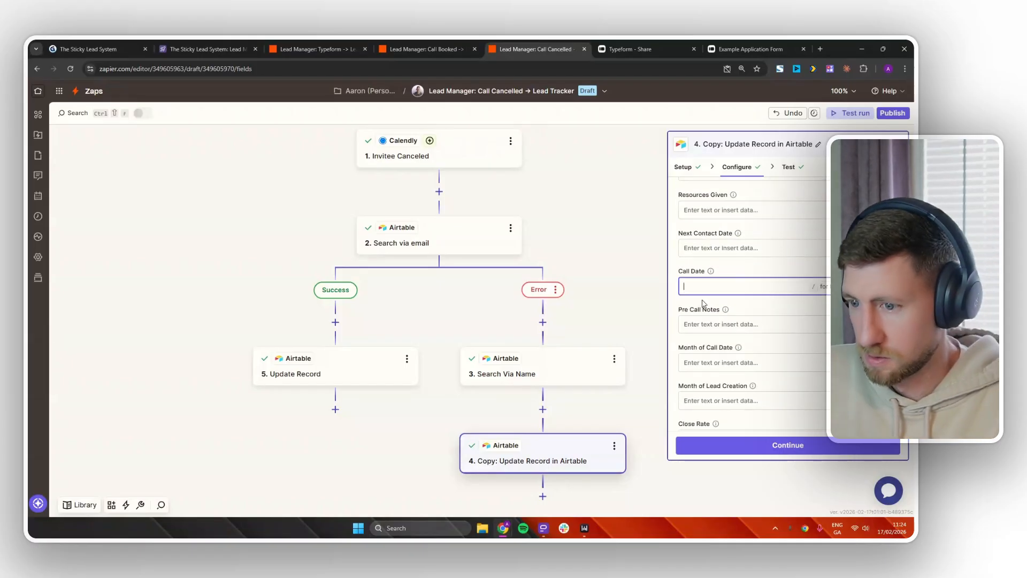
click(787, 446)
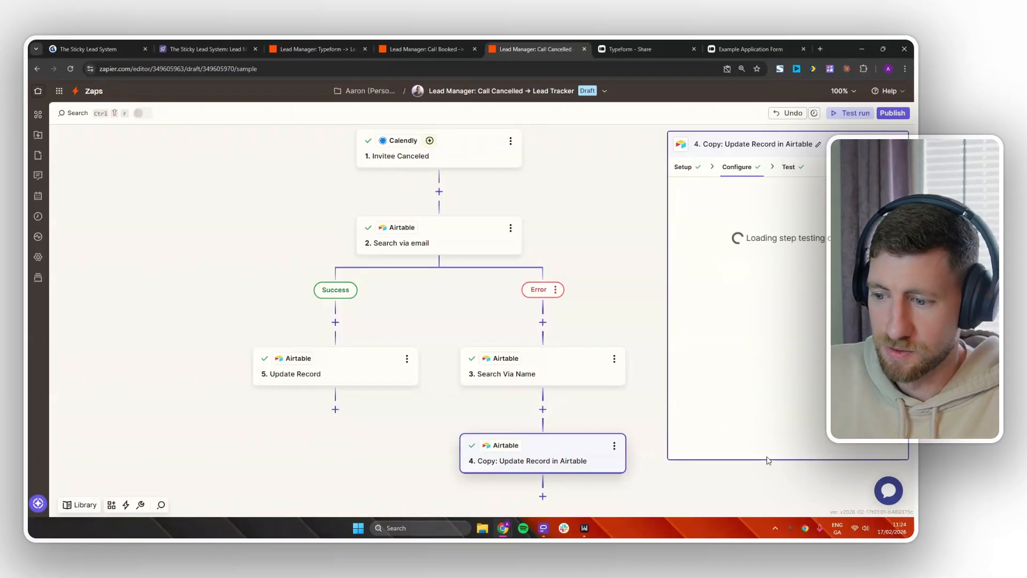
click(844, 445)
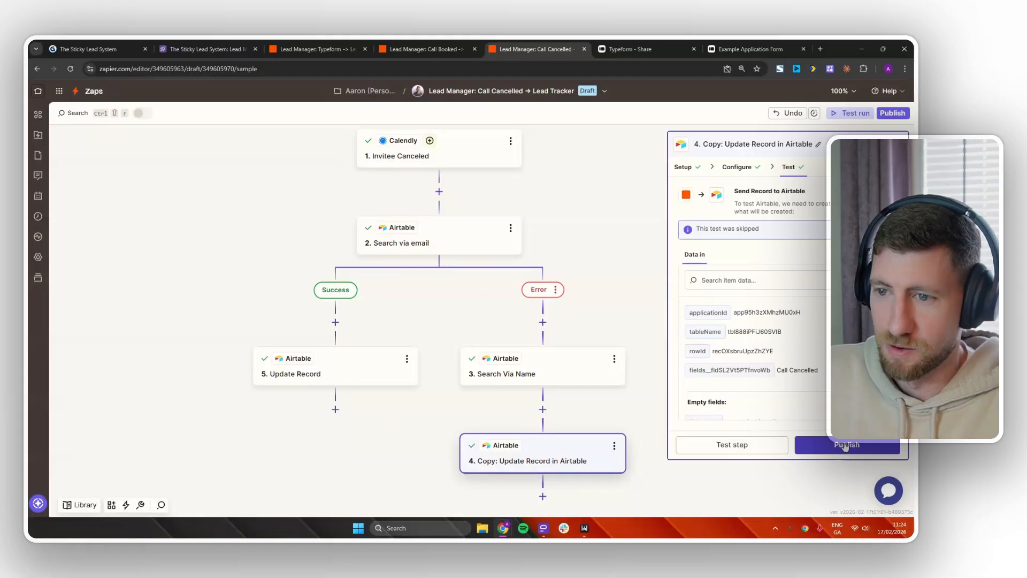
Flip between the Automation #2 and #3 slides in Gamma, then reopen the Call Booked zap.
click(85, 48)
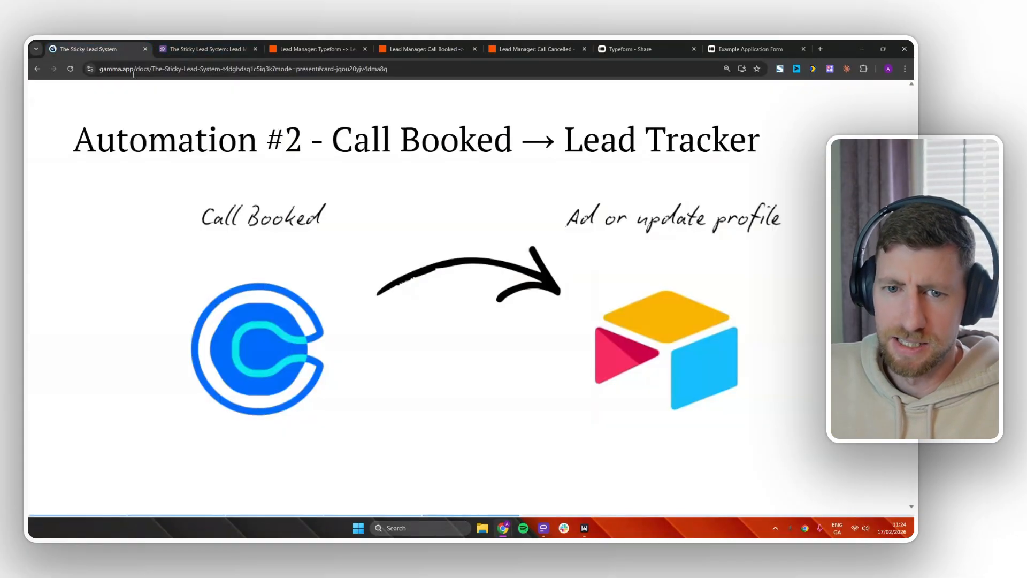
key(Right)
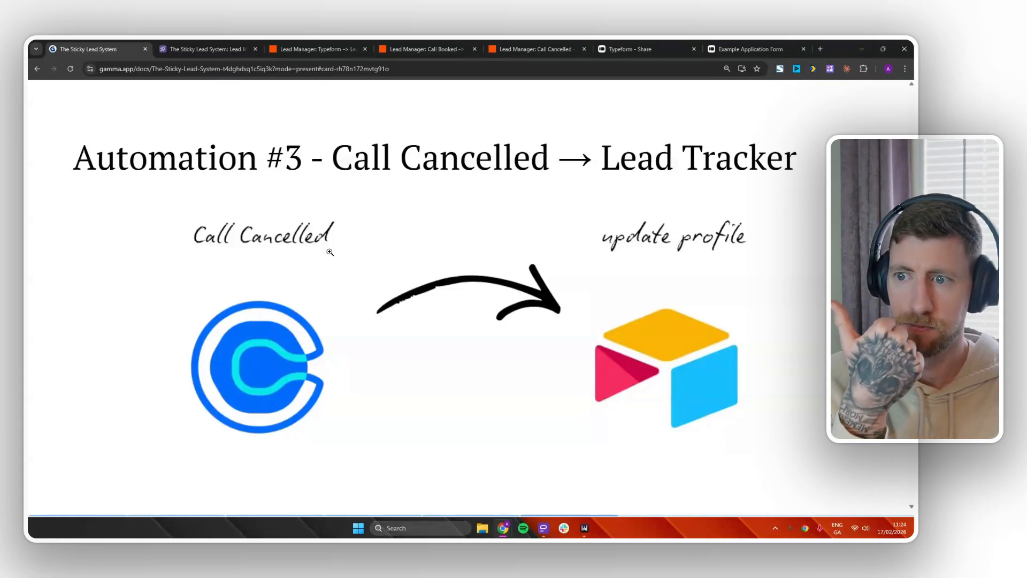
key(Left)
key(Left)
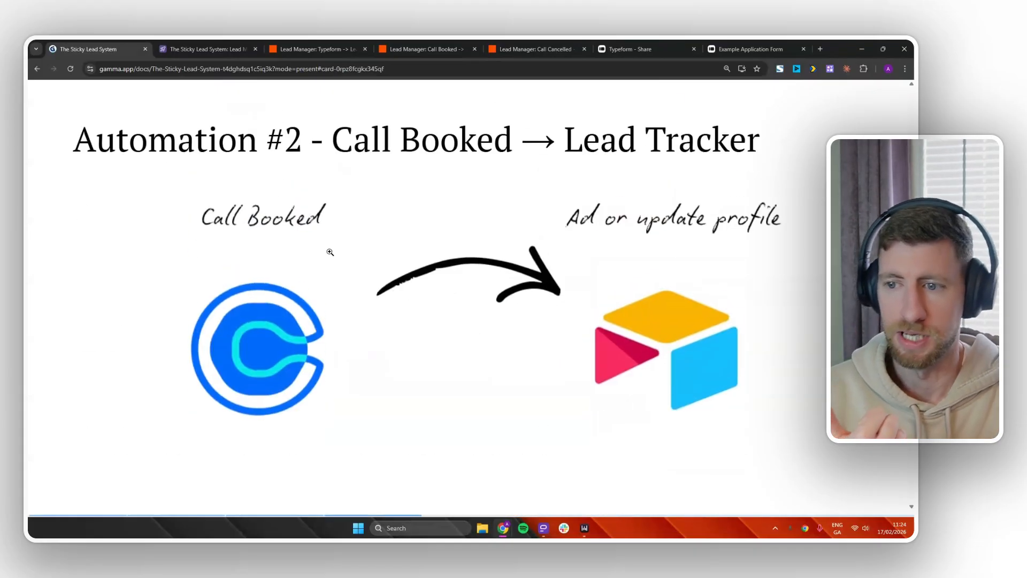
key(Right)
key(Right)
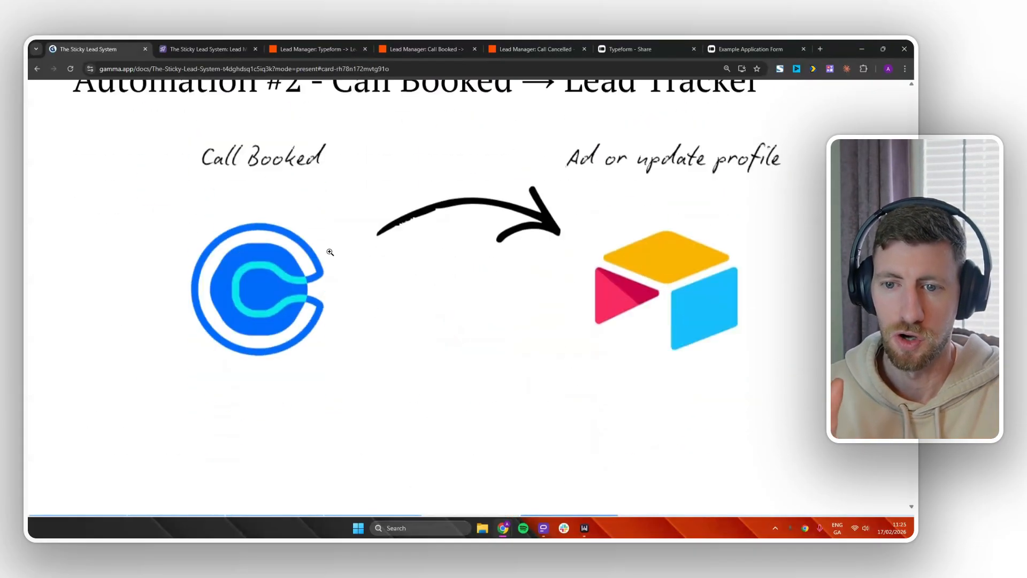
key(Left)
key(Left)
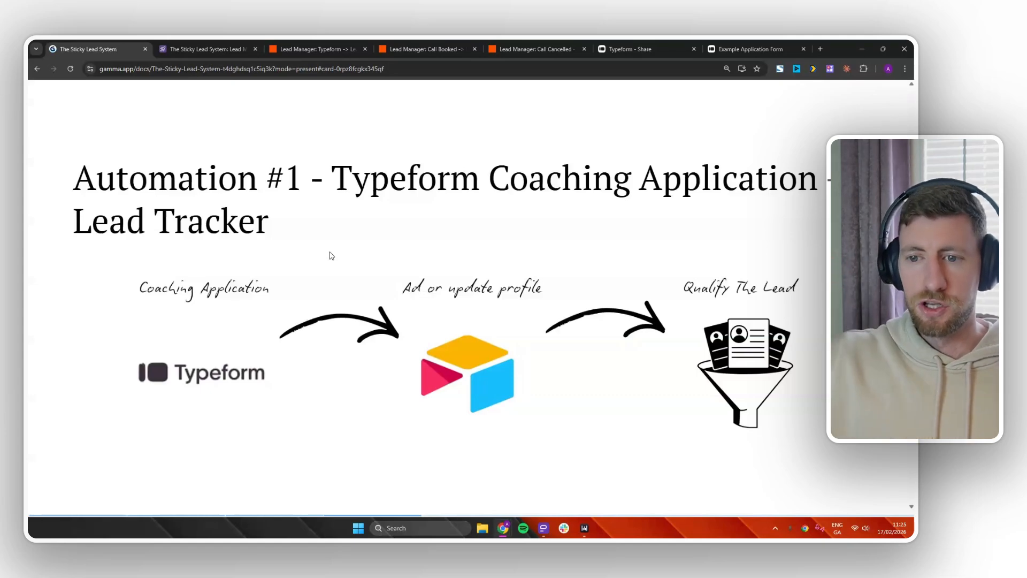
click(319, 49)
click(424, 49)
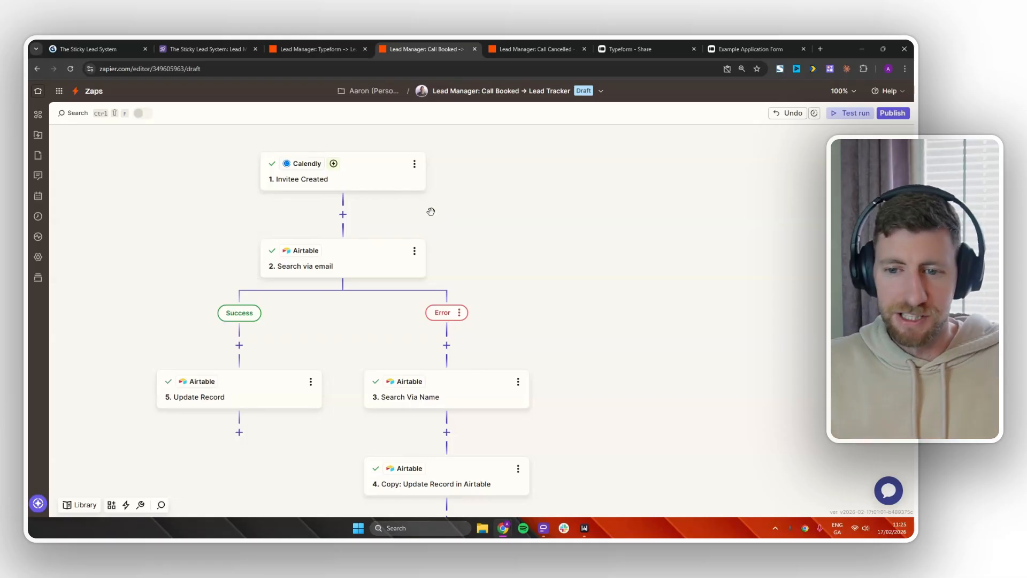
Add a Delay by Zapier 'Delay For' step of 2 Minutes after the Calendly trigger, skipping its test.
click(343, 214)
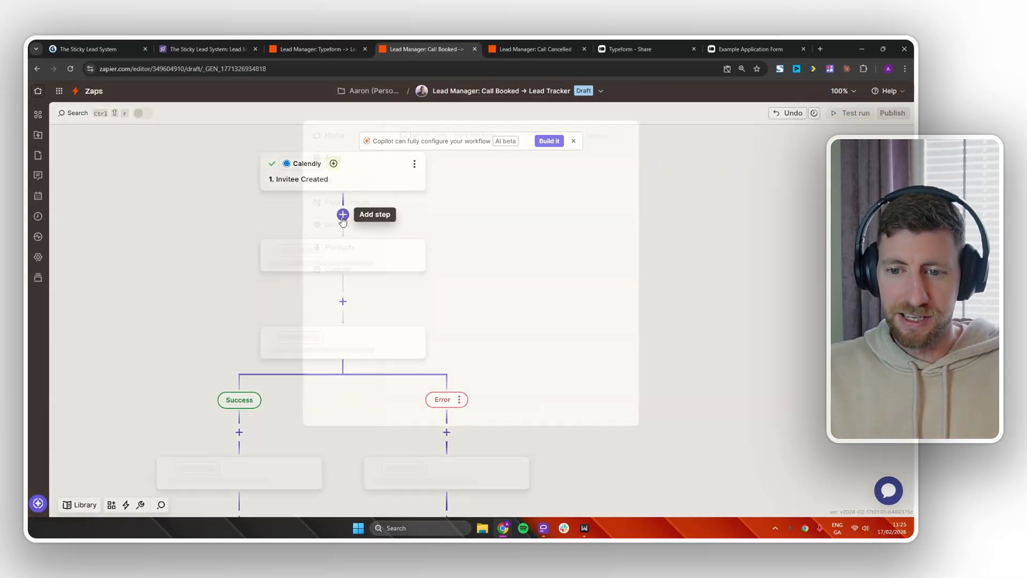
text(delay)
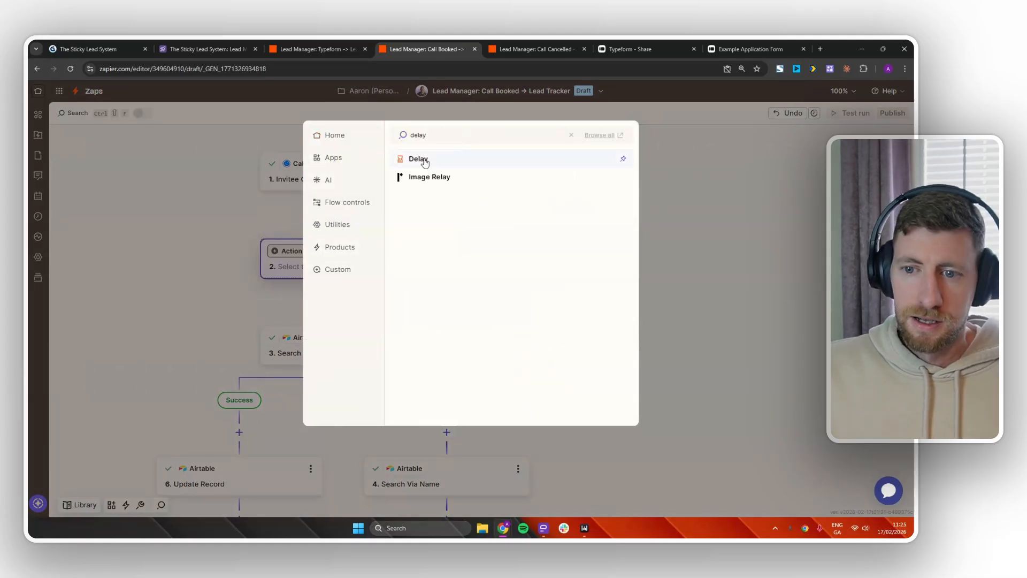
click(424, 160)
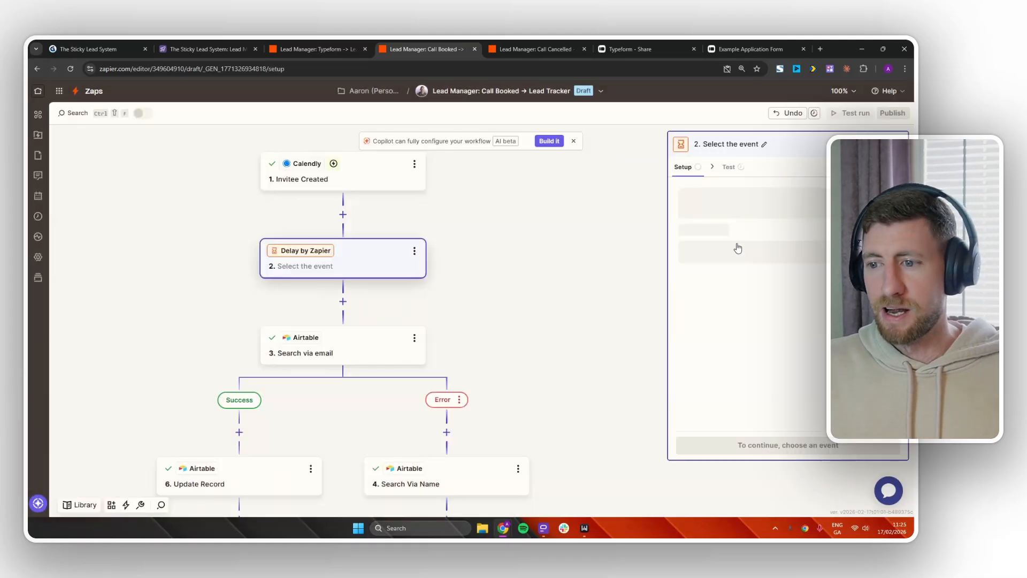
click(542, 352)
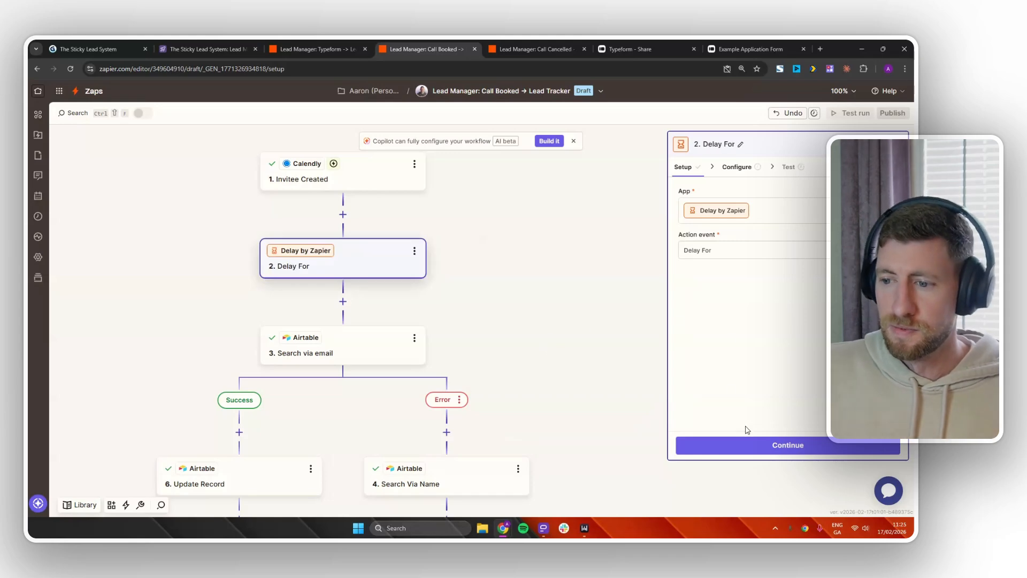
click(749, 445)
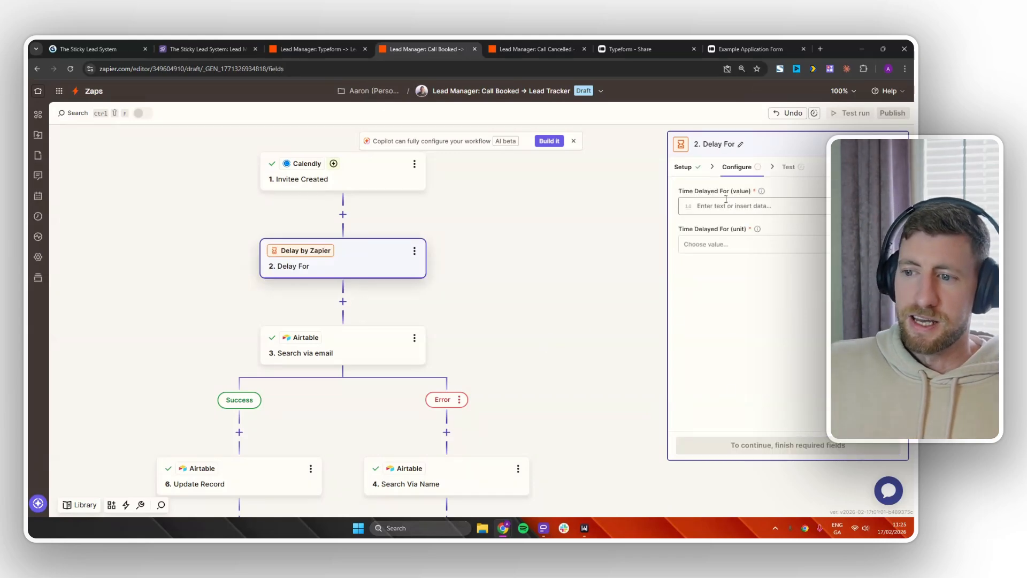
click(724, 203)
click(724, 245)
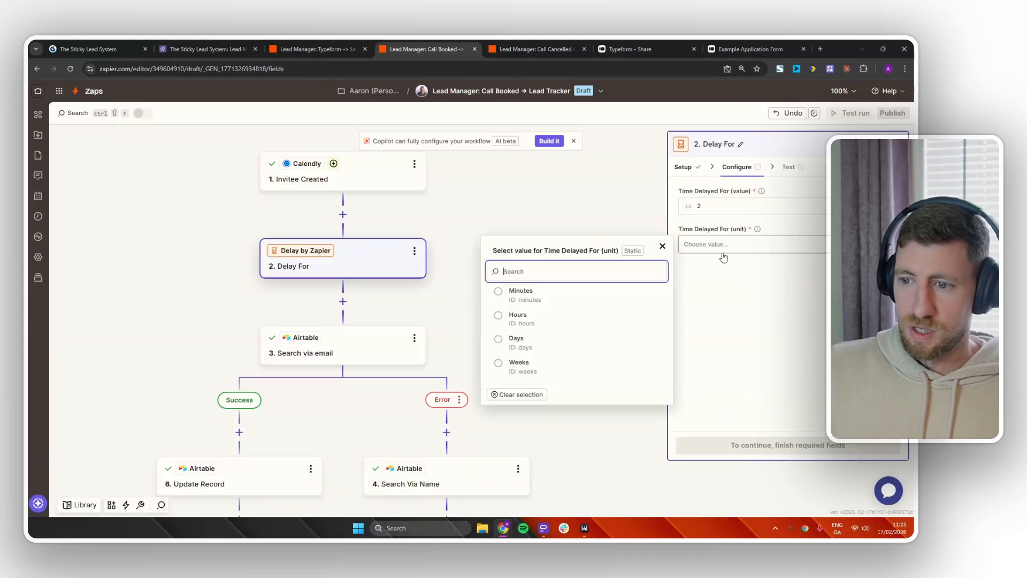
click(556, 295)
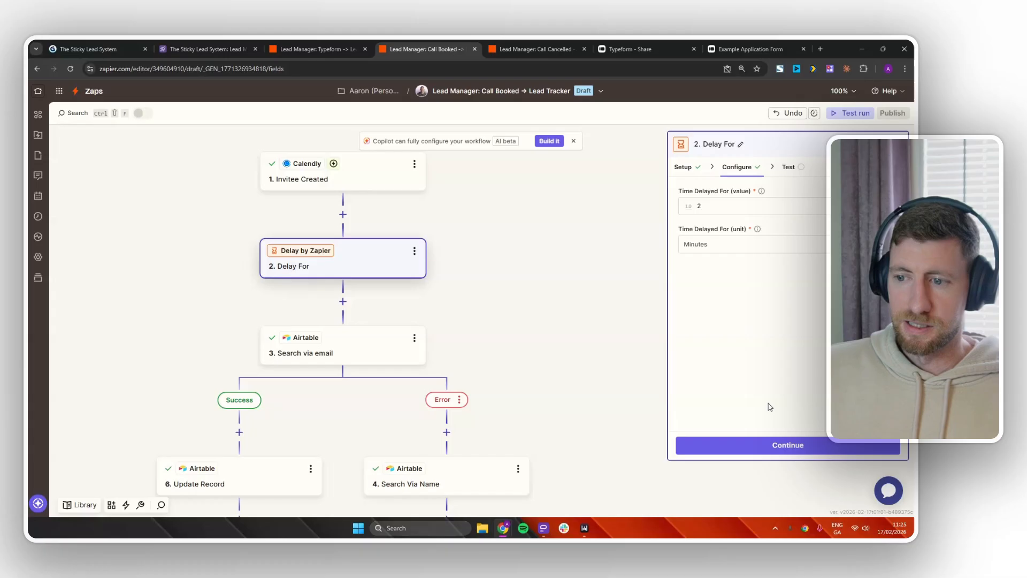
click(779, 450)
click(736, 446)
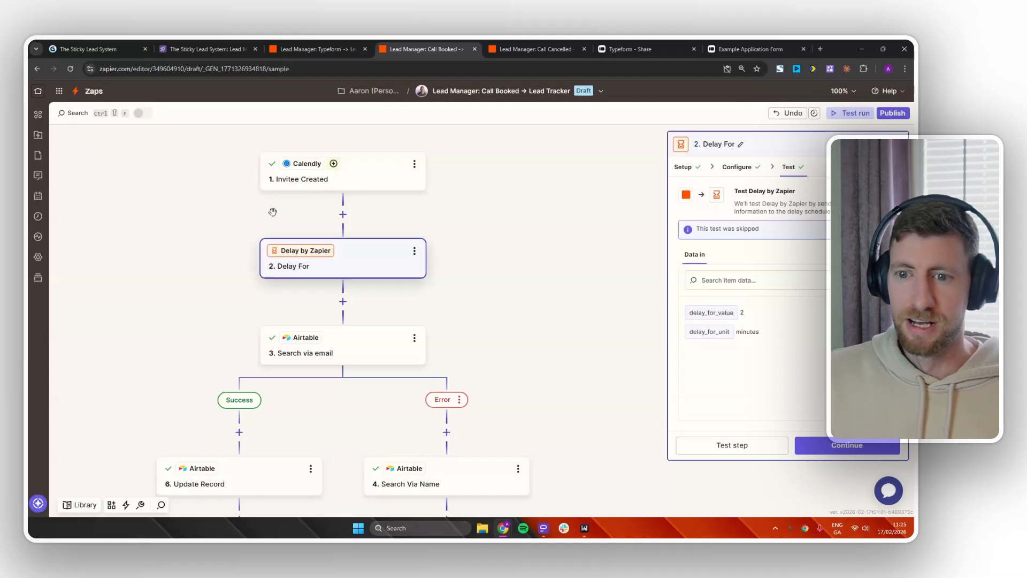
Scroll the Gamma presentation to the 'Automation #4 - Lead Magnet → Lead Tracker' slide.
click(83, 48)
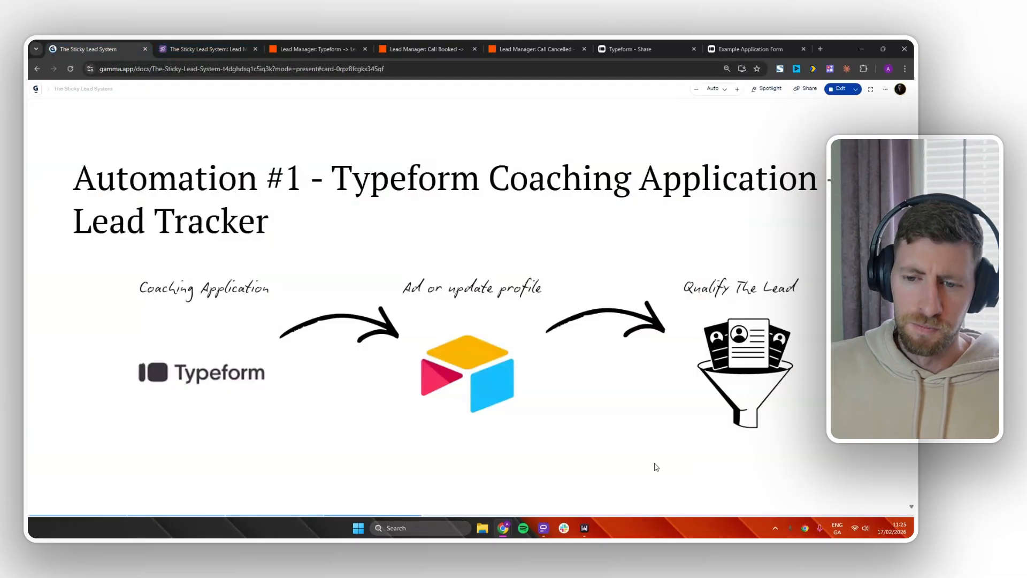
scroll(669, 468, down, 2)
scroll(672, 470, down, 1)
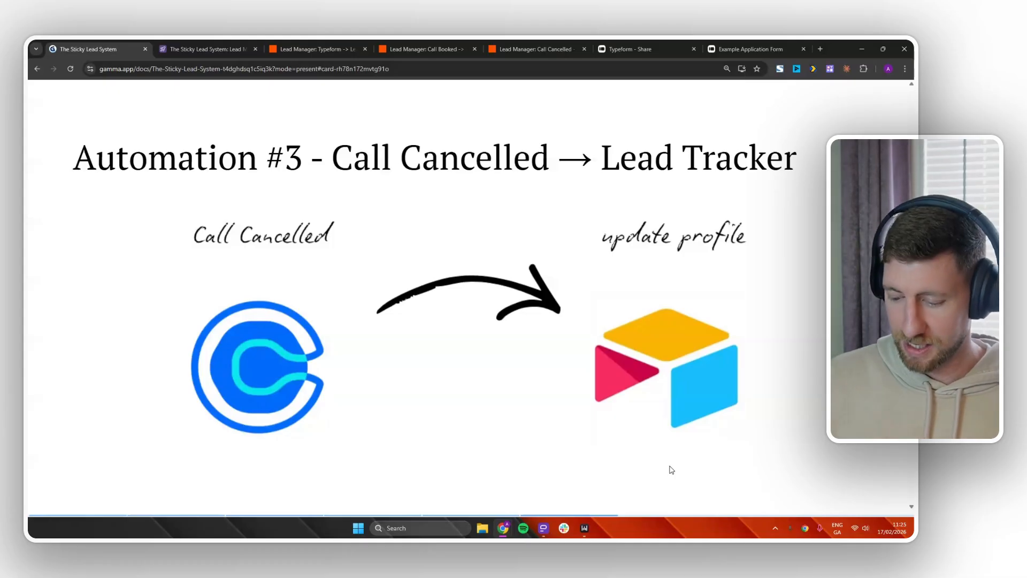
scroll(672, 469, down, 1)
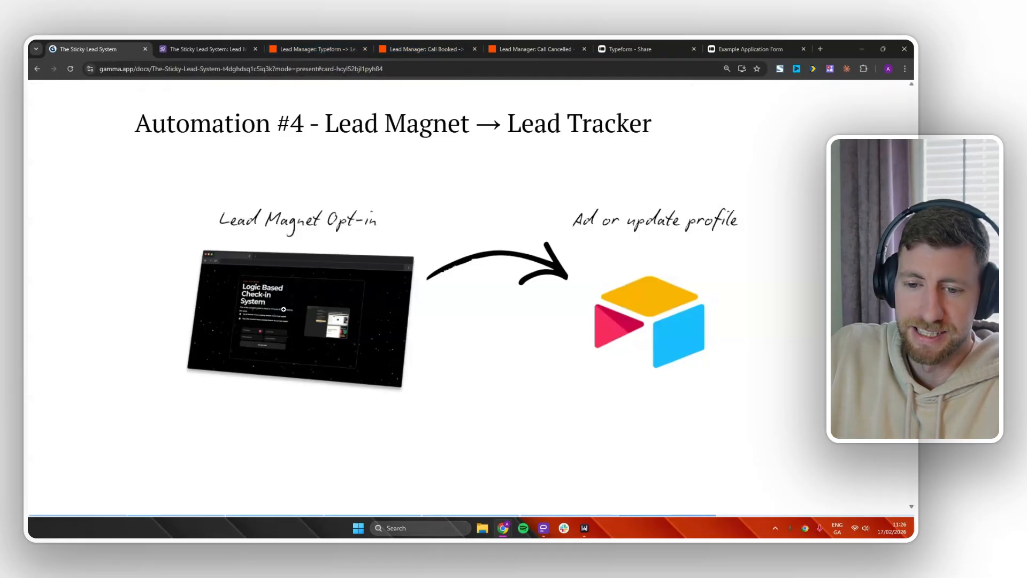
Duplicate the published Typeform → Lead Tracker zap.
click(537, 48)
click(344, 47)
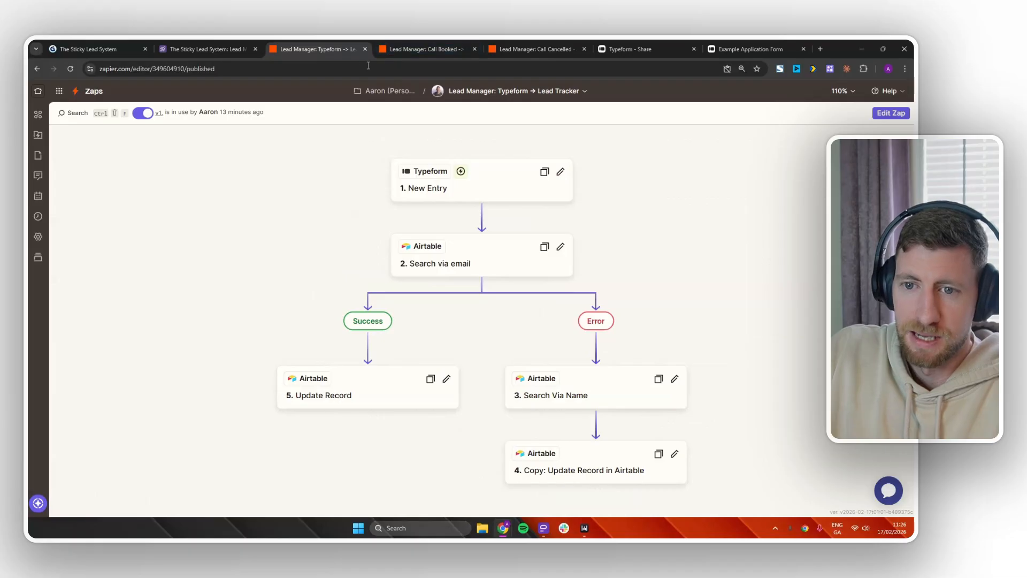
click(585, 92)
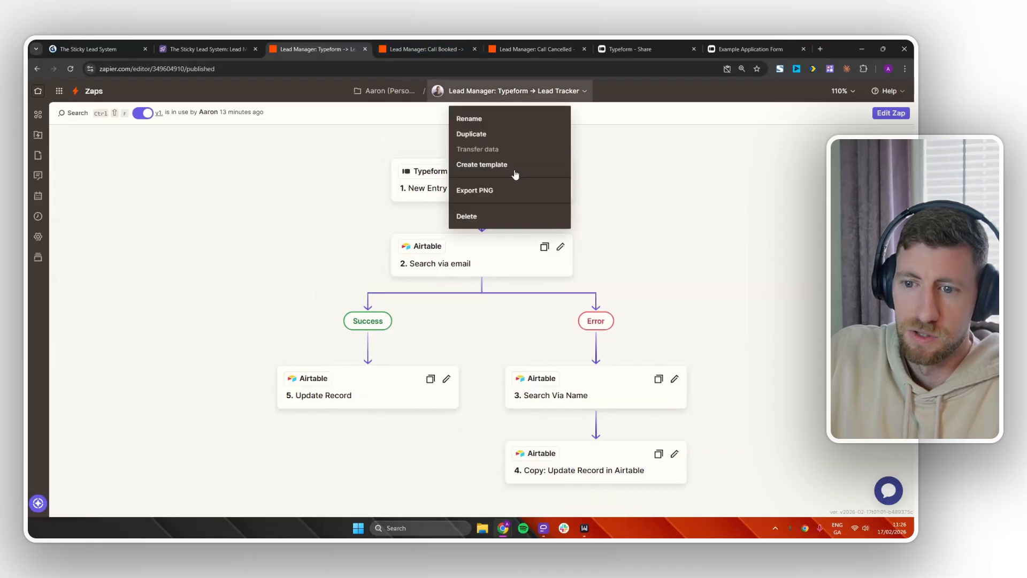
click(504, 140)
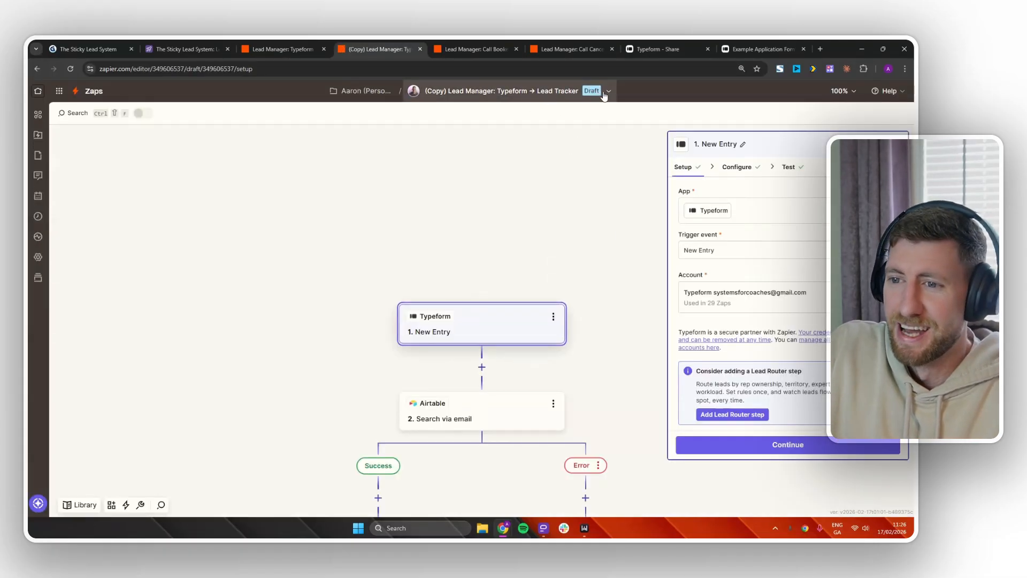
Rename the copy to 'Lead Manager: Lead Magnet → Lead Tracker'.
click(608, 92)
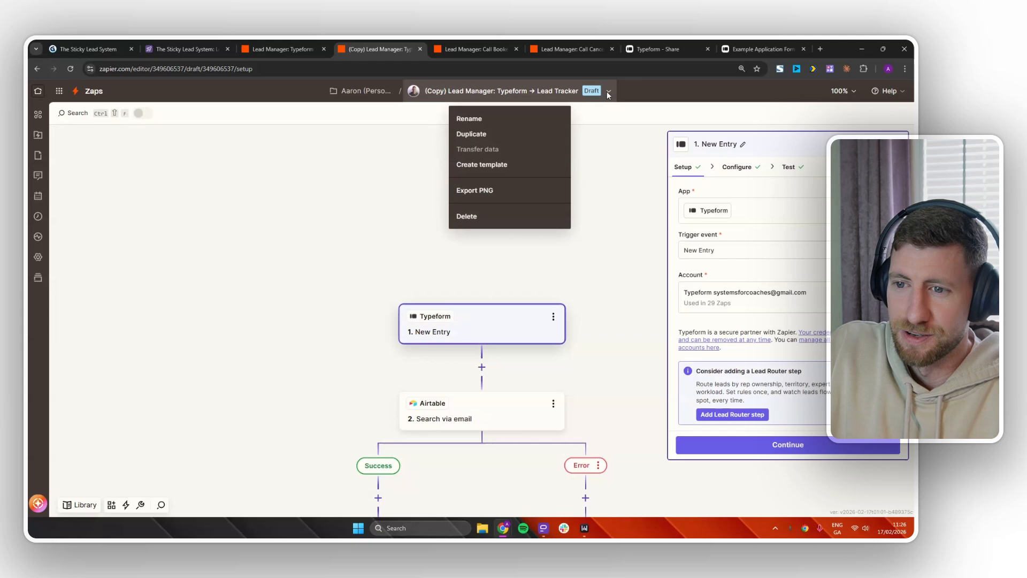
click(506, 117)
click(422, 91)
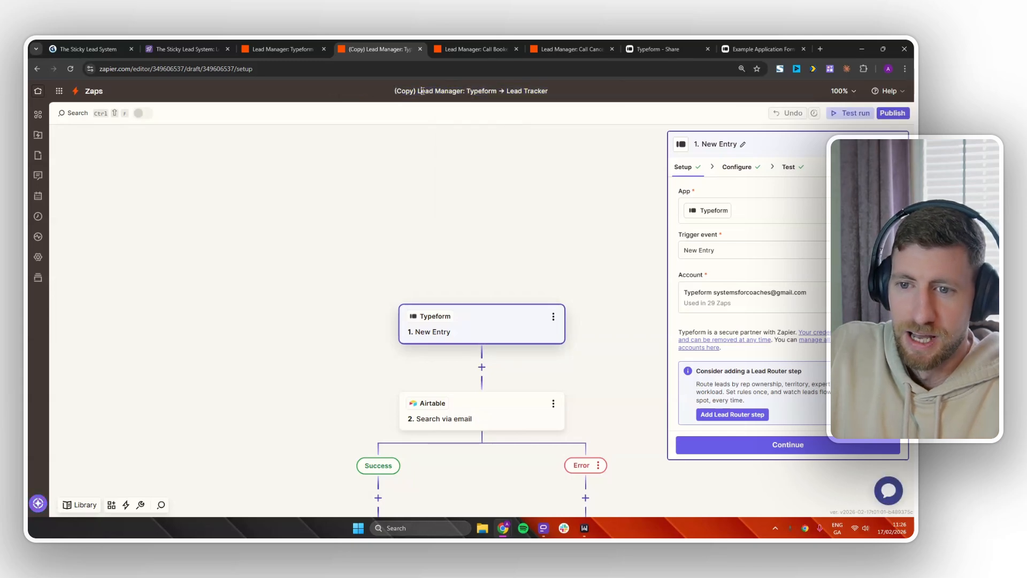
key(BackSpace)
key(BackSpace)
key(BackSpace)
key(BackSpace)
key(BackSpace)
key(BackSpace)
key(BackSpace)
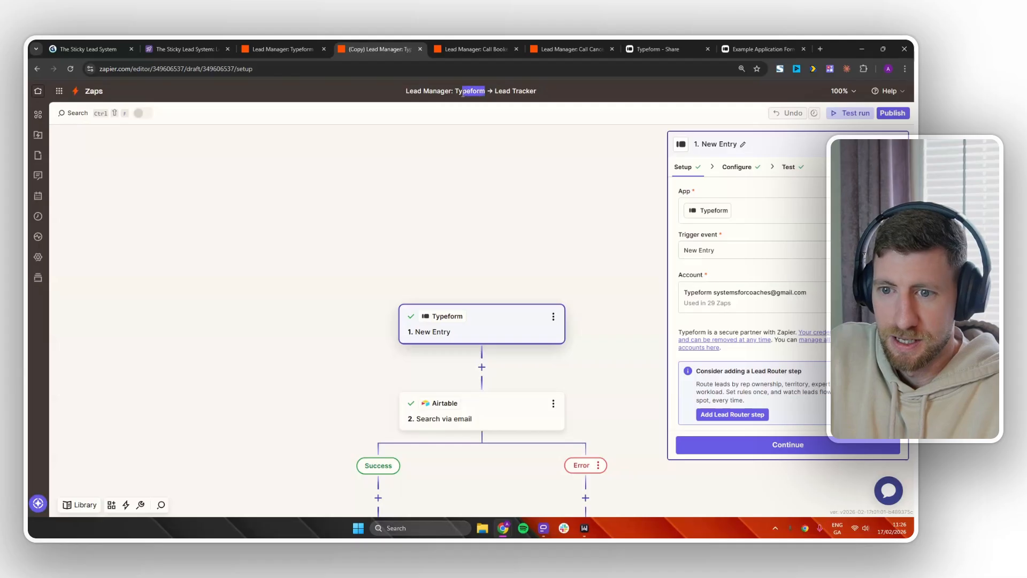
text(Lead)
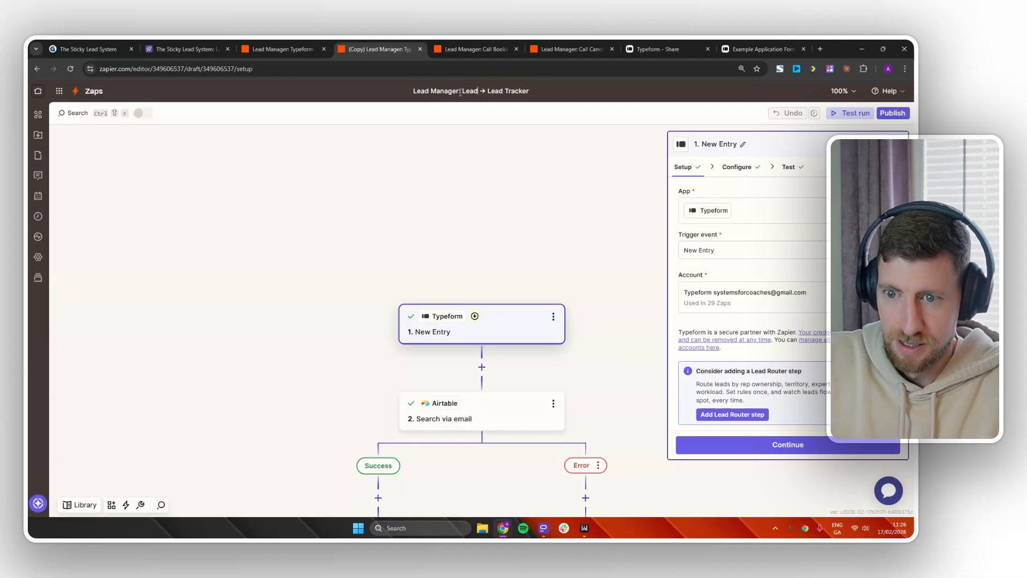
text( Magnet)
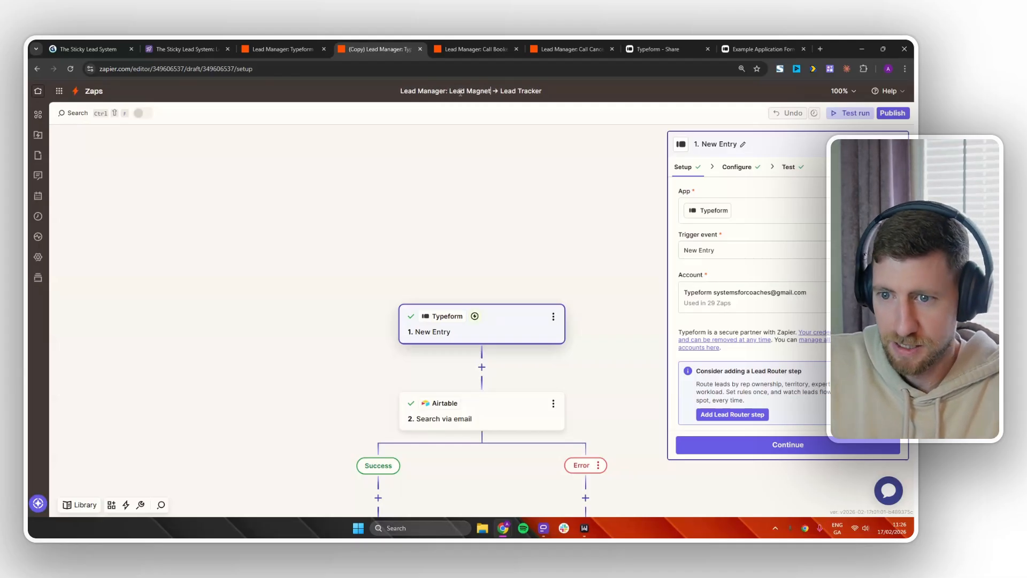
click(575, 270)
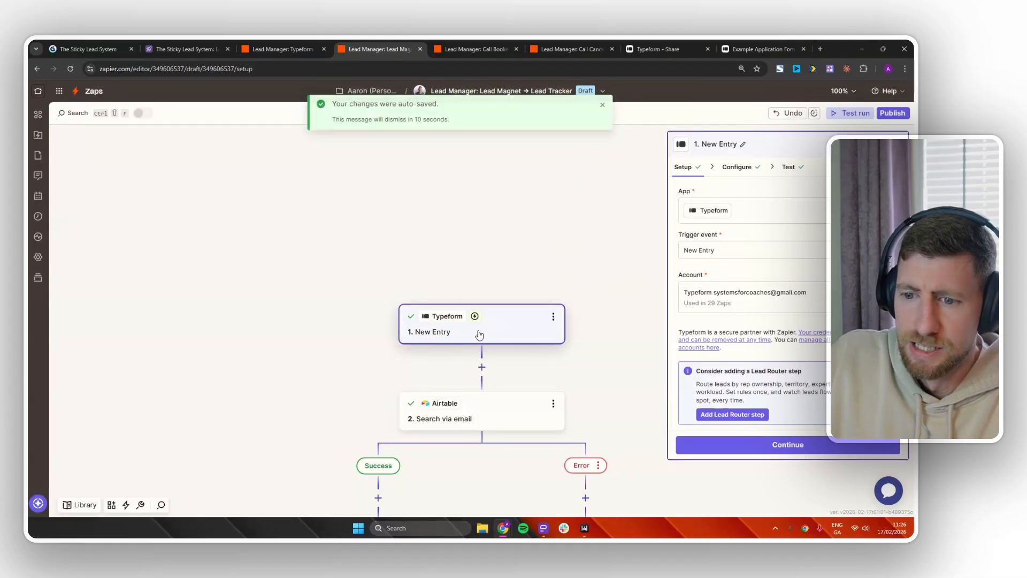
Review the Lead Magnet zap's Search via email and Update Record steps, then switch to The Sticky Lead System base.
drag(584, 270, 546, 240)
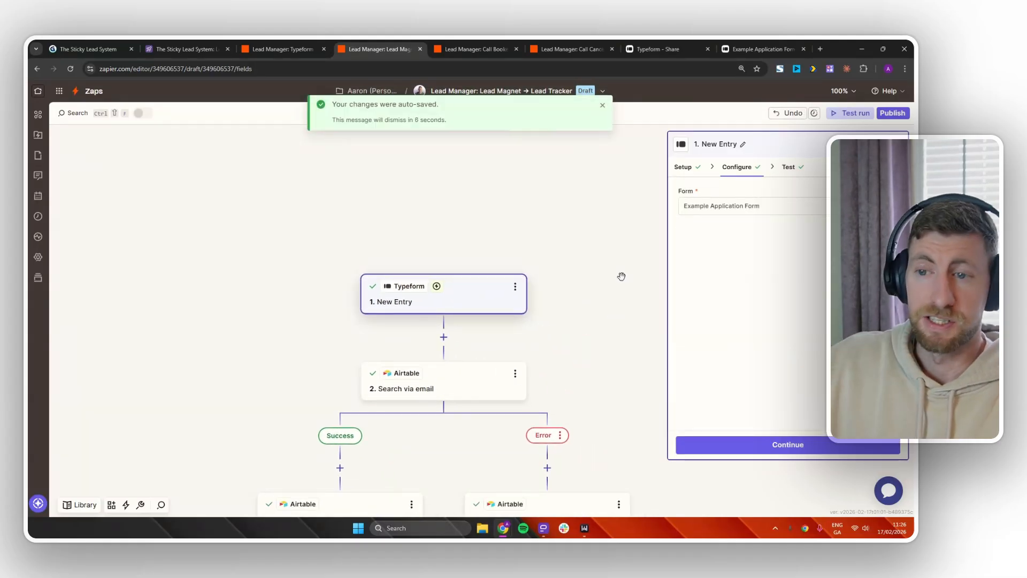
scroll(589, 303, down, 3)
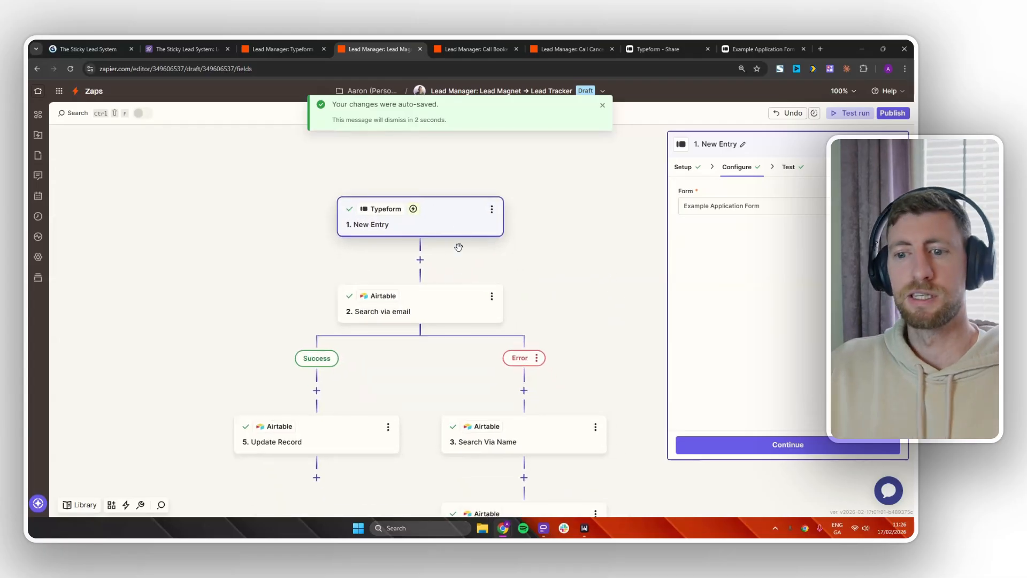
click(451, 303)
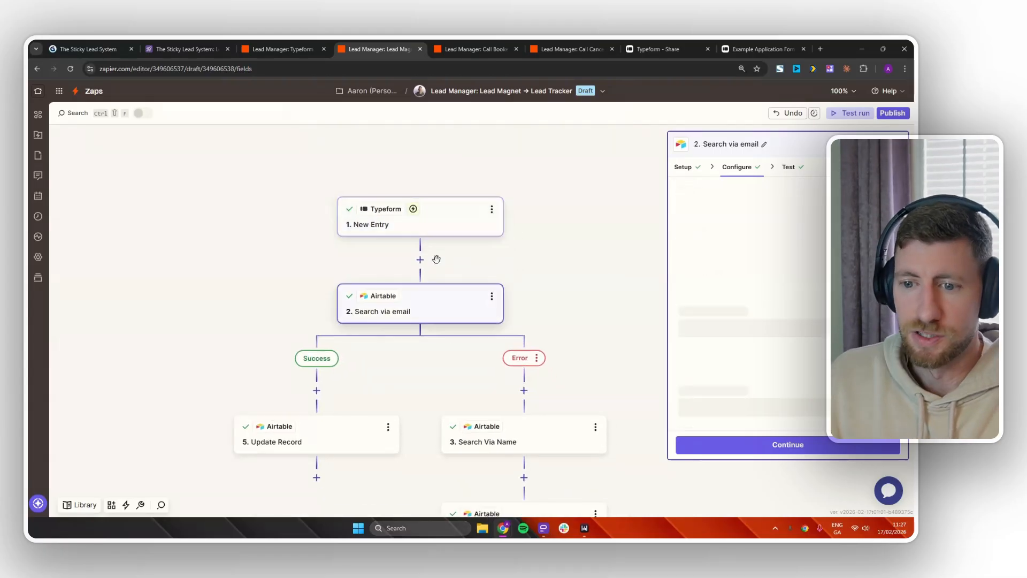
scroll(591, 308, down, 2)
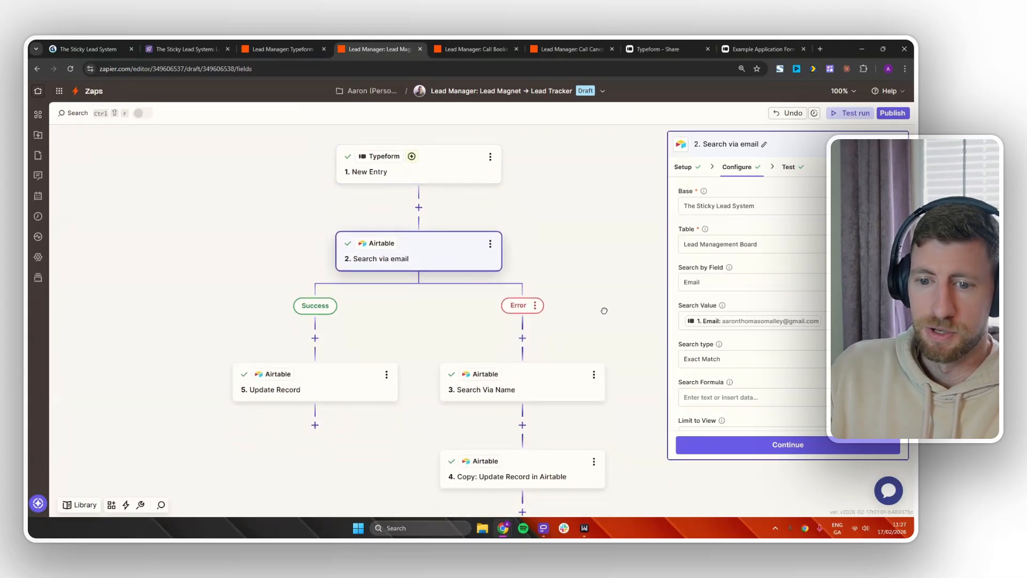
scroll(603, 311, down, 1)
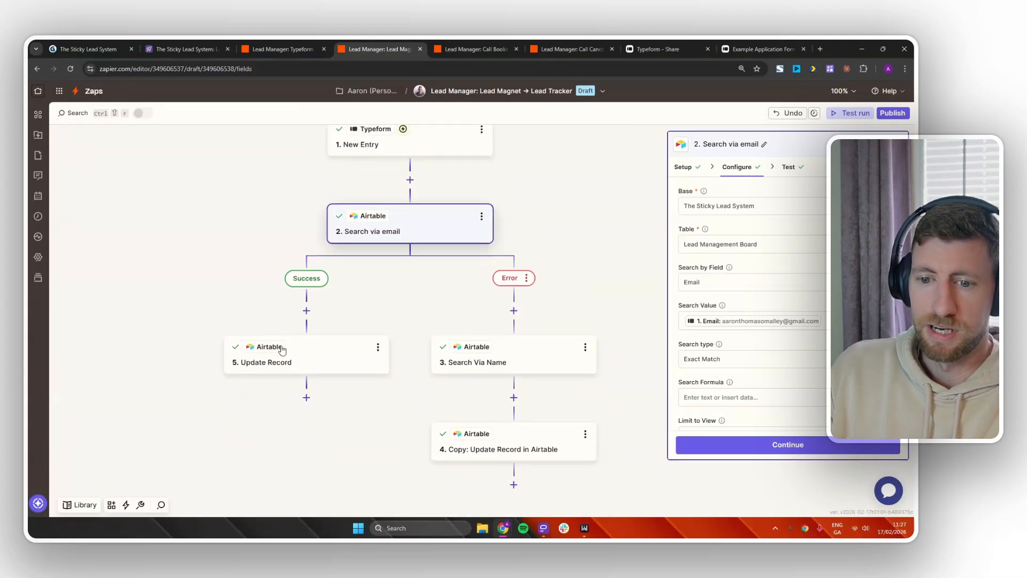
click(336, 352)
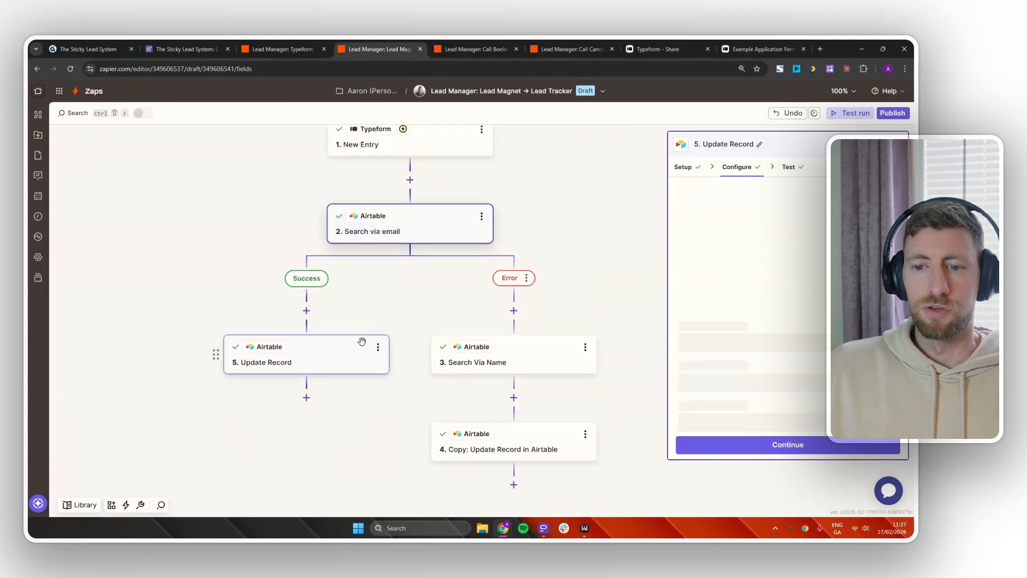
click(209, 49)
Expand the row-20 lead in All Leads and add Fat Loss Guide and Sleep Guide to Resources Given.
click(81, 190)
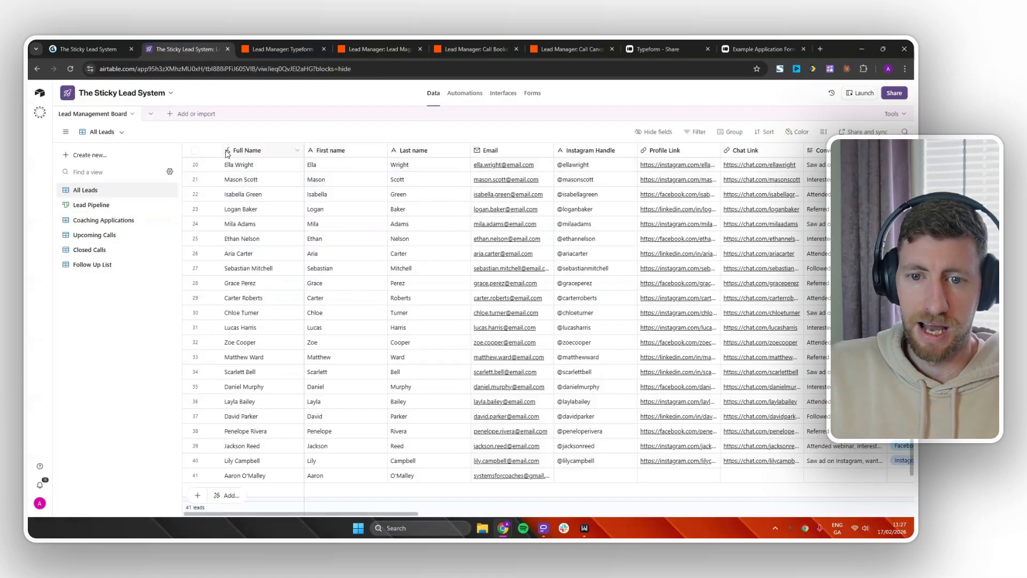
click(214, 165)
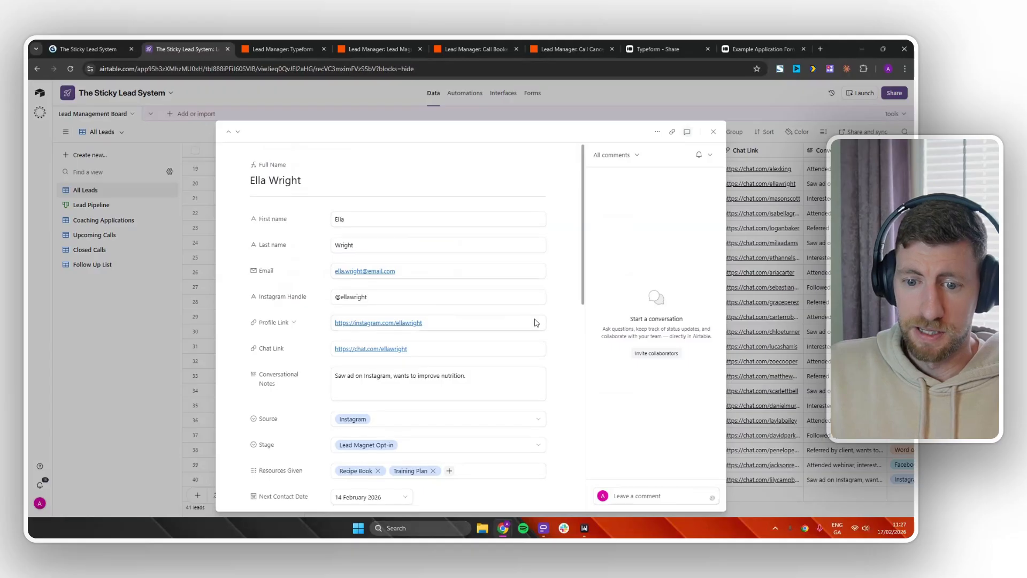
scroll(562, 310, down, 3)
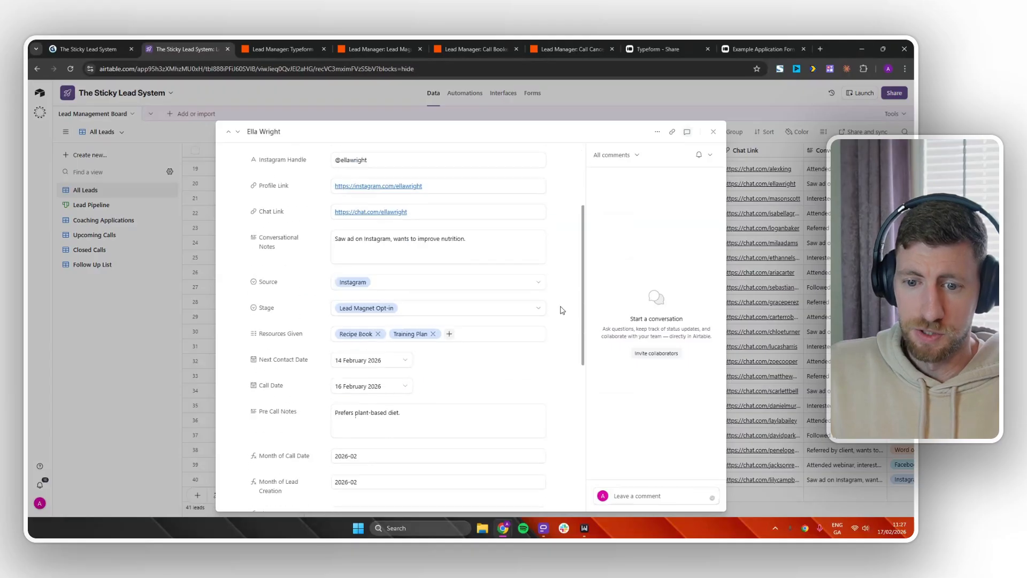
click(449, 335)
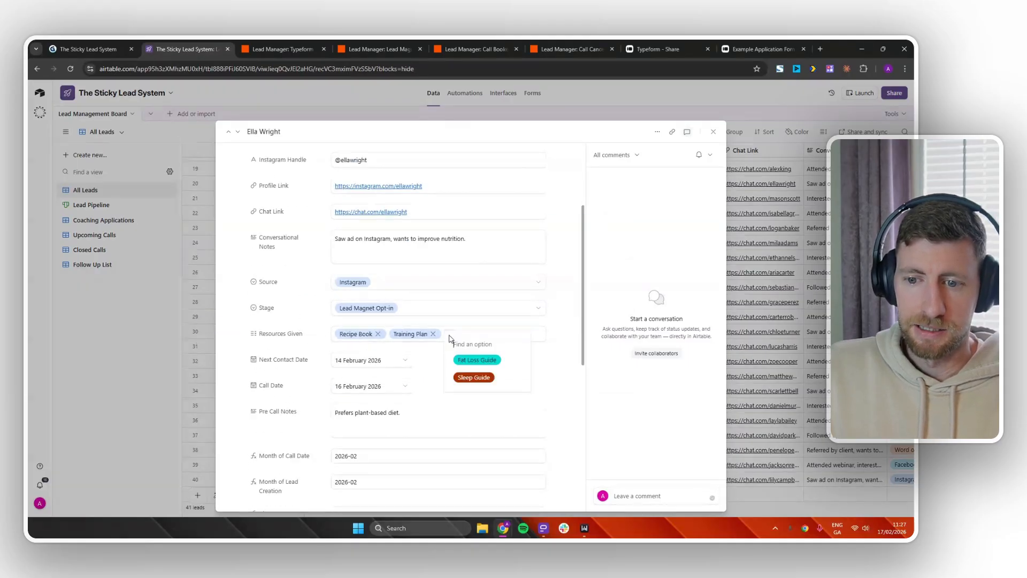
click(506, 365)
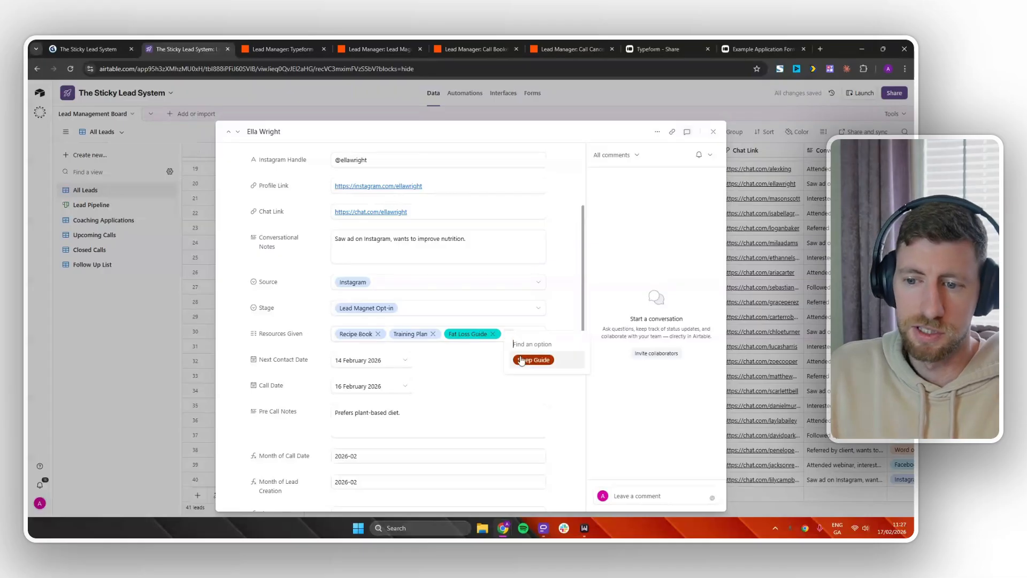
click(521, 360)
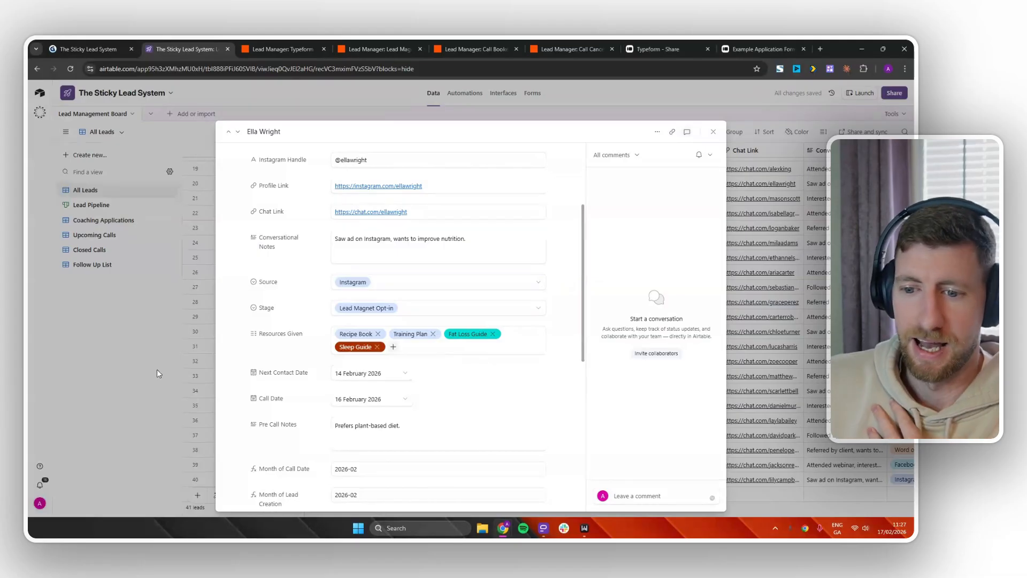
click(136, 313)
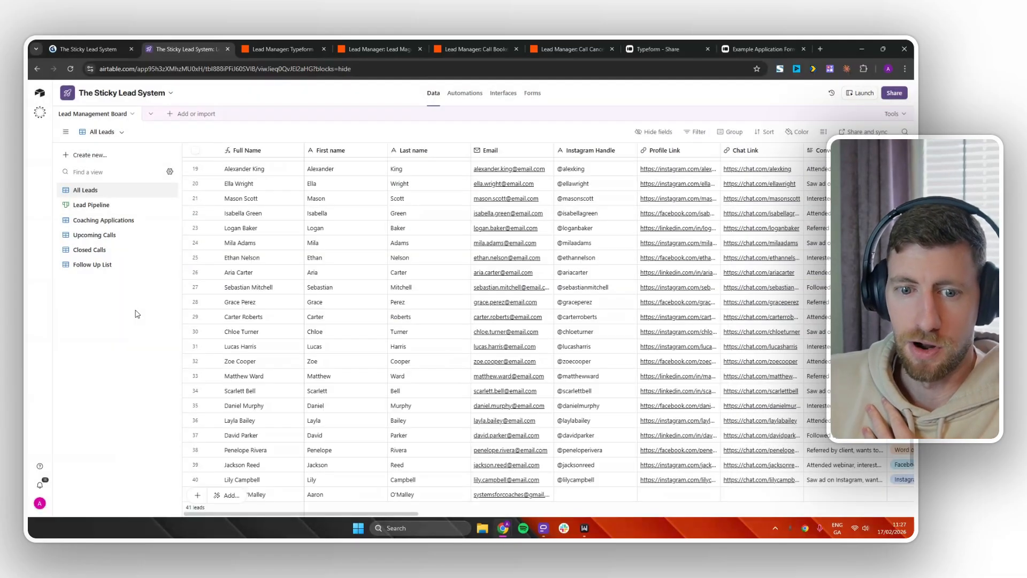
Create a new grid view named 'Sales Made'.
click(86, 156)
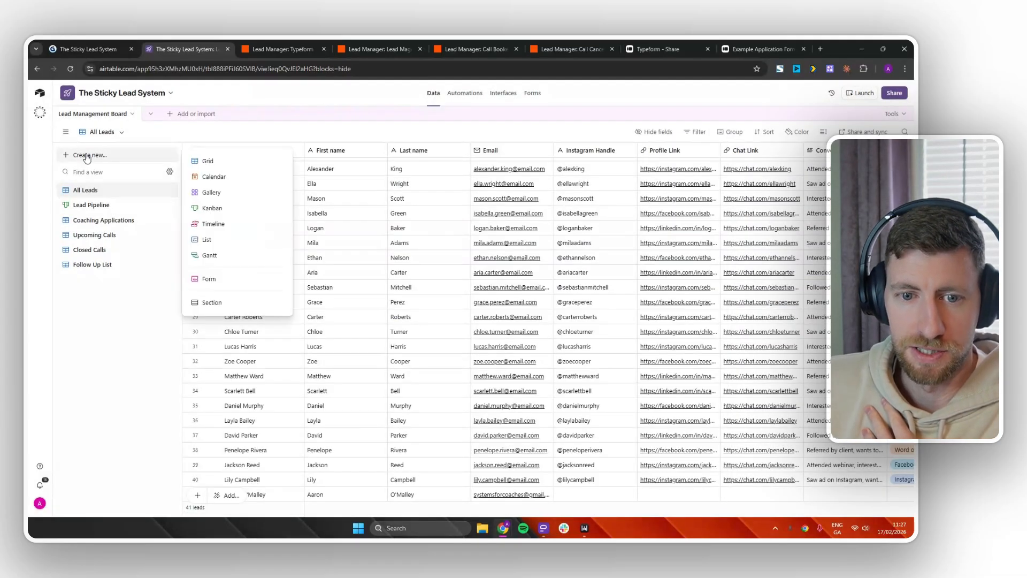
click(219, 162)
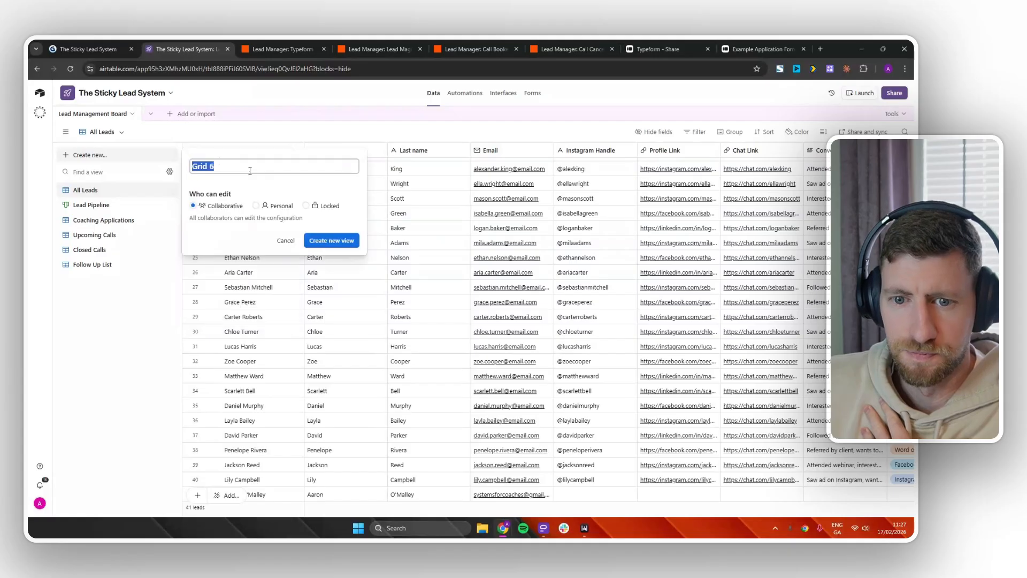
text(Sales Made)
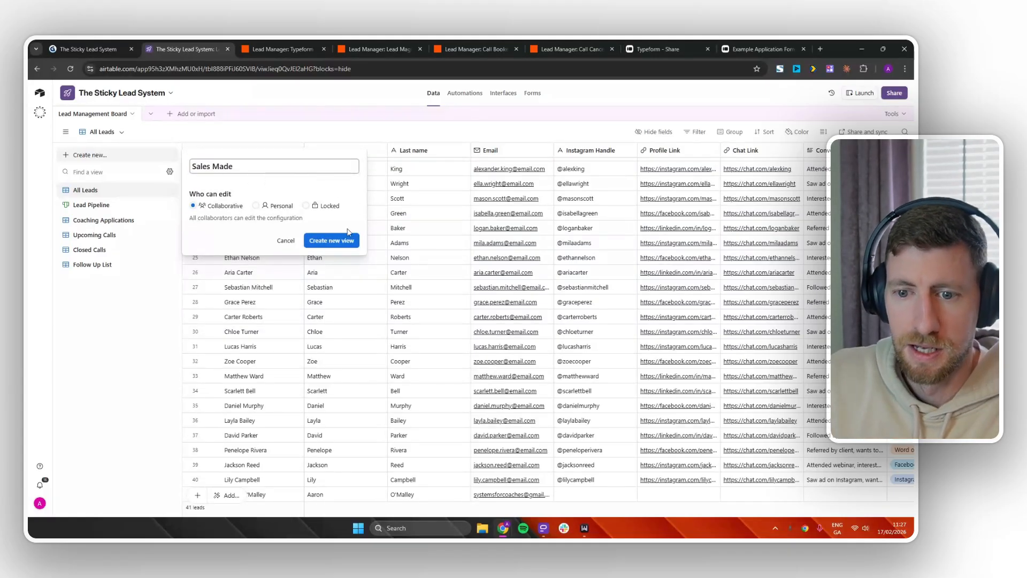
click(335, 242)
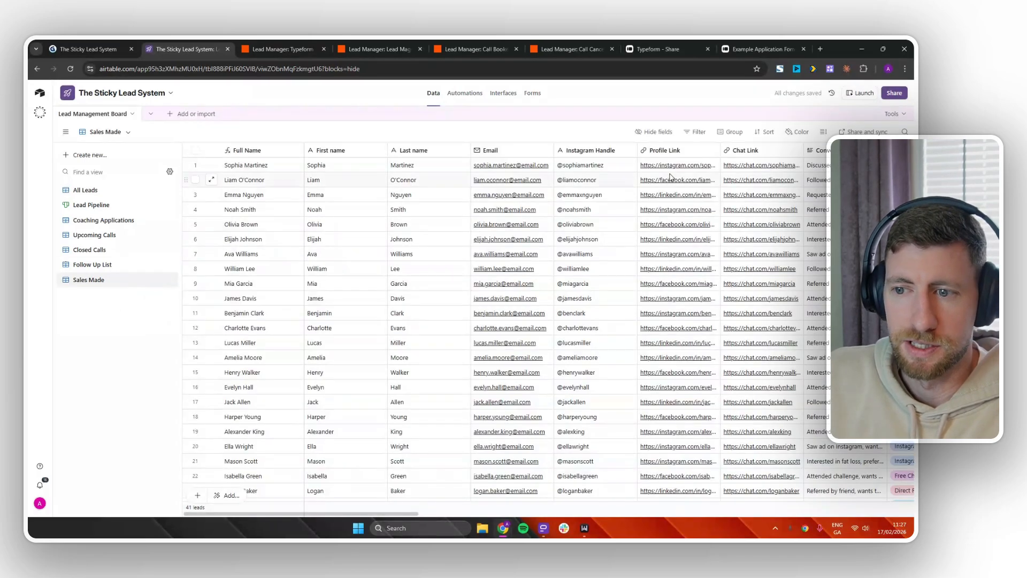
Filter the view to show only leads whose Stage is Closed.
click(695, 134)
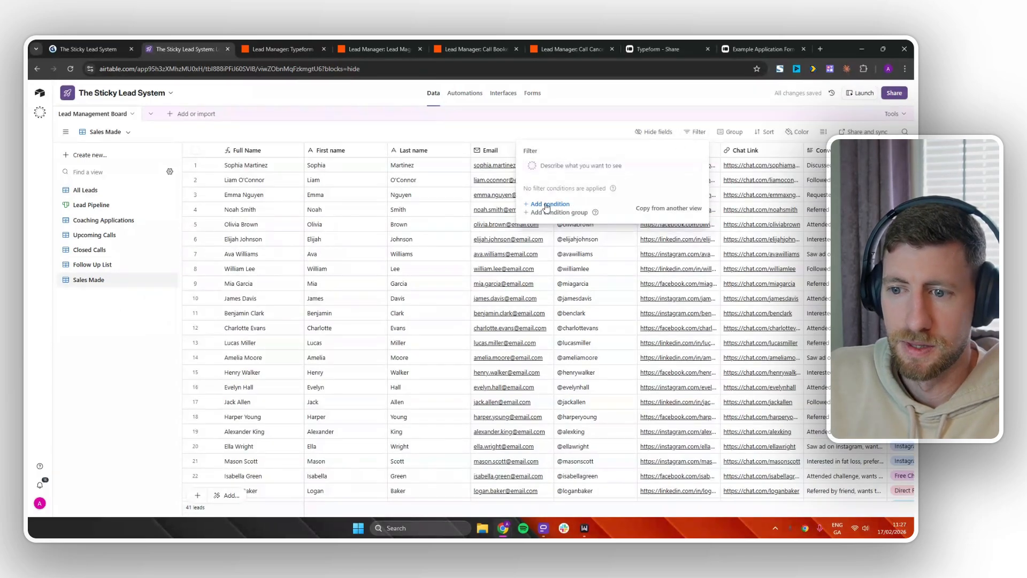
click(546, 205)
click(523, 203)
text(stage)
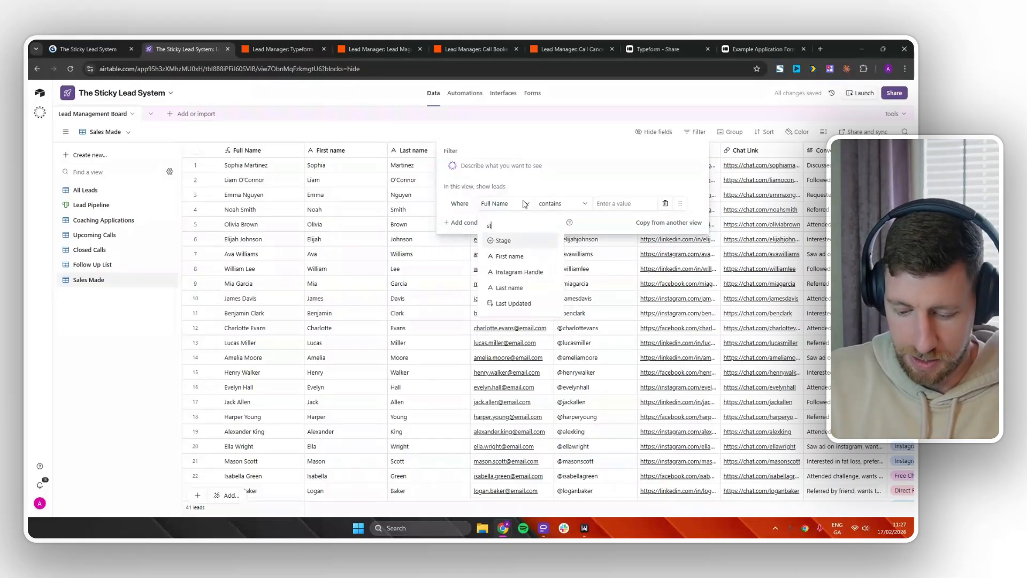
click(514, 242)
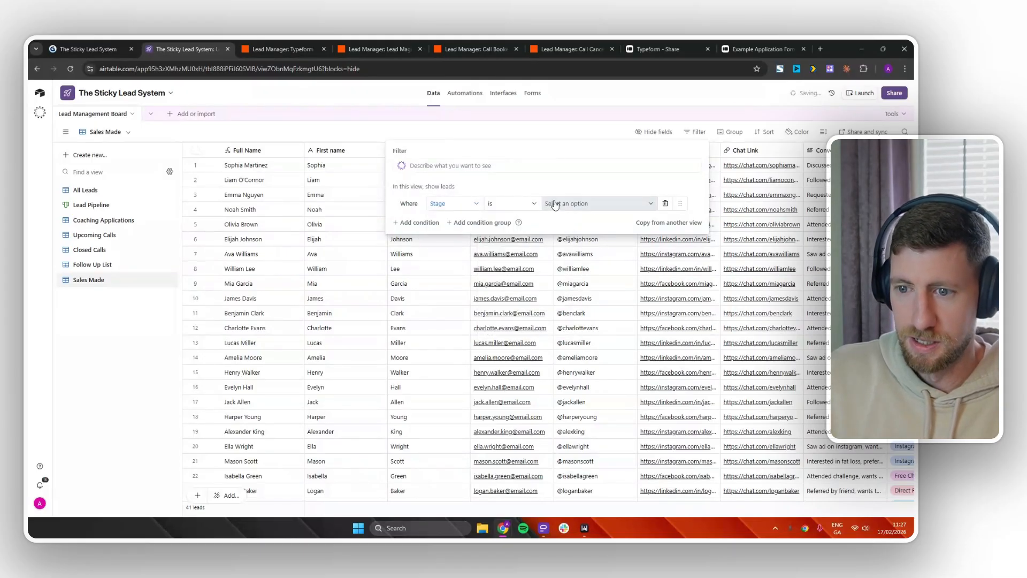
click(588, 204)
click(578, 294)
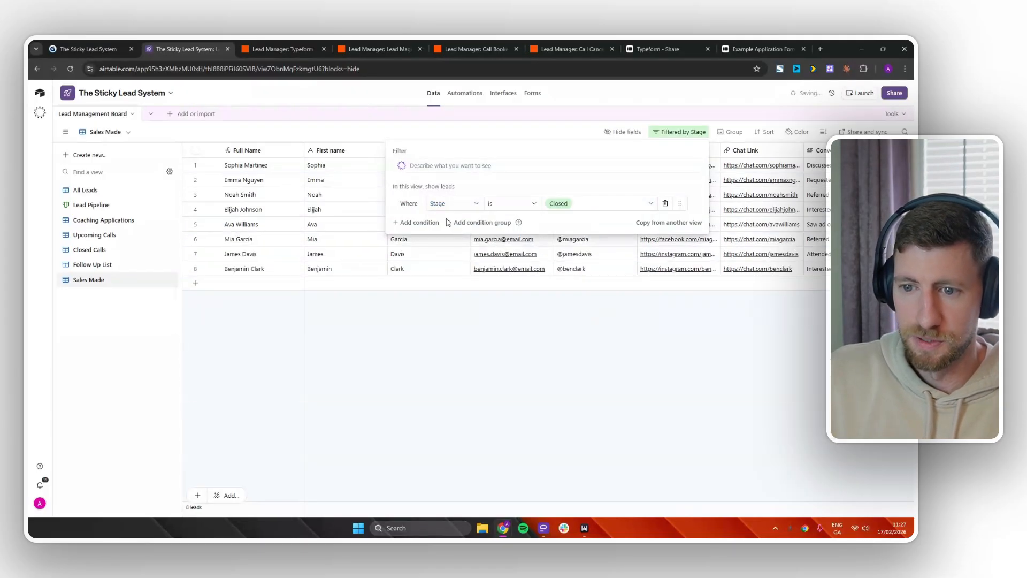
click(702, 281)
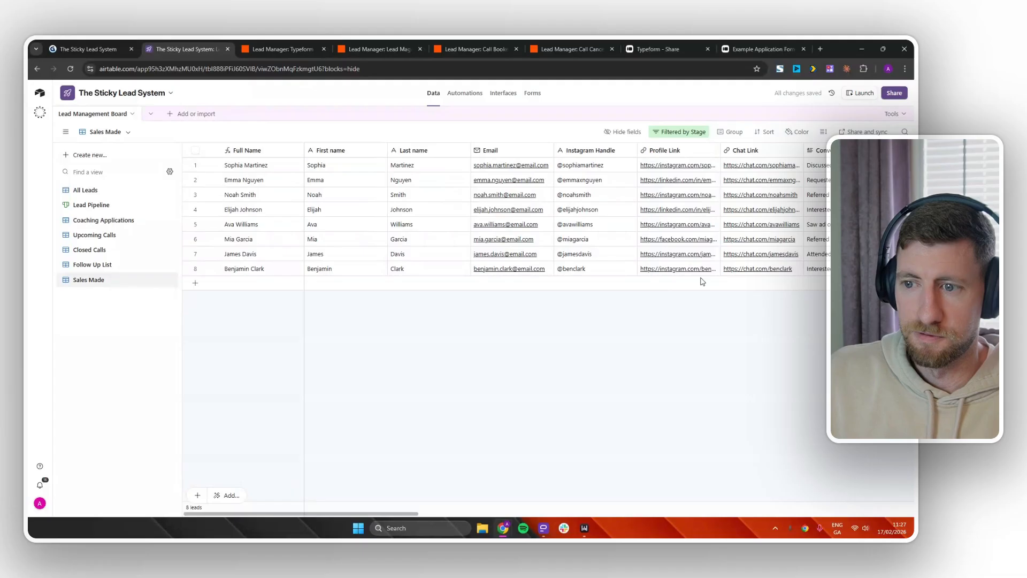
Hide every field except Resources Given and widen the Resources Given column.
click(626, 133)
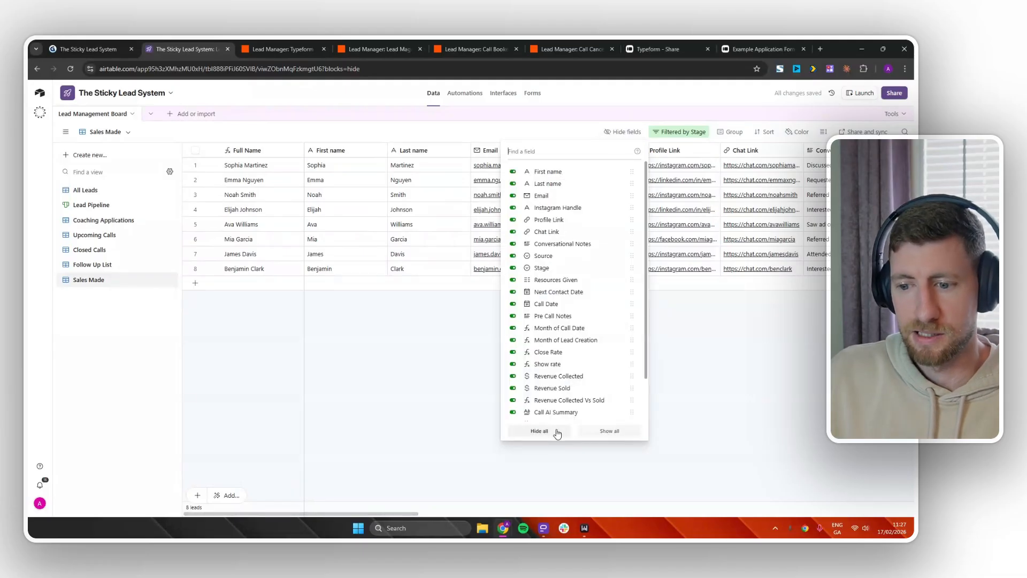
click(538, 431)
click(512, 280)
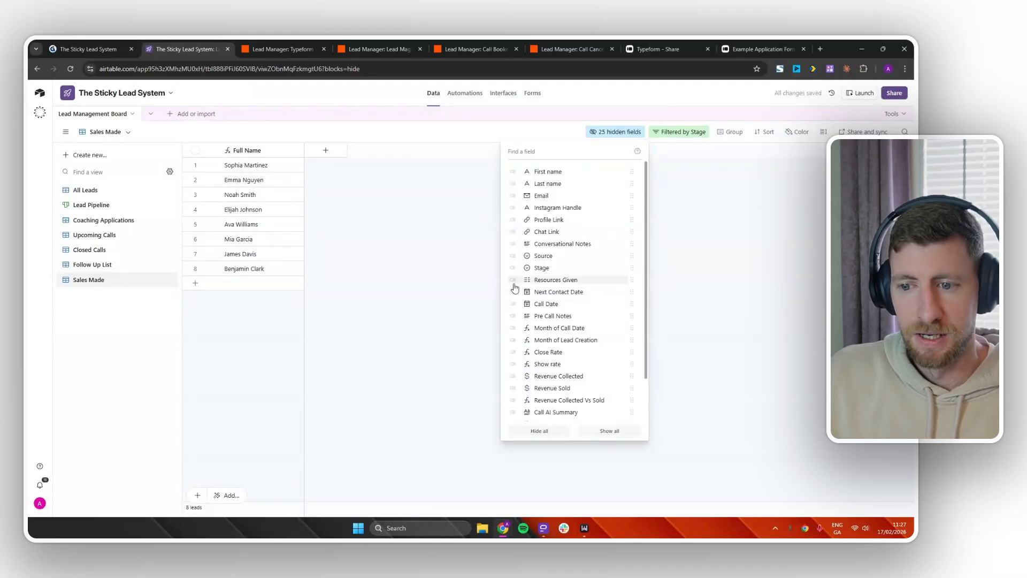
click(461, 331)
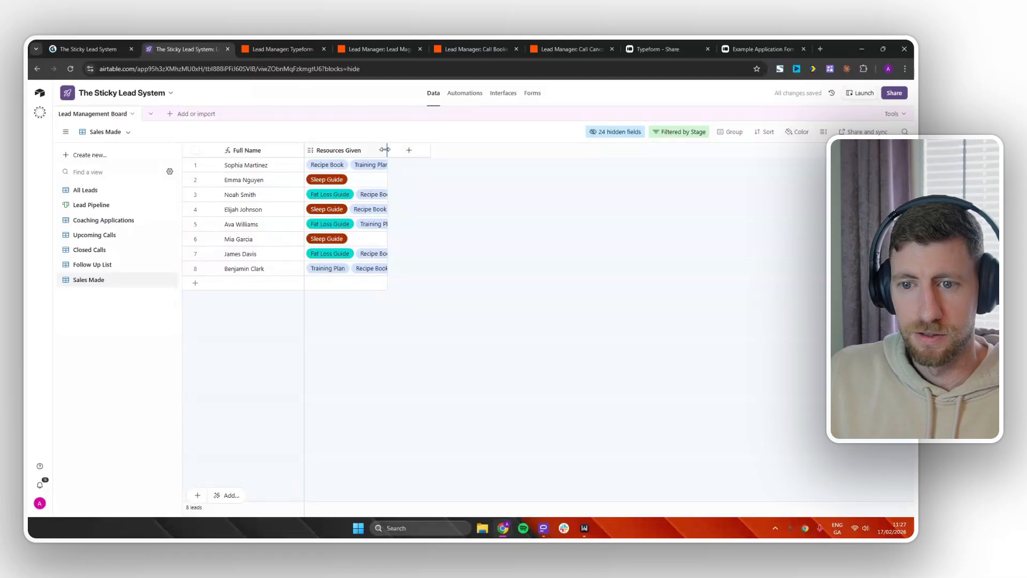
drag(385, 150, 590, 151)
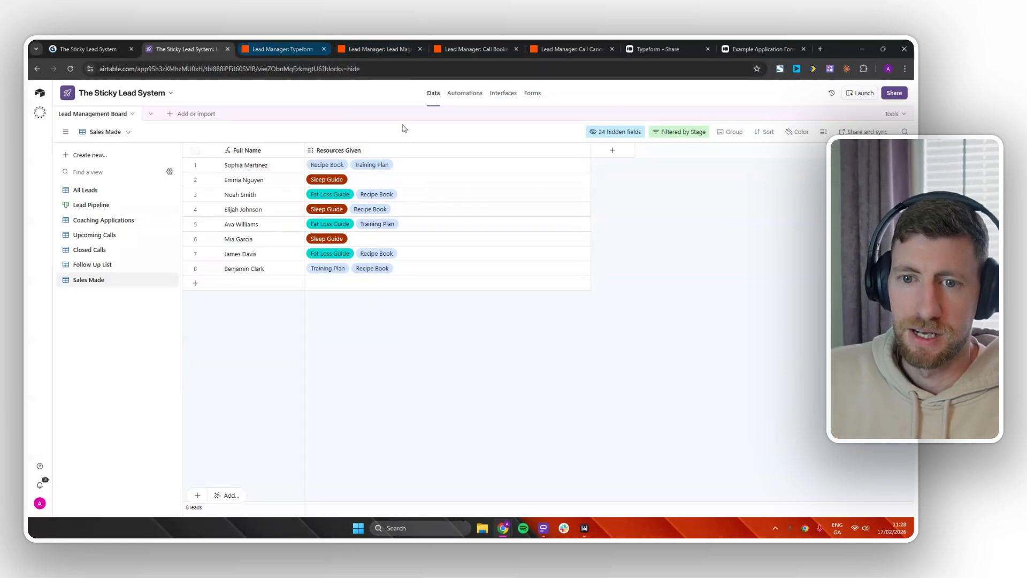
Switch through the zap tabs to the Lead Magnet zap and open its Search via email step.
click(293, 47)
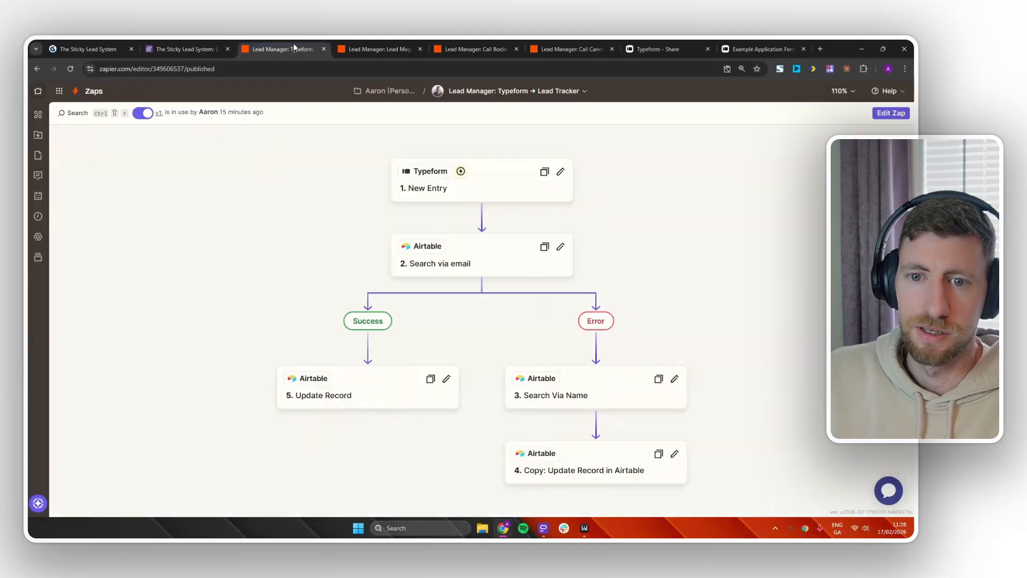
click(548, 47)
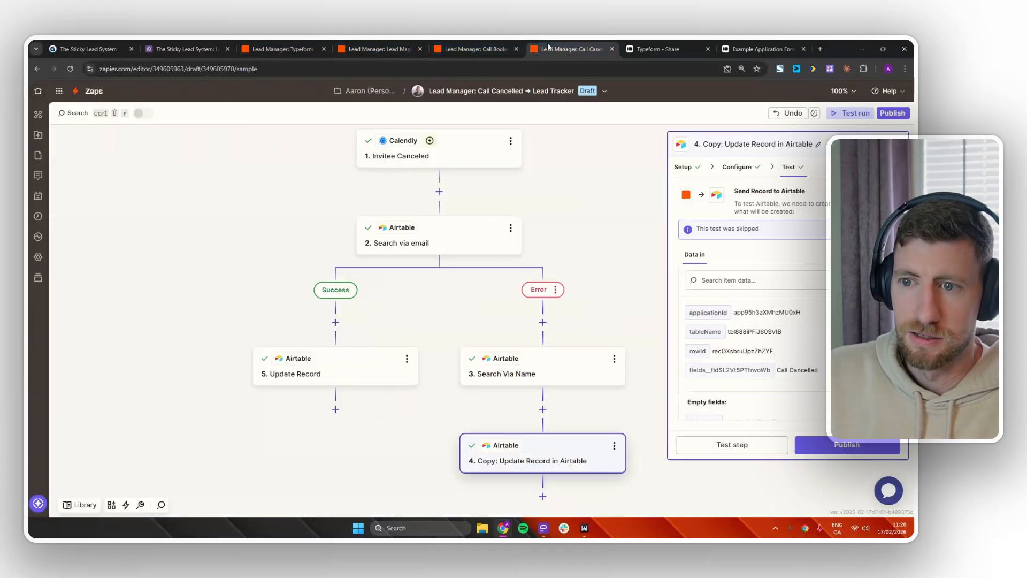
drag(610, 271, 601, 250)
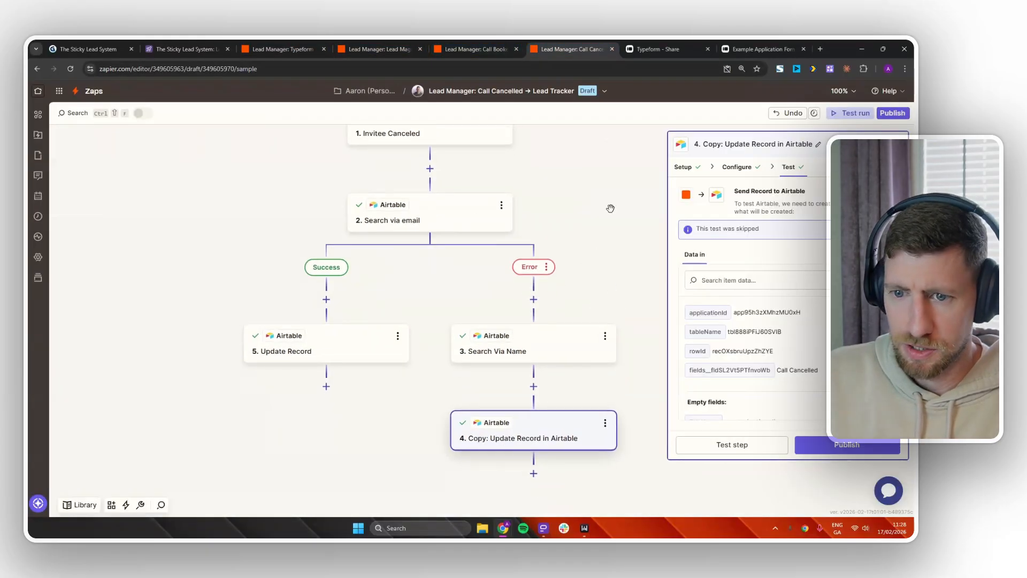
click(451, 47)
click(377, 48)
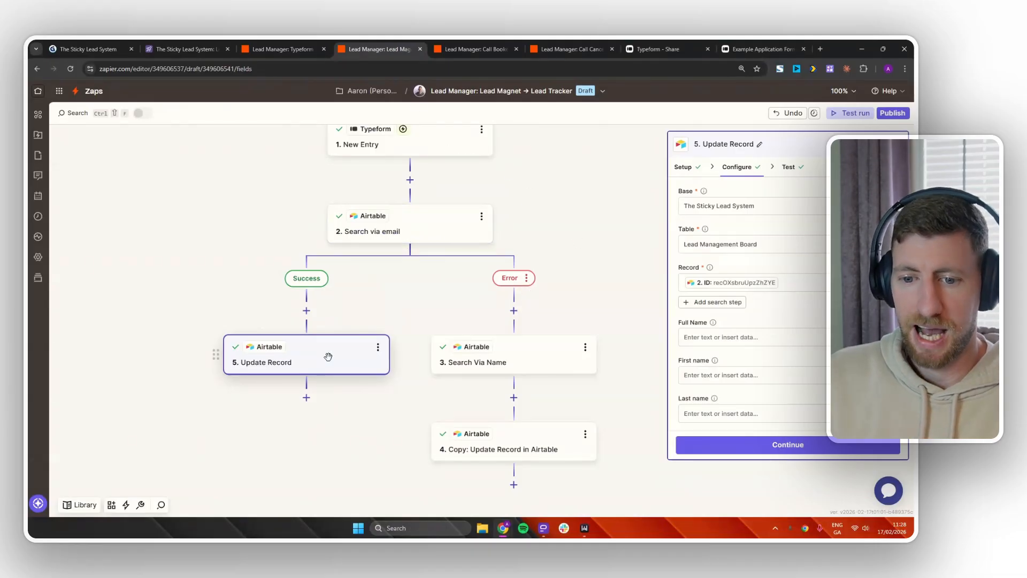
click(396, 227)
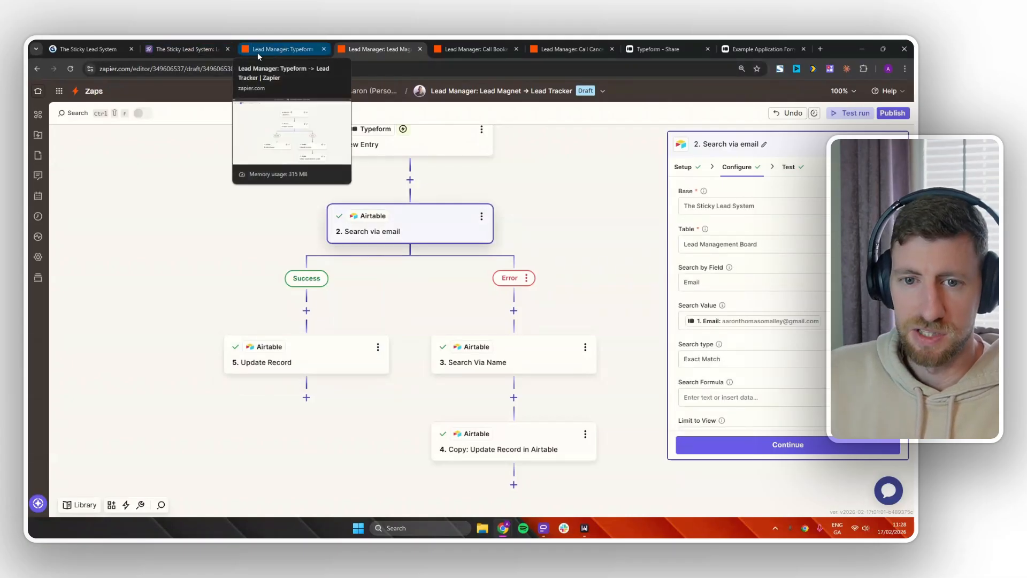
click(188, 49)
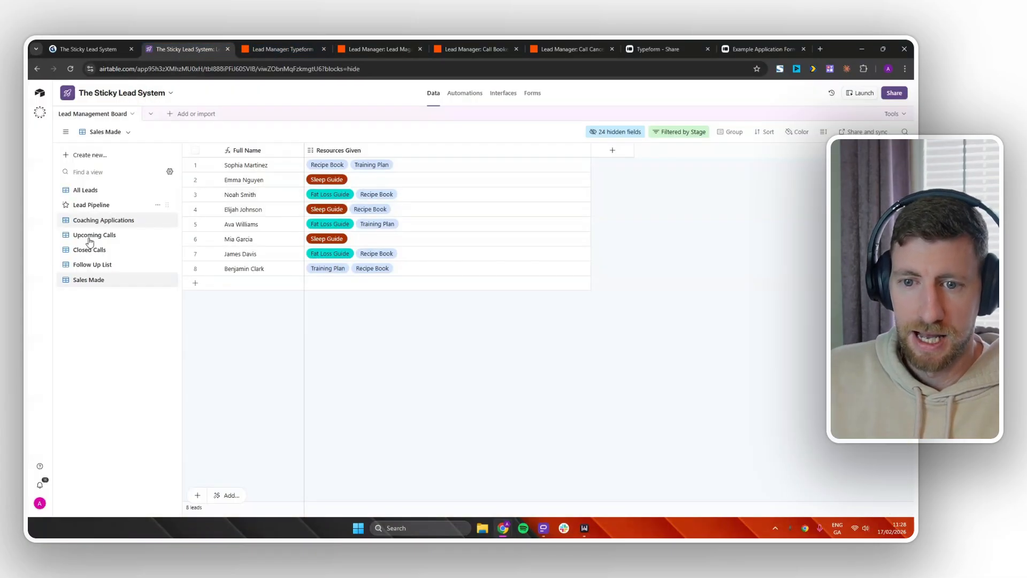
On the Lead Pipeline board, add Sleep Guide to the test lead's Resources Given.
click(107, 194)
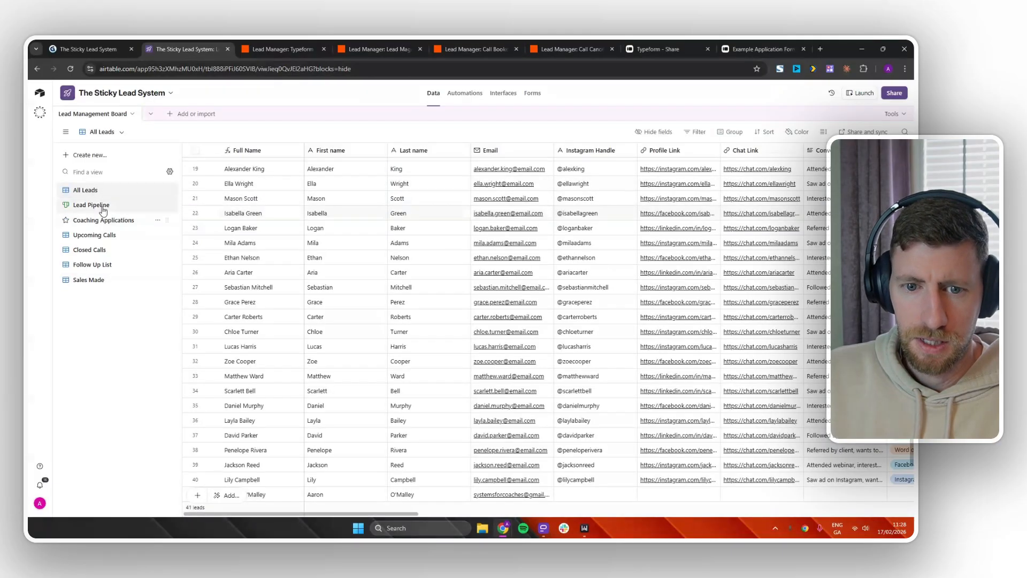
click(103, 210)
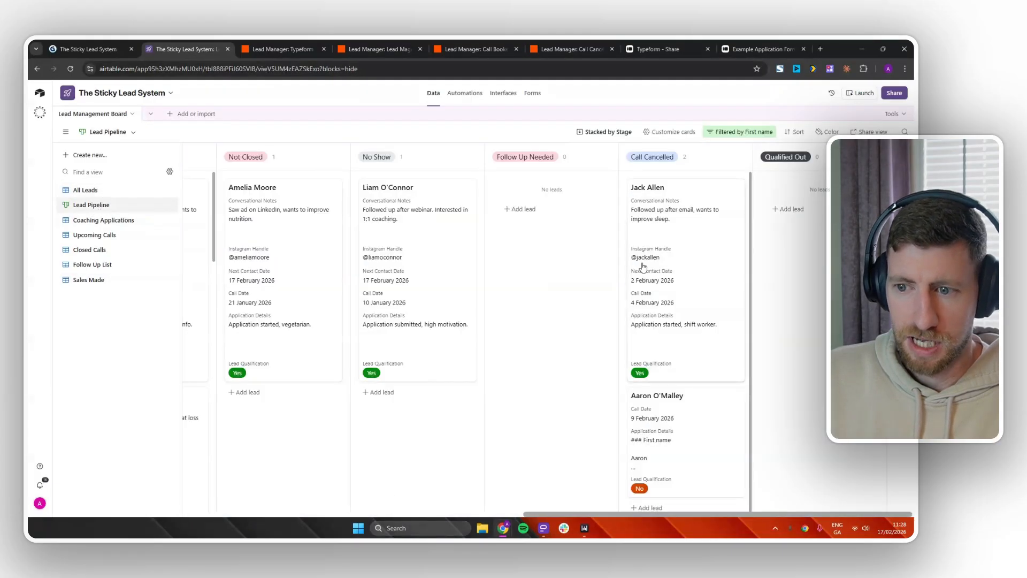
click(695, 428)
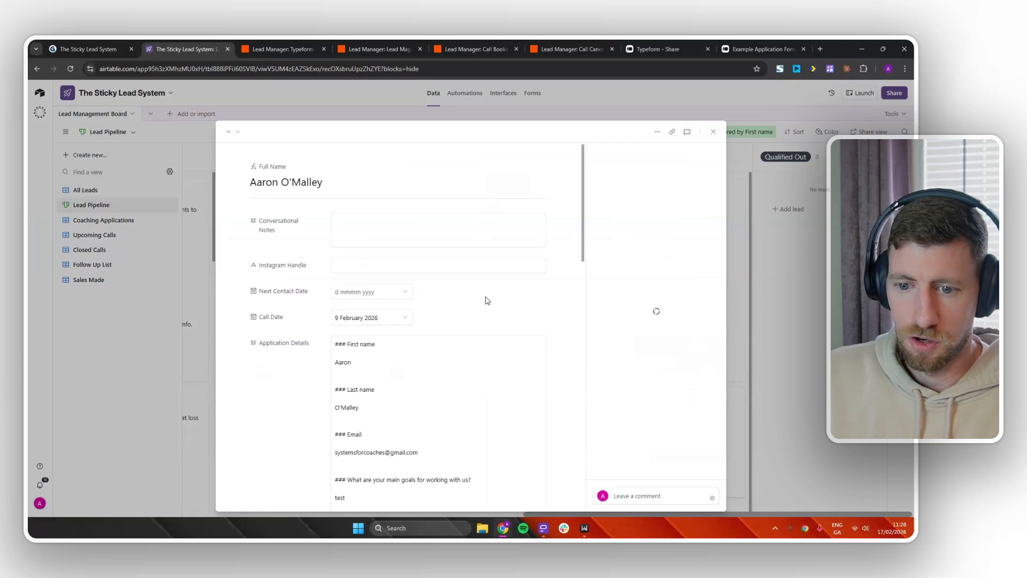
scroll(509, 298, down, 10)
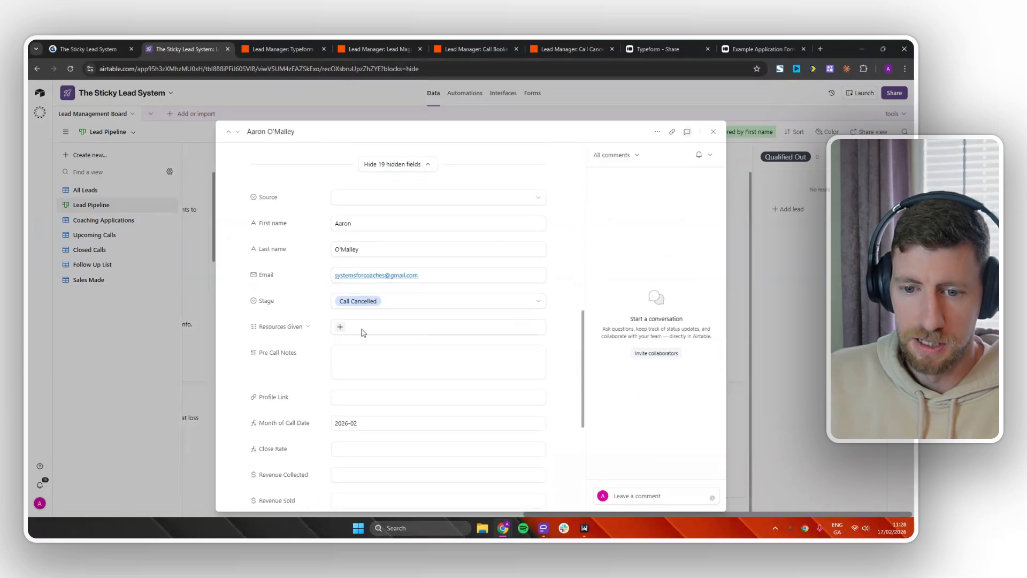
click(342, 328)
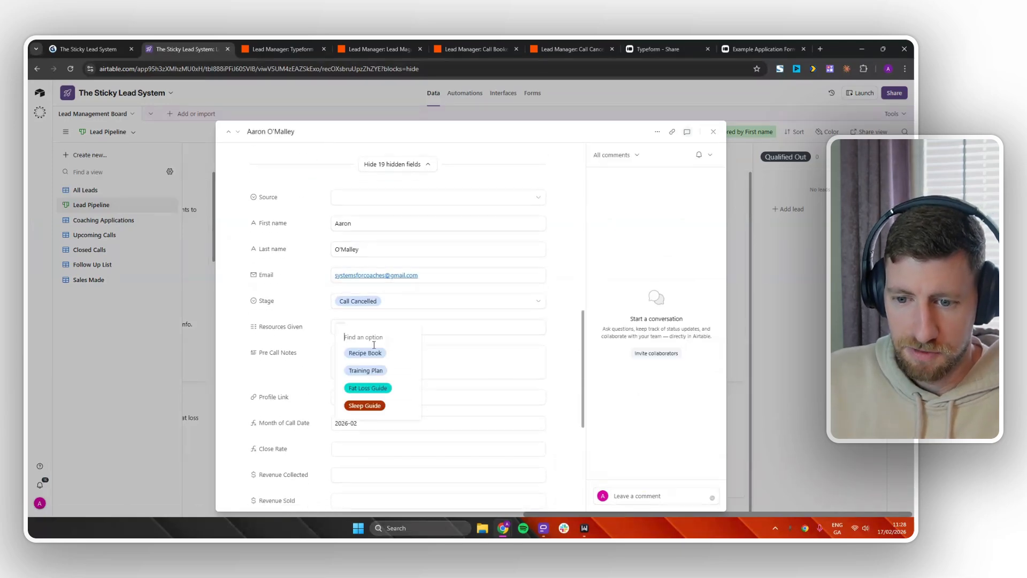
click(377, 406)
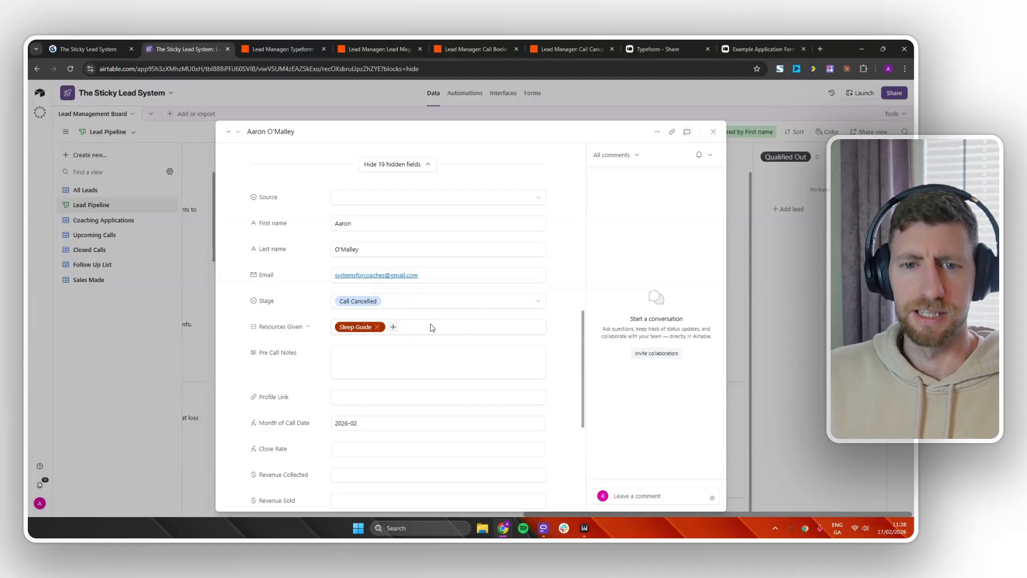
Retest the Lead Magnet Zap's Search via email step.
click(389, 50)
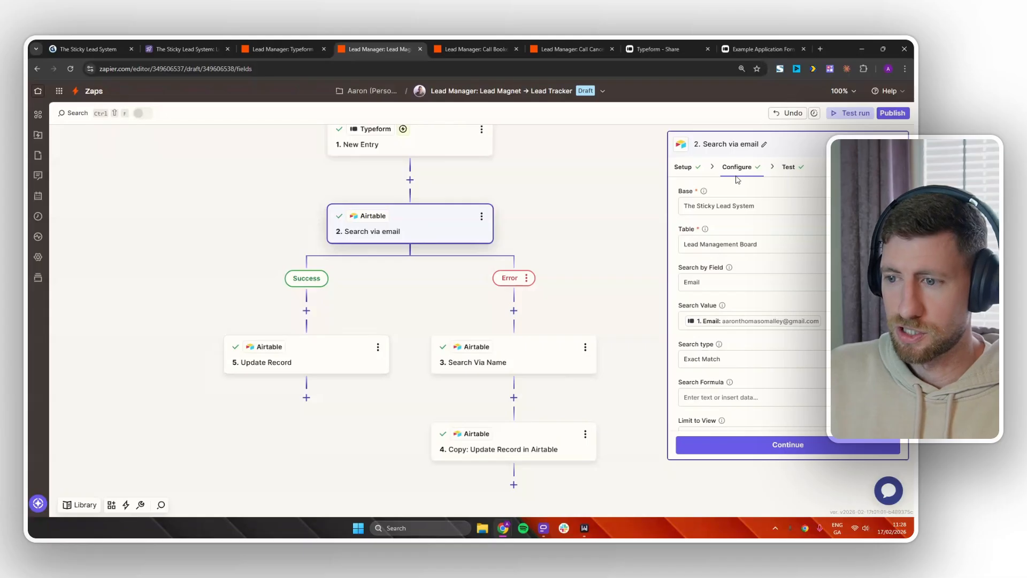
click(686, 167)
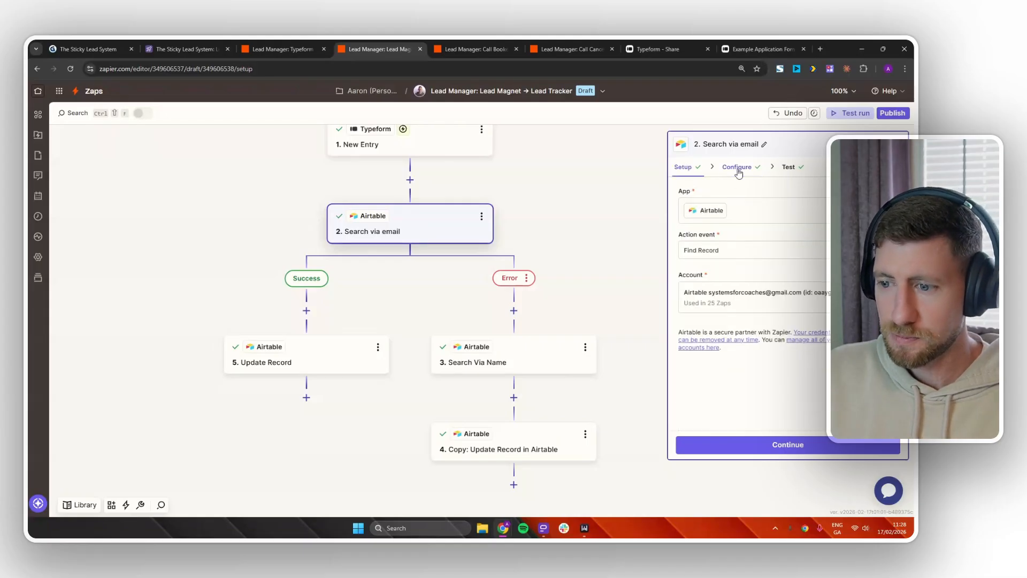
click(738, 168)
scroll(790, 325, down, 3)
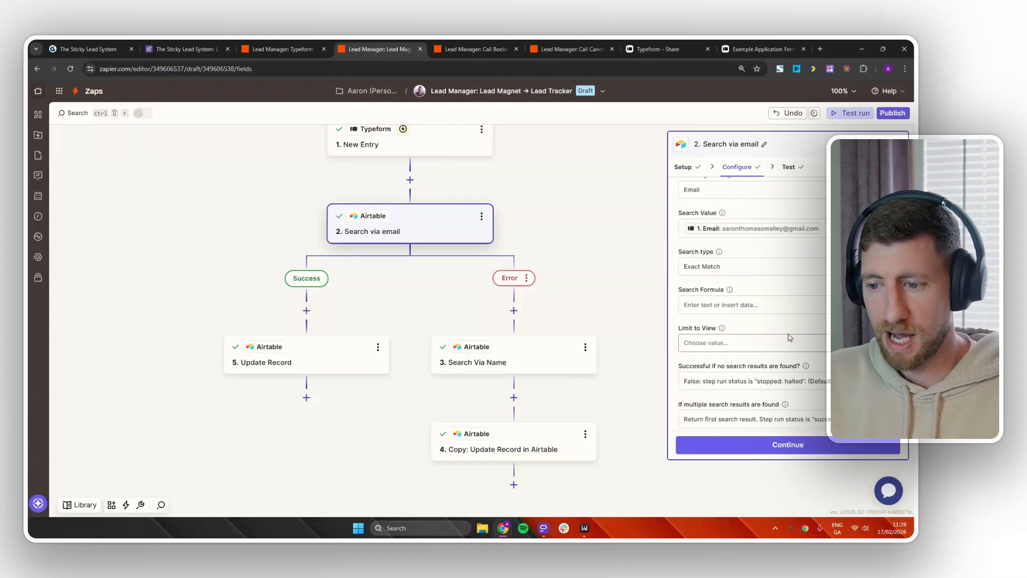
click(791, 444)
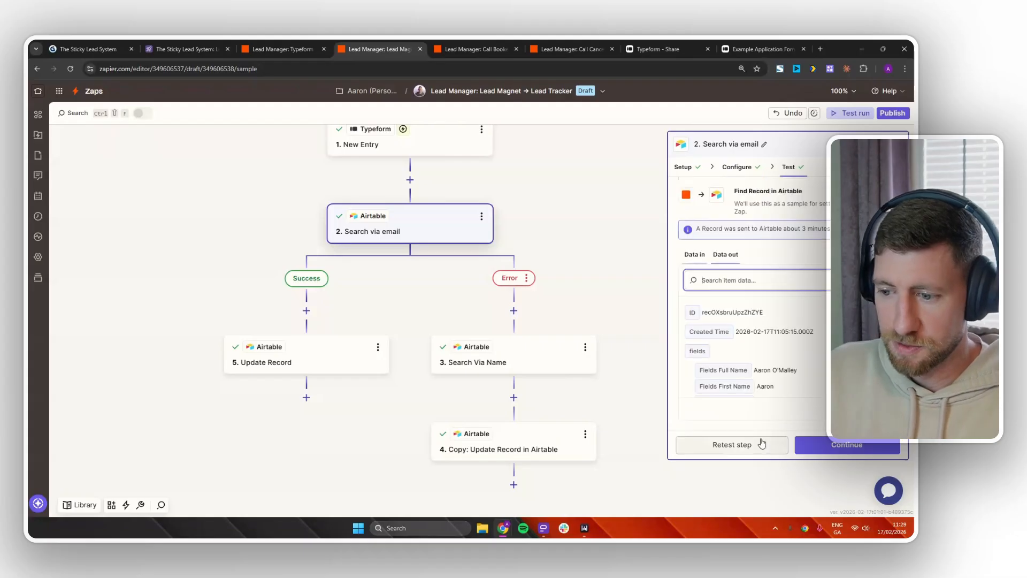
click(737, 449)
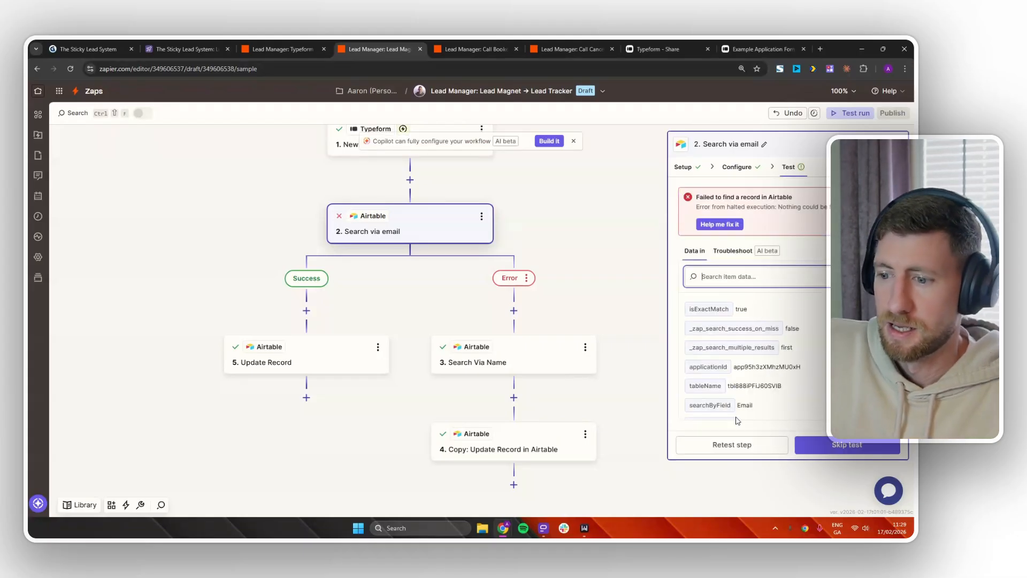
scroll(792, 342, down, 2)
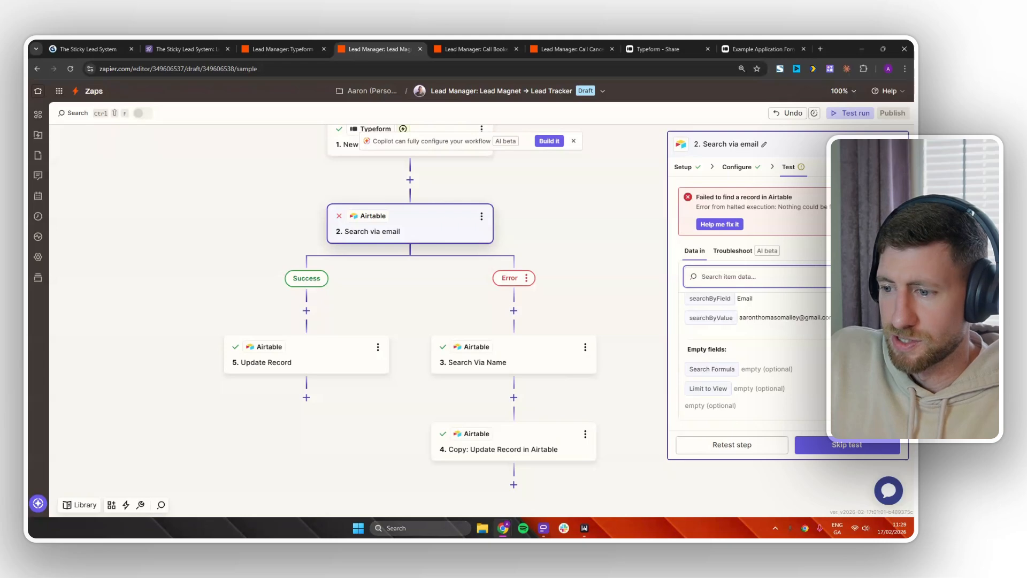
Replace the lead's Airtable Email with the address the Zap searched for.
drag(845, 319, 741, 320)
key(ctrl+c)
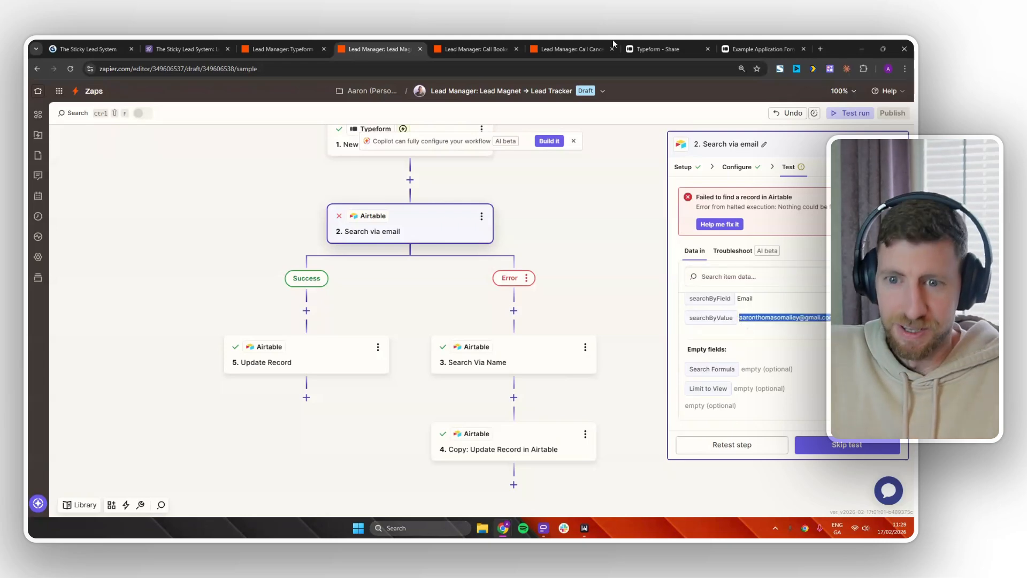
click(187, 49)
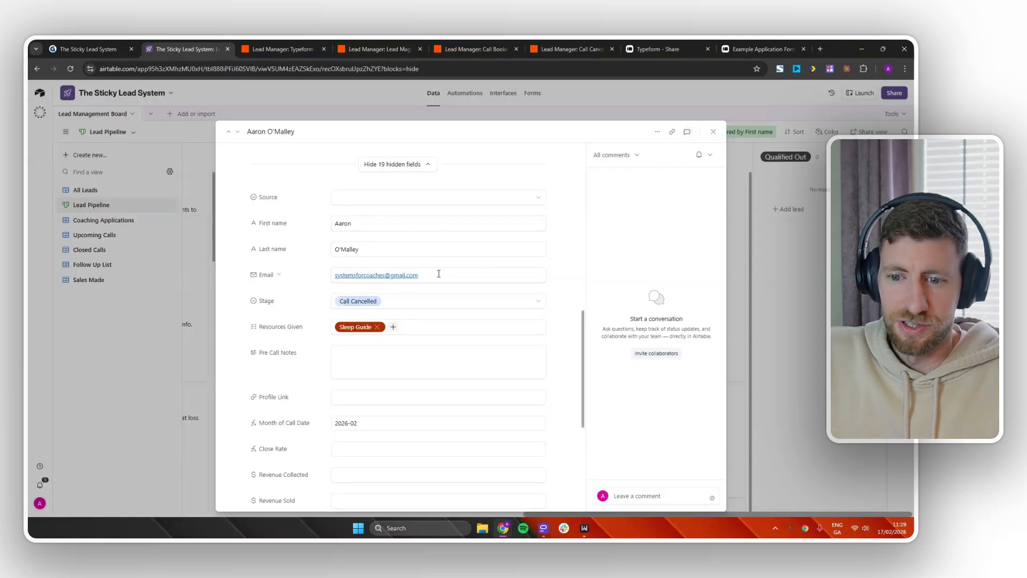
drag(438, 274, 329, 275)
key(ctrl+v)
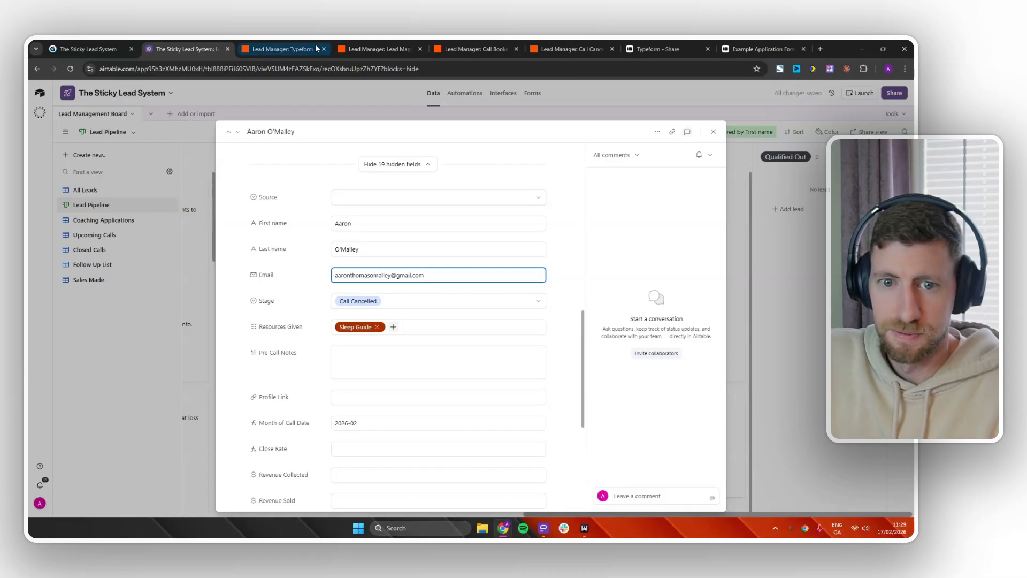
Retest the email search and confirm Resources Given returns 'Sleep Guide'.
click(466, 49)
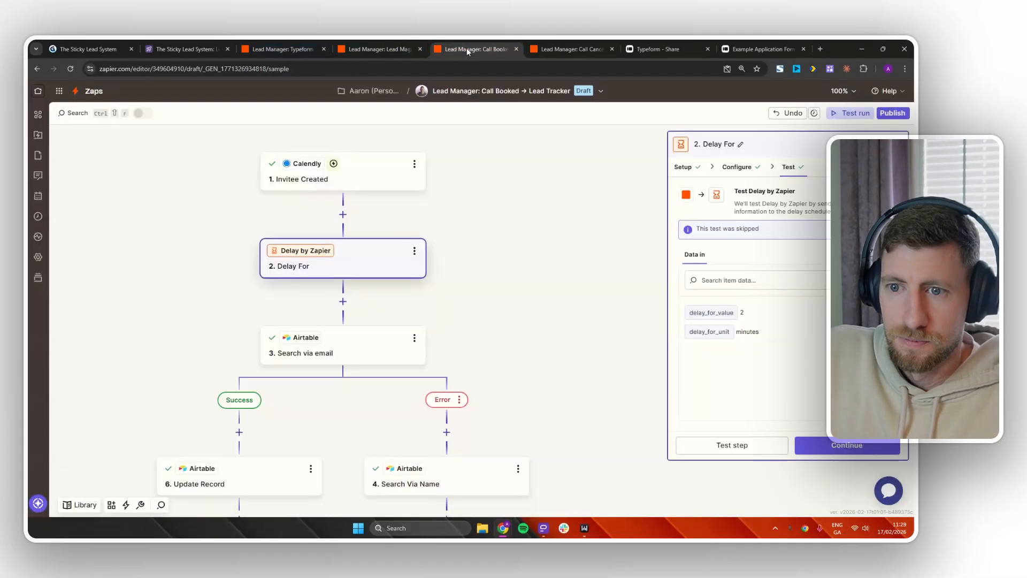
click(390, 49)
click(755, 443)
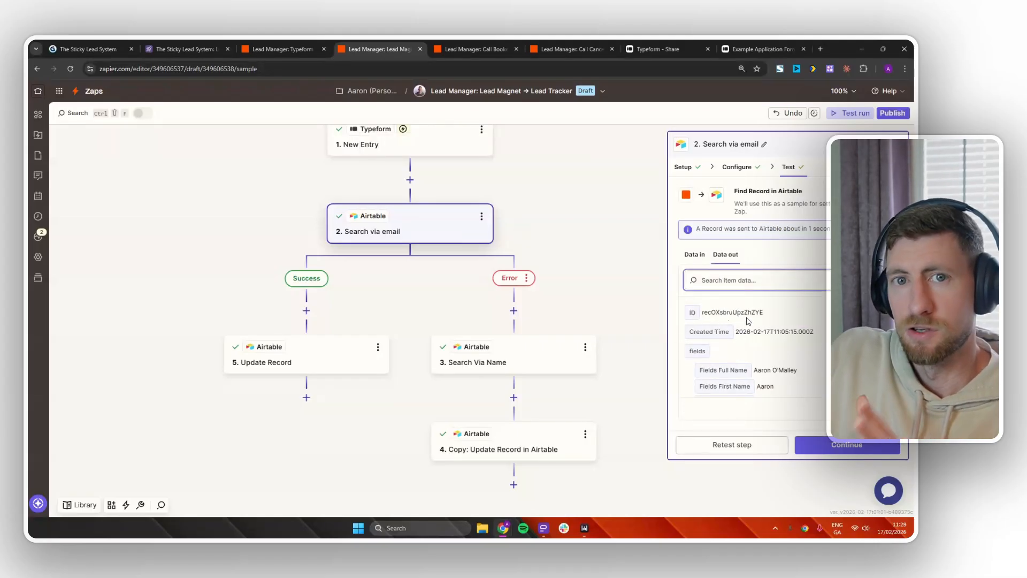
scroll(762, 328, down, 1)
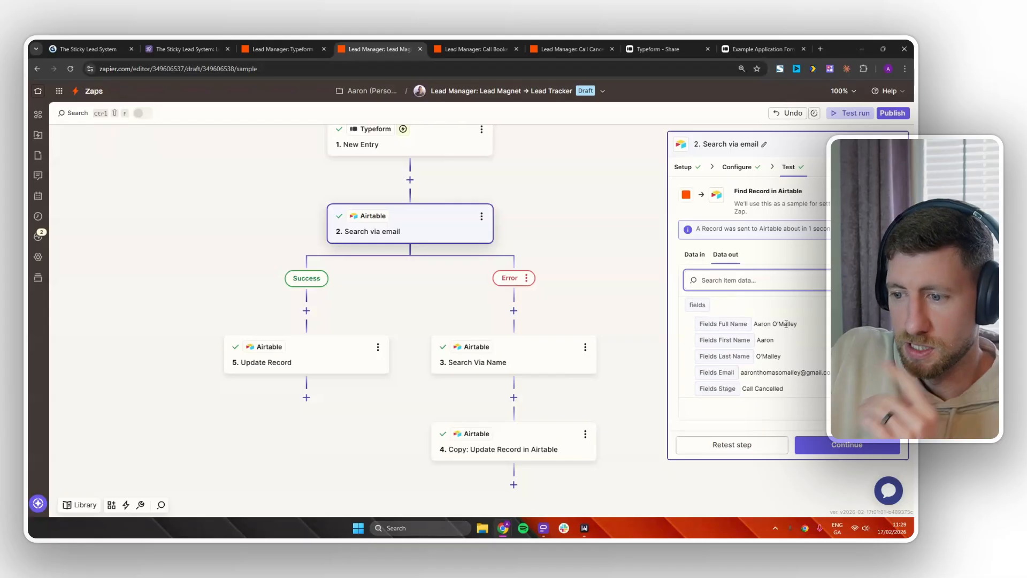
scroll(786, 320, down, 1)
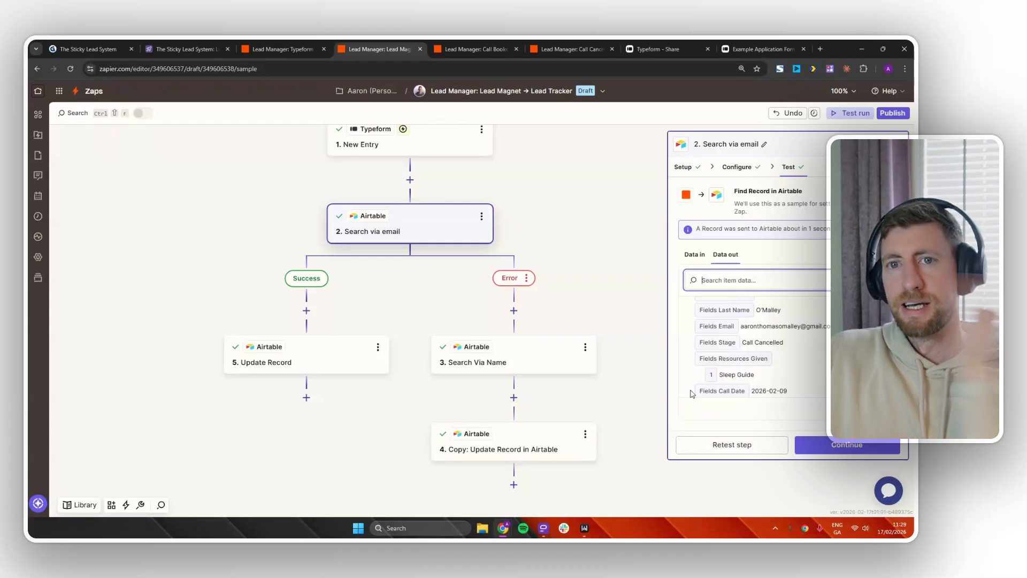
Map Update Record's Resources Given to step 2's existing Resources Given plus Training Plan.
click(316, 357)
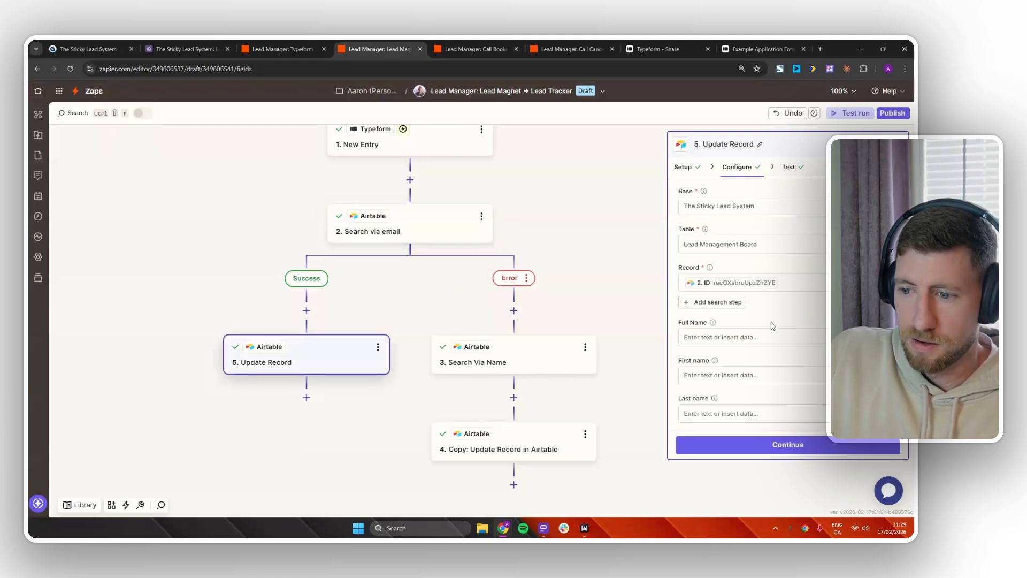
scroll(773, 323, down, 4)
scroll(750, 295, down, 5)
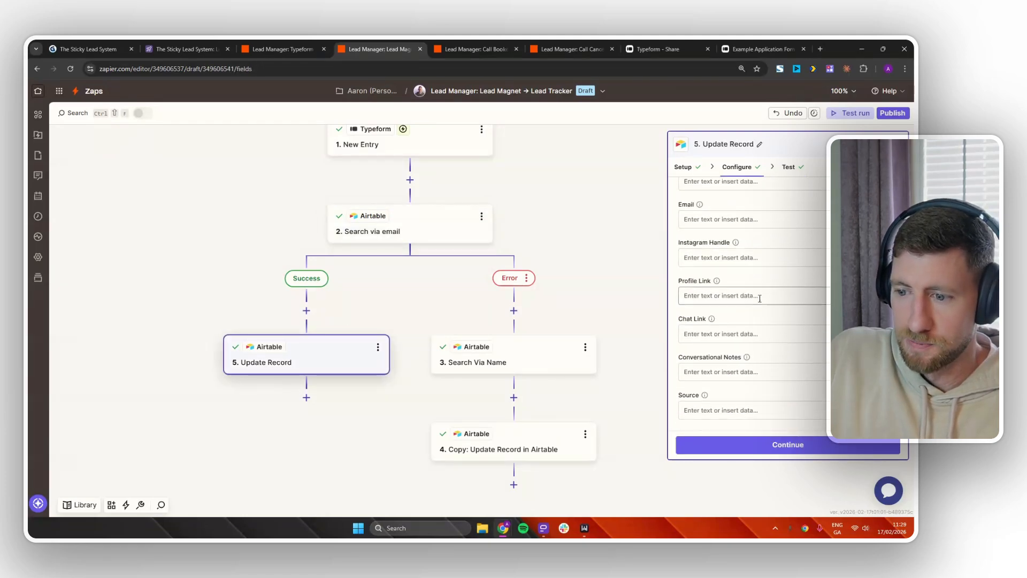
click(740, 304)
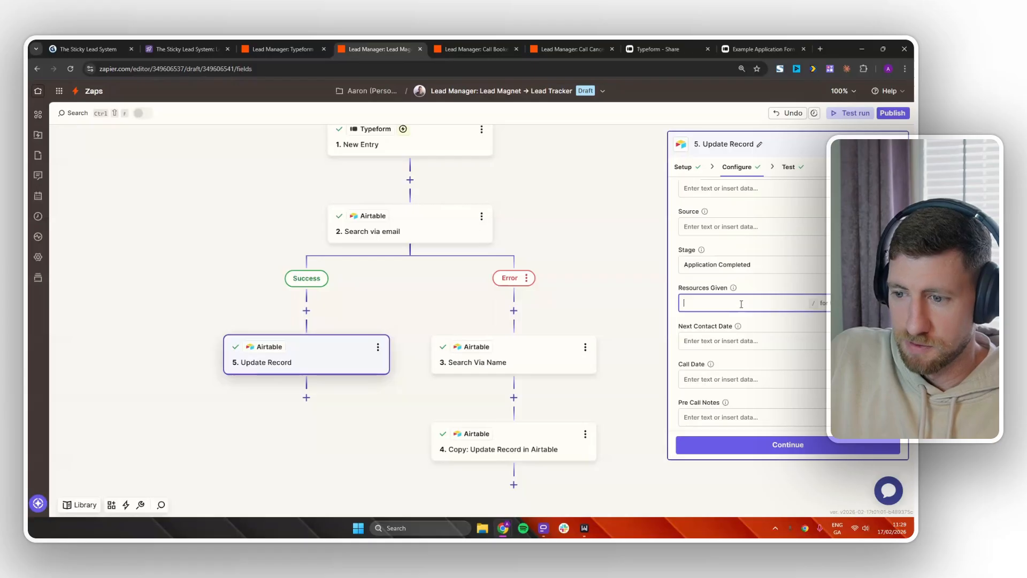
text(/)
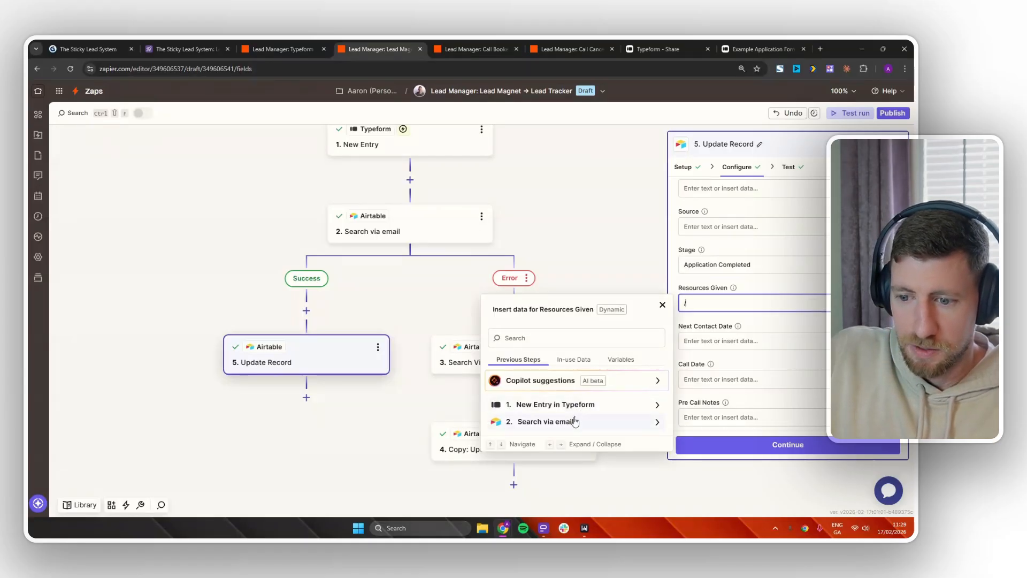
click(556, 422)
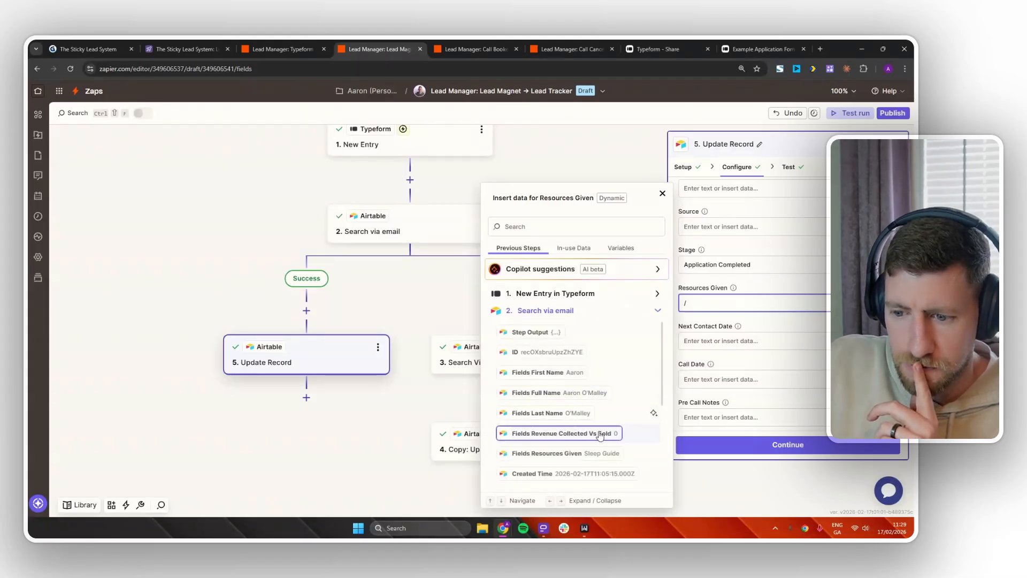
click(574, 454)
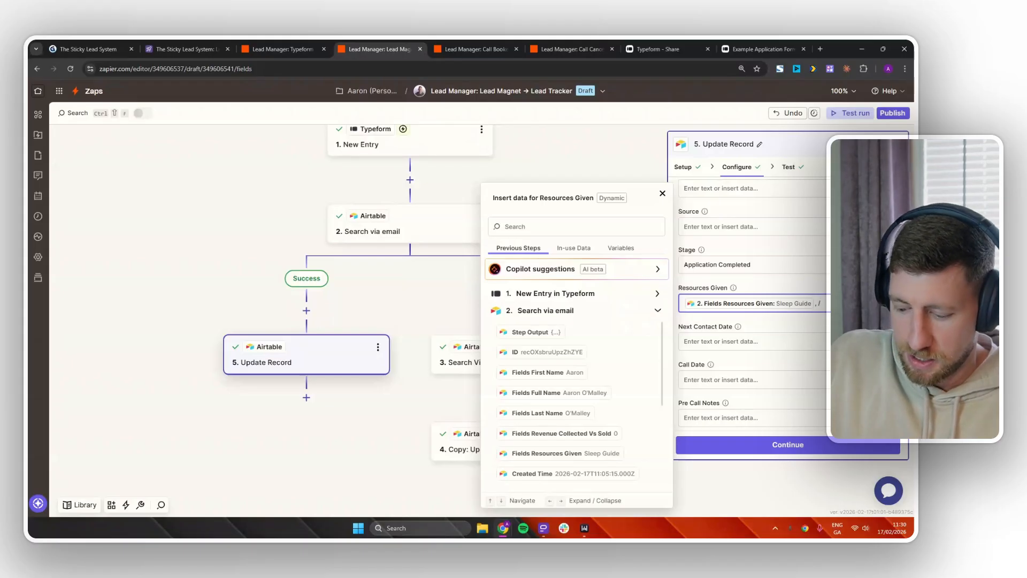
key(BackSpace)
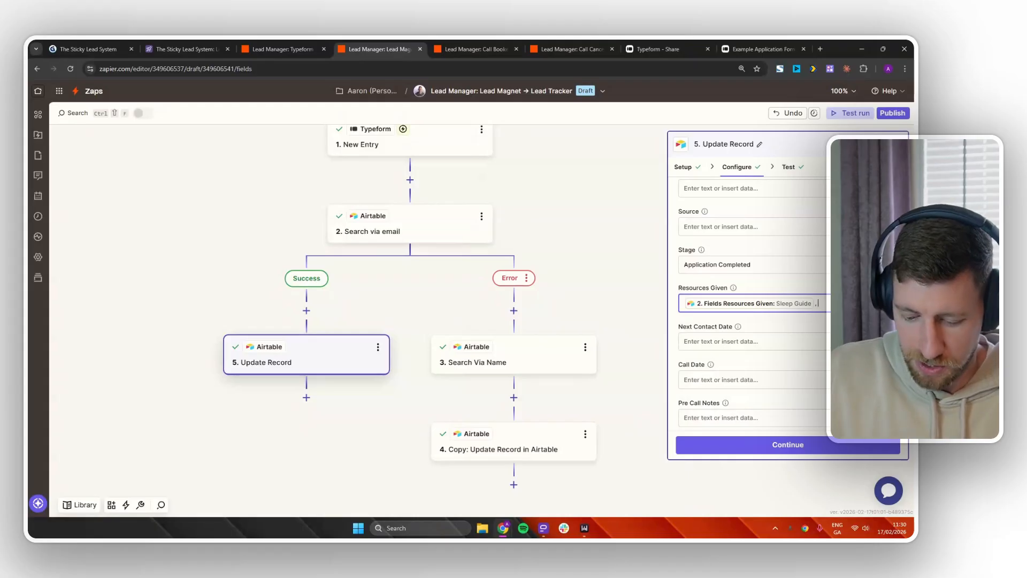
text(Trai)
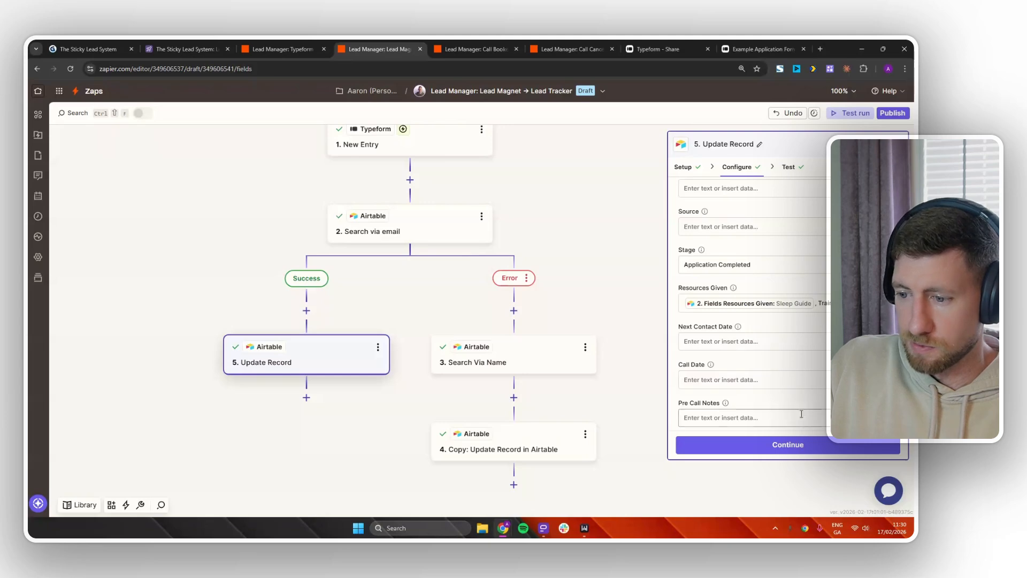
click(820, 443)
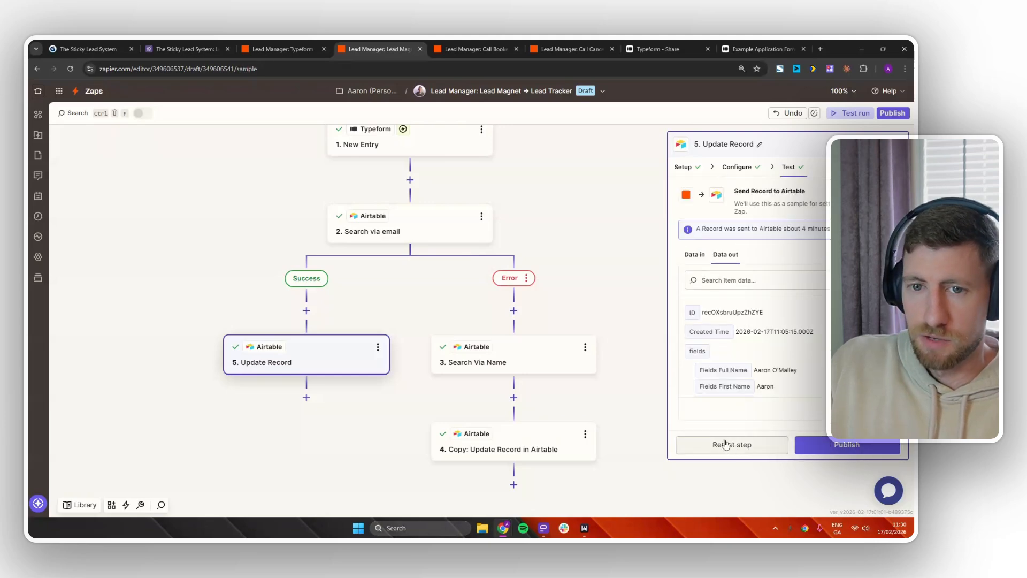
Retest Update Record so the lead gets Sleep Guide and Training Plan in Airtable.
click(193, 47)
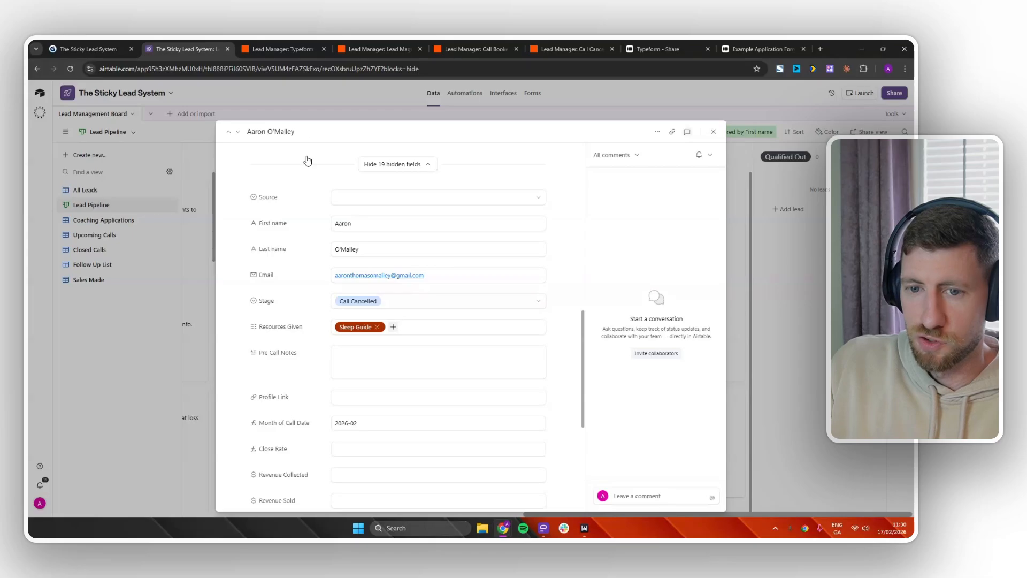
click(380, 47)
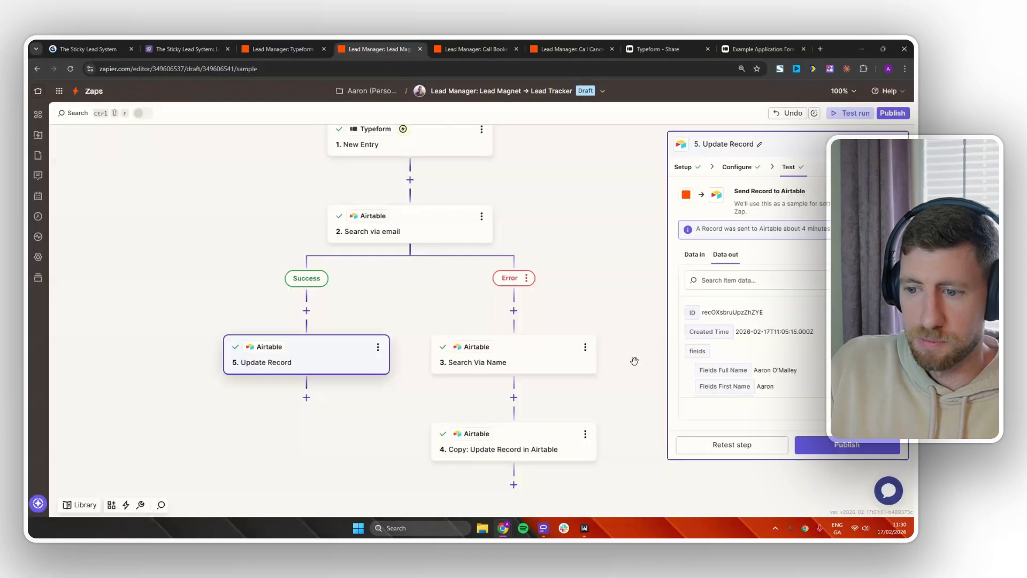
click(730, 448)
click(211, 48)
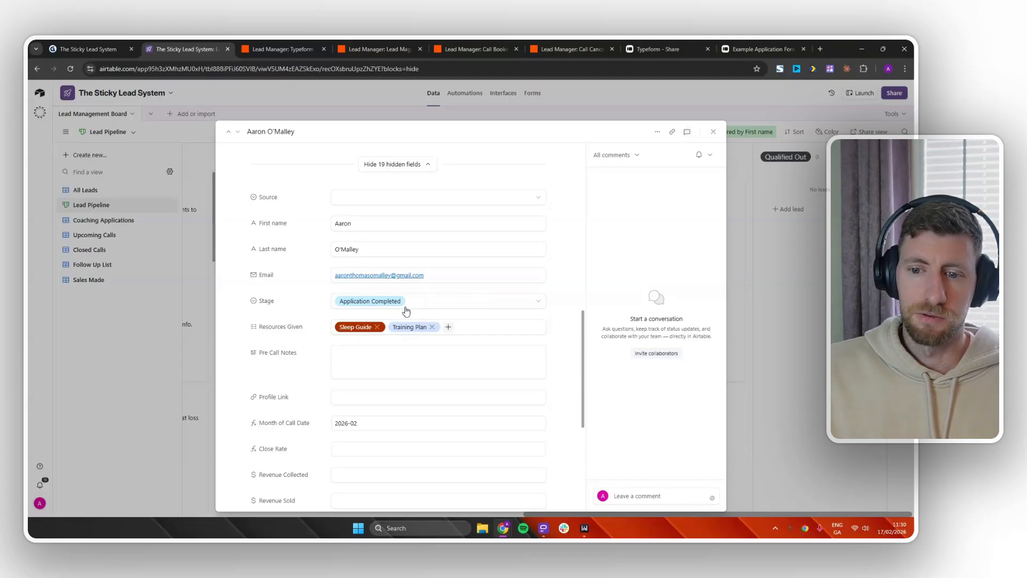
click(284, 49)
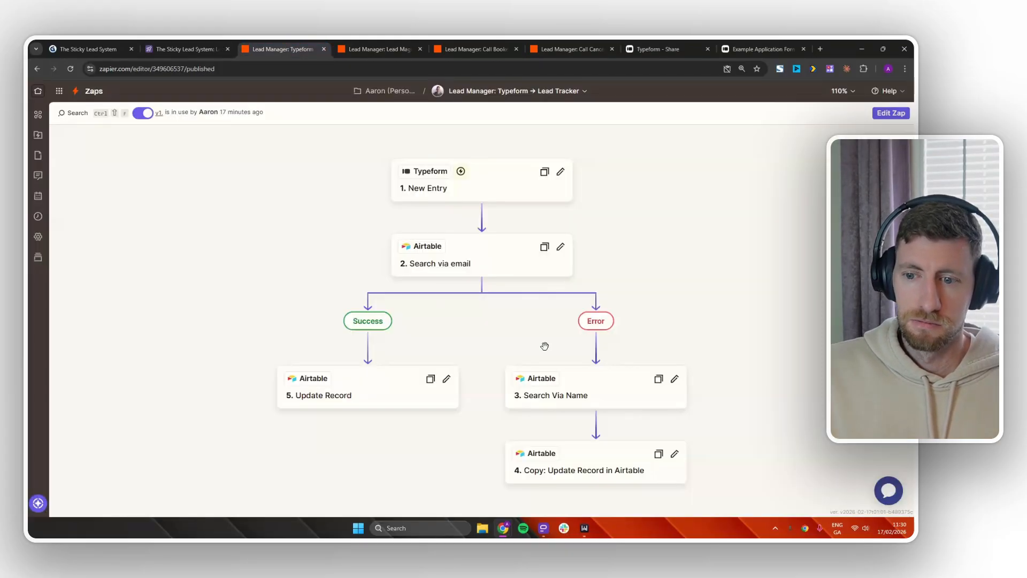
click(378, 49)
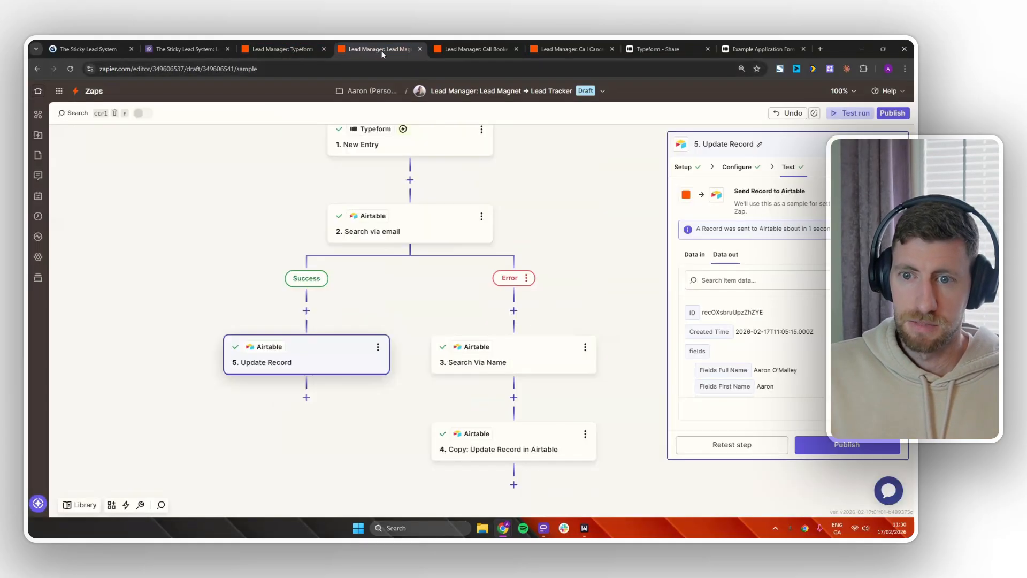
Advance the Gamma deck to the internal Airtable automations card, then return to Airtable.
click(87, 49)
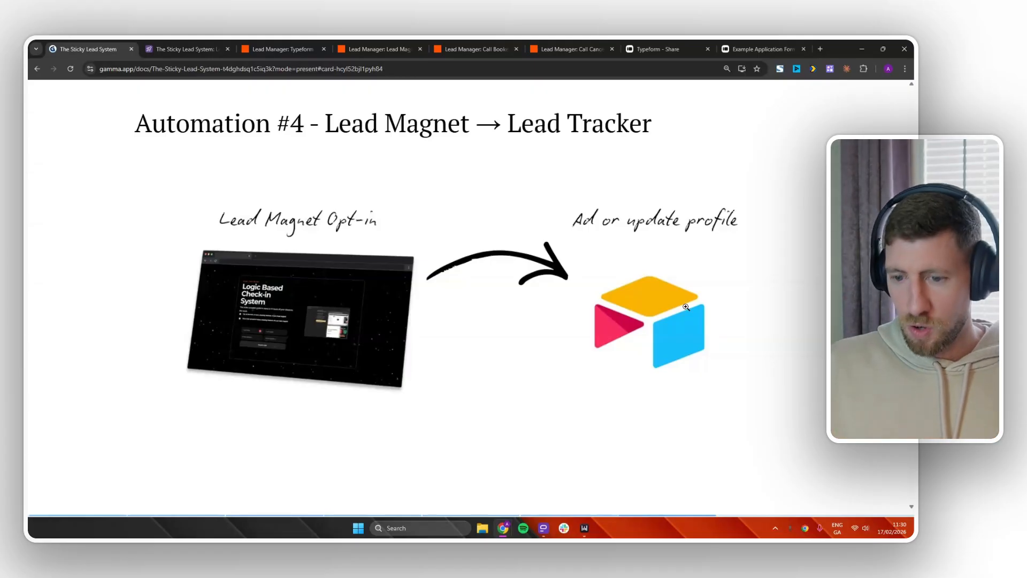
key(Right)
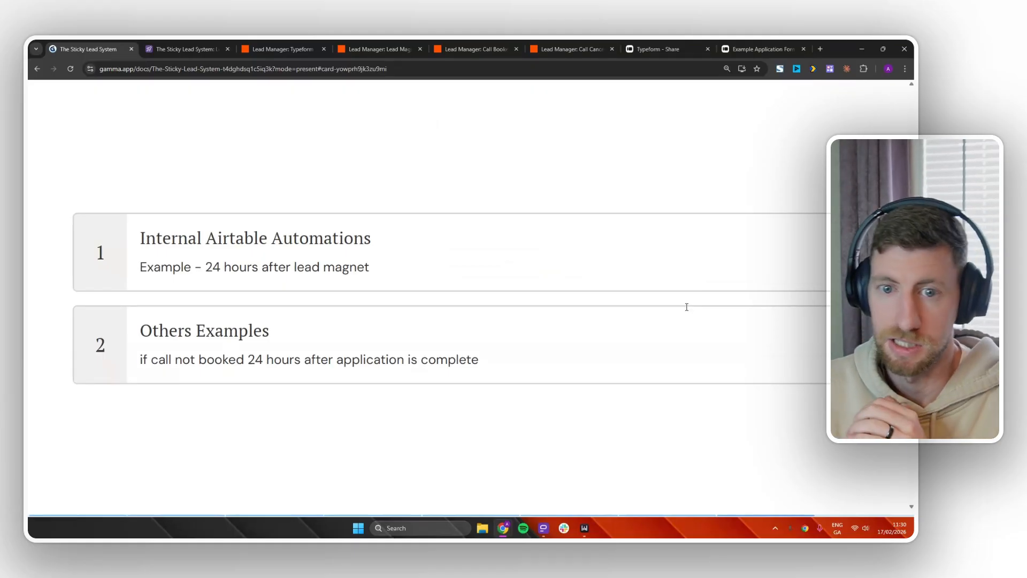
click(197, 52)
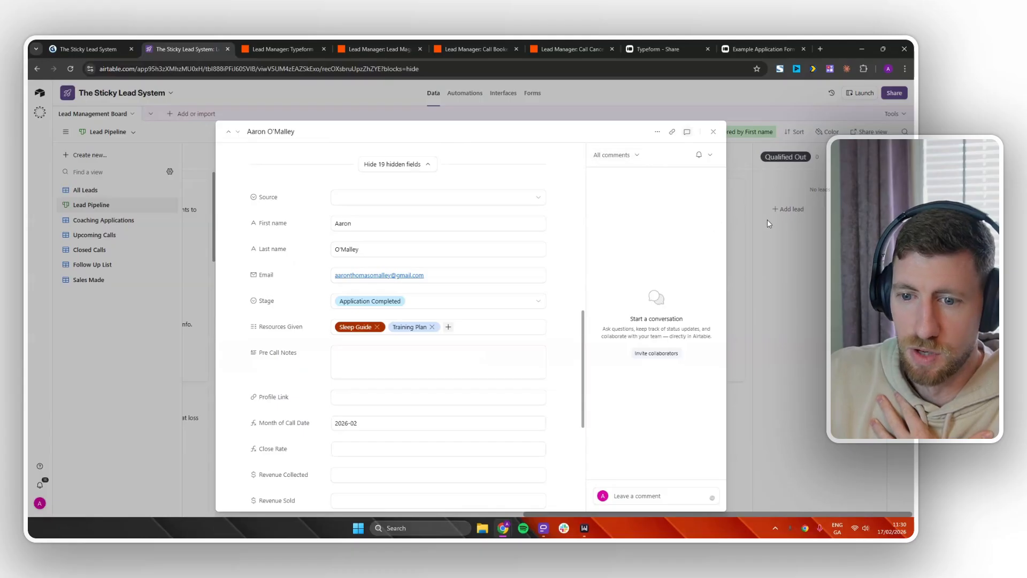
Close the lead record, review All Leads and Follow Up List, and open Automations.
click(750, 238)
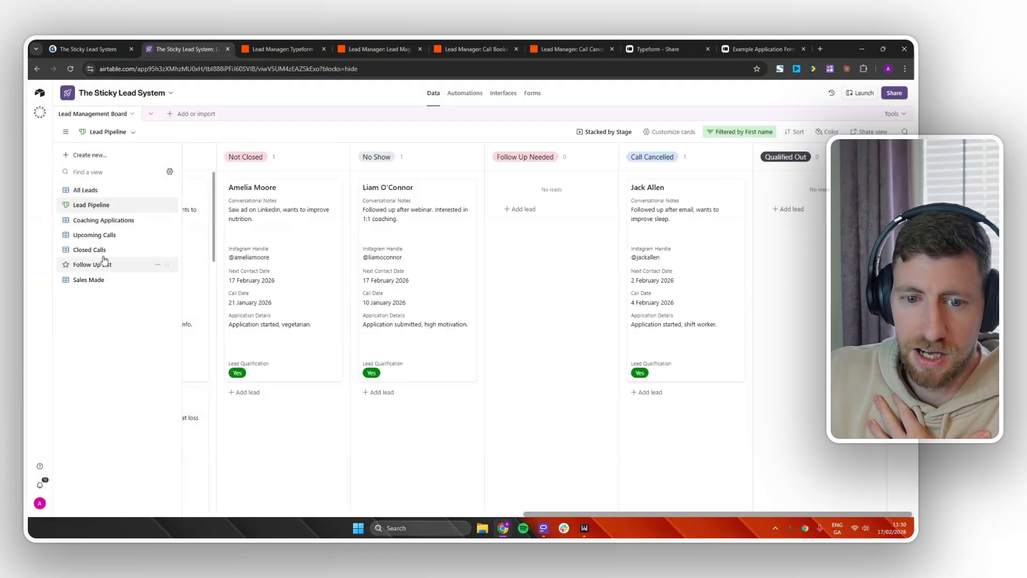
click(109, 192)
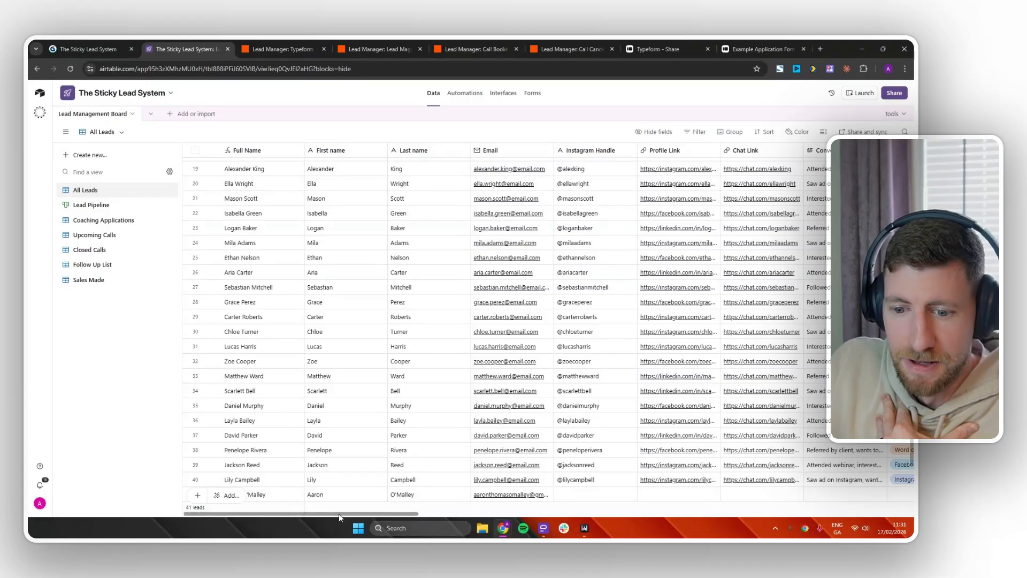
drag(339, 513, 555, 524)
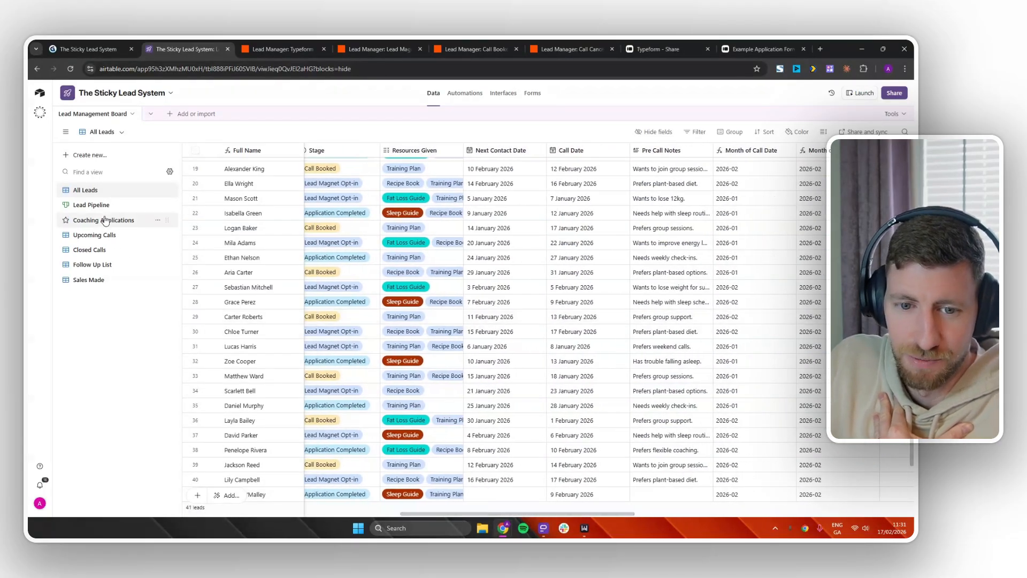
click(101, 264)
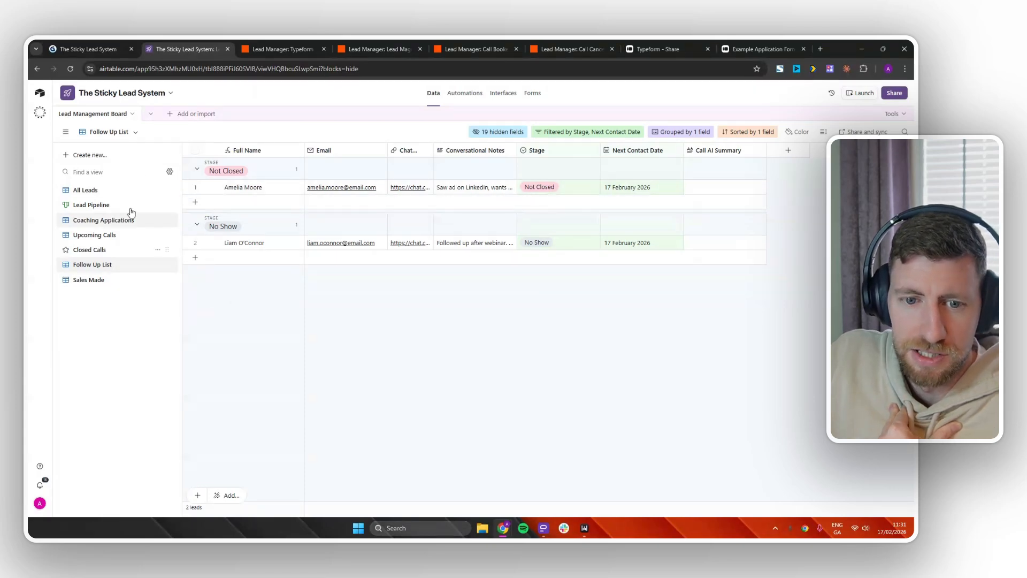
click(464, 94)
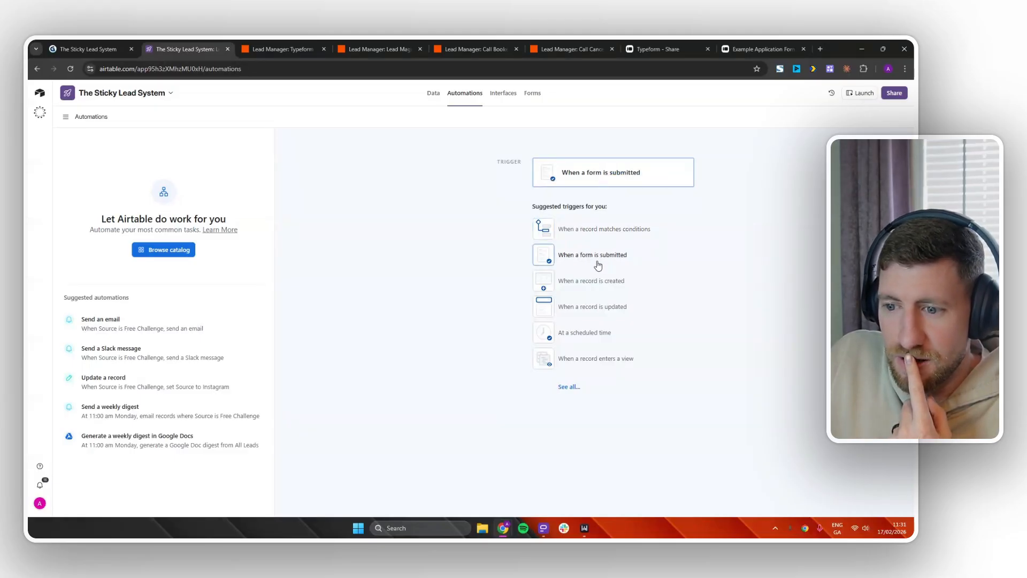
Set the trigger to 'When a record is updated' on Lead Management Board, All Leads, watching Resources Given.
click(608, 308)
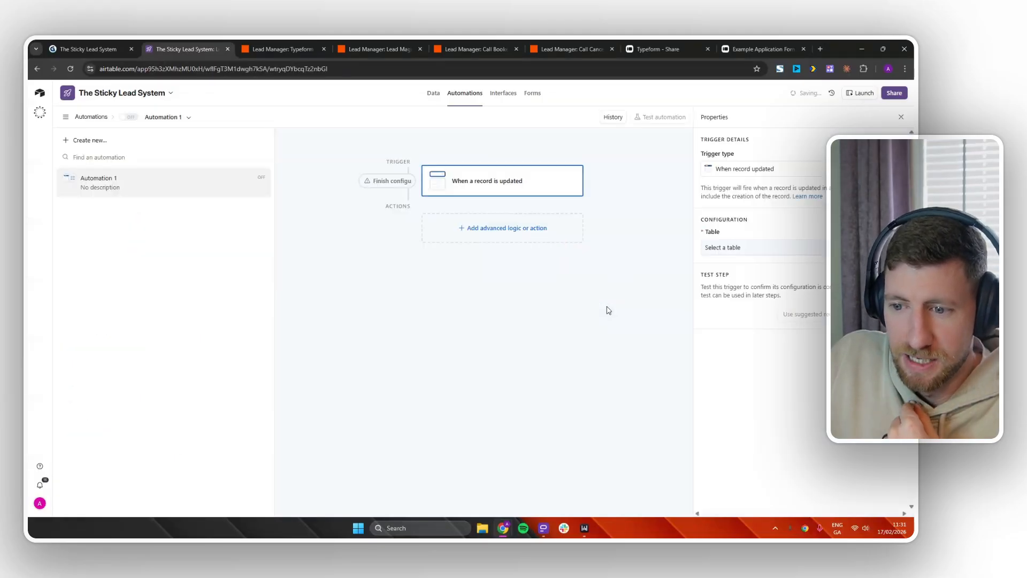
click(731, 249)
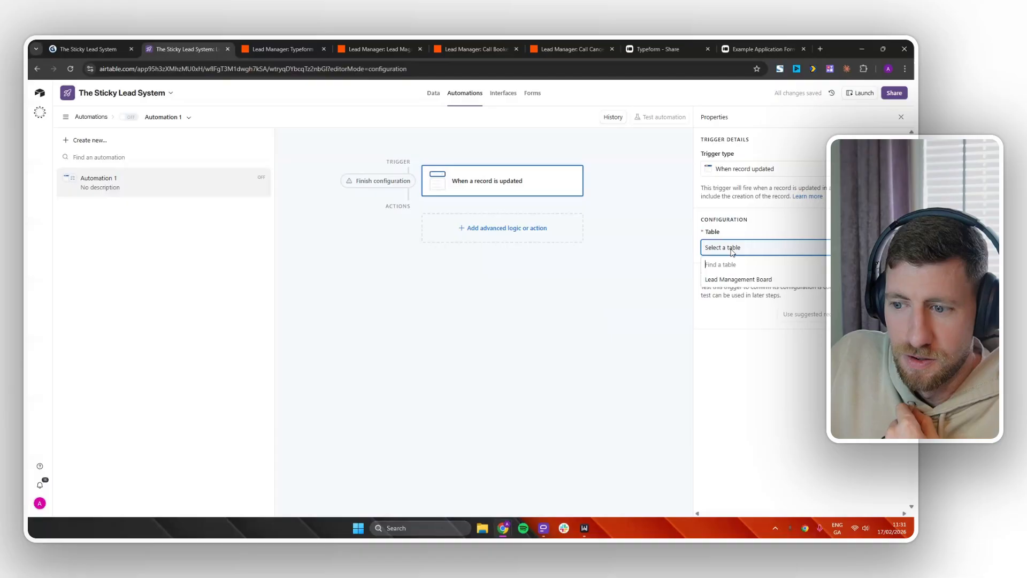
click(738, 280)
click(738, 298)
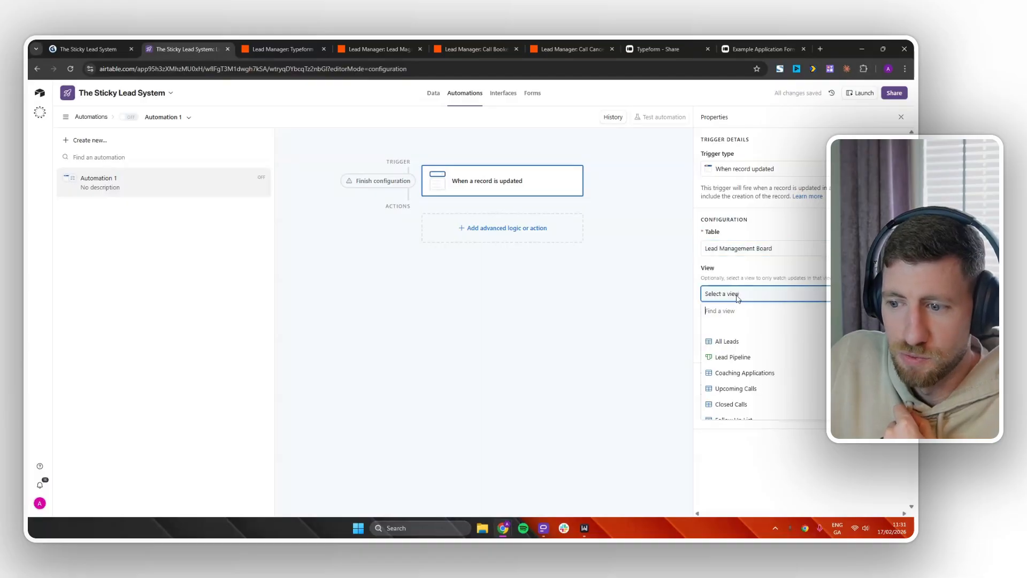
click(728, 341)
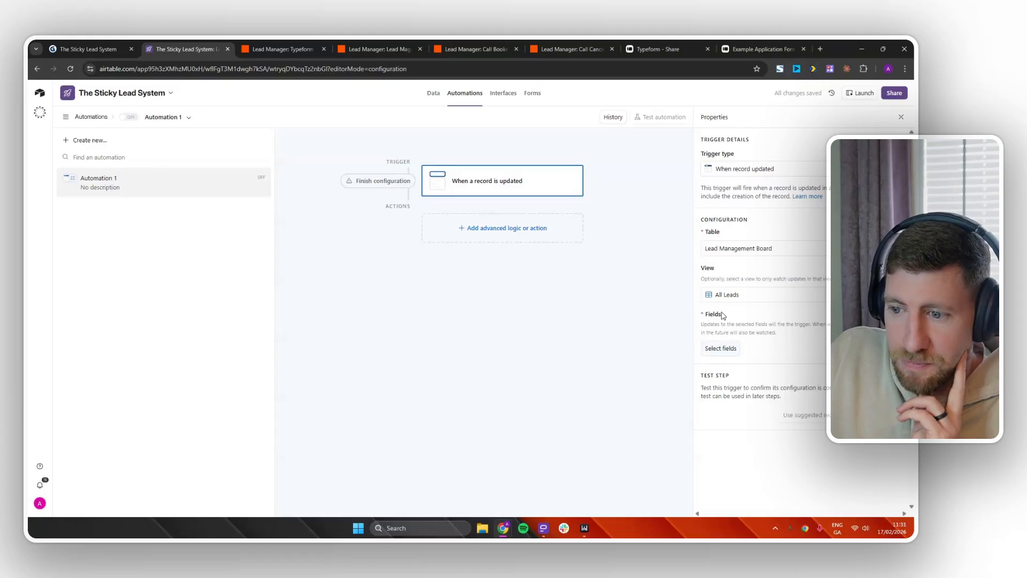
click(727, 349)
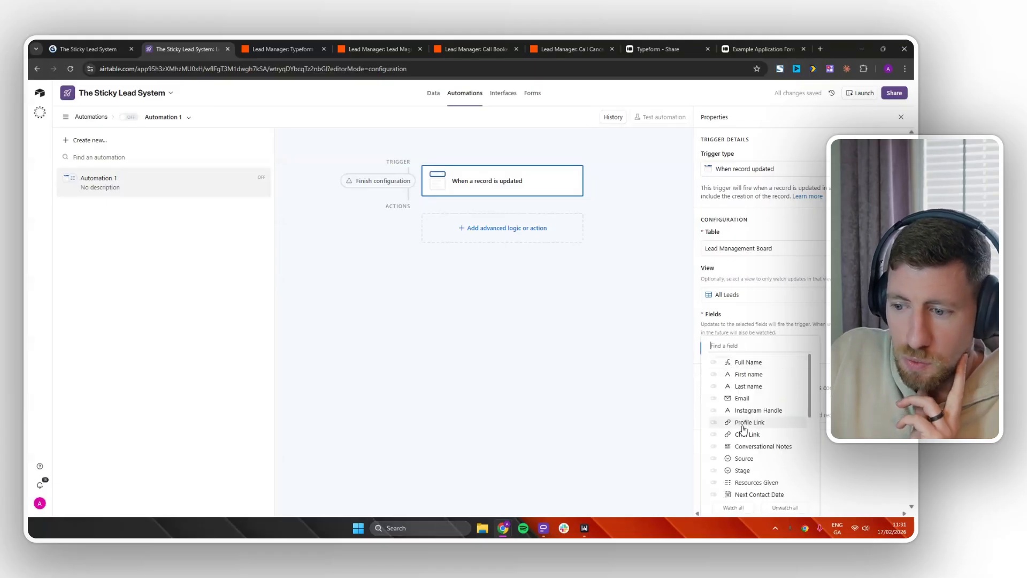
click(717, 482)
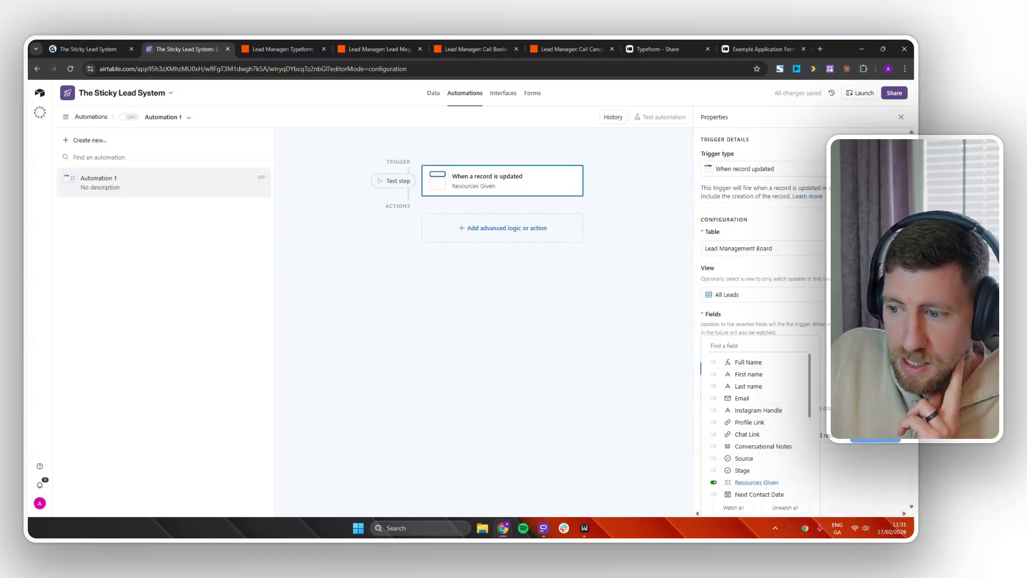
click(851, 475)
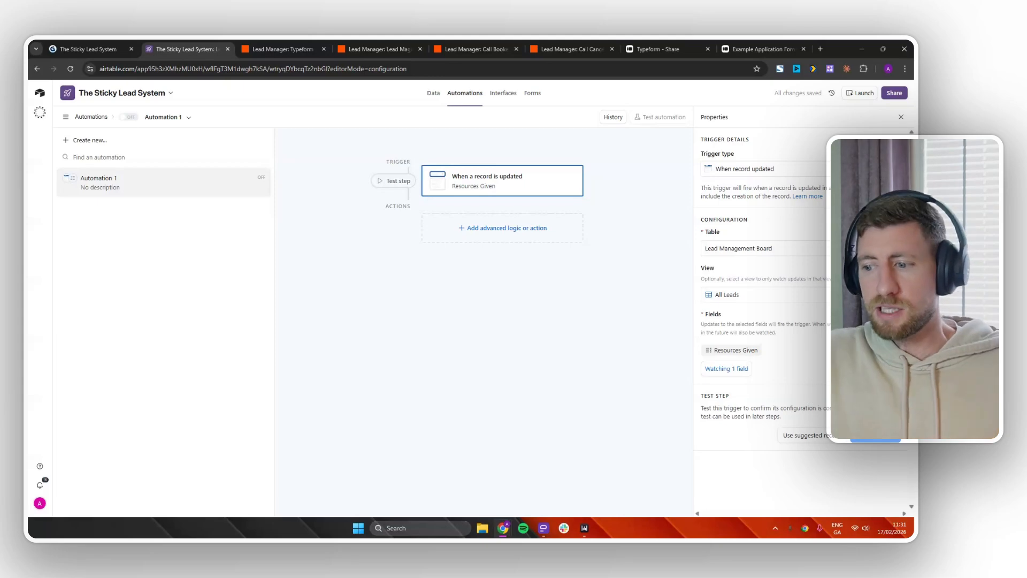
Test the trigger successfully using an existing lead found by searching 'aa'.
click(867, 439)
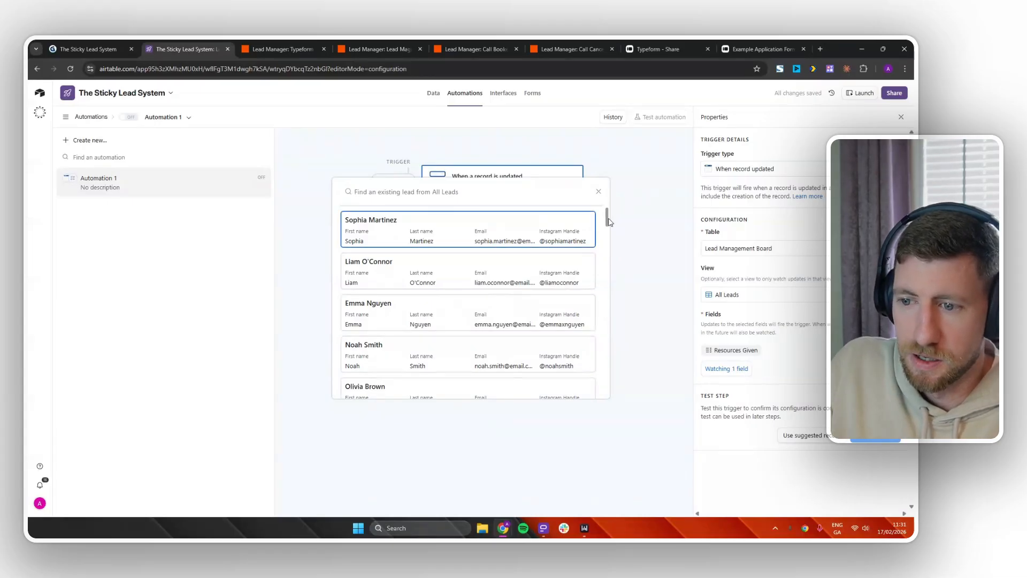
text(aaron)
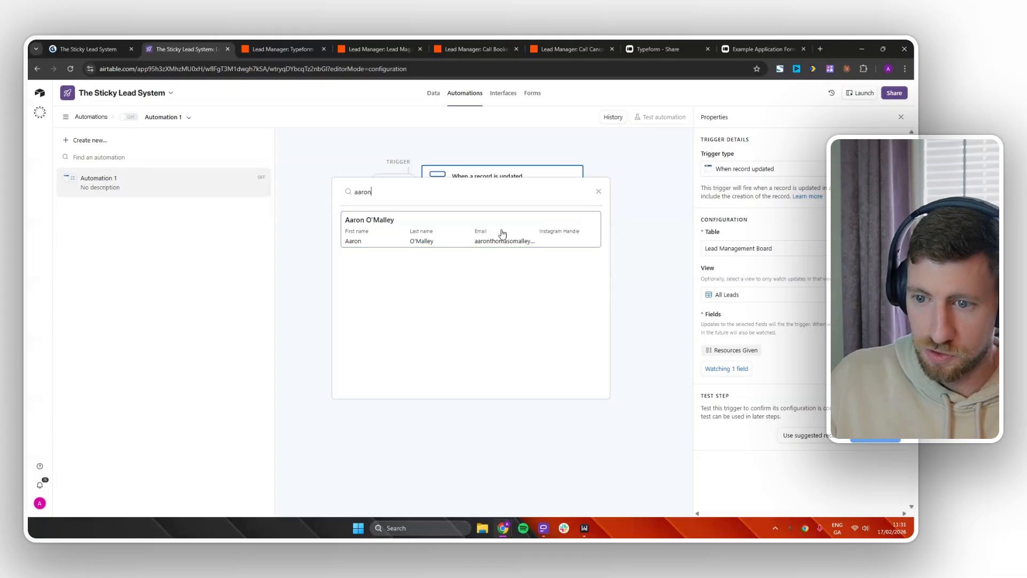
click(502, 233)
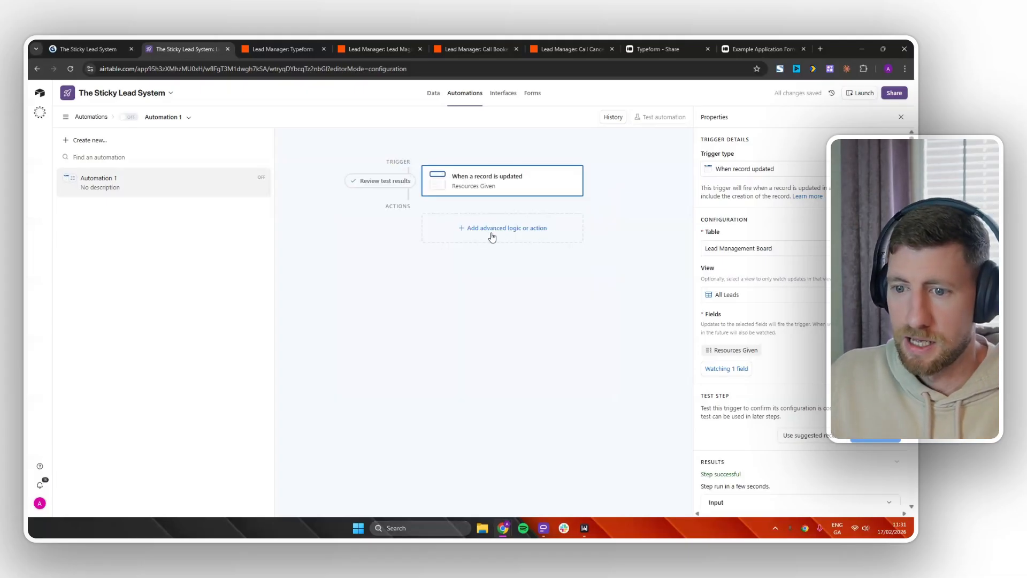
click(498, 231)
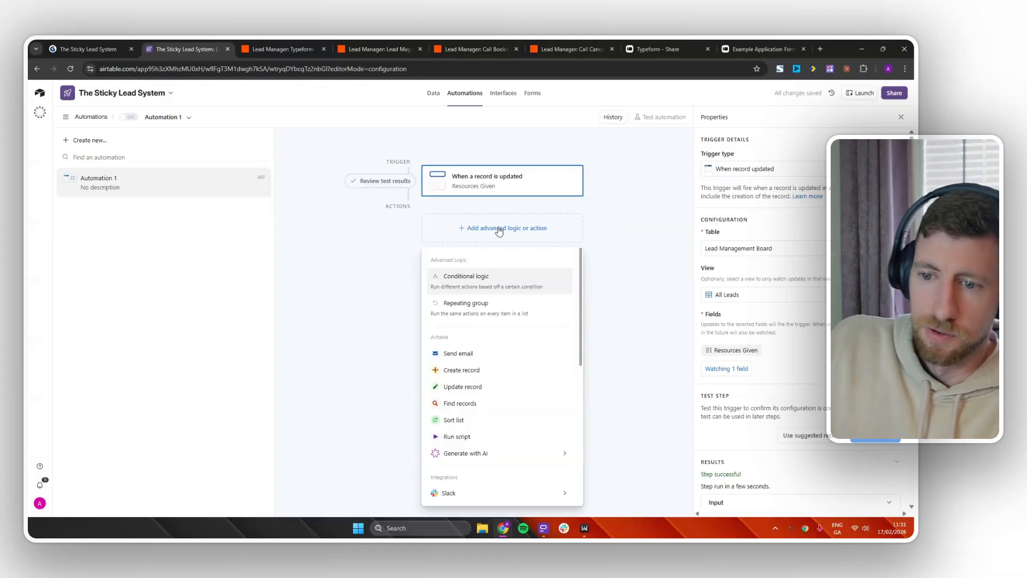
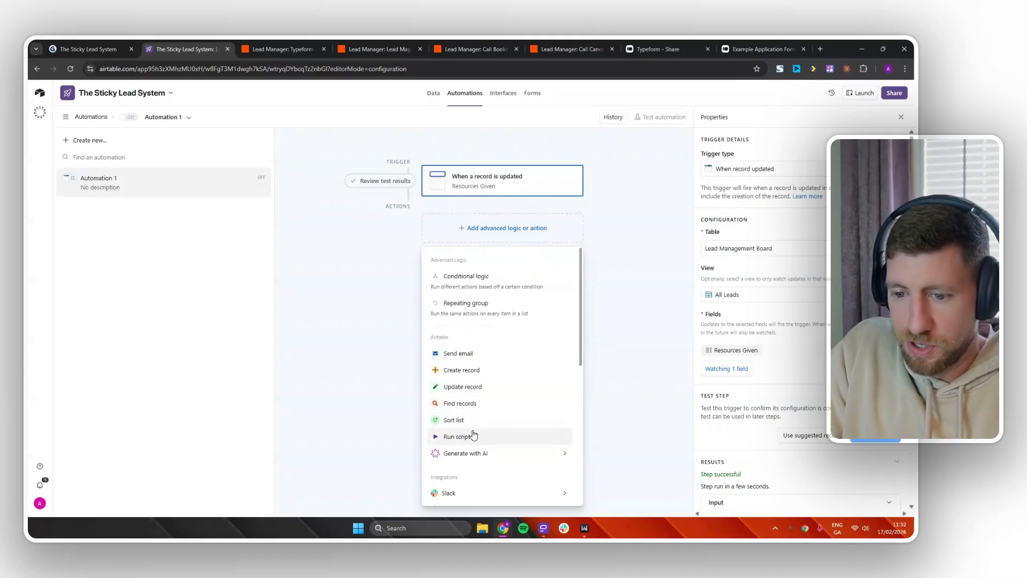
Add an Update record action on Lead Management Board, targeting the triggering record's Airtable record ID.
click(467, 387)
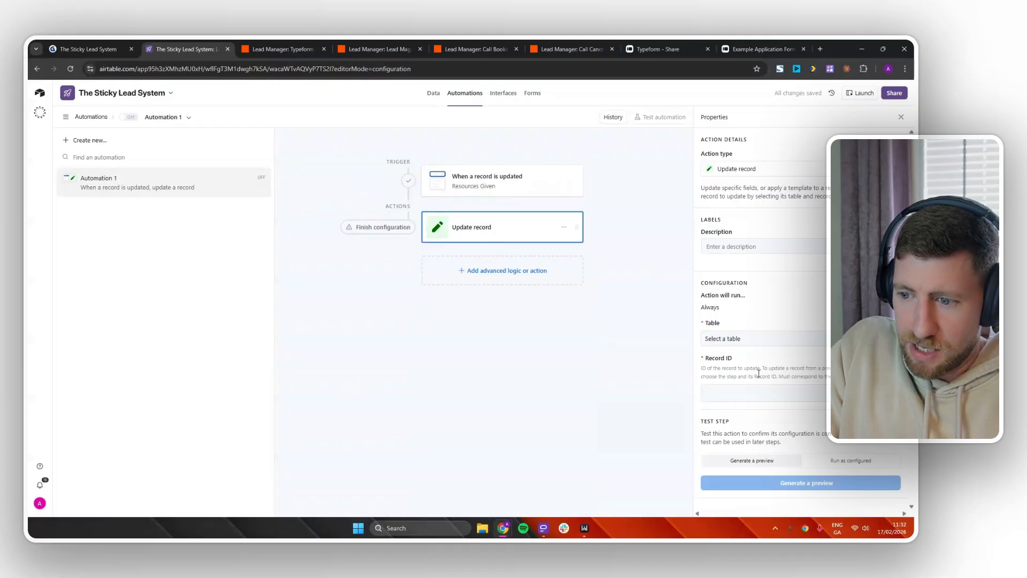
click(711, 335)
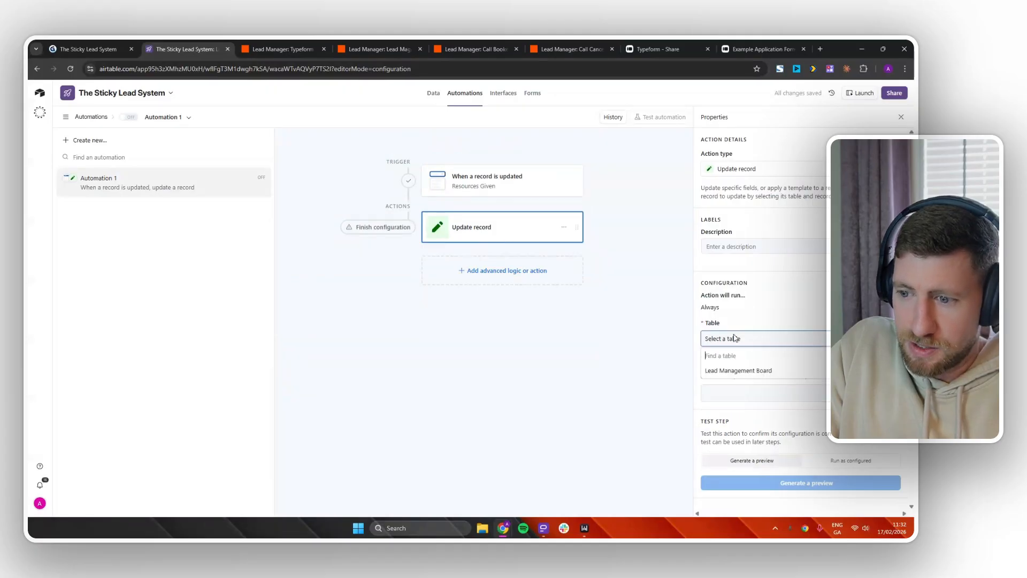
click(746, 368)
click(827, 394)
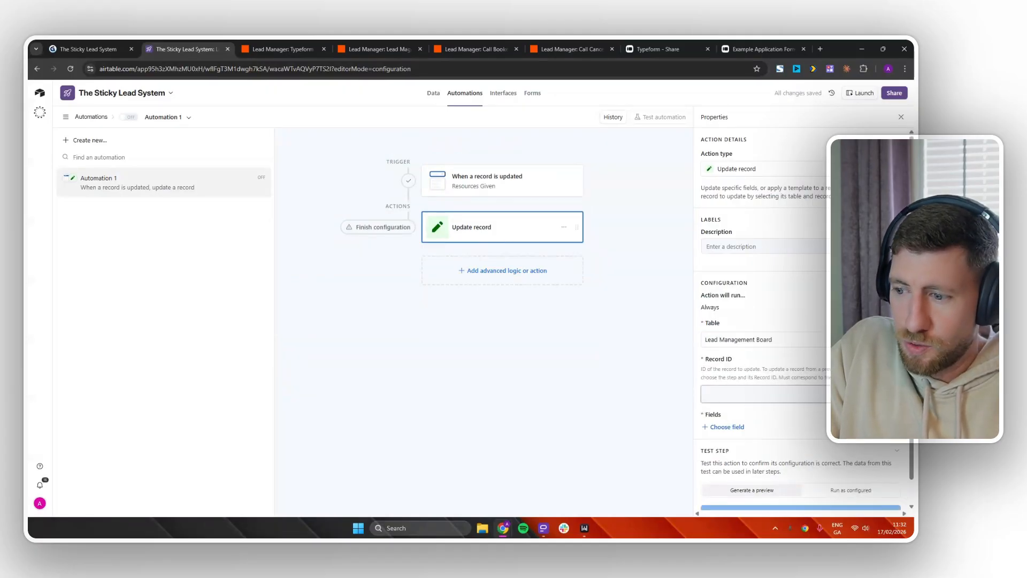
click(891, 394)
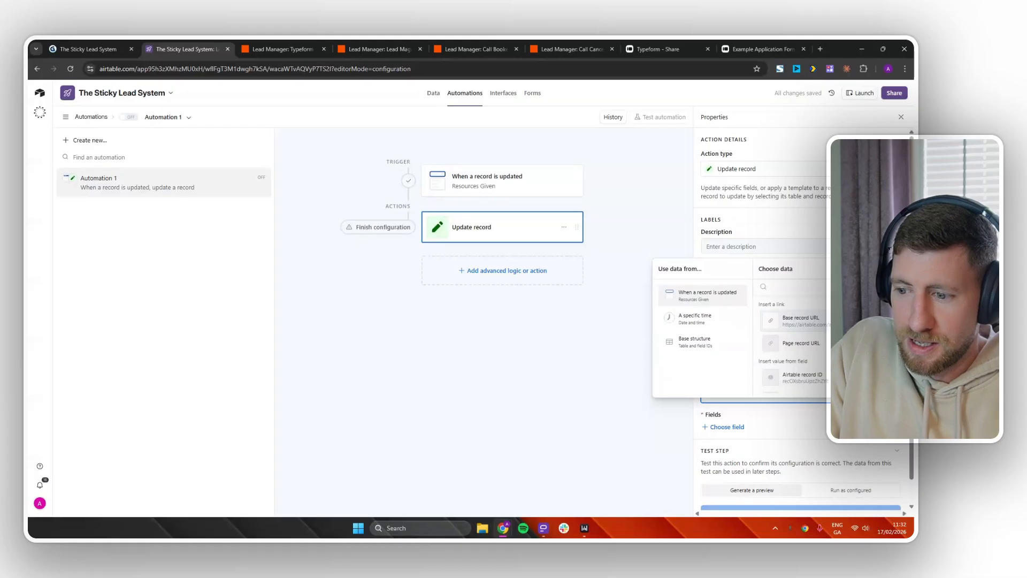
click(811, 380)
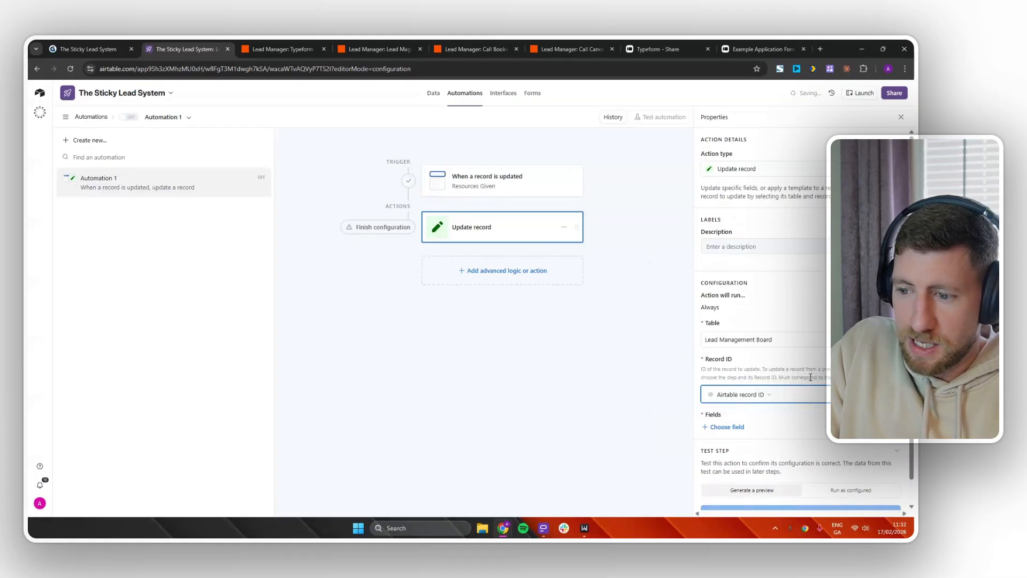
Make the action set Next Contact Date dynamically to the actual run time.
click(729, 431)
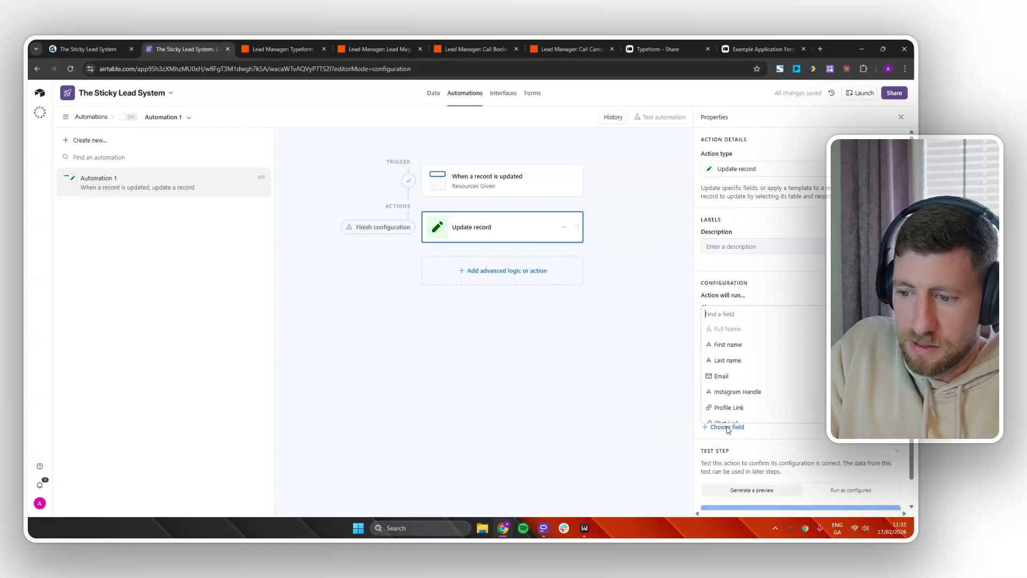
scroll(746, 369, down, 3)
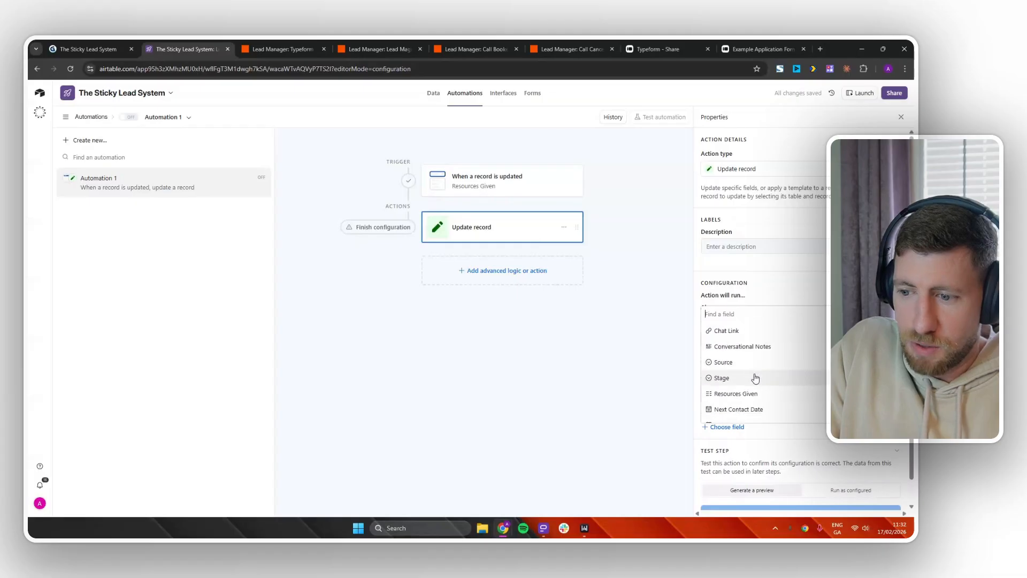
click(750, 409)
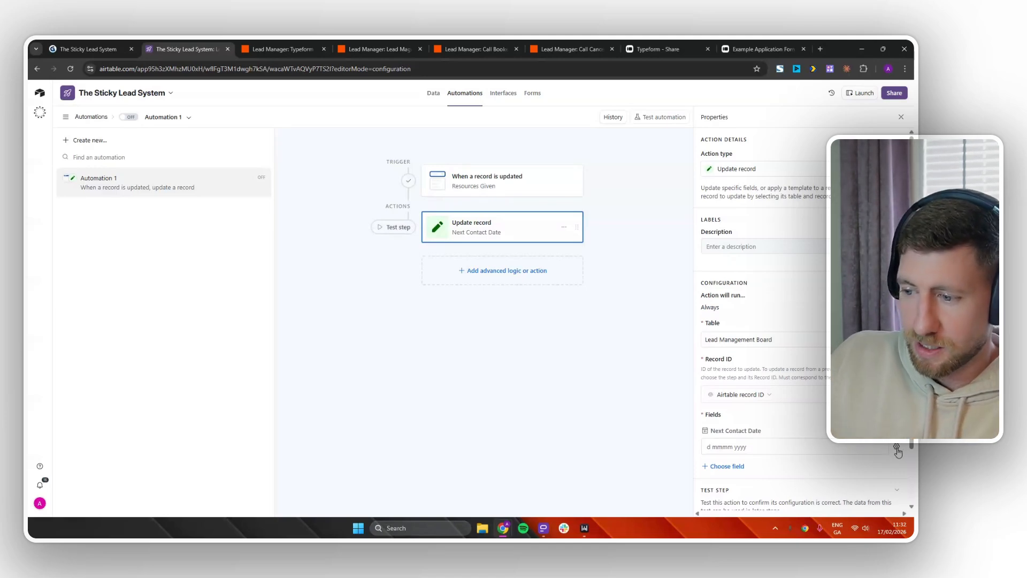
click(896, 448)
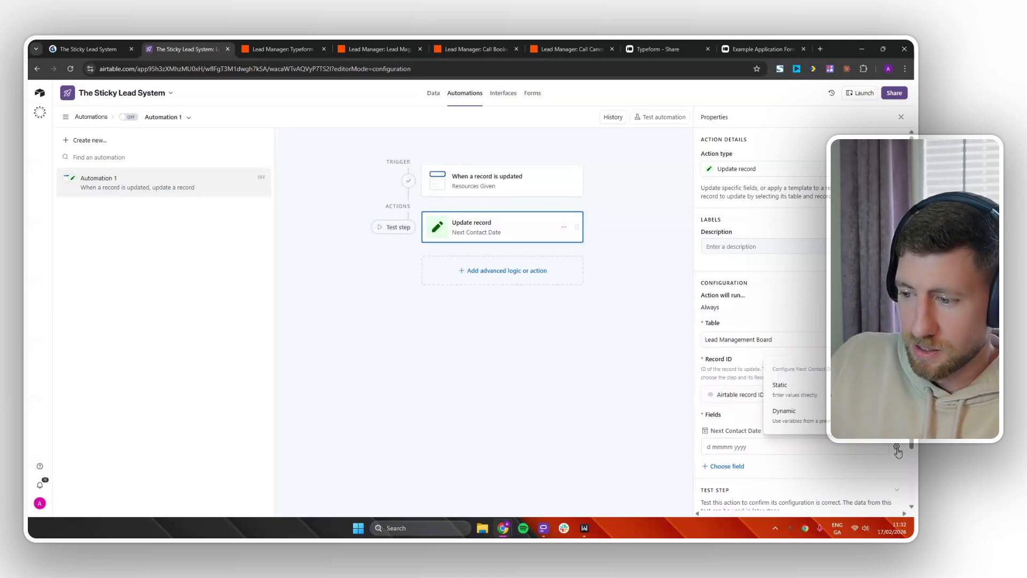
click(808, 417)
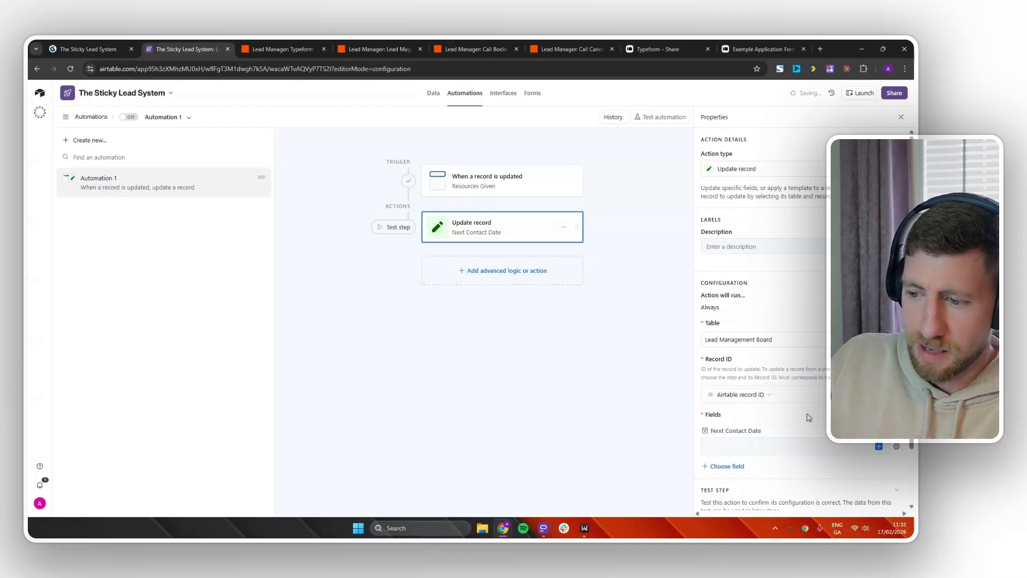
click(878, 447)
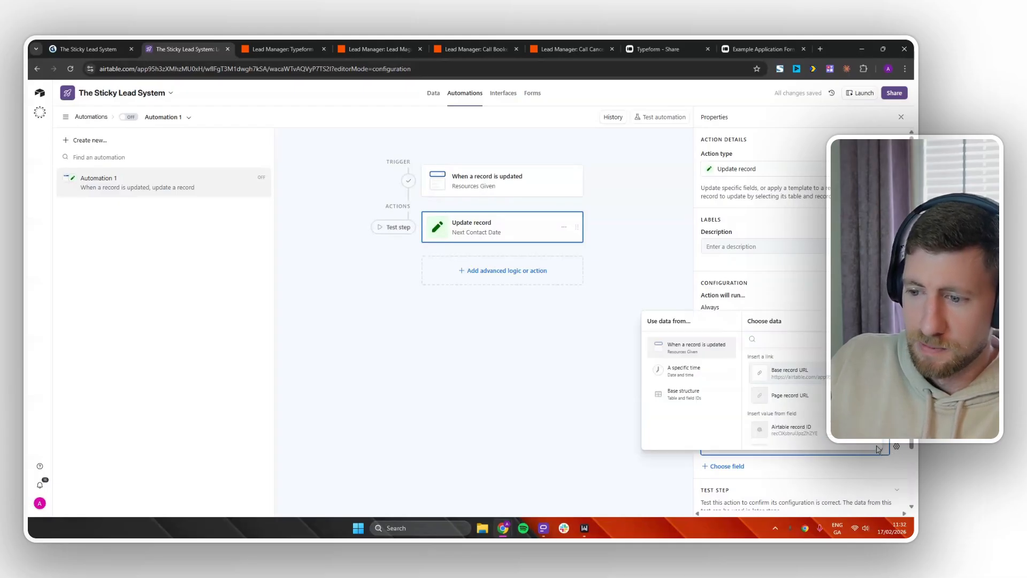
click(682, 373)
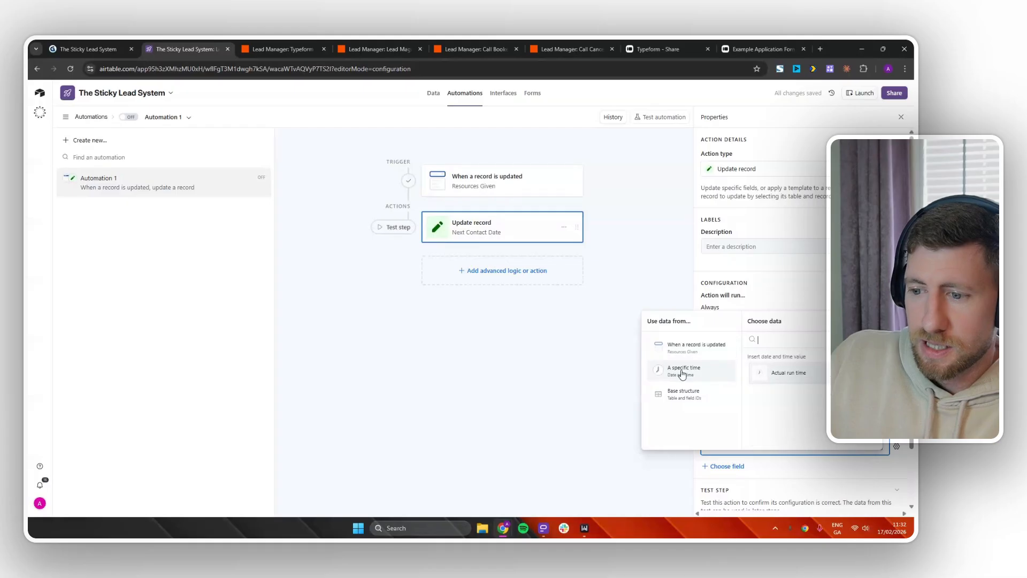
click(789, 372)
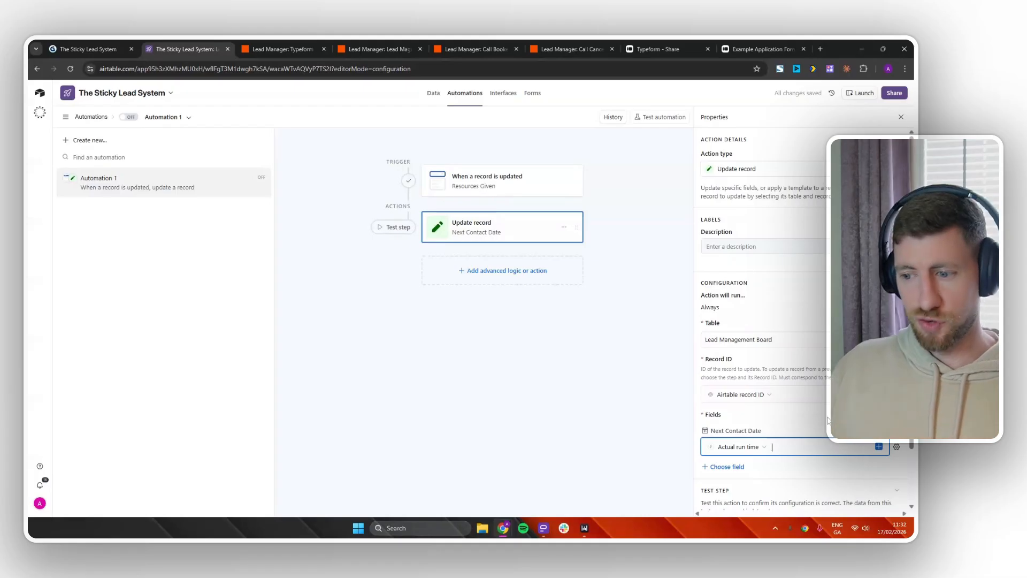
Review the finished automation and switch Automation 1 on.
scroll(834, 433, down, 3)
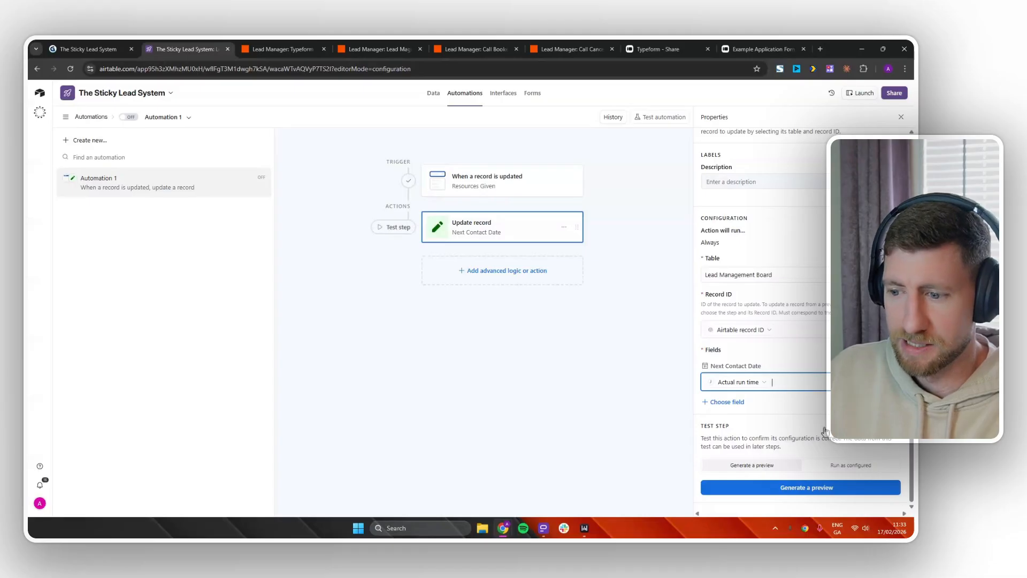
scroll(824, 431, up, 3)
scroll(854, 440, down, 3)
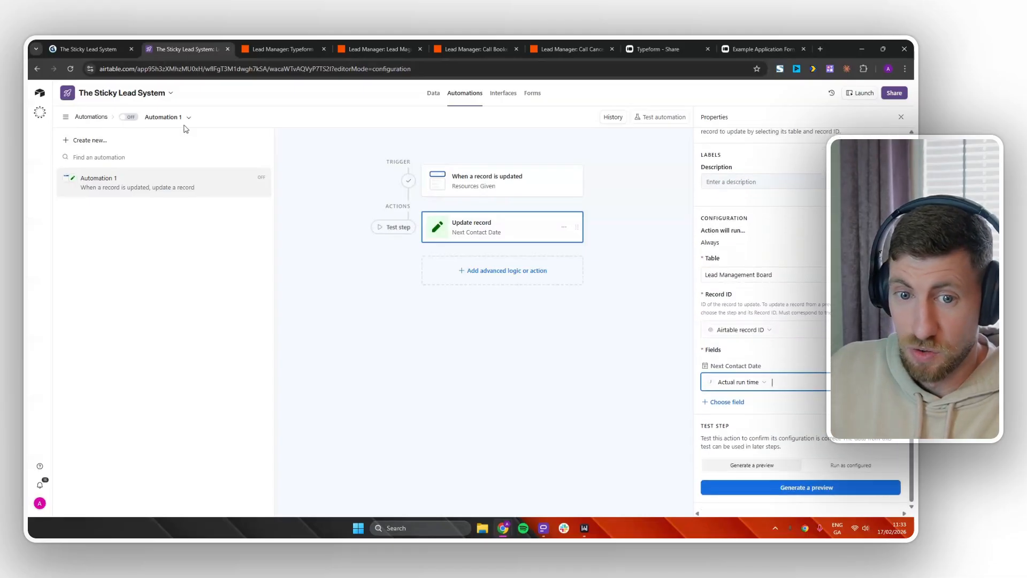
click(133, 118)
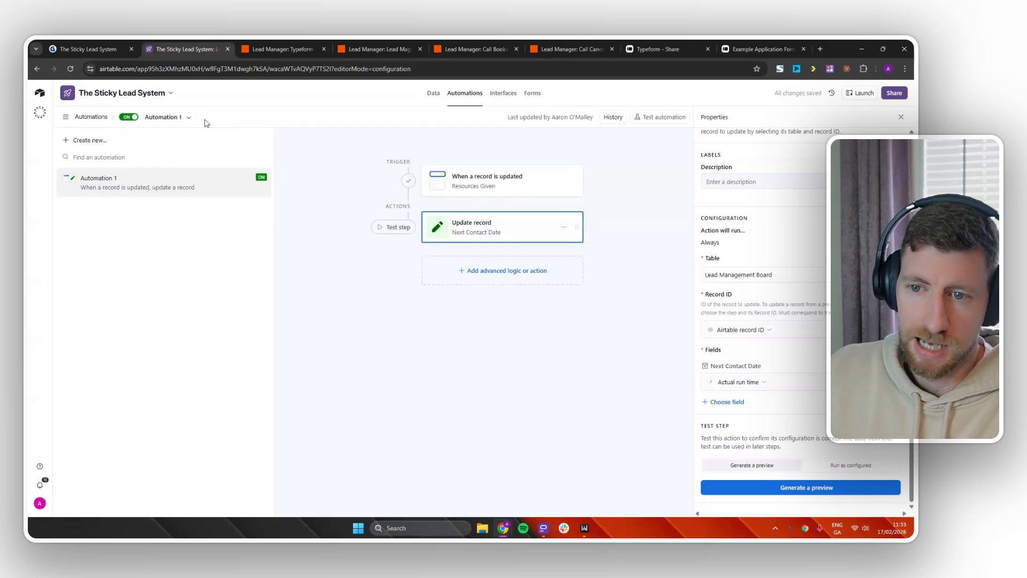
Return to the data, open All Leads, then browse the Lead Pipeline kanban's stage columns.
click(434, 94)
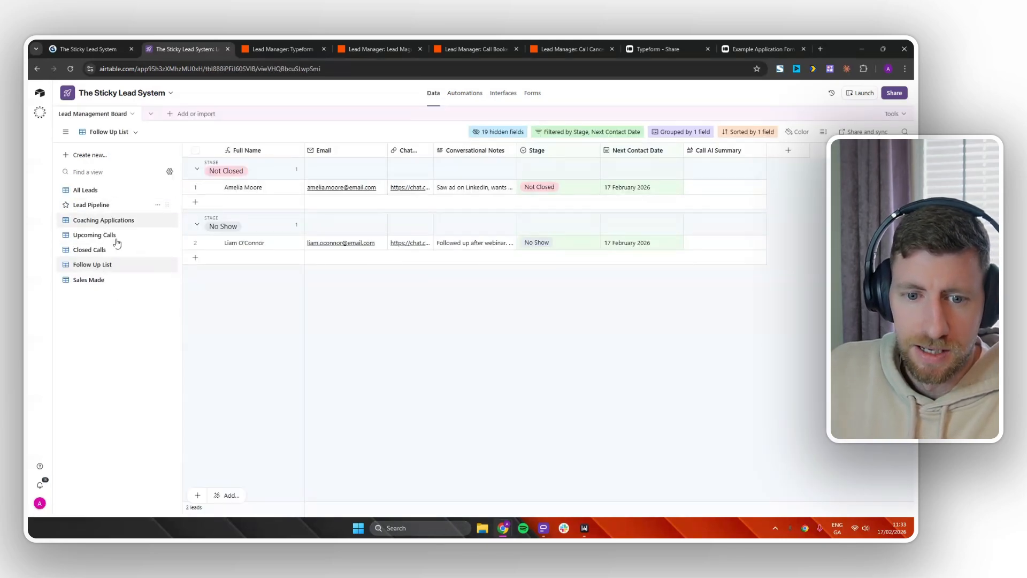
click(117, 196)
click(117, 204)
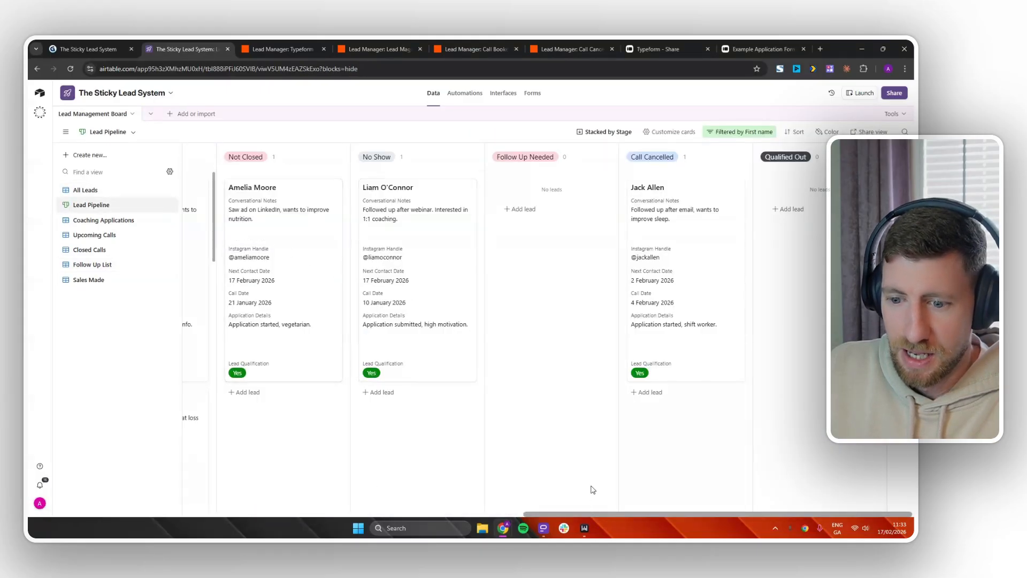
drag(602, 514, 313, 530)
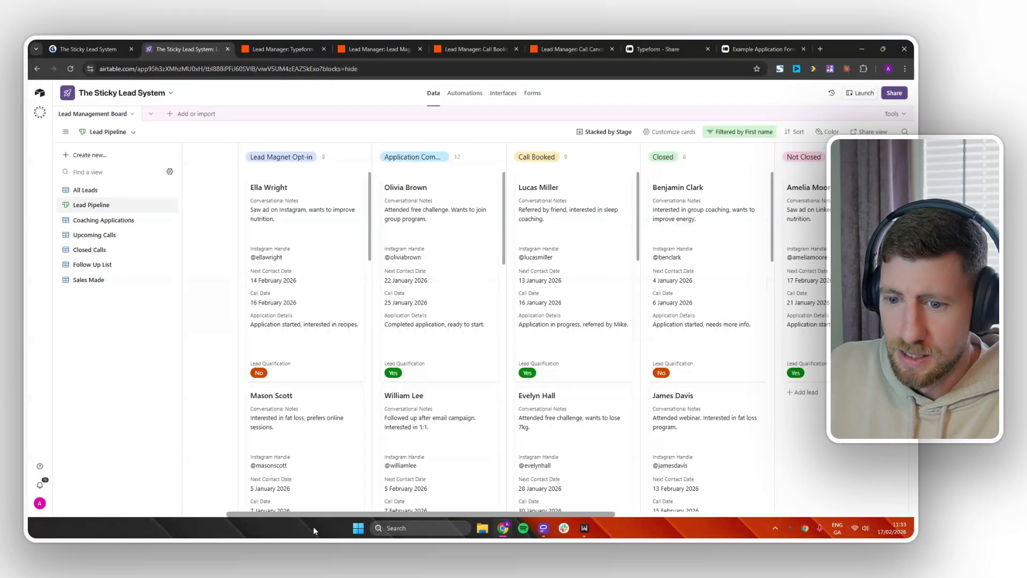
scroll(534, 422, down, 10)
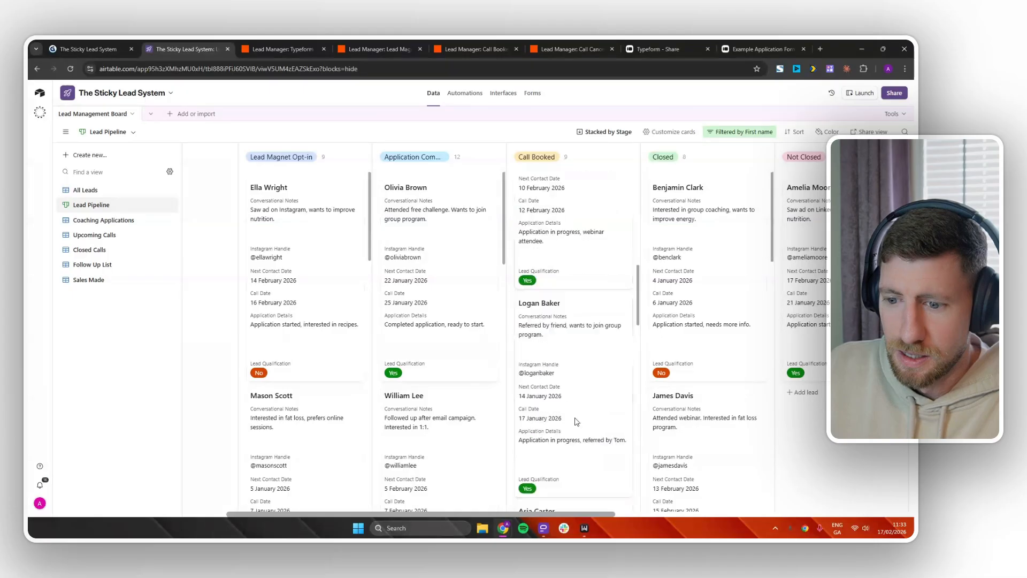
scroll(580, 423, down, 12)
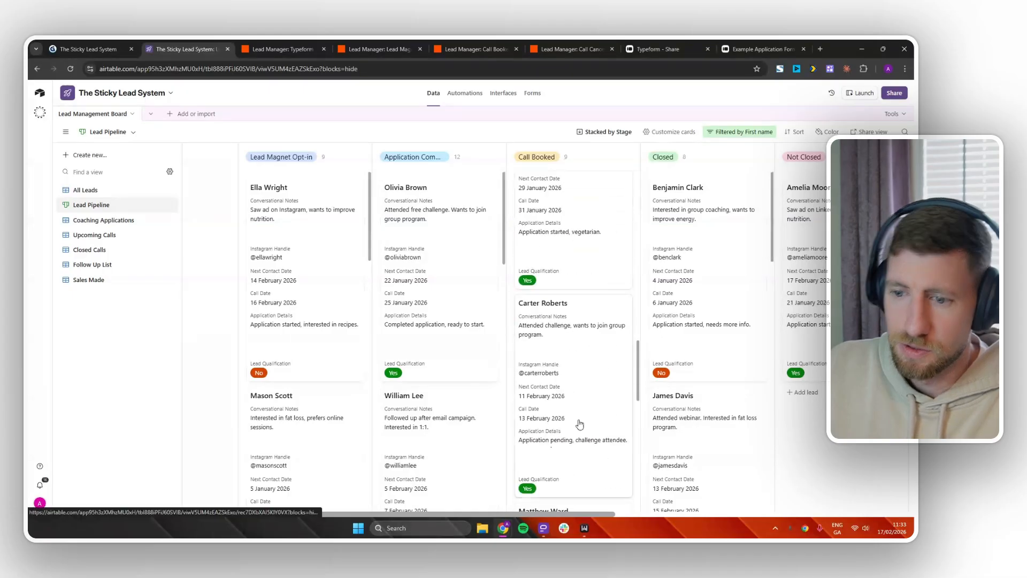
scroll(591, 418, down, 3)
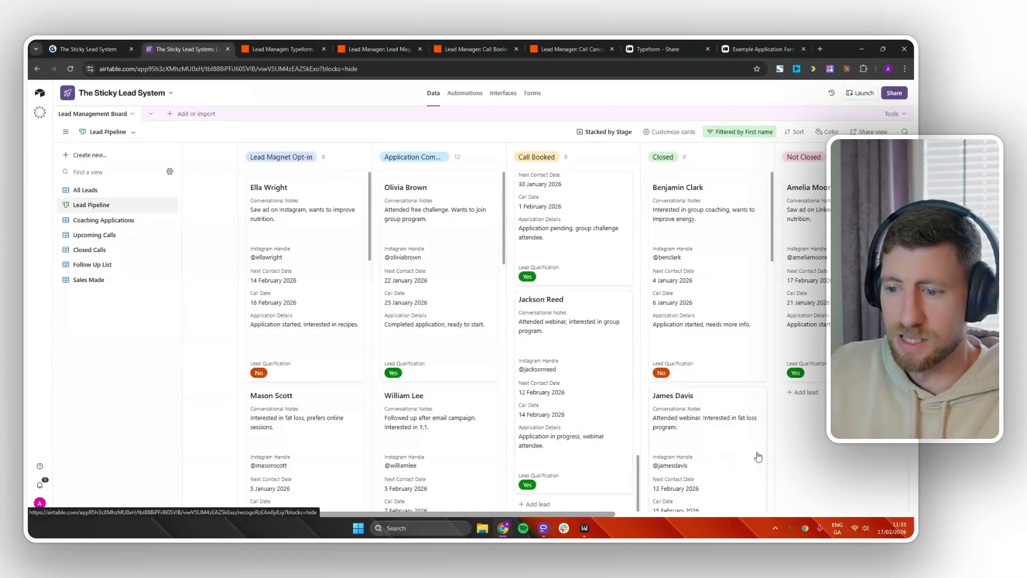
scroll(757, 455, down, 8)
scroll(758, 457, down, 5)
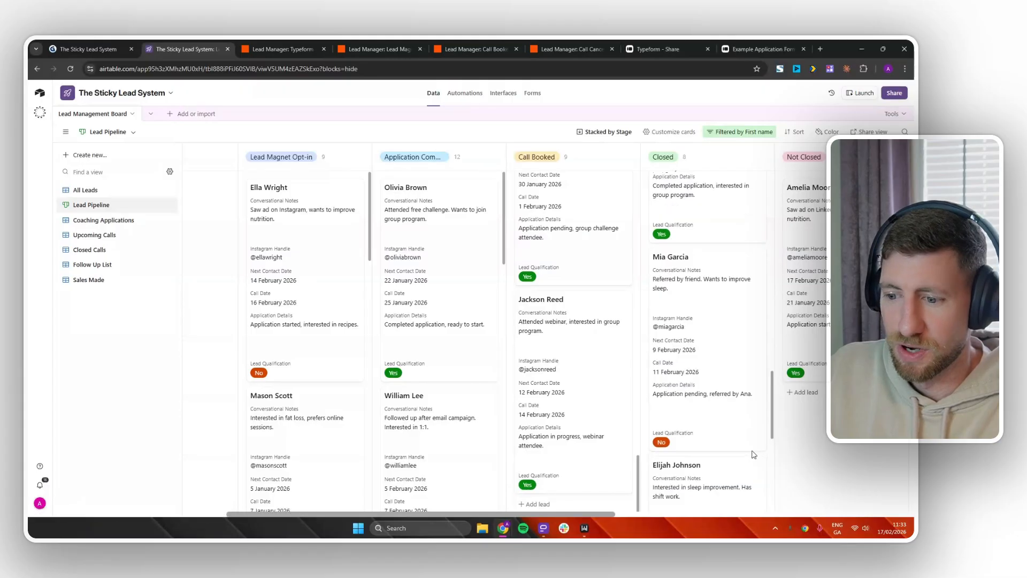
Search All Leads for the test lead by name and open its full record.
click(99, 192)
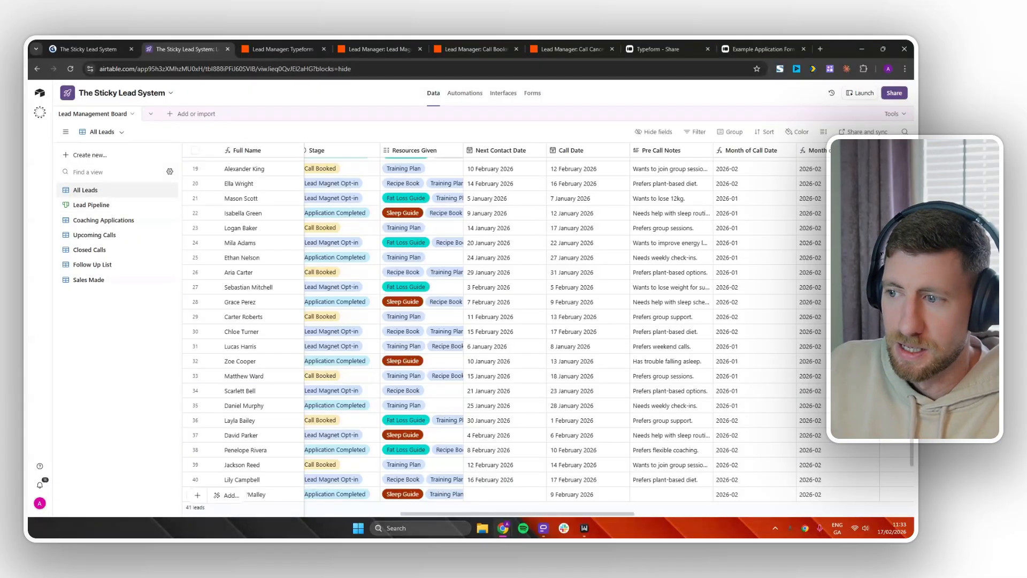
click(903, 133)
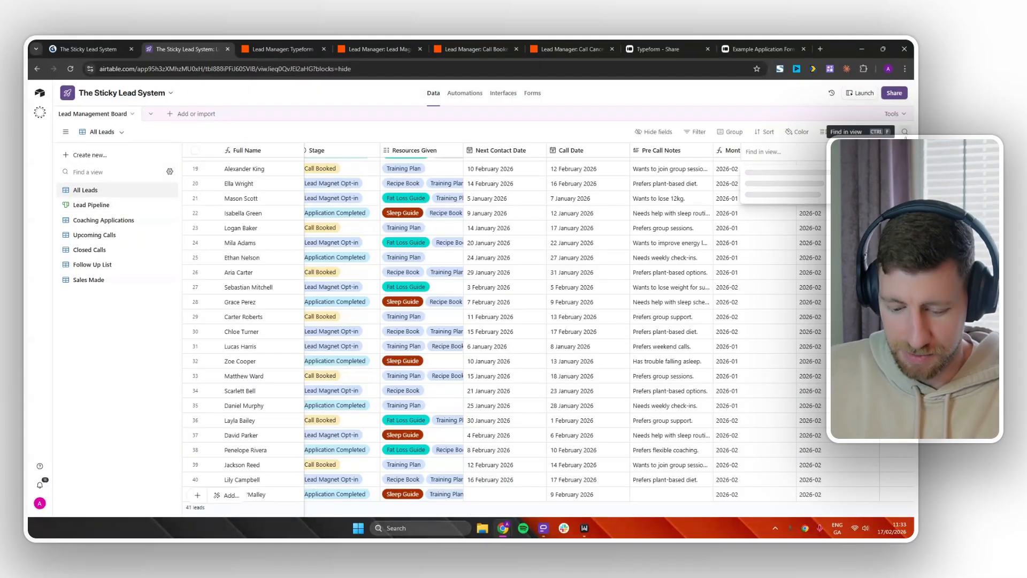
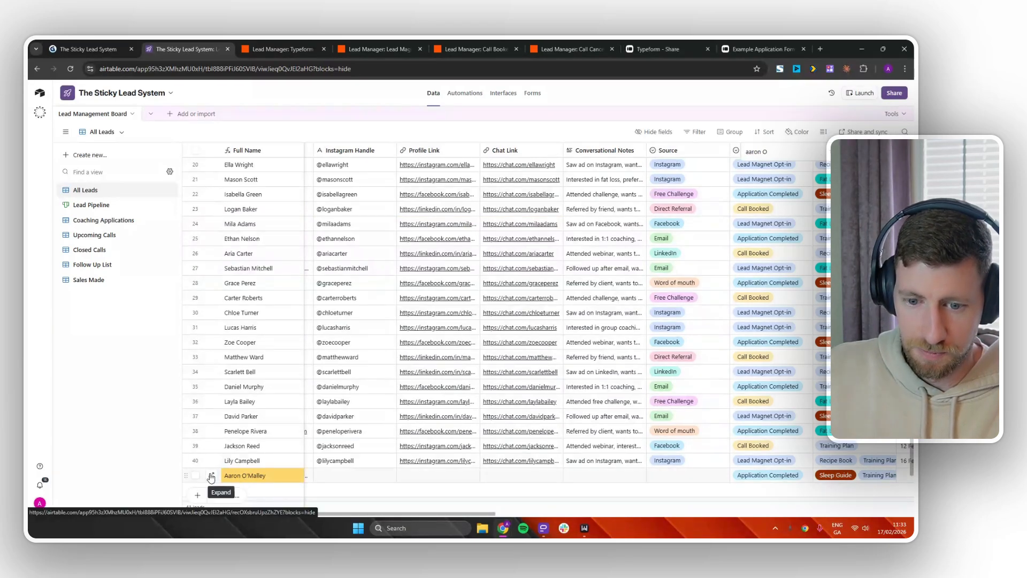
click(211, 476)
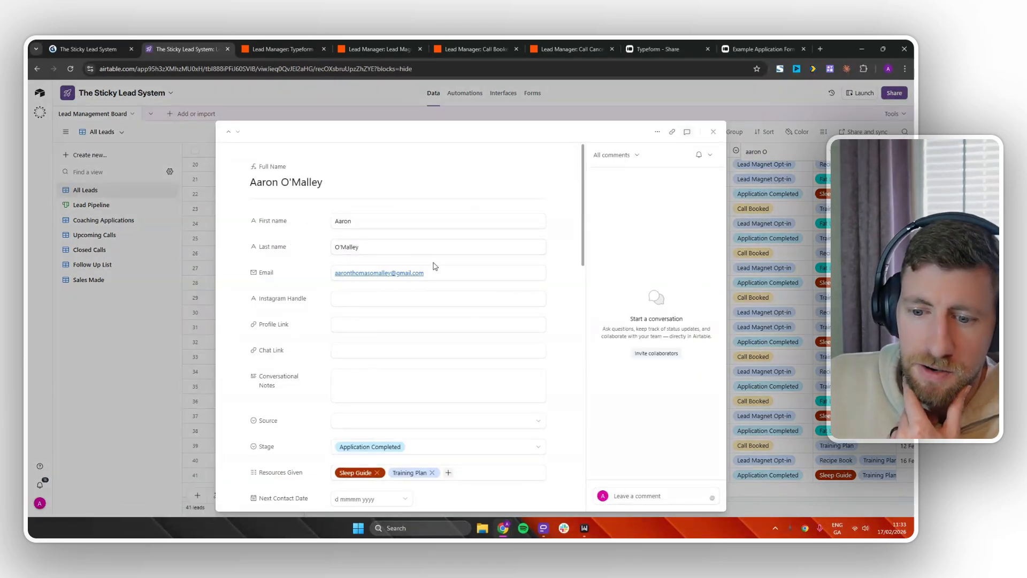
Add Recipe Book to the lead's Resources Given, then close the record.
scroll(509, 381, down, 2)
scroll(509, 383, down, 1)
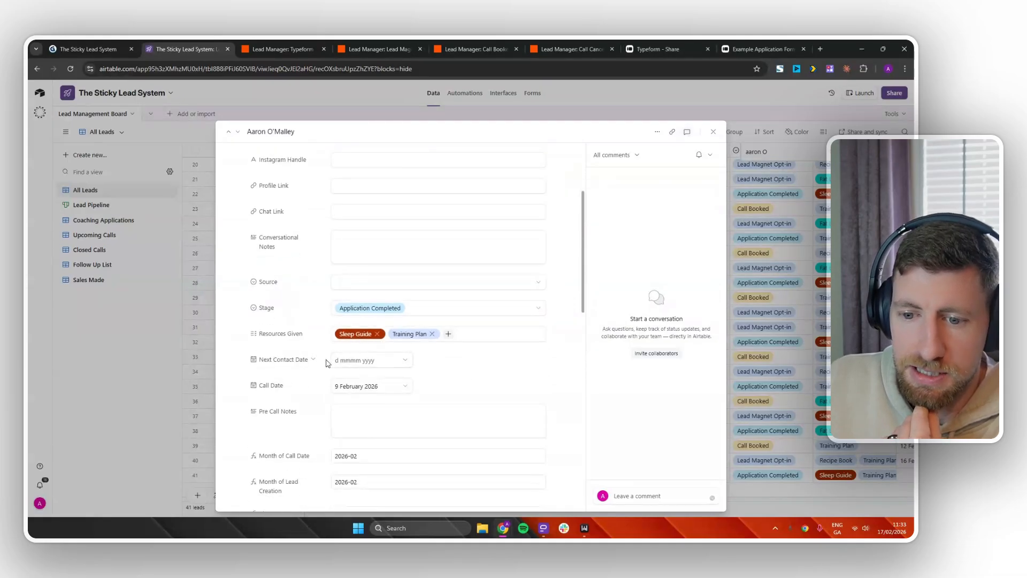
click(448, 333)
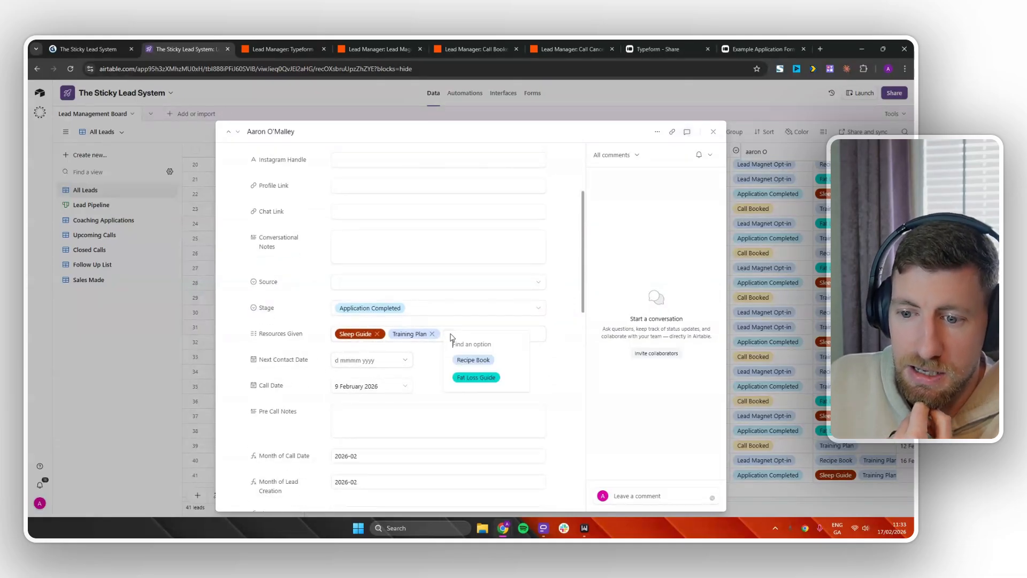
click(481, 360)
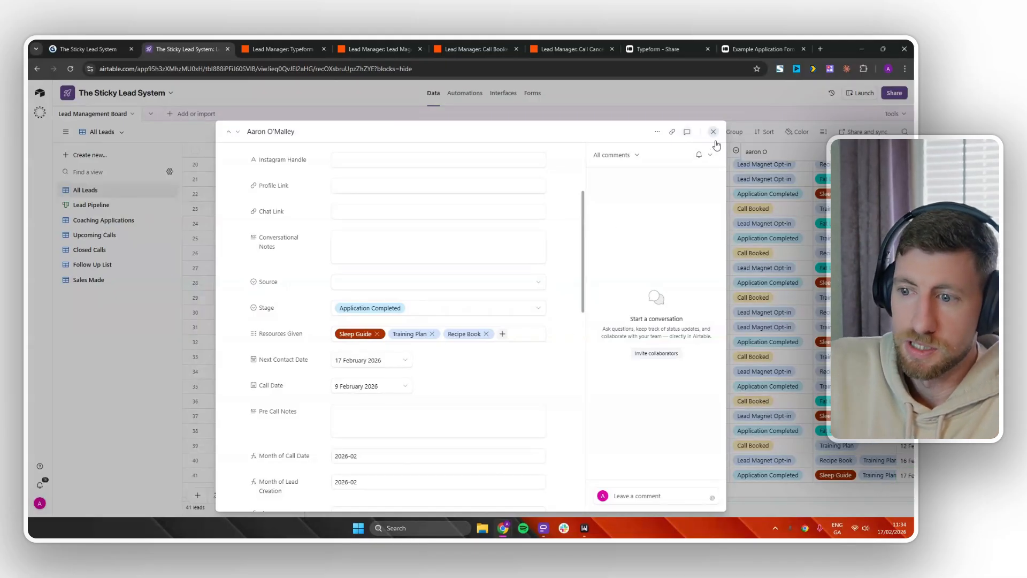
click(803, 203)
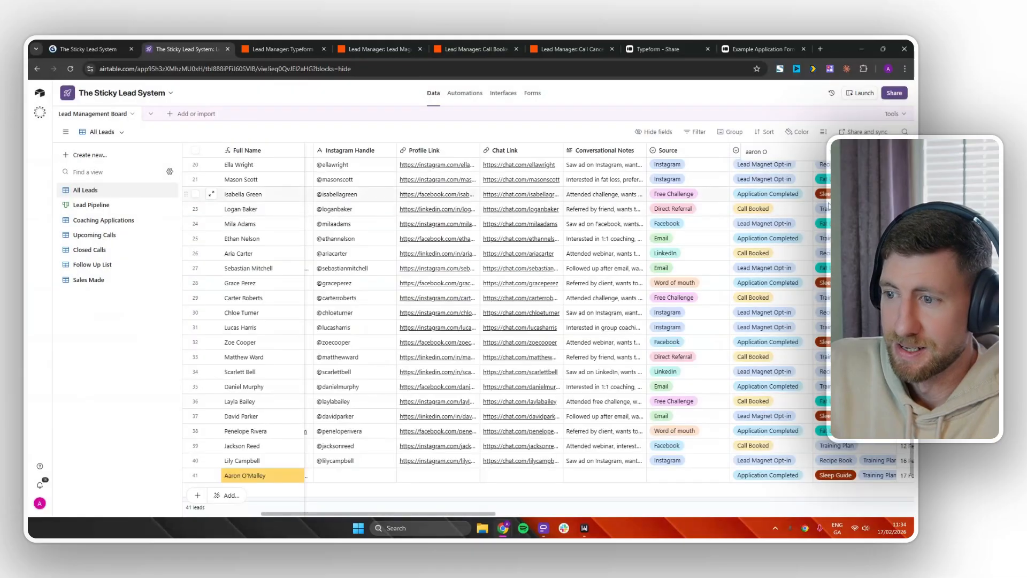
Copy one cell's value into rows 25–37, confirming the overwrite of 13 cells.
key(ctrl+c)
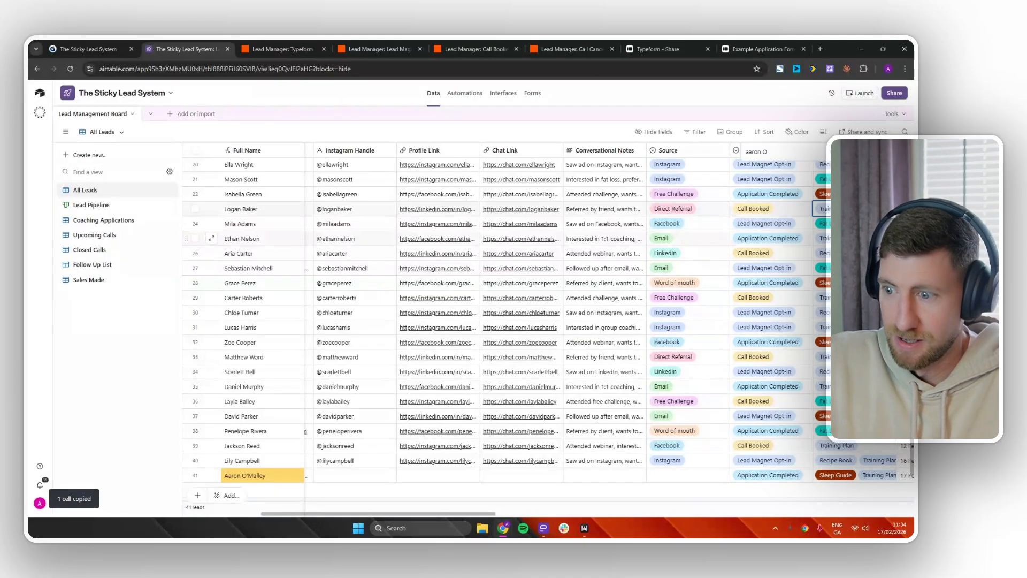
click(854, 238)
drag(854, 239, 856, 416)
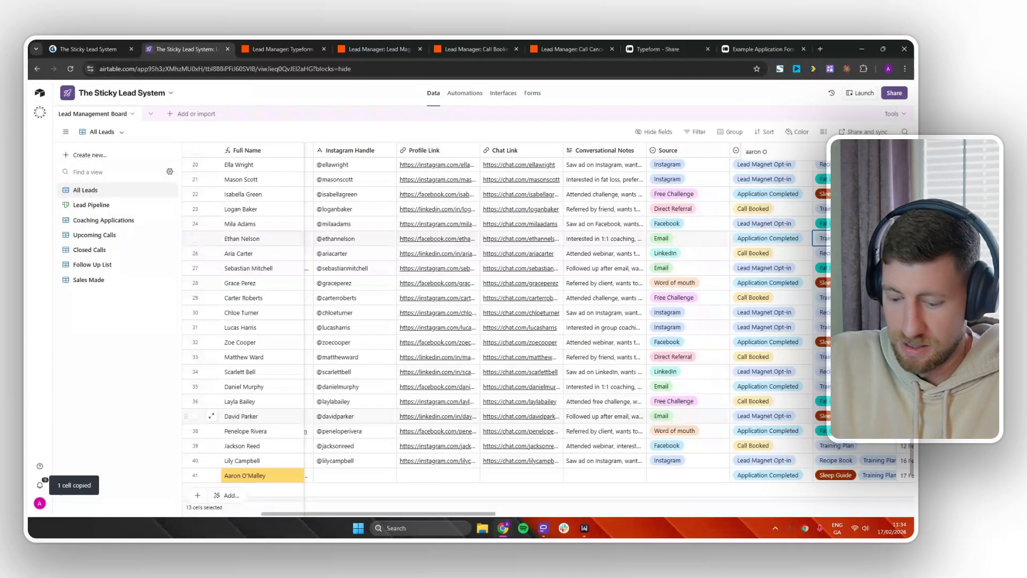
key(ctrl+v)
click(563, 327)
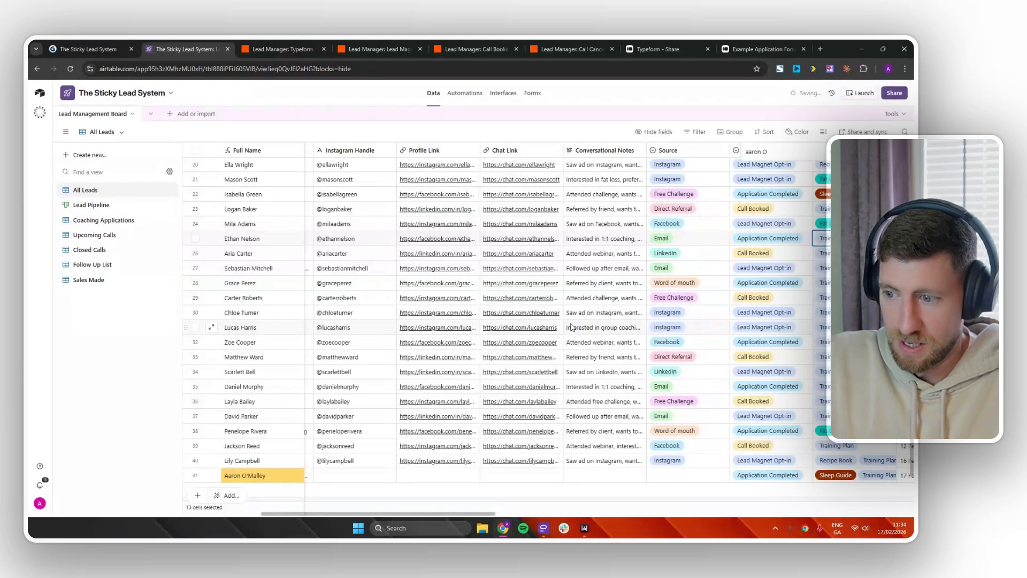
Add Lead Magnet Opt-in, Application Completed and Call Cancelled to the Follow Up List's Stage filter.
click(107, 268)
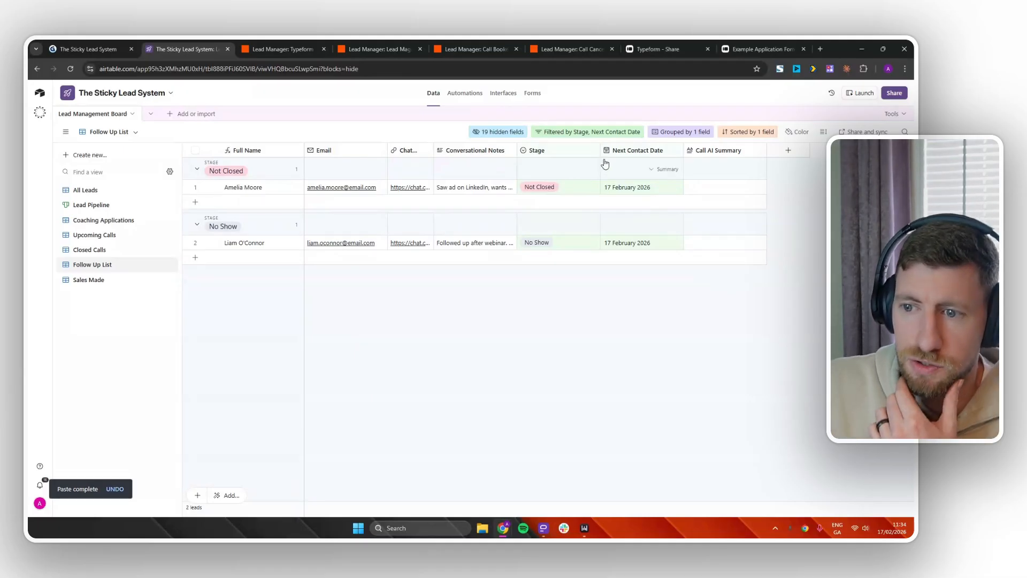
click(575, 133)
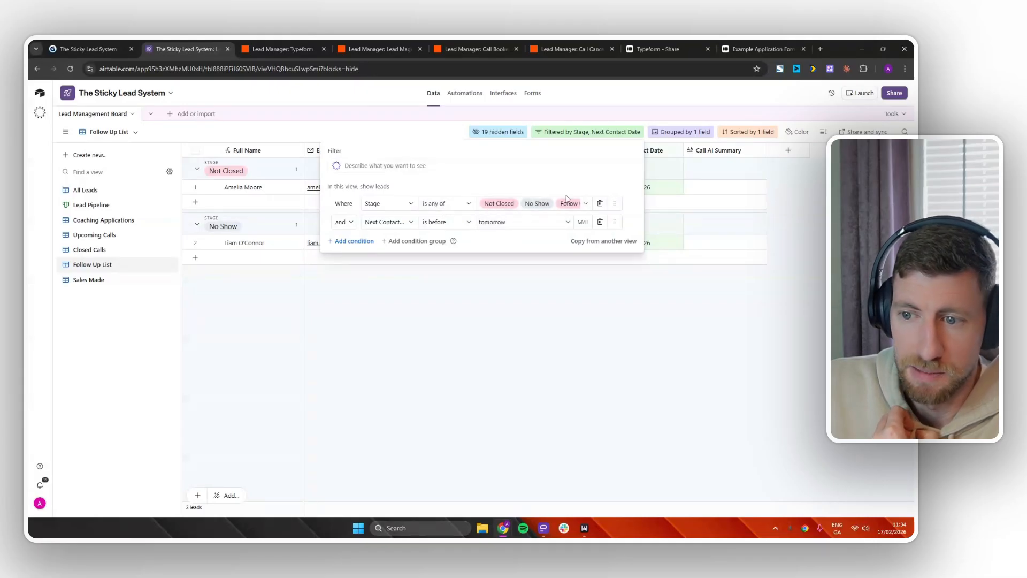
click(592, 208)
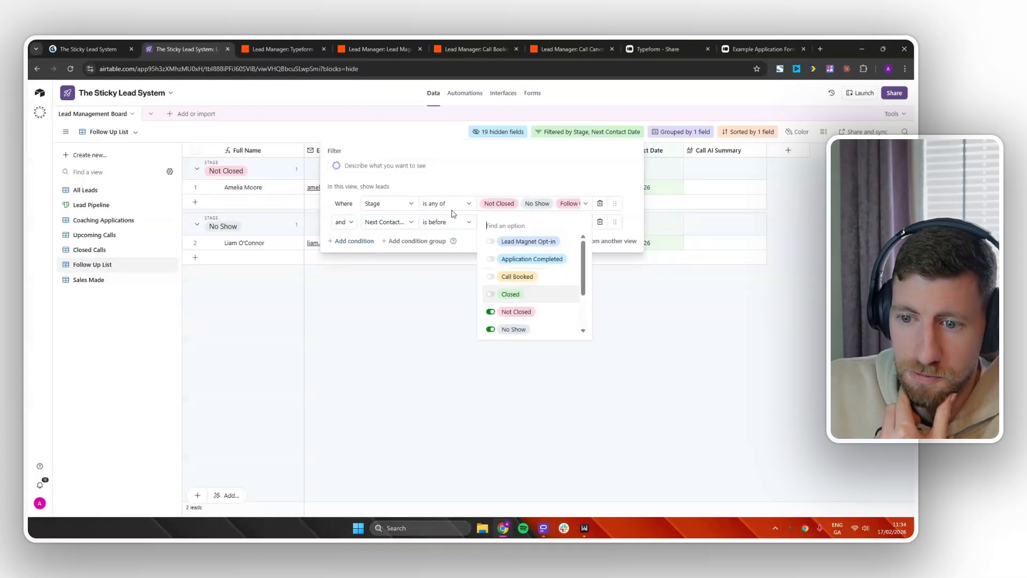
click(491, 242)
click(491, 262)
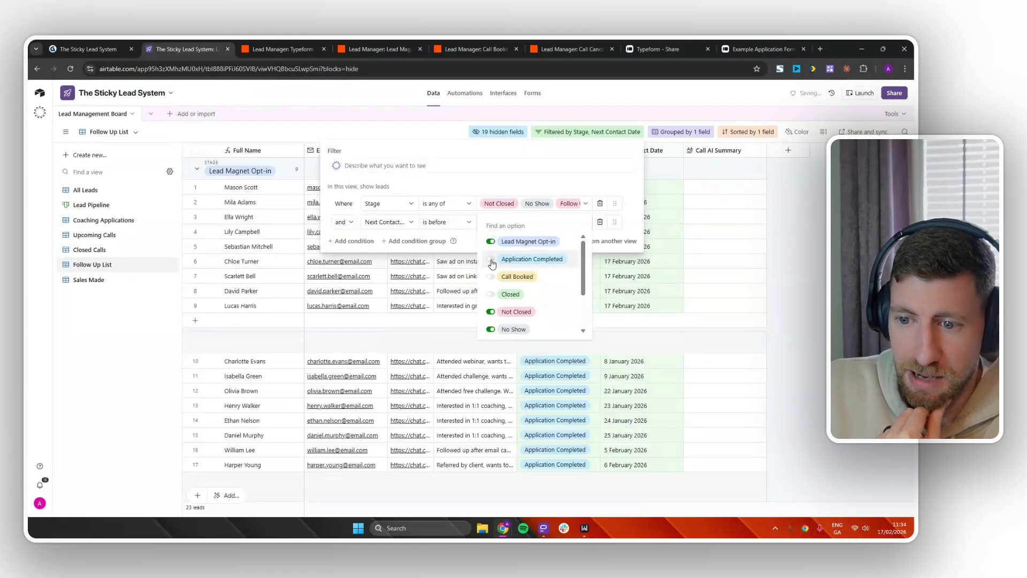
scroll(503, 294, down, 2)
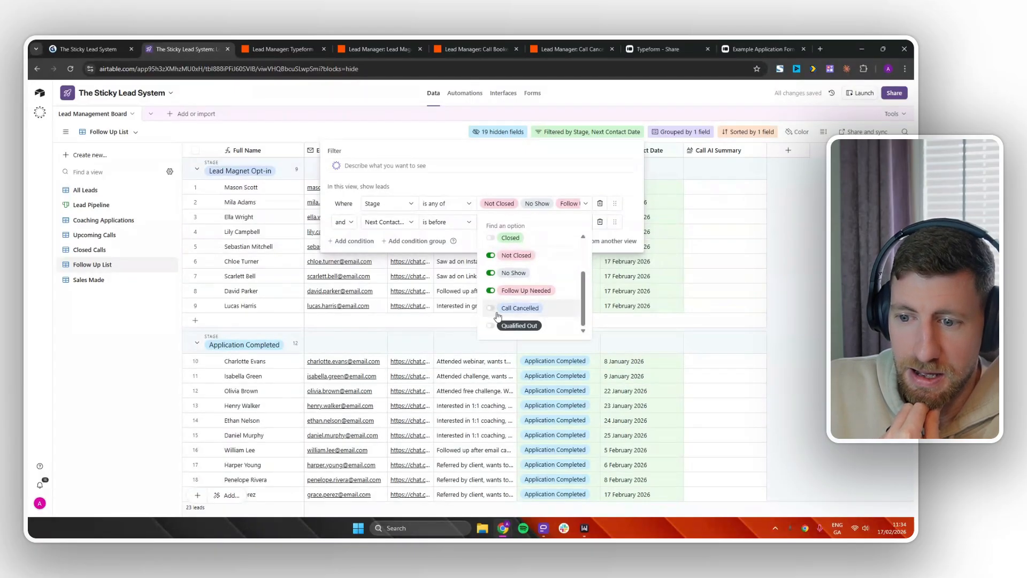
click(491, 308)
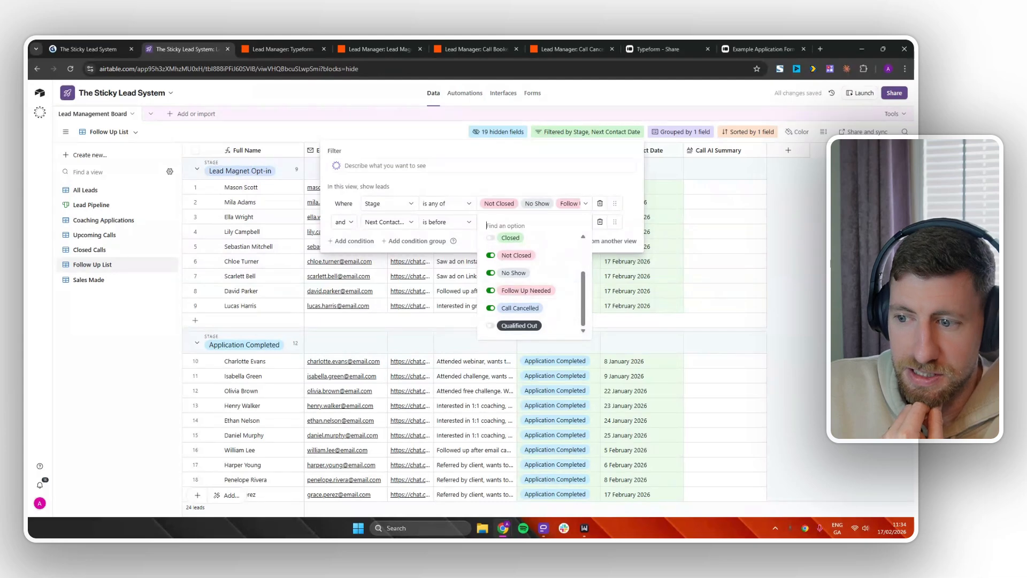
click(827, 262)
click(826, 263)
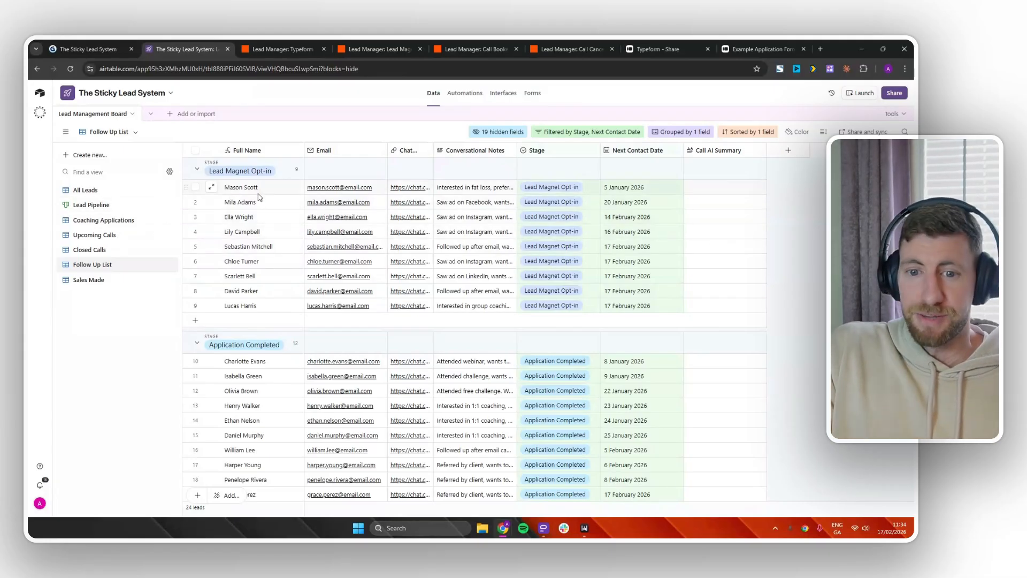
Reschedule three leads' Next Contact Dates to 24, 25 and 27 February 2026.
double_click(631, 188)
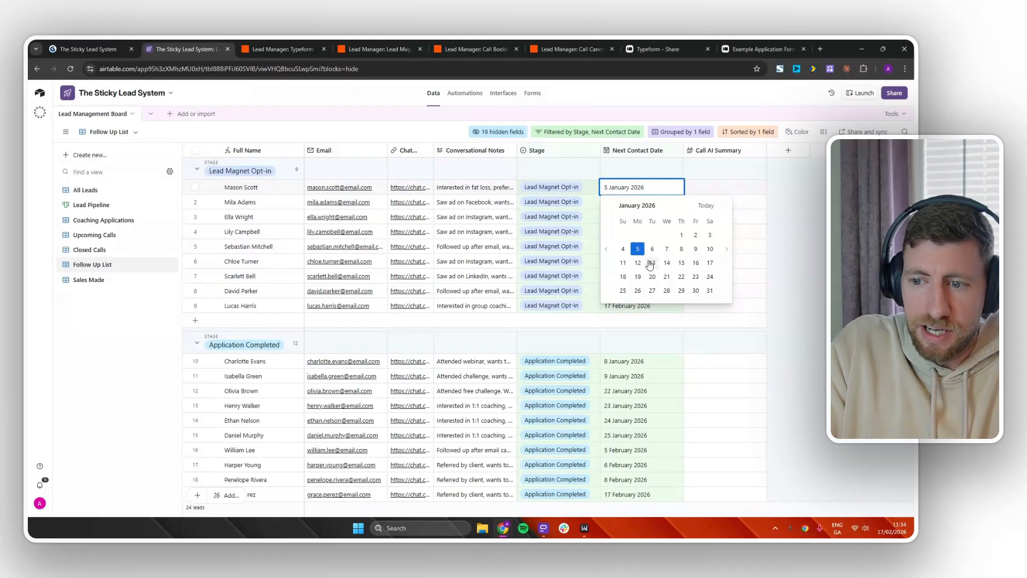
click(726, 248)
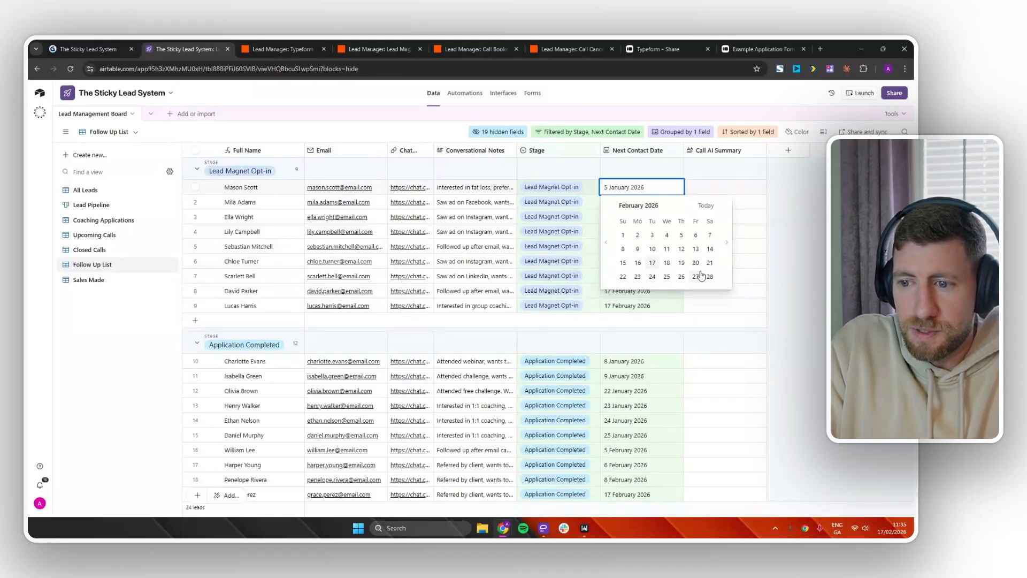
click(652, 277)
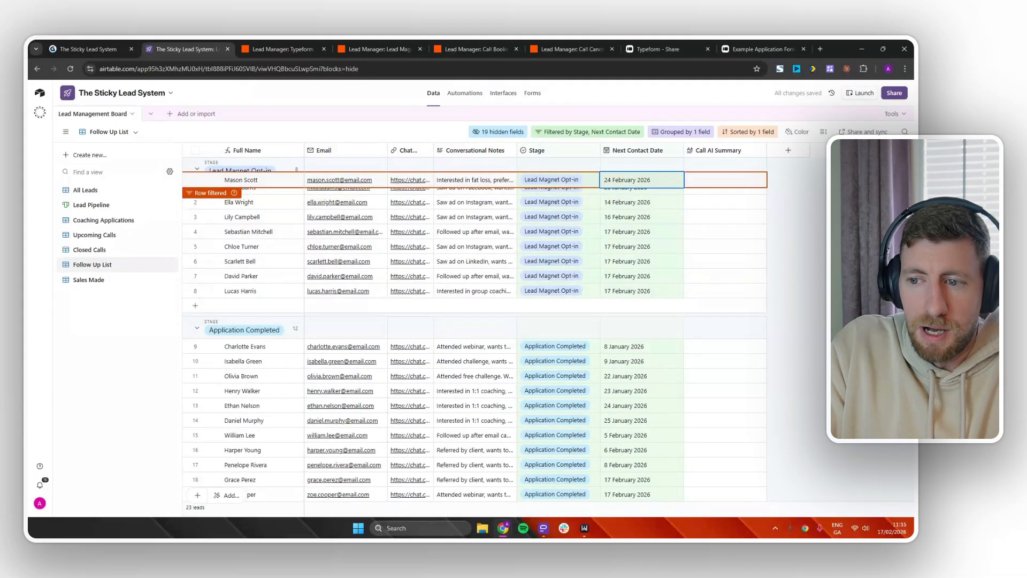
double_click(618, 188)
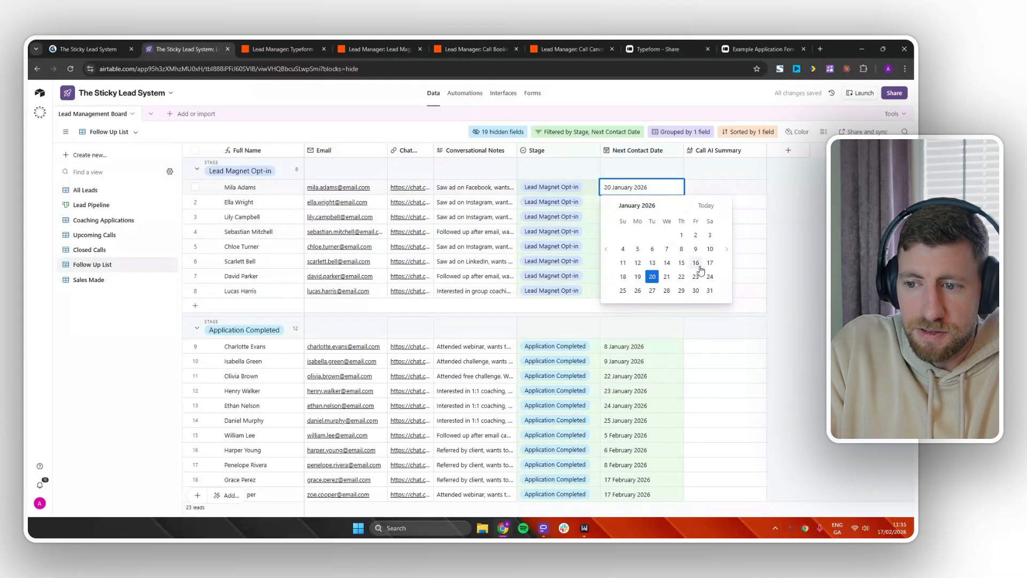
click(726, 248)
click(666, 276)
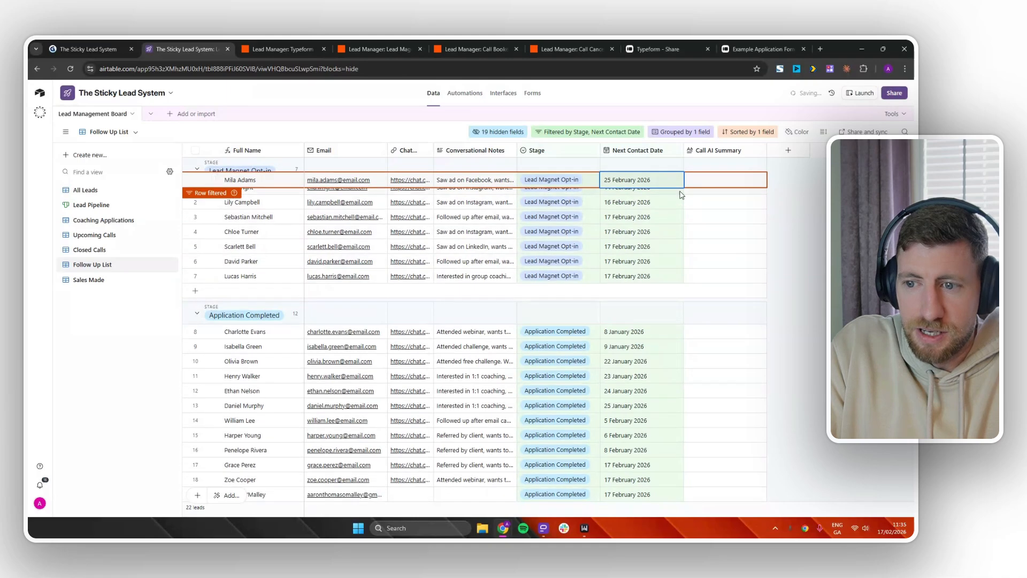
double_click(671, 187)
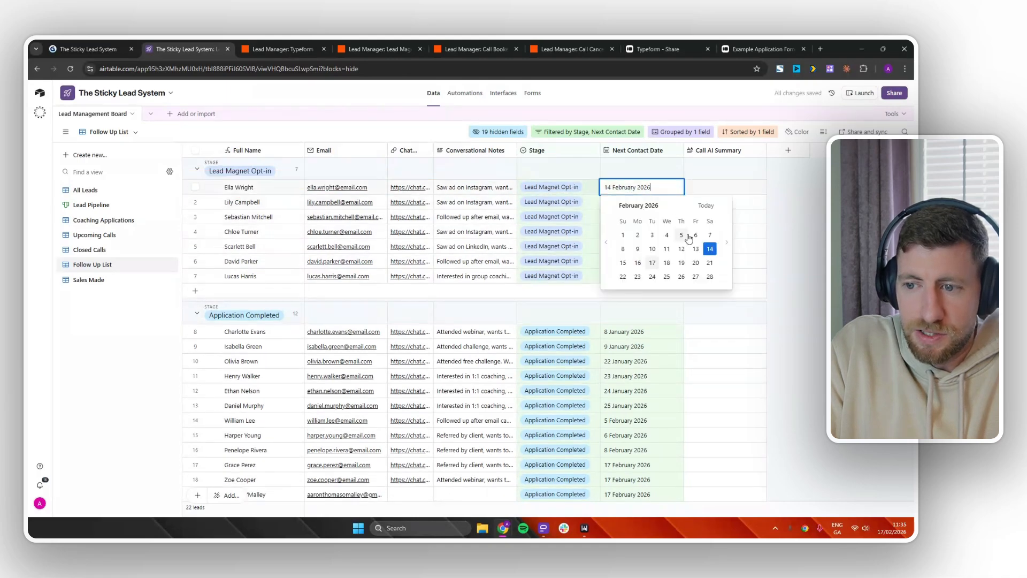
click(696, 277)
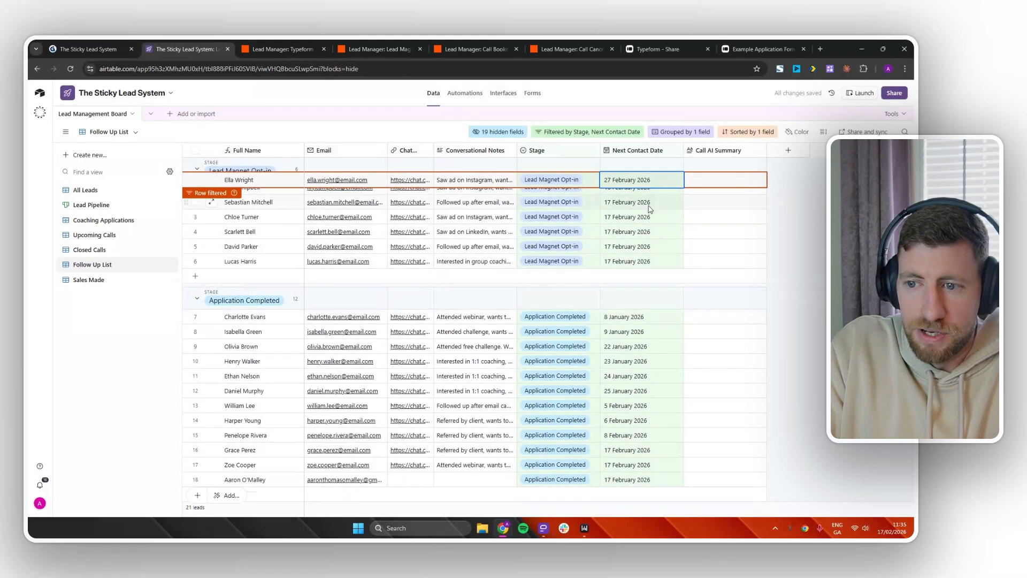
click(805, 219)
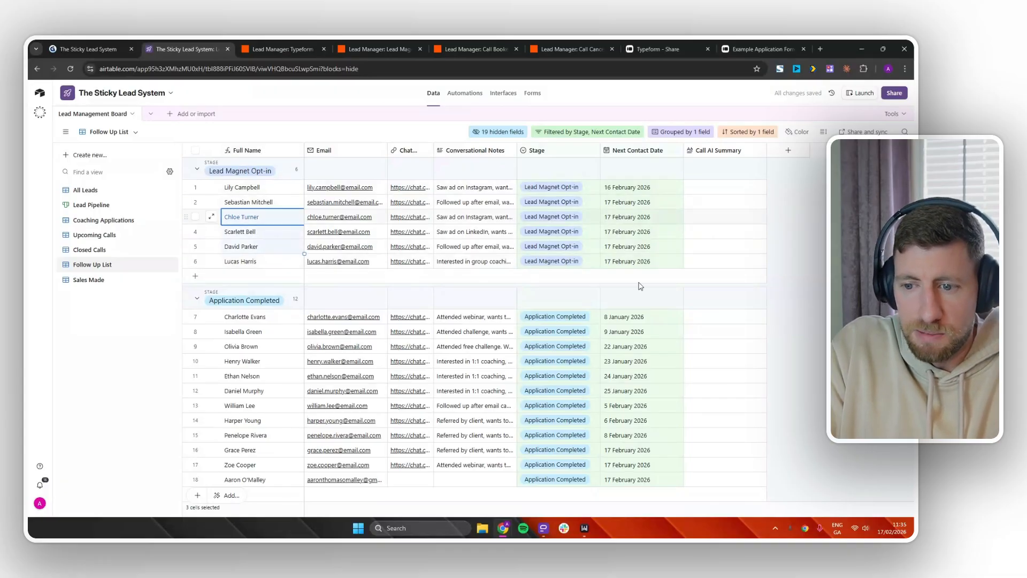
Move the lead due 6 February to 20 February, then show All Leads.
scroll(583, 340, down, 2)
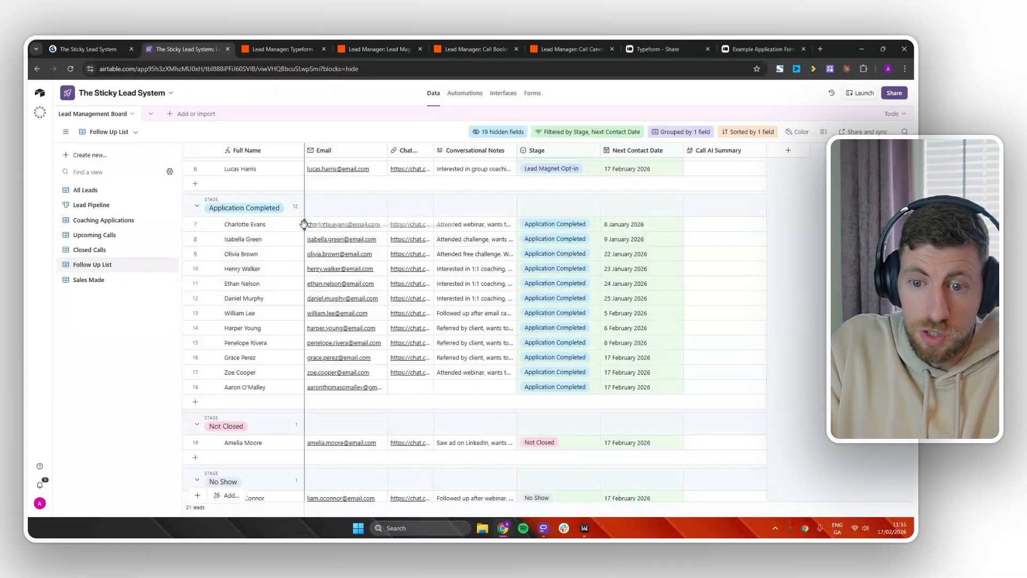
scroll(283, 374, down, 2)
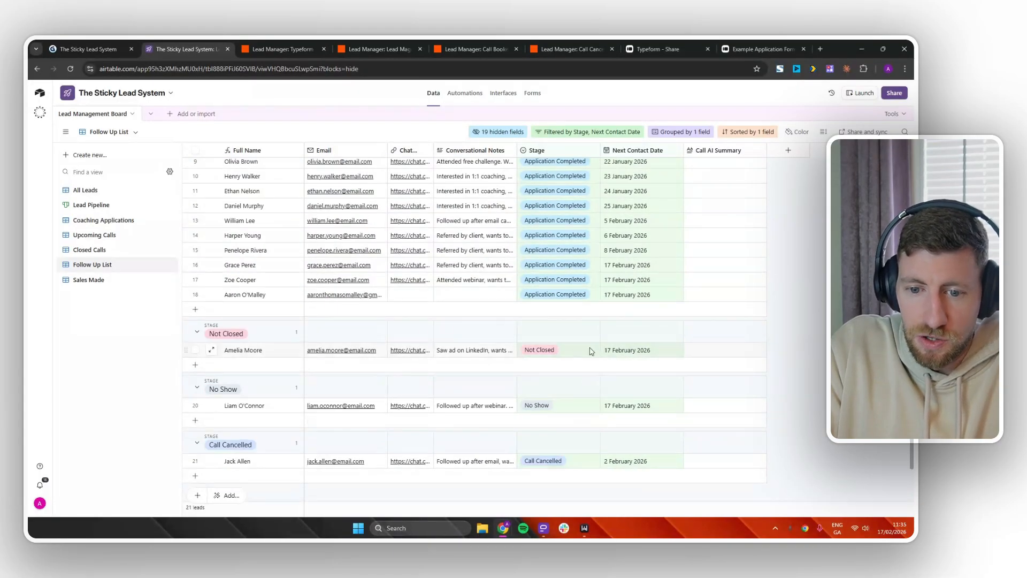
scroll(589, 350, down, 1)
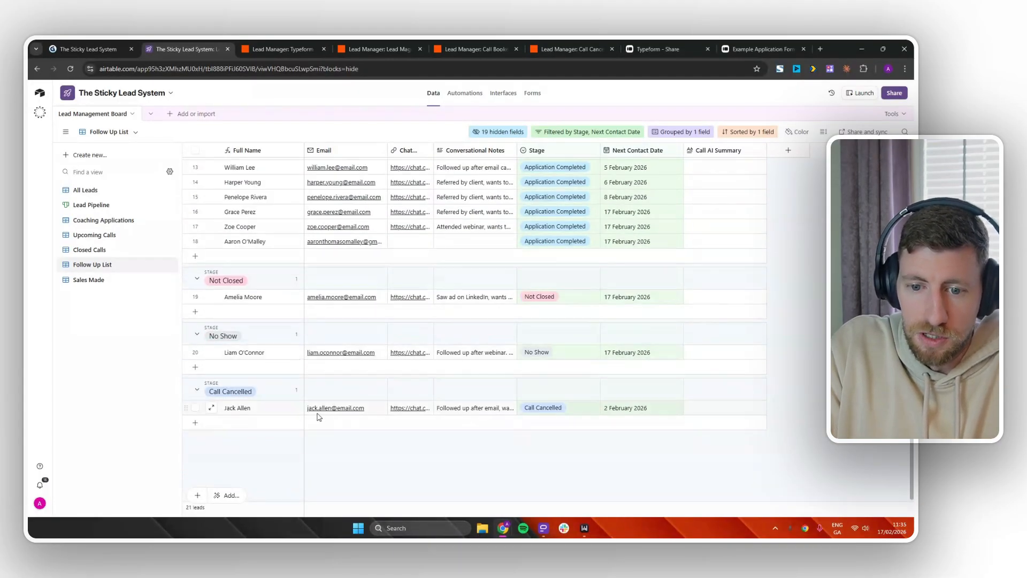
scroll(648, 408, up, 5)
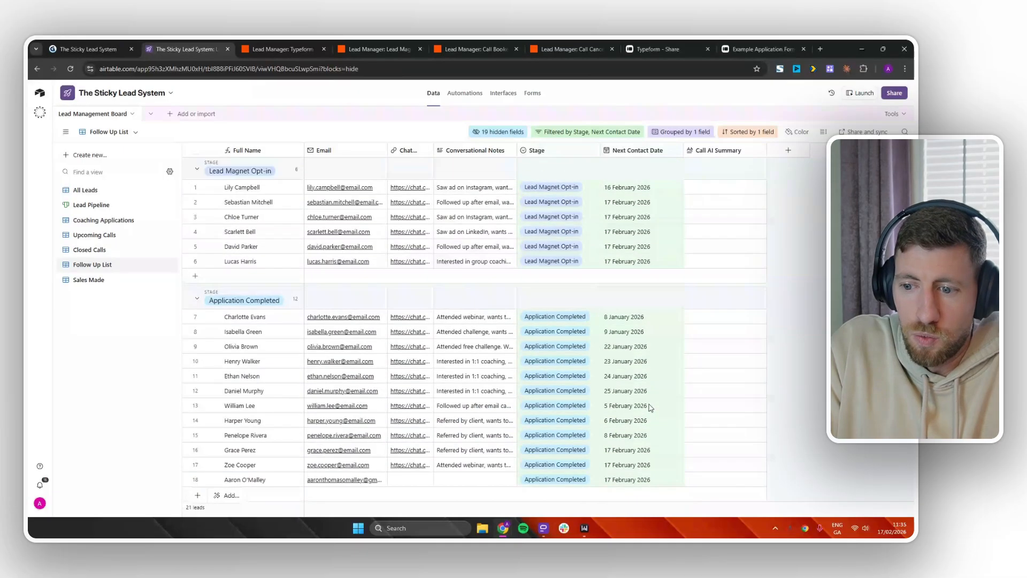
scroll(650, 408, down, 5)
scroll(651, 408, up, 2)
scroll(652, 408, up, 3)
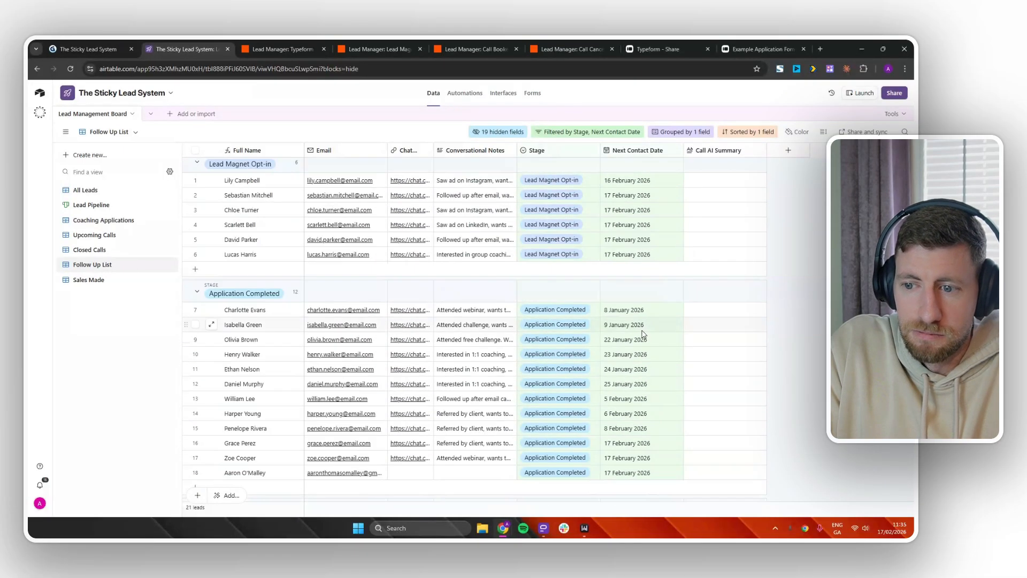
double_click(650, 417)
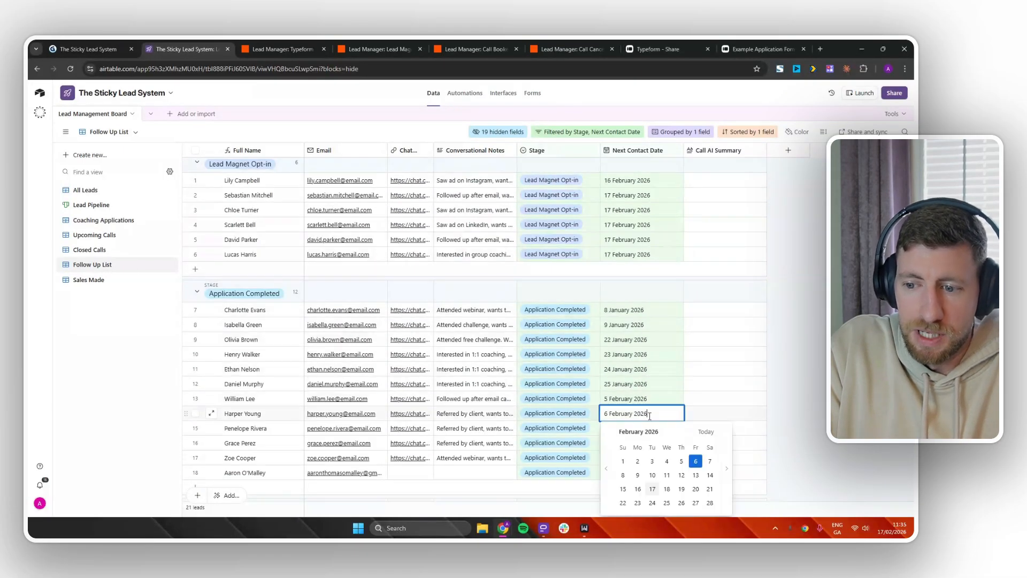
click(694, 489)
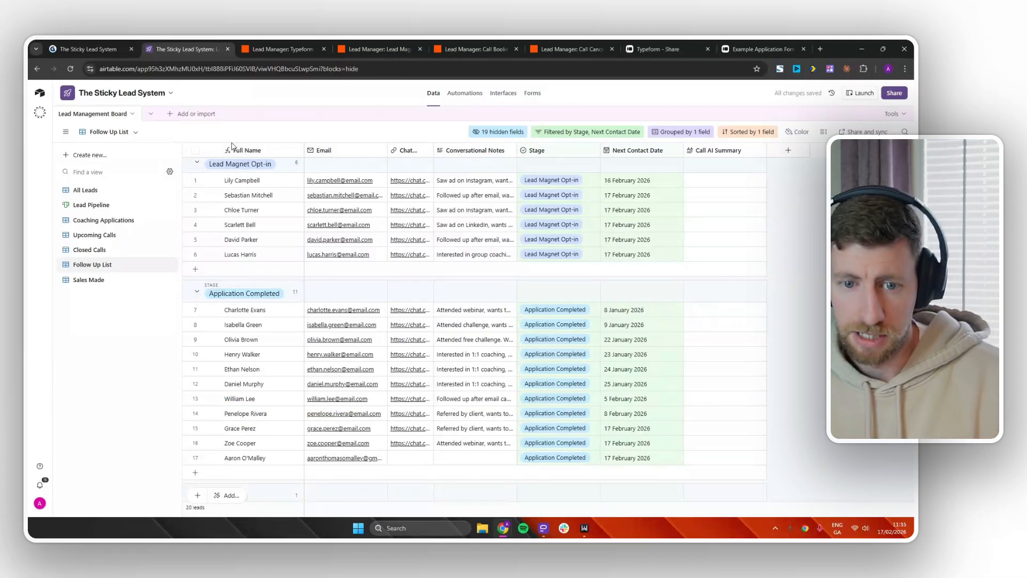
click(106, 190)
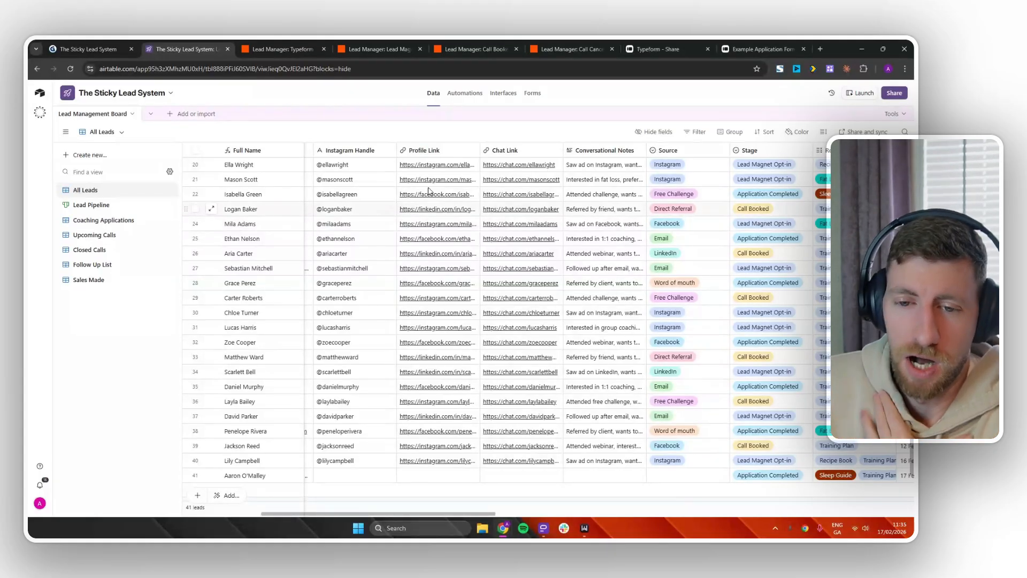
Look through row 1's expanded lead record, then close it and show Lead Pipeline.
scroll(217, 187, up, 6)
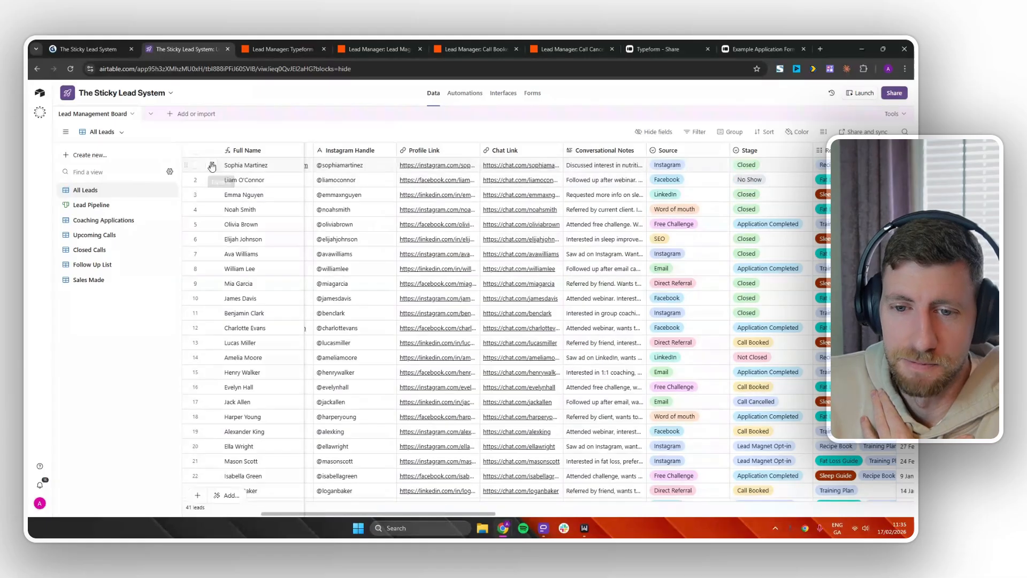
click(212, 165)
scroll(535, 338, down, 6)
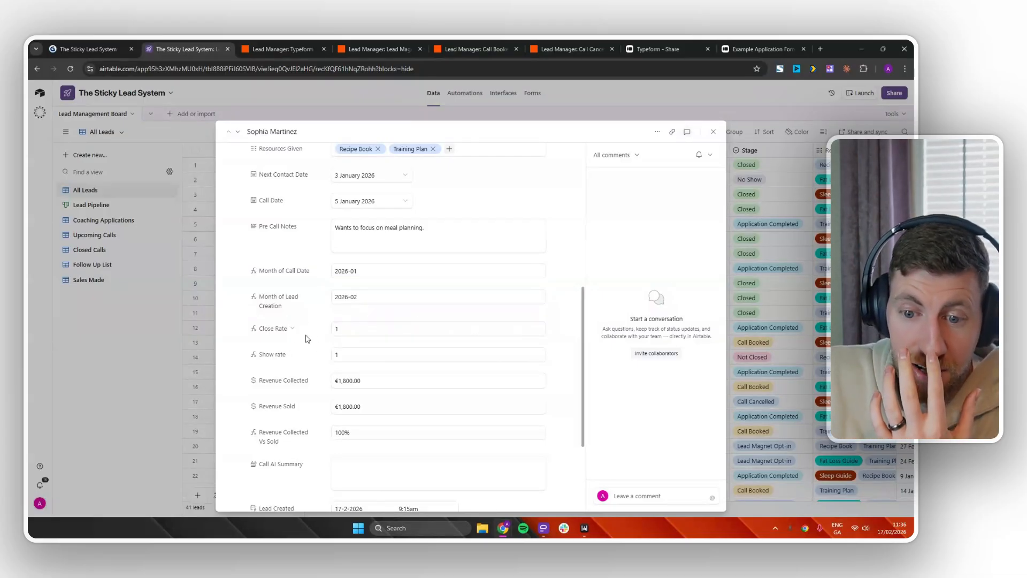
scroll(369, 329, up, 3)
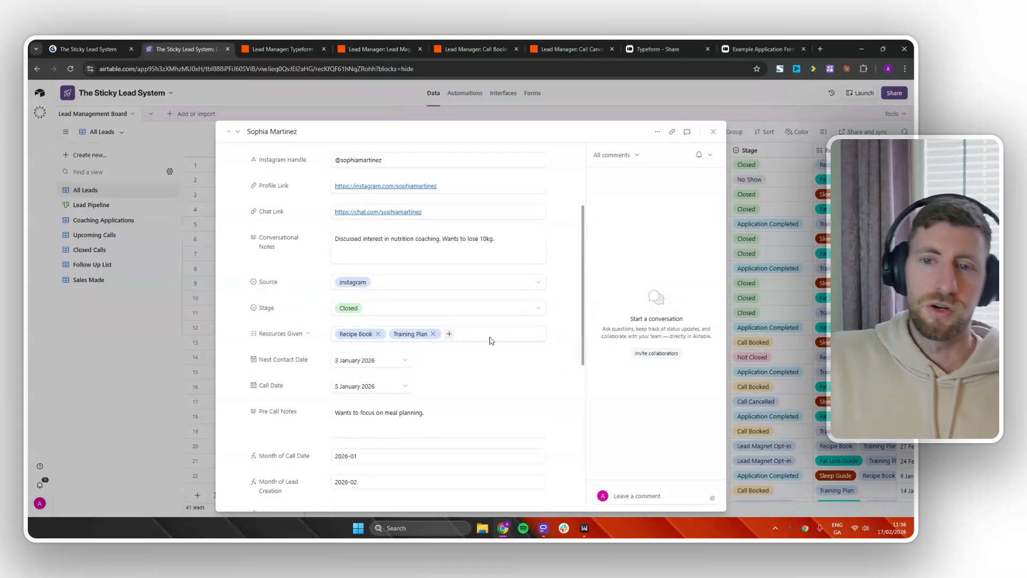
click(92, 206)
click(92, 206)
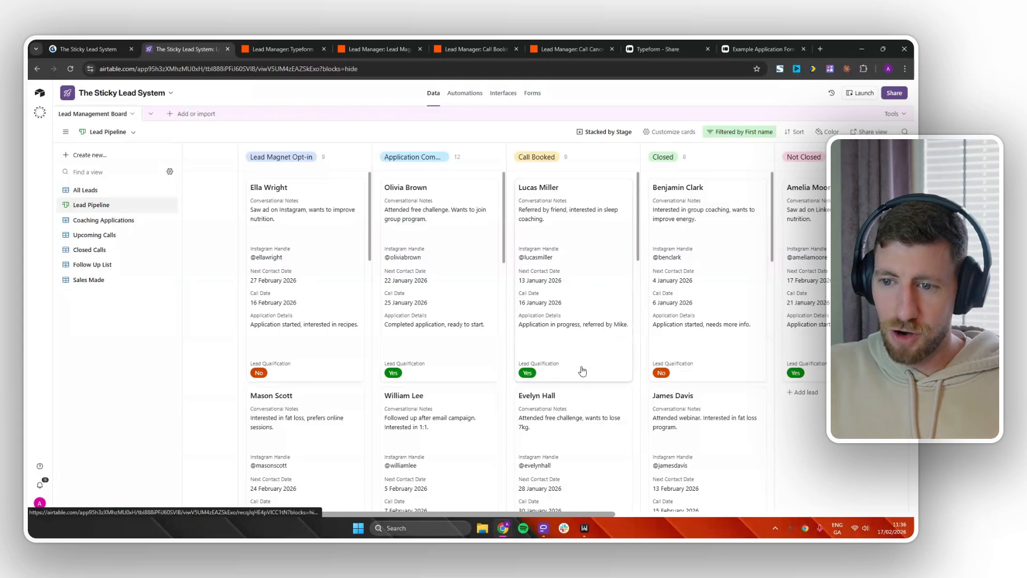
Move one Call Booked lead to Not Closed and another to Closed, then show Closed Calls.
drag(585, 369, 749, 361)
drag(826, 362, 826, 362)
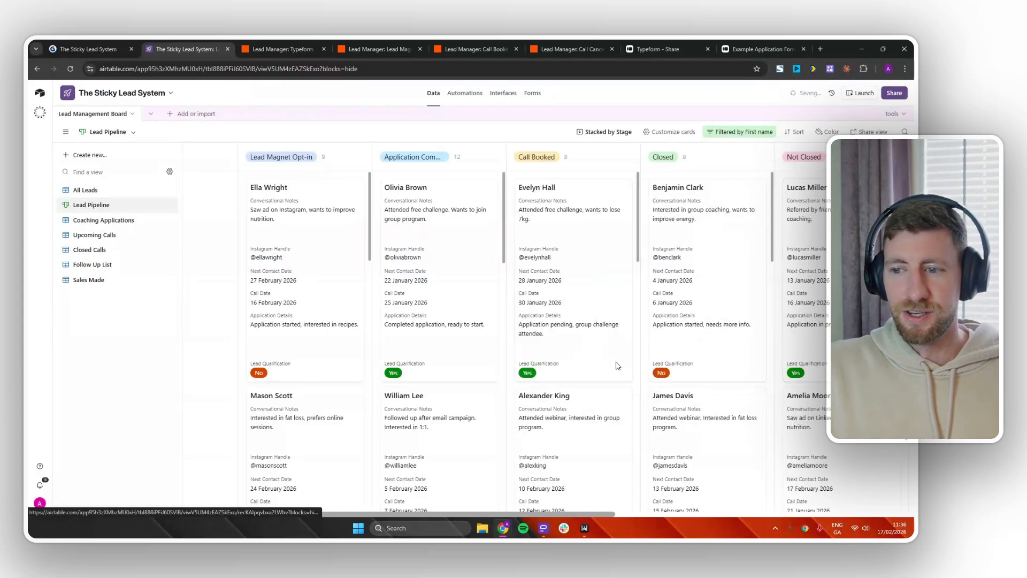
drag(618, 366, 732, 321)
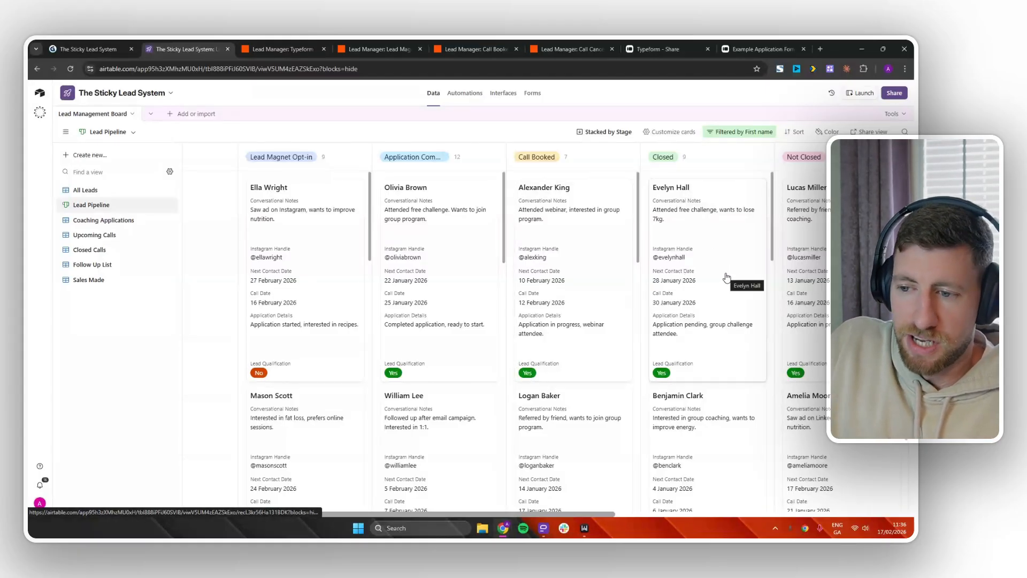
click(86, 249)
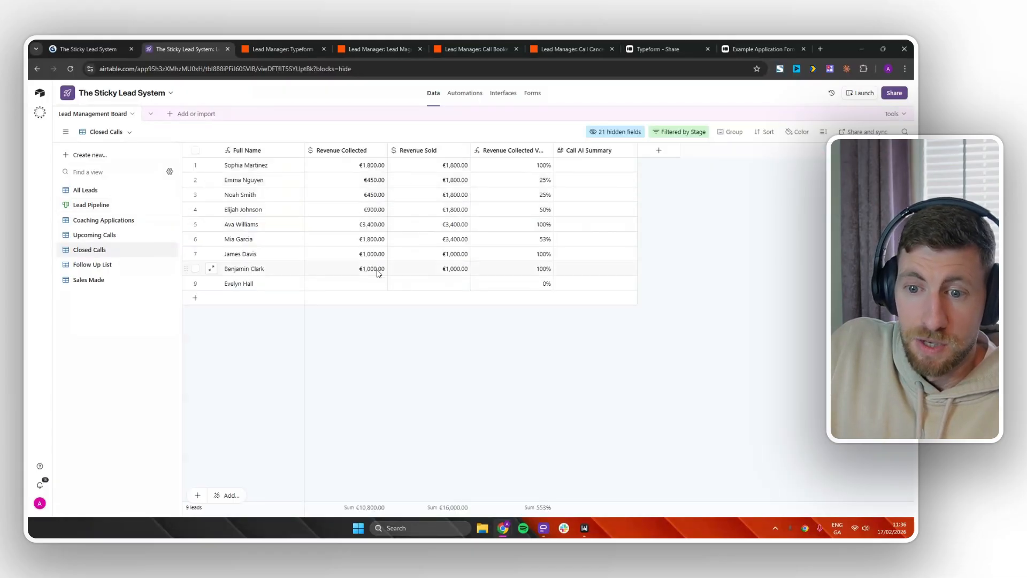
Enter €450 Revenue Collected and €1,800 Revenue Sold for row 9, then go to Interfaces.
click(367, 283)
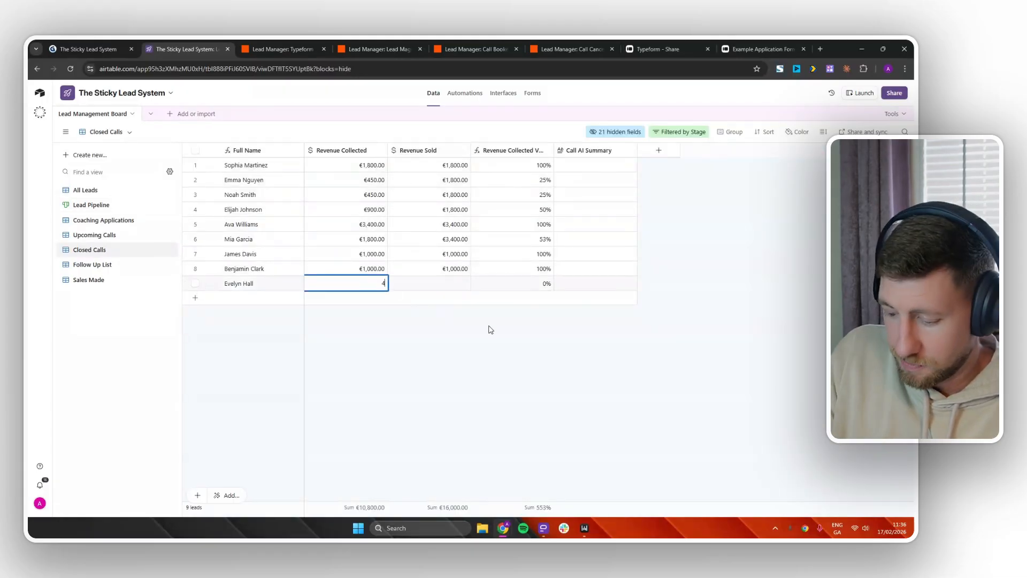
click(458, 283)
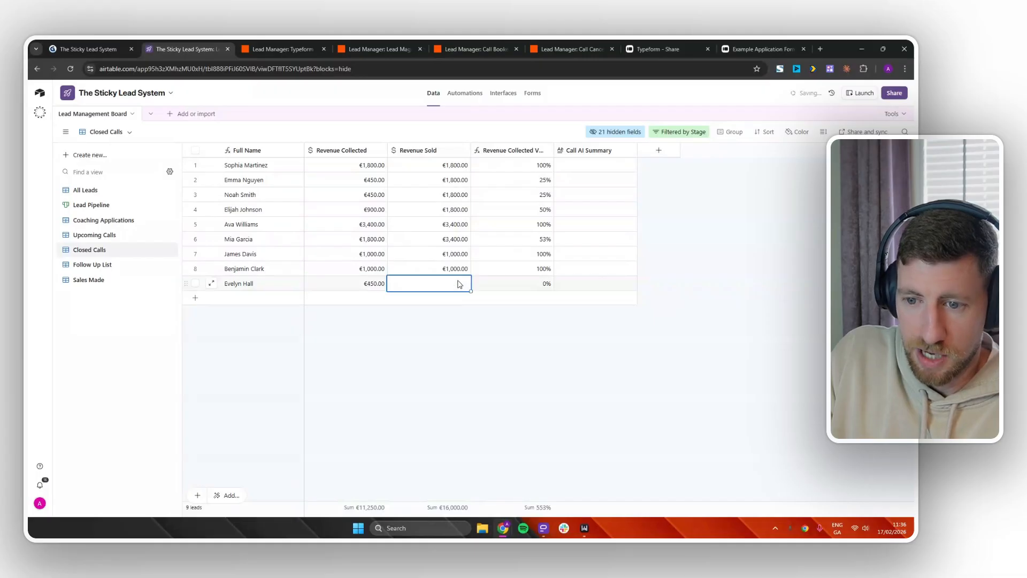
text(1800)
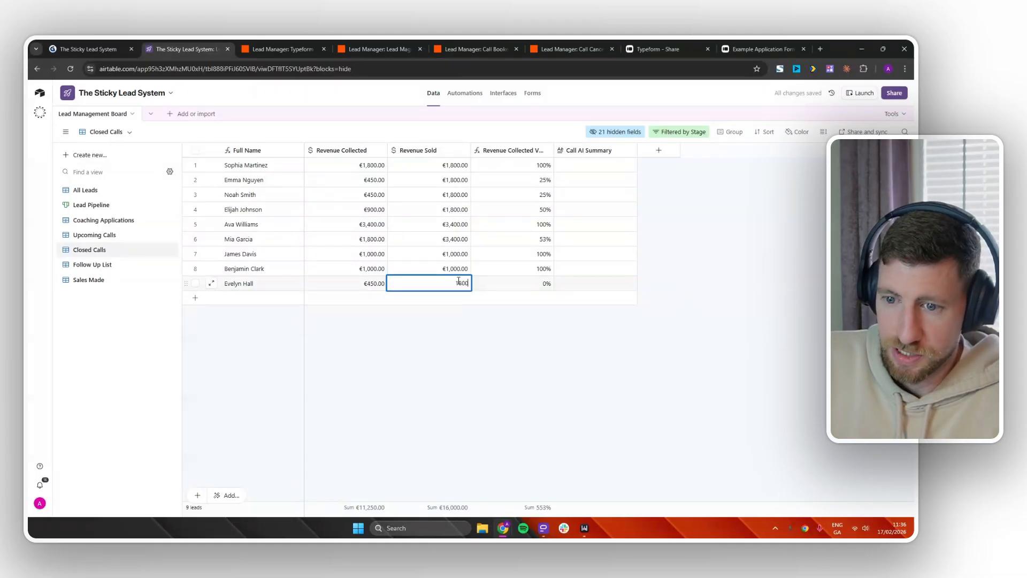
click(586, 364)
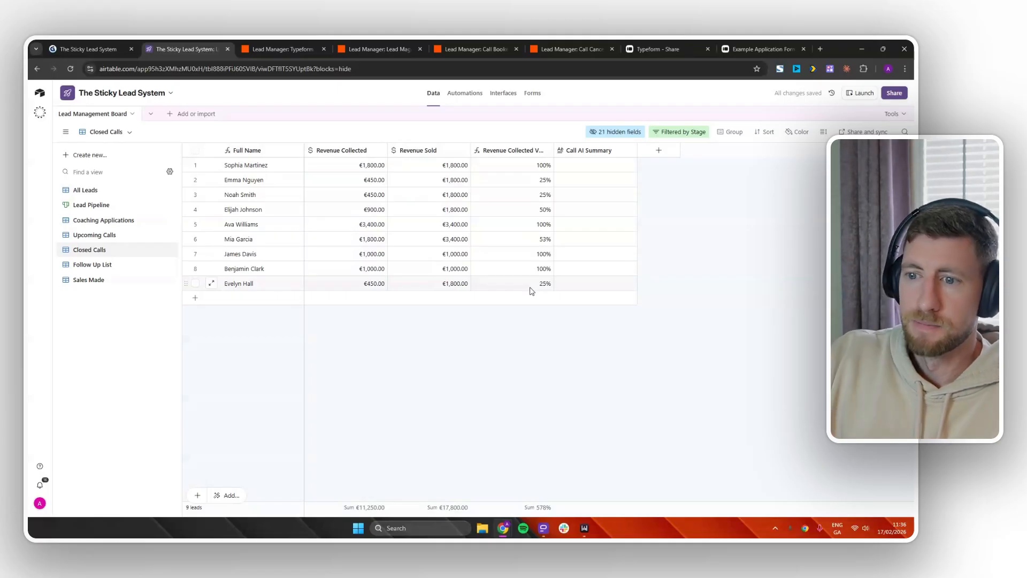
click(608, 163)
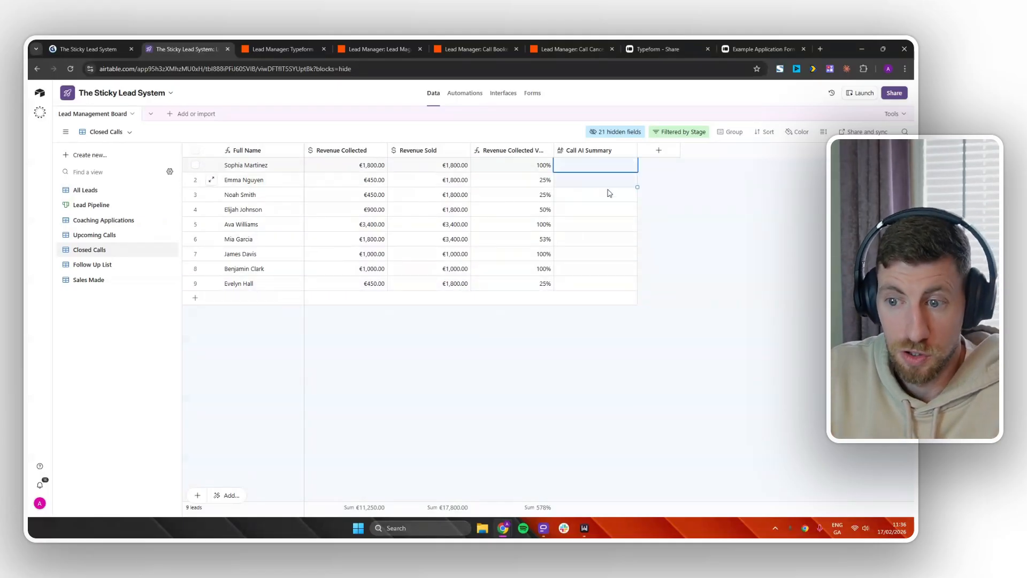
click(611, 352)
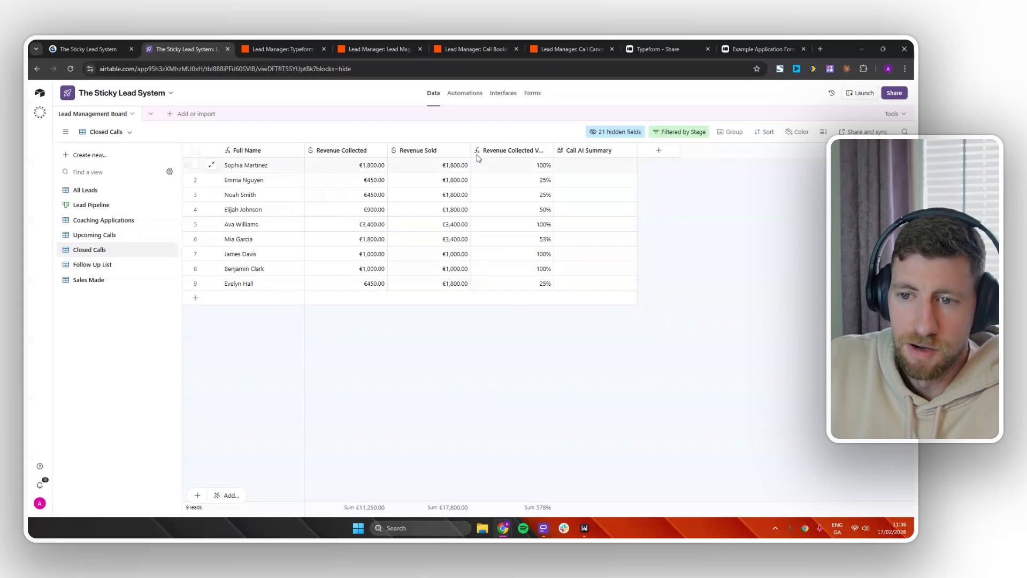
click(508, 95)
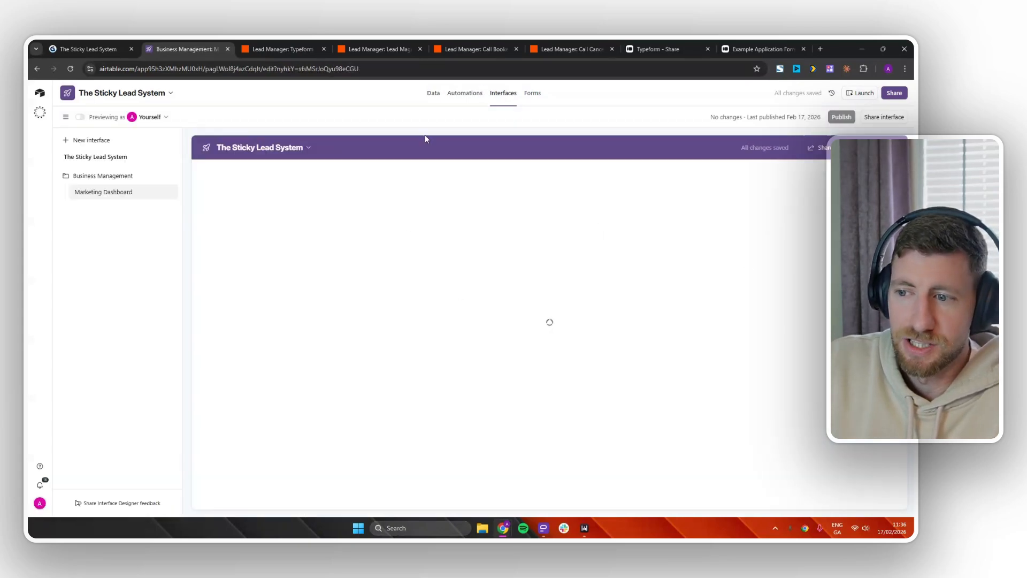
Launch the Marketing Dashboard and highlight Coaching Applications (41) and Calls Booked (7).
click(862, 96)
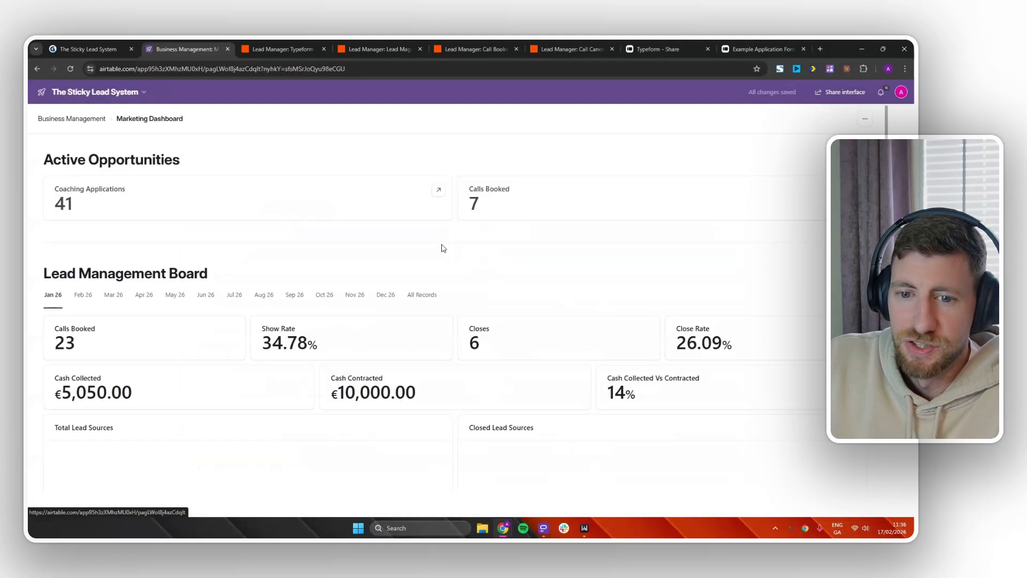
drag(90, 212, 55, 204)
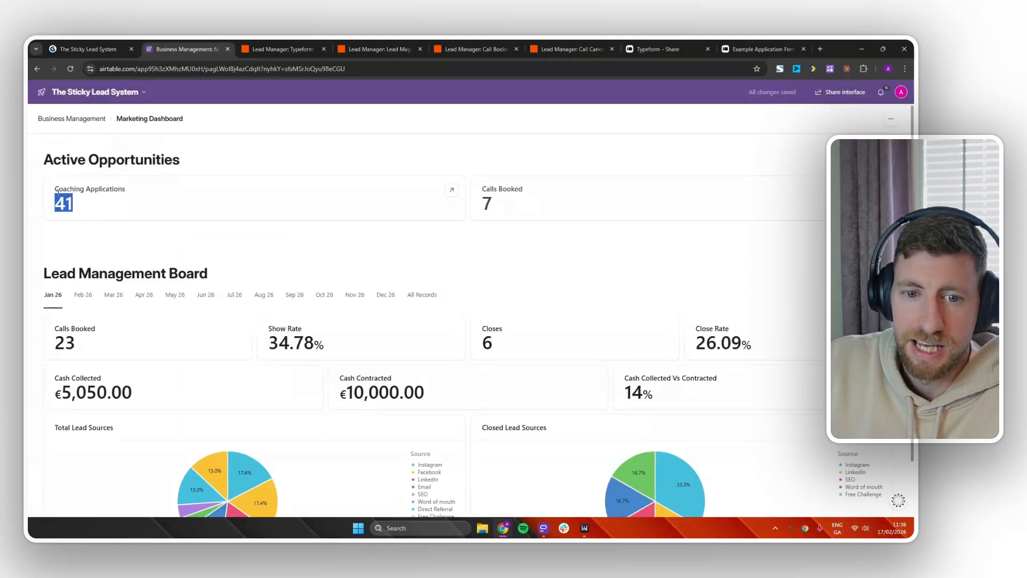
drag(532, 218, 480, 183)
scroll(95, 262, down, 1)
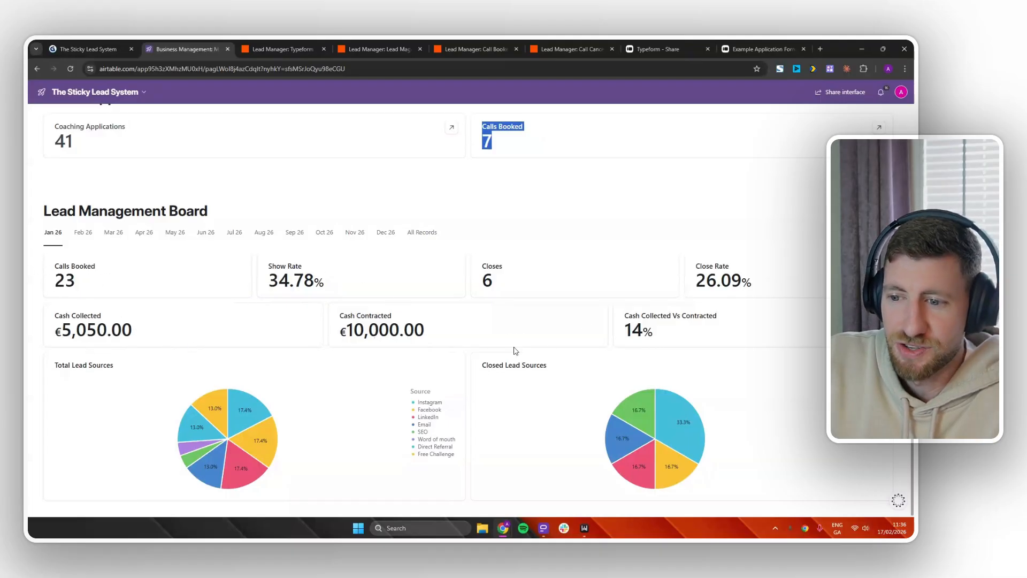
Compare the Jan 26, Feb 26 and Mar 26 month tabs, ending on January's figures.
click(83, 233)
click(108, 236)
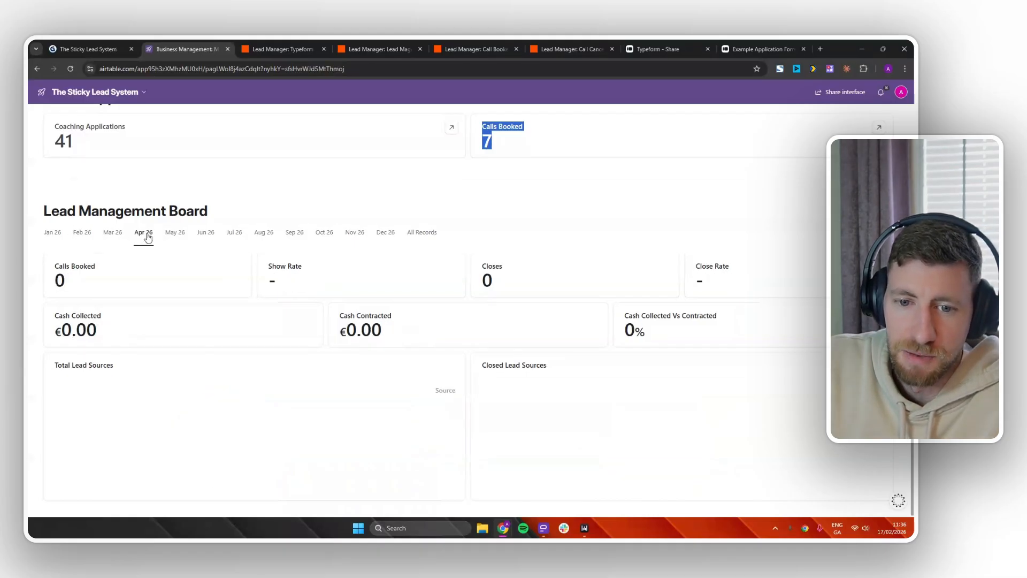
click(89, 237)
click(52, 233)
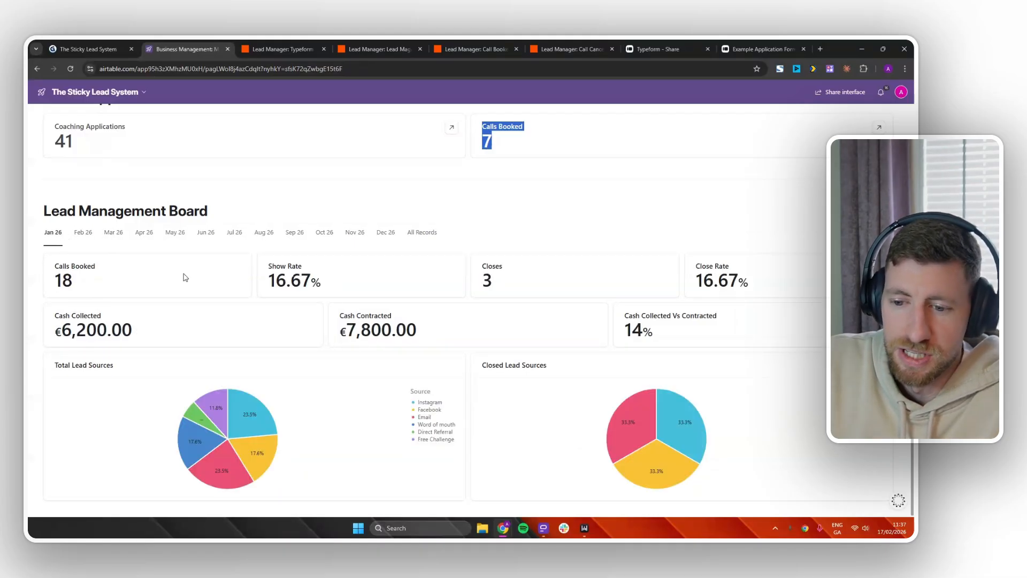
click(84, 235)
click(113, 235)
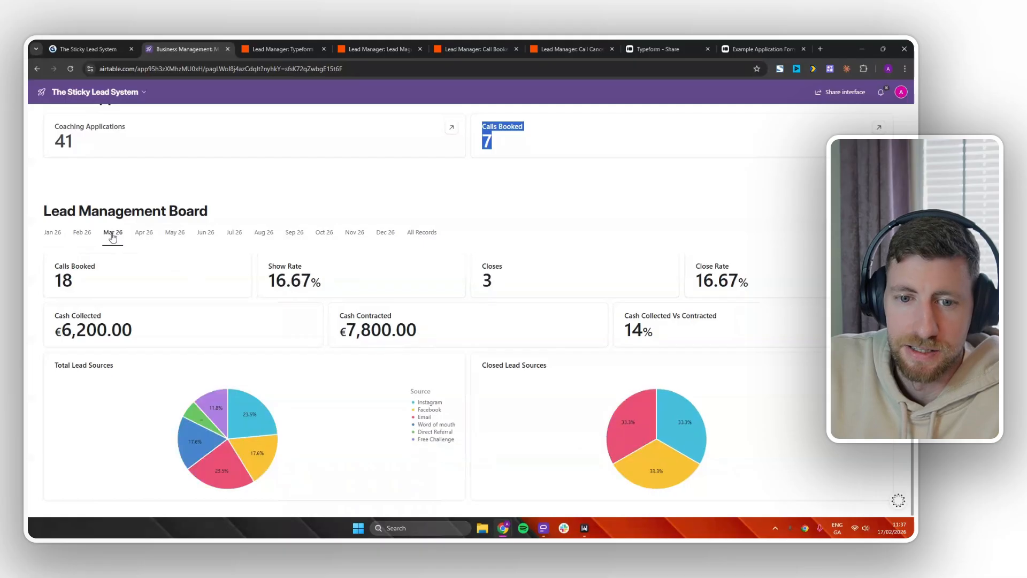
click(82, 235)
click(53, 233)
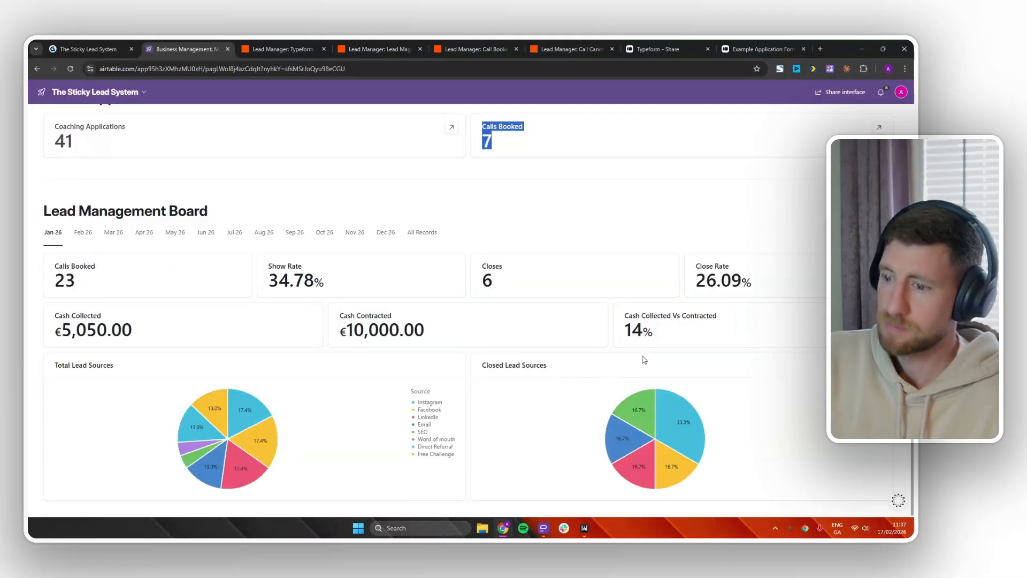